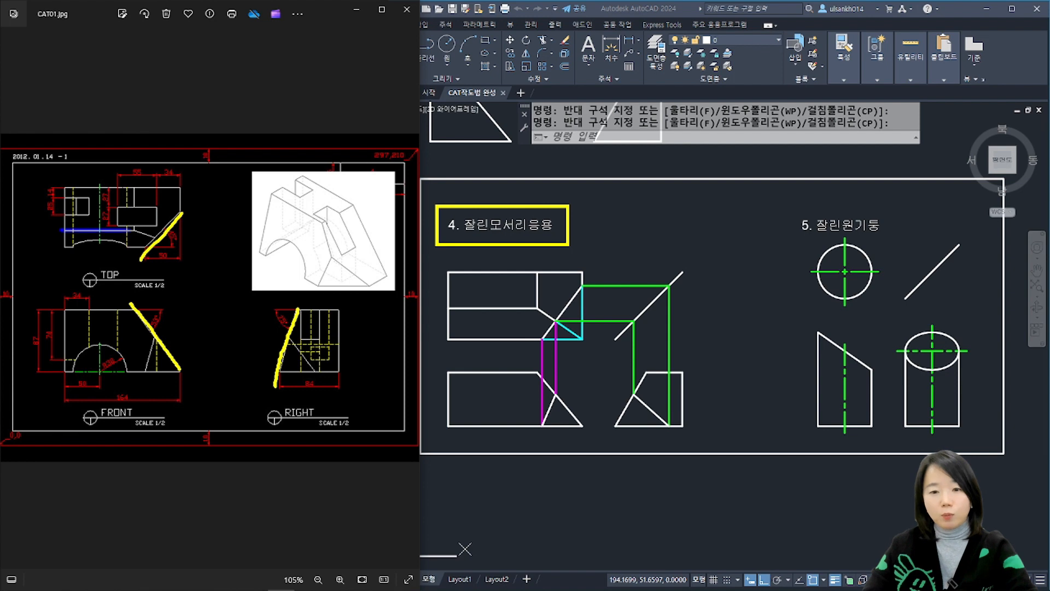
# Step: Examine the slanted cut edges in the TOP, FRONT and RIGHT views of the CAT01.jpg reference drawing
pyautogui.keyDown('shift'); pyautogui.moveTo(135, 189); pyautogui.dragTo(134, 187); pyautogui.keyUp('shift')
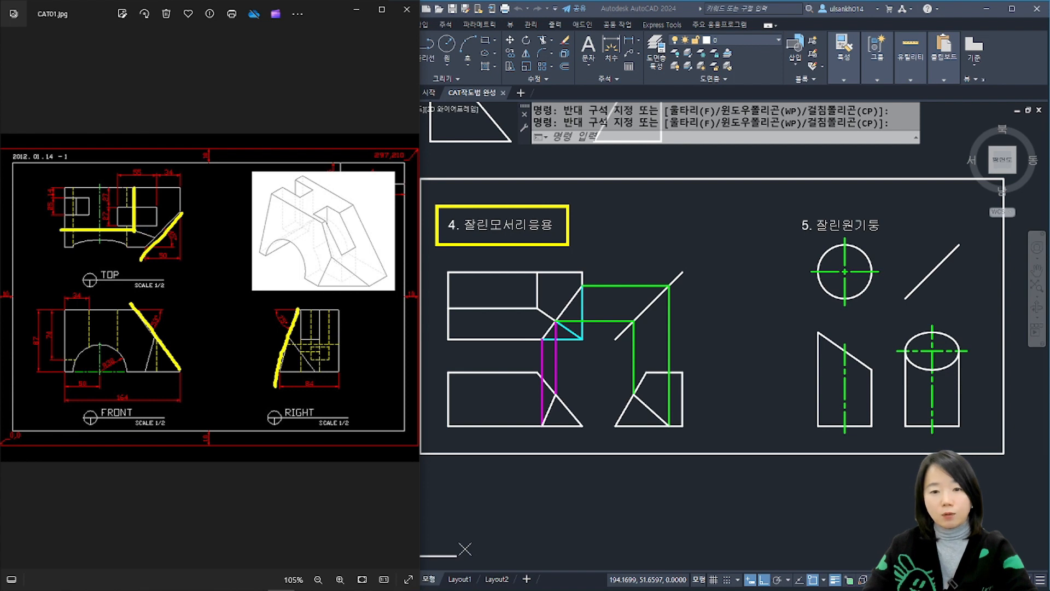
pyautogui.keyDown('shift'); pyautogui.moveTo(135, 231); pyautogui.dragTo(158, 239); pyautogui.keyUp('shift')
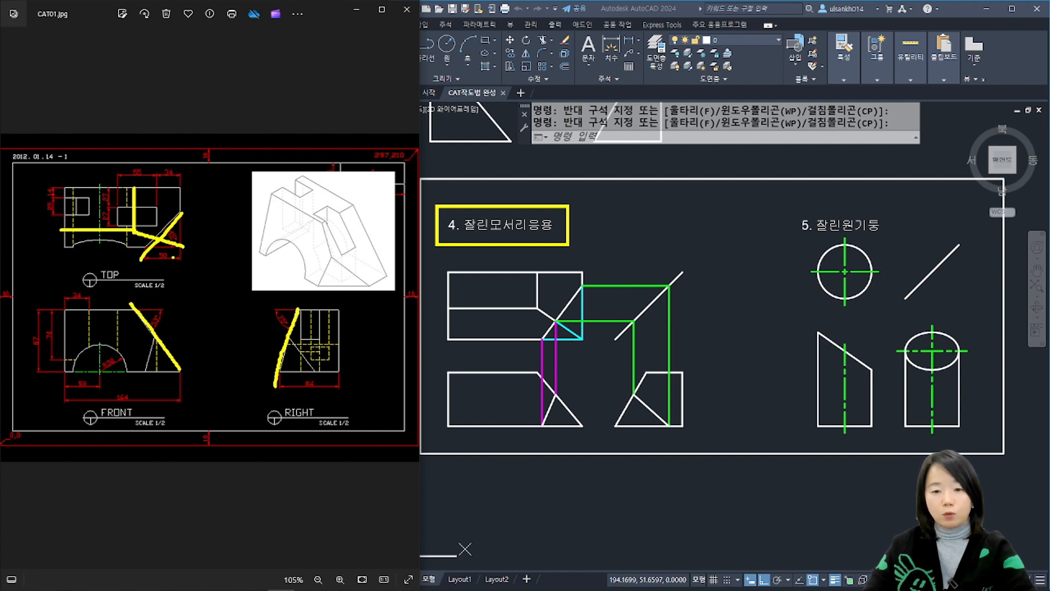
pyautogui.keyDown('shift'); pyautogui.moveTo(156, 338); pyautogui.dragTo(144, 378); pyautogui.keyUp('shift')
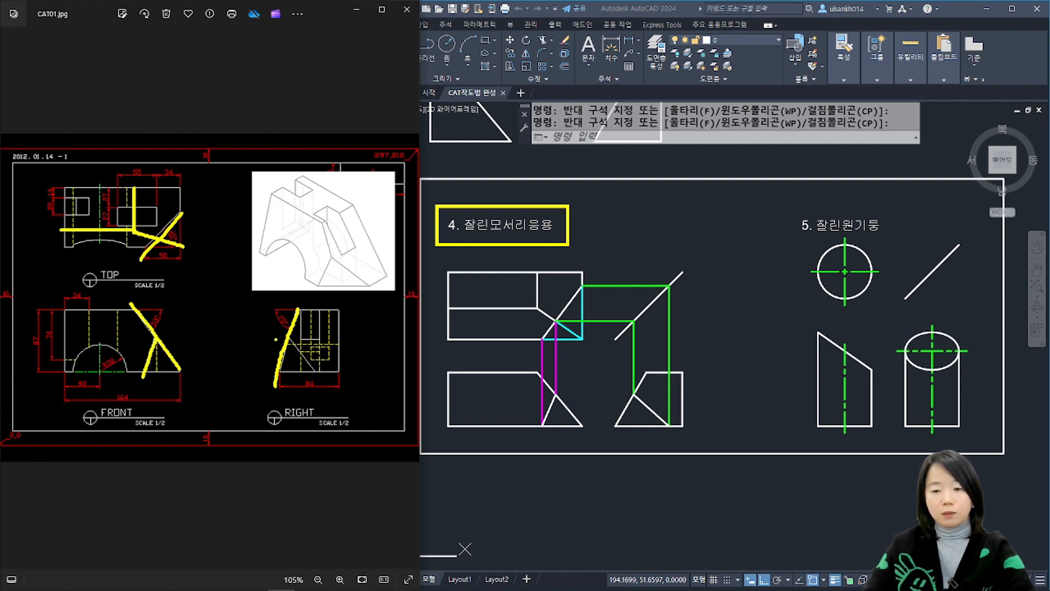
pyautogui.keyDown('shift'); pyautogui.moveTo(287, 338); pyautogui.dragTo(328, 381); pyautogui.keyUp('shift')
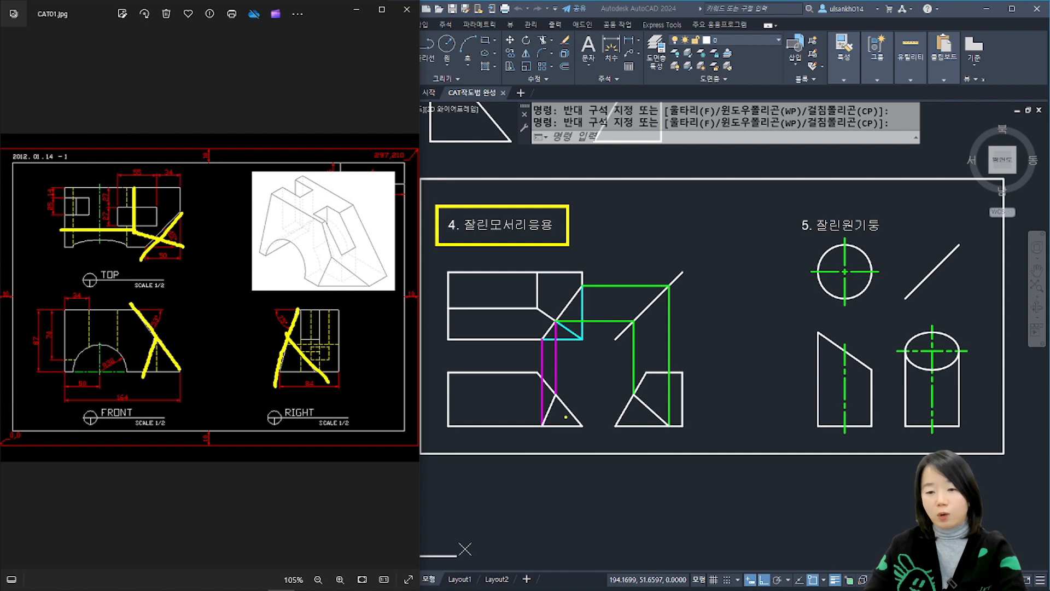
pyautogui.press('Escape')
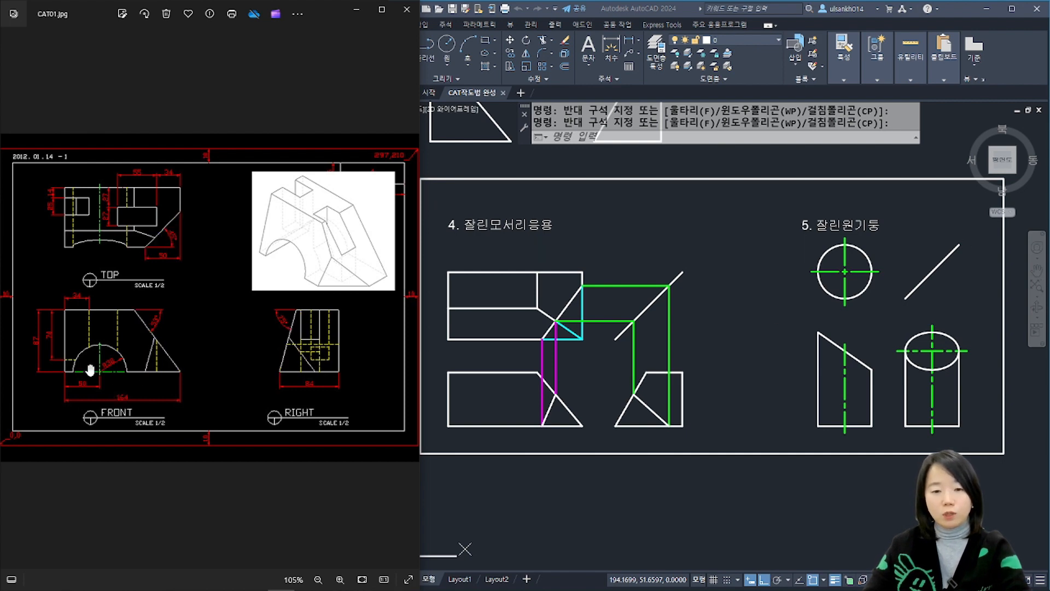
# Step: Examine how the FRONT view's arch and the RIGHT view's inclined face relate to the curved edge in the TOP view
pyautogui.scroll(2, 90, 370)
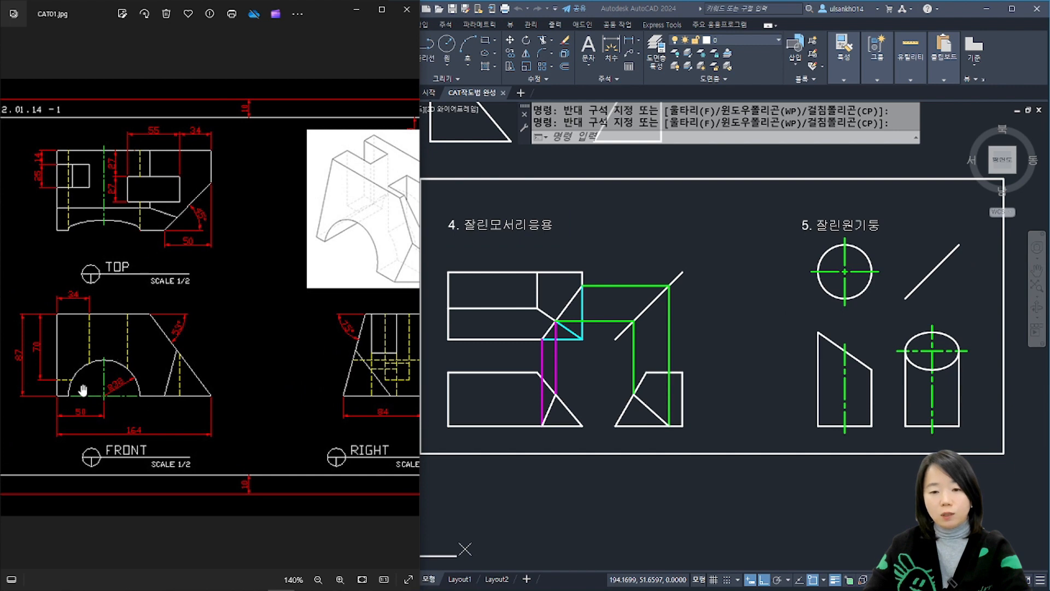
pyautogui.scroll(-1, 124, 395)
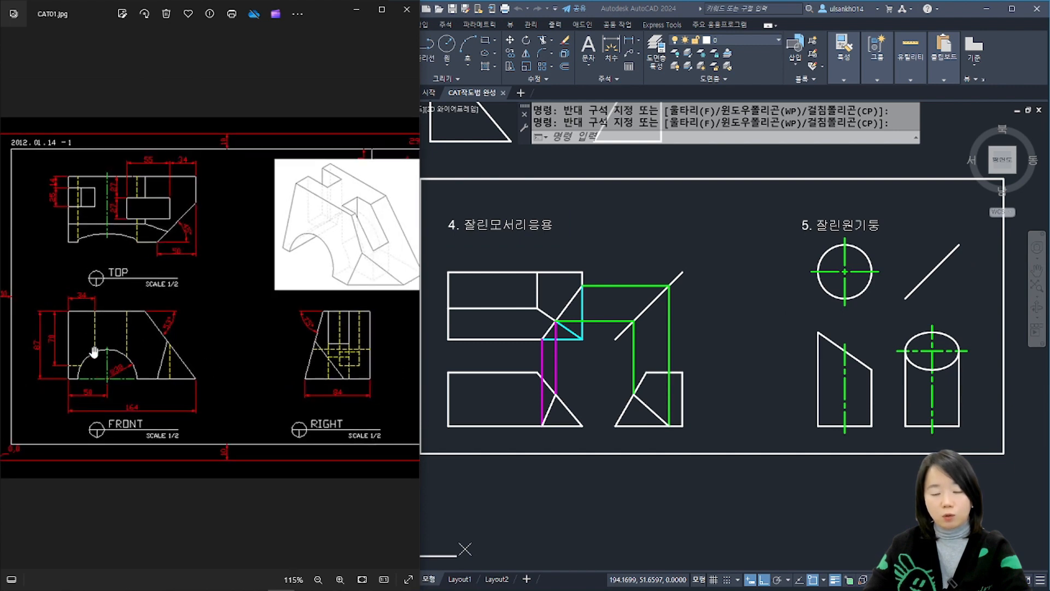
pyautogui.moveTo(78, 383)
pyautogui.mouseDown()
pyautogui.moveTo(91, 354)
pyautogui.moveTo(141, 386)
pyautogui.mouseUp()
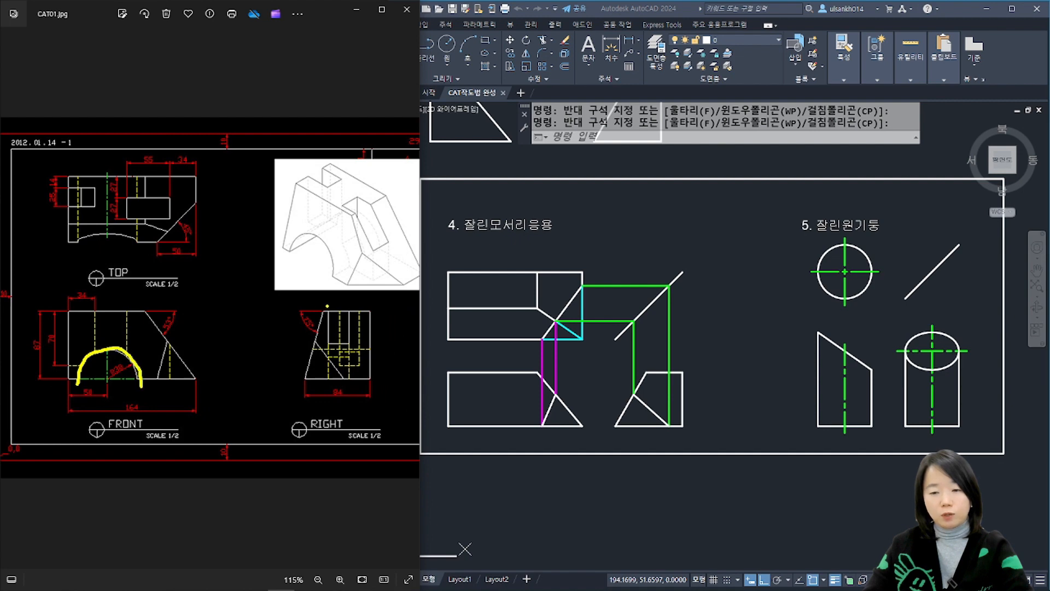
pyautogui.moveTo(328, 306); pyautogui.dragTo(297, 405)
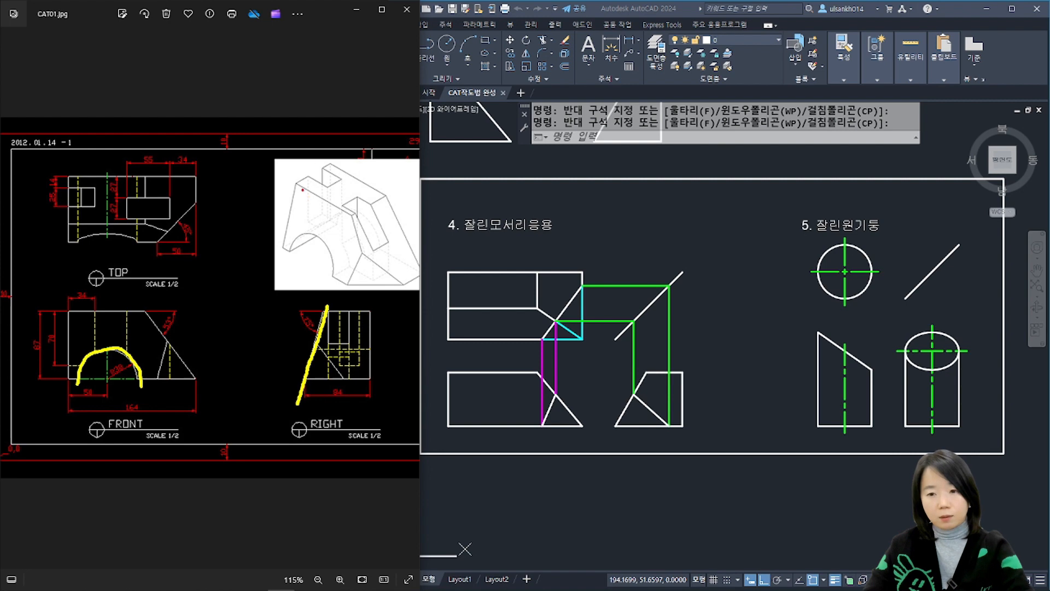
pyautogui.moveTo(298, 181)
pyautogui.mouseDown()
pyautogui.moveTo(276, 267)
pyautogui.moveTo(315, 238)
pyautogui.moveTo(335, 281)
pyautogui.mouseUp()
pyautogui.moveTo(332, 163)
pyautogui.mouseDown()
pyautogui.moveTo(332, 188)
pyautogui.moveTo(355, 175)
pyautogui.mouseUp()
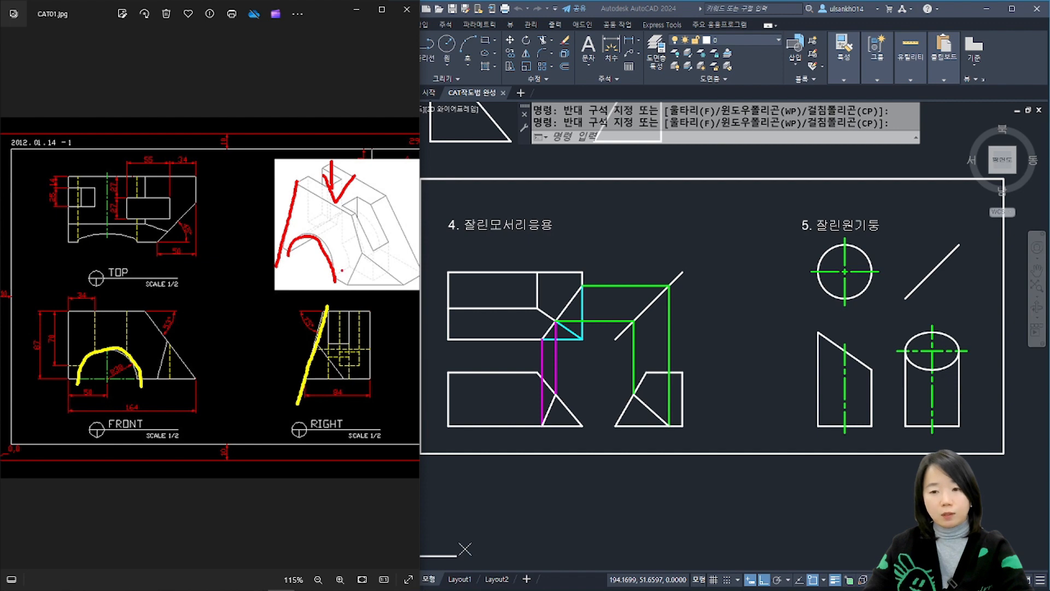
pyautogui.moveTo(121, 350)
pyautogui.mouseDown()
pyautogui.moveTo(68, 379)
pyautogui.moveTo(138, 402)
pyautogui.moveTo(127, 353)
pyautogui.mouseUp()
pyautogui.moveTo(330, 295); pyautogui.dragTo(286, 439)
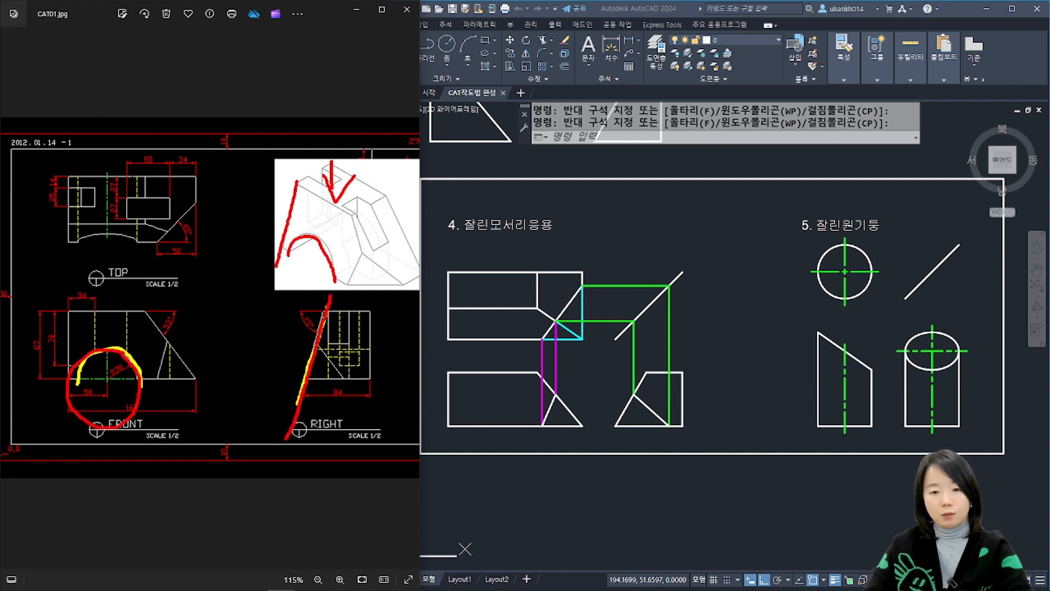
pyautogui.moveTo(120, 237)
pyautogui.mouseDown()
pyautogui.moveTo(93, 257)
pyautogui.moveTo(143, 245)
pyautogui.mouseUp()
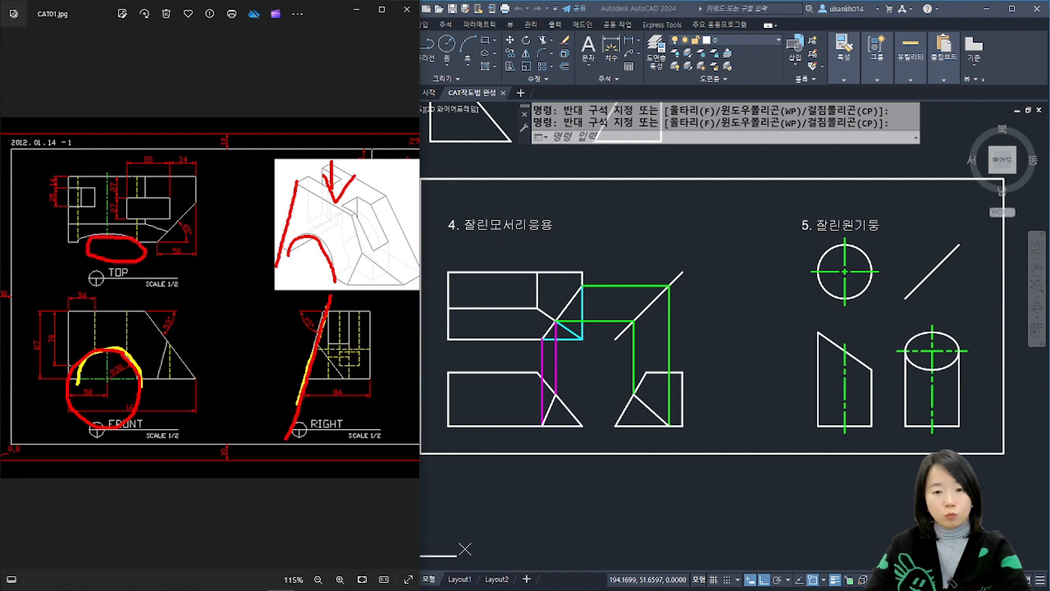
pyautogui.press('Escape')
pyautogui.scroll(3, 87, 240)
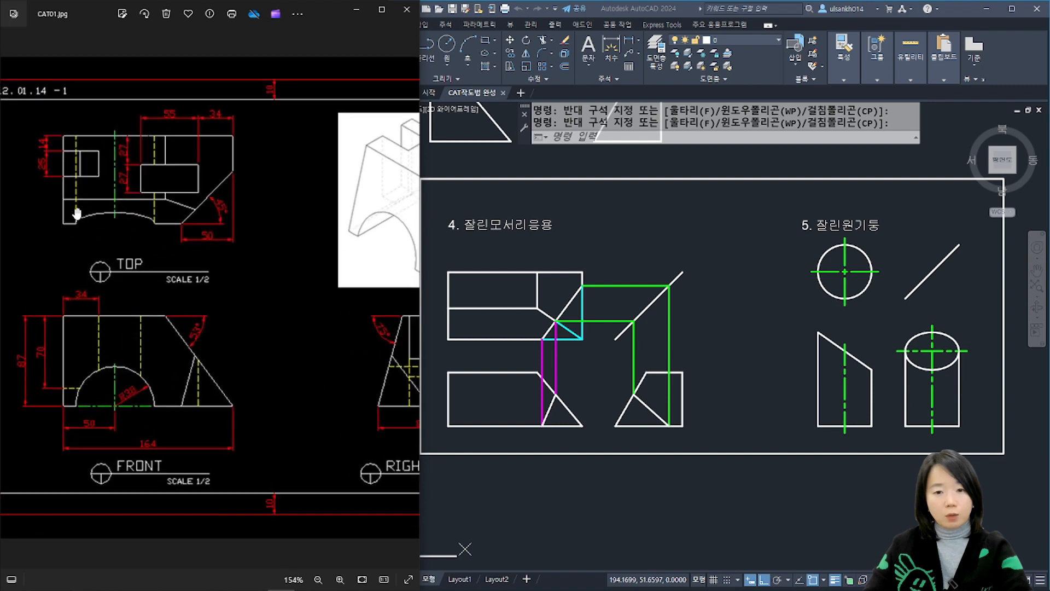
pyautogui.scroll(-3, 177, 290)
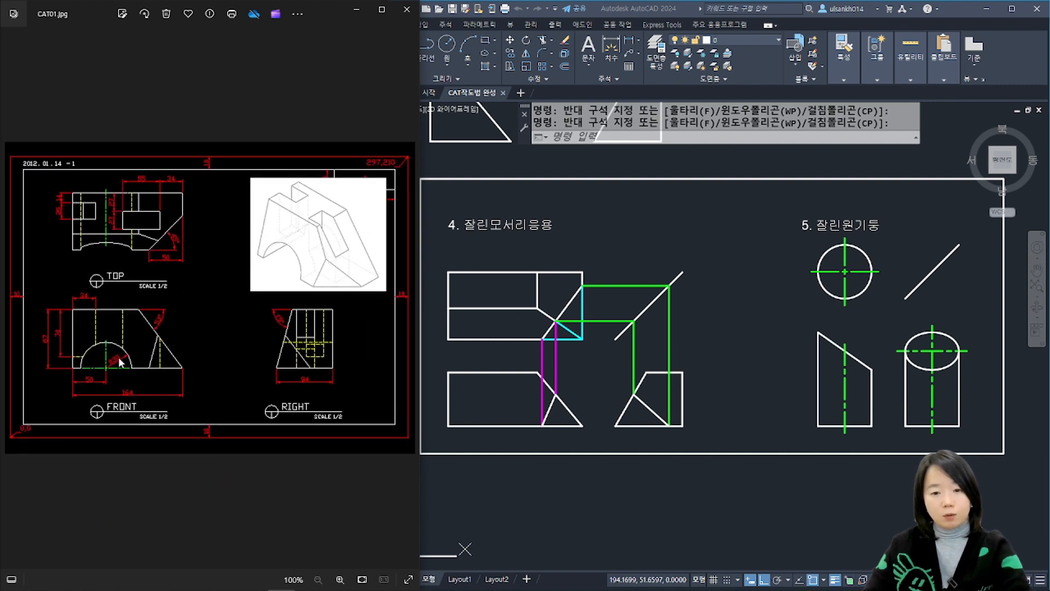
pyautogui.click(118, 361)
pyautogui.click(283, 346)
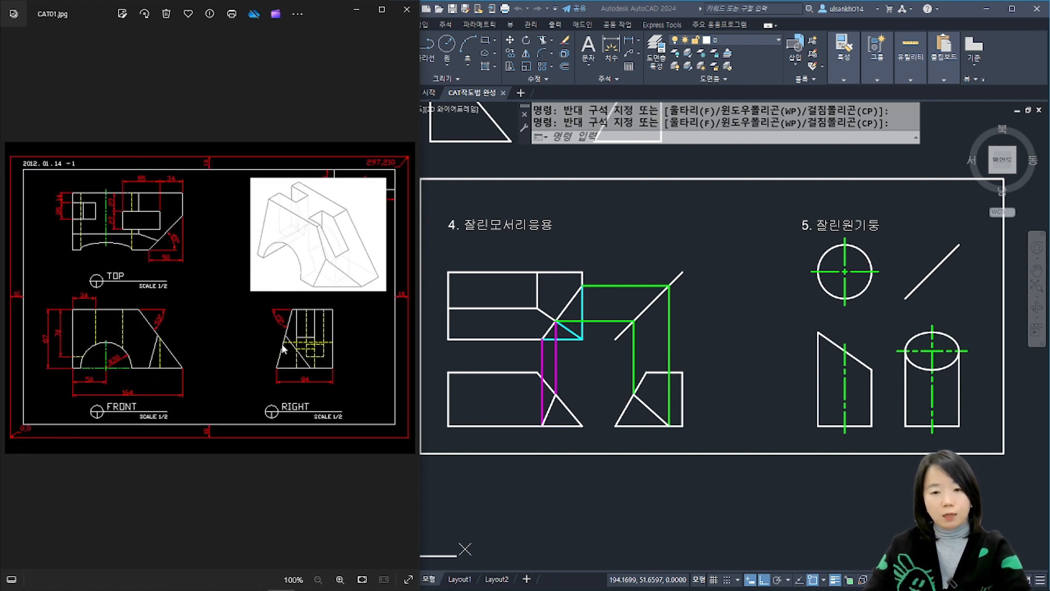
pyautogui.click(116, 246)
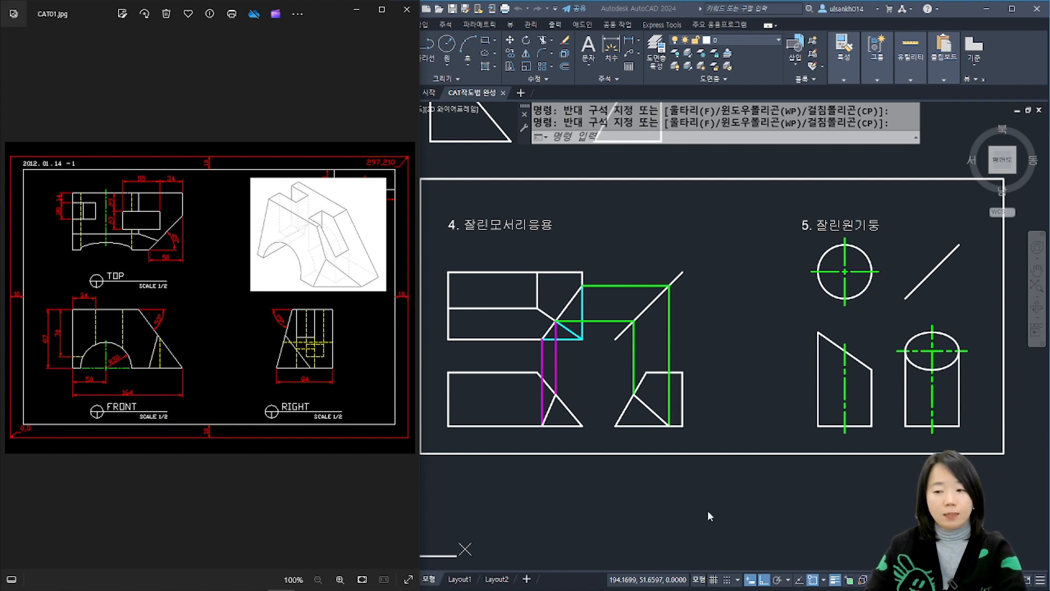
# Step: Switch to AutoCAD and start a new drawing from the acadiso.dwt template
pyautogui.click(744, 516)
pyautogui.press('Escape')
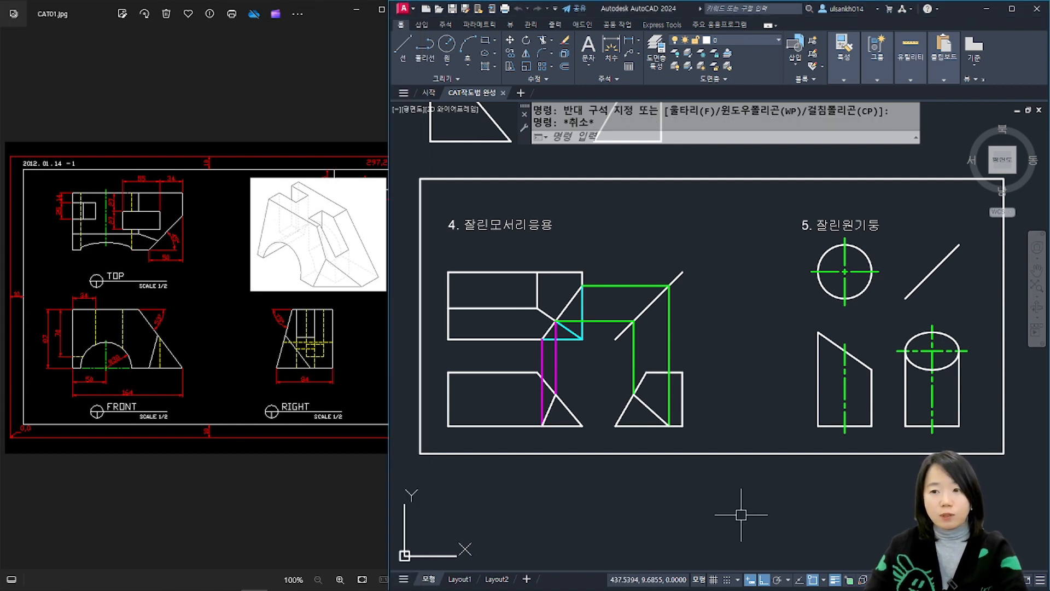
pyautogui.click(426, 8)
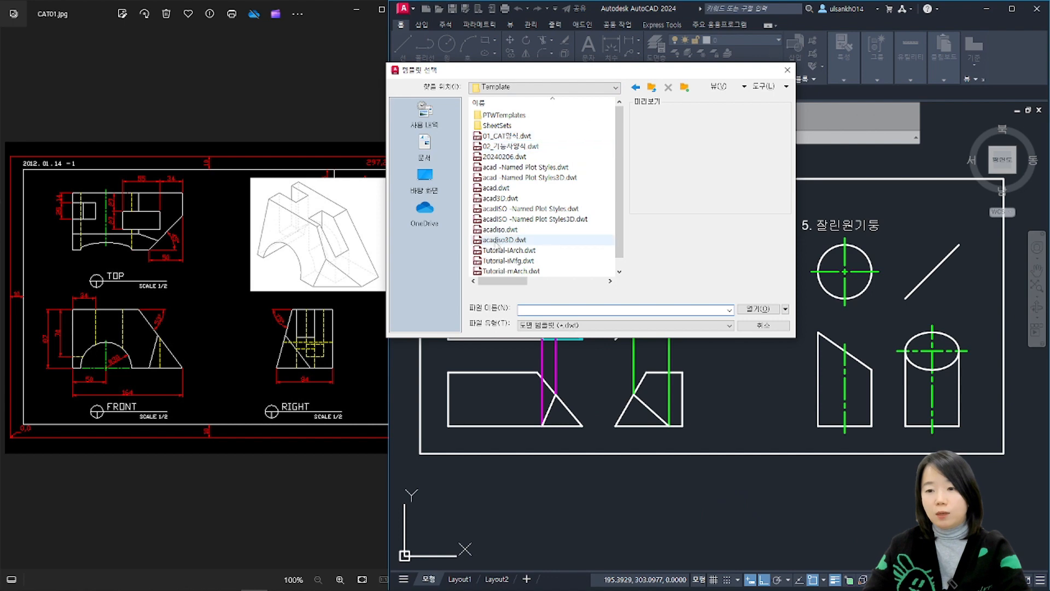
pyautogui.doubleClick(496, 230)
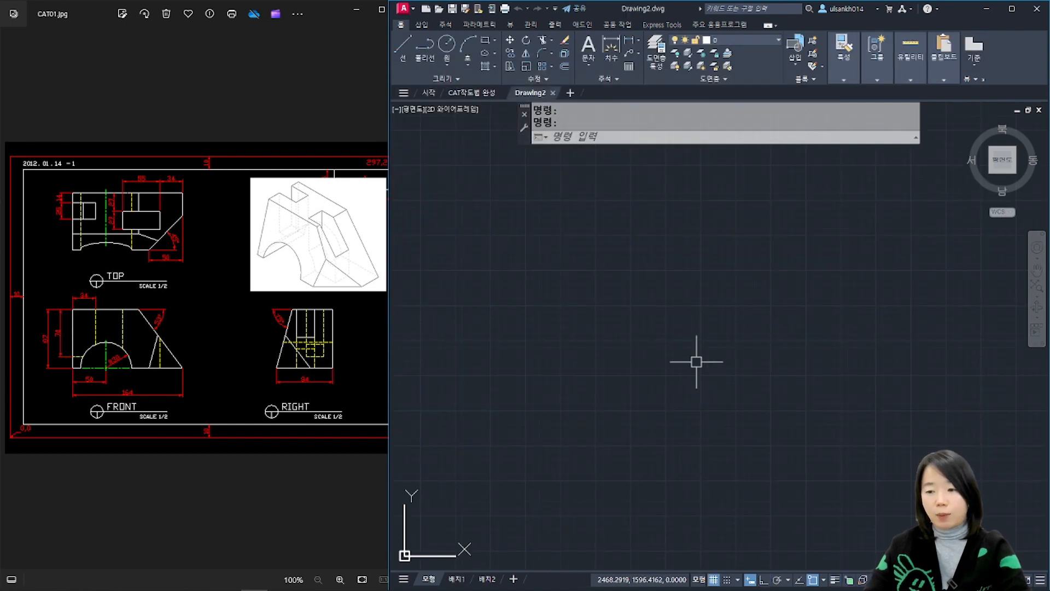
pyautogui.middleClick(696, 362)
pyautogui.middleClick(697, 362)
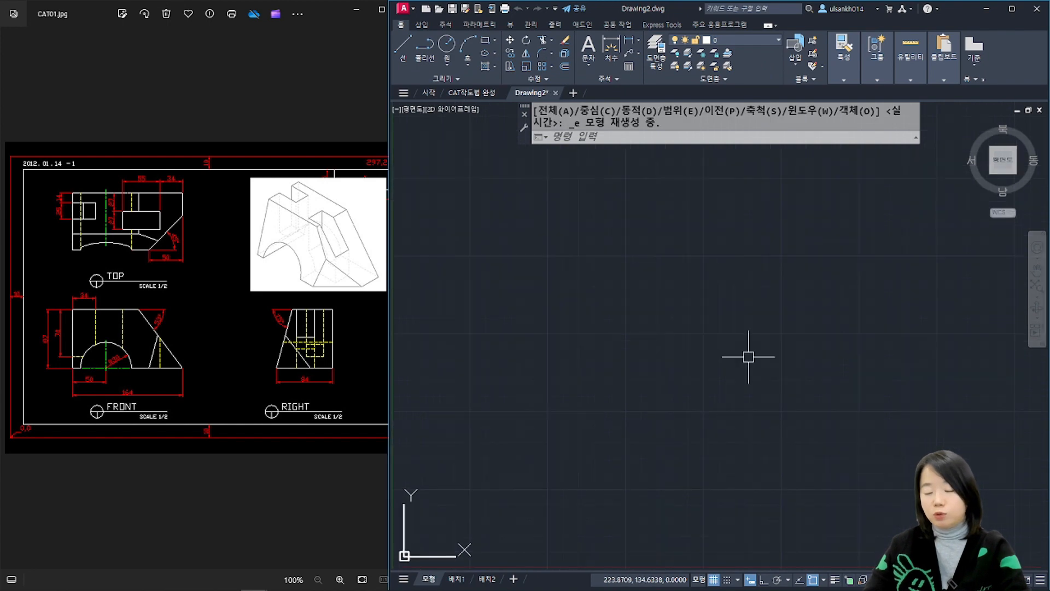
pyautogui.press('Escape')
pyautogui.press('Escape')
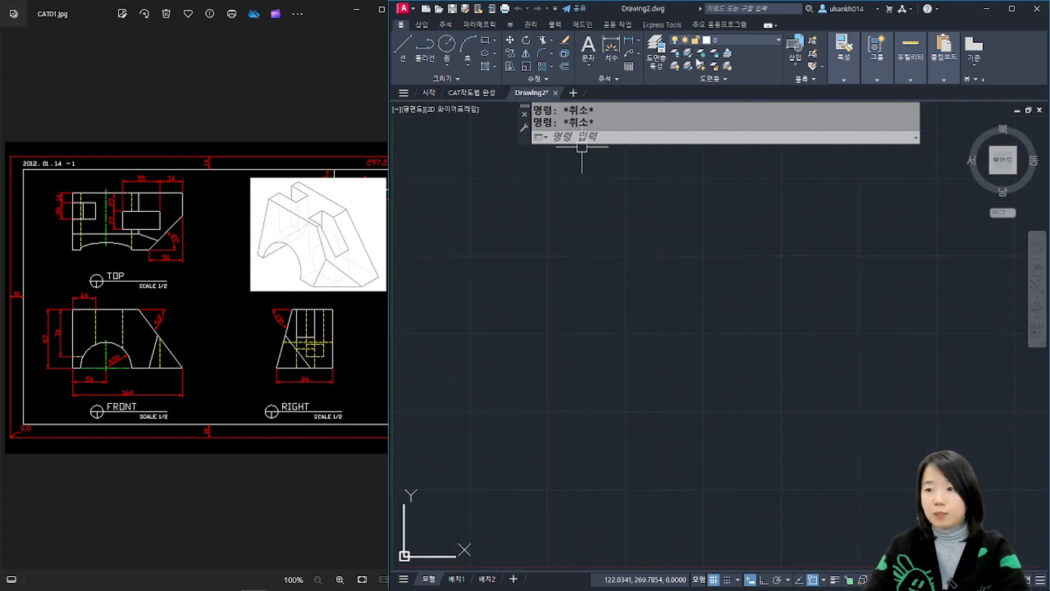
# Step: Open the layer properties manager and create two layers named 외형선 and 중심선
pyautogui.click(658, 49)
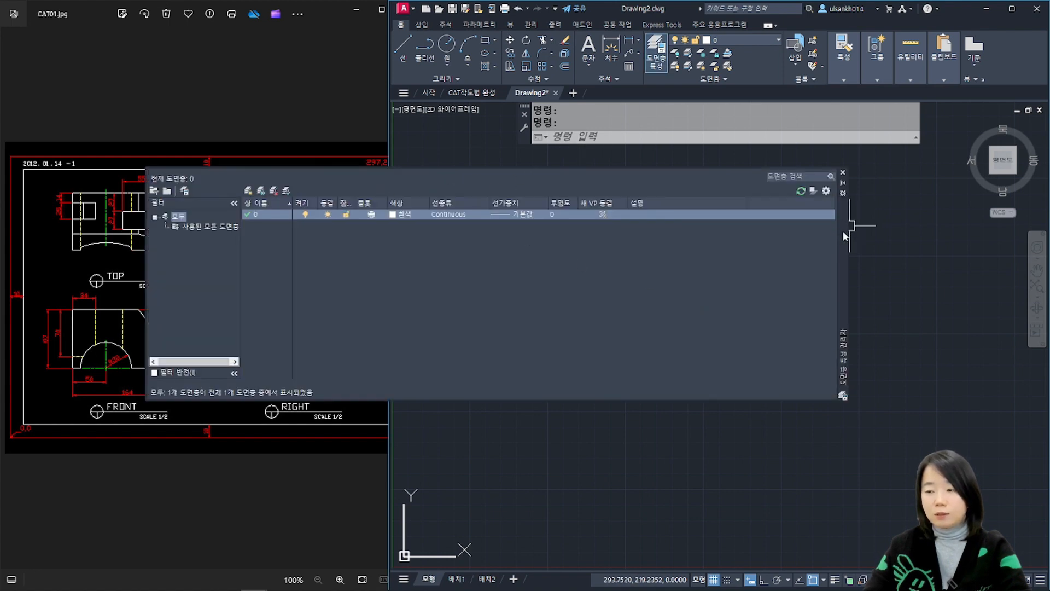
pyautogui.moveTo(842, 231); pyautogui.dragTo(893, 228)
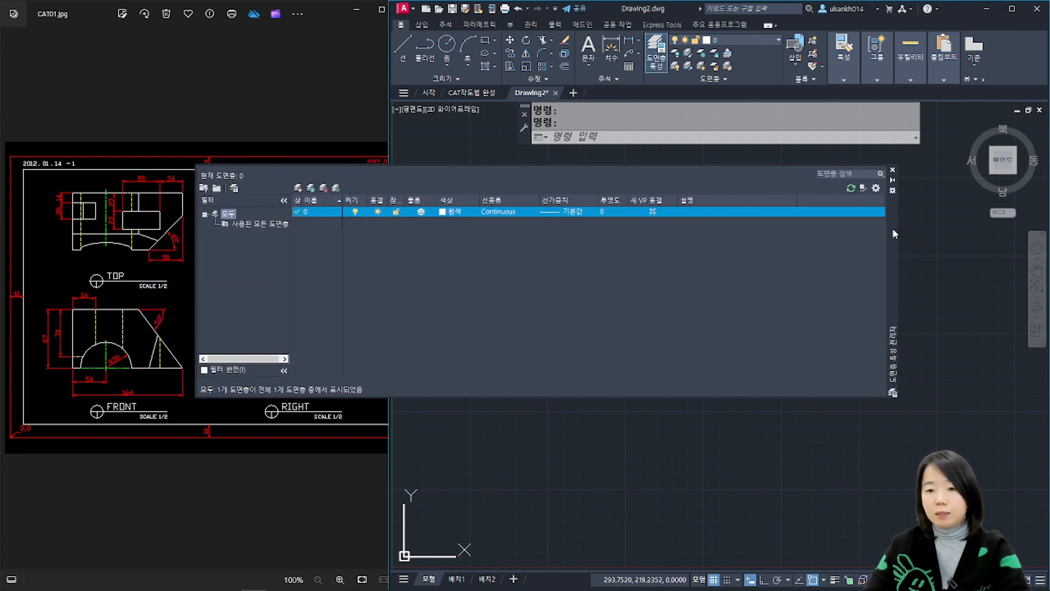
pyautogui.click(298, 188)
pyautogui.write('dhl')
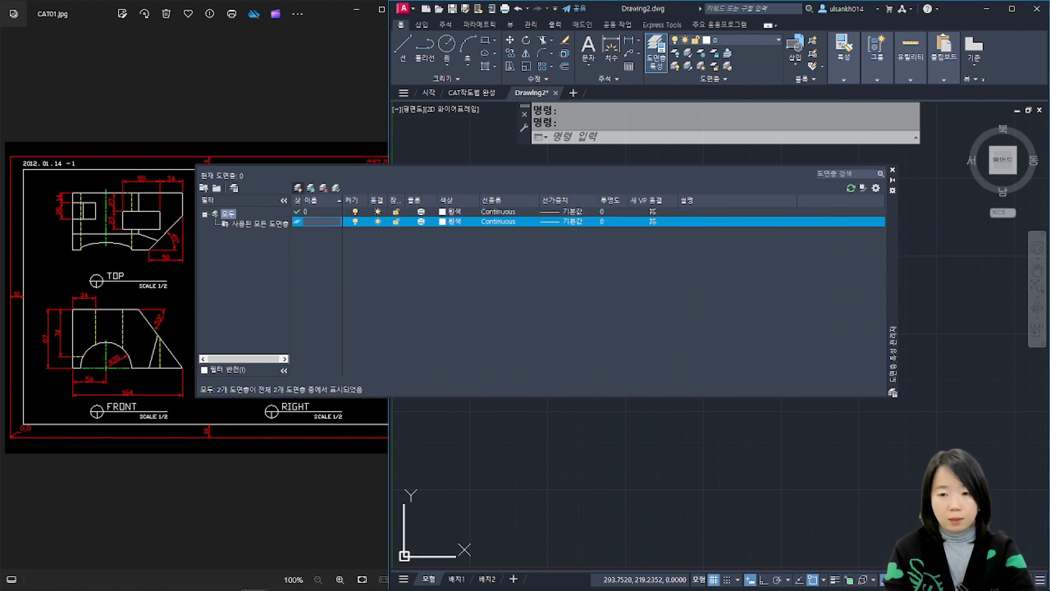
pyautogui.write('gudtjs')
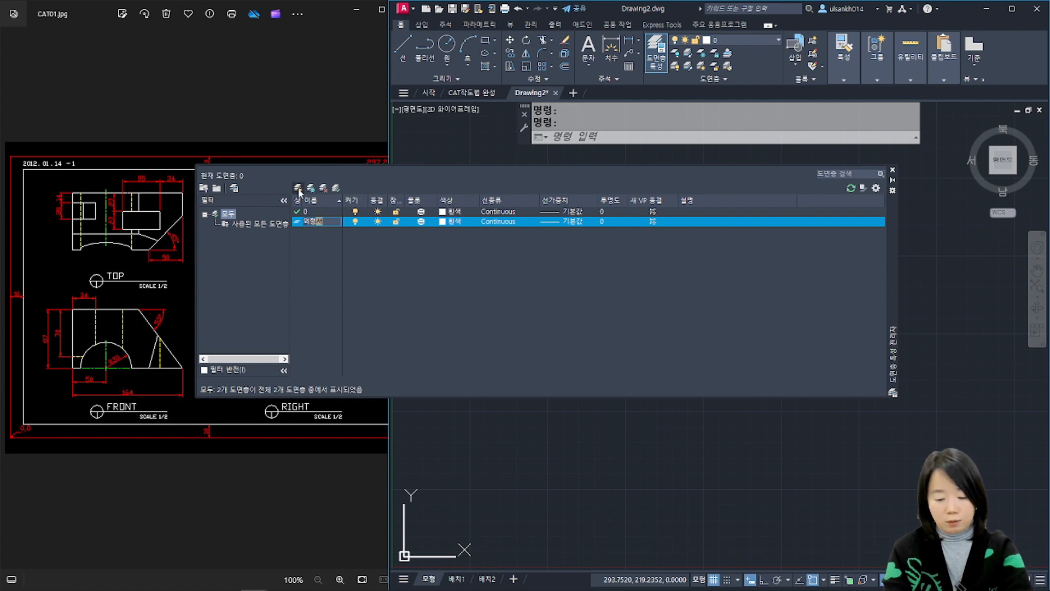
pyautogui.click(298, 188)
pyautogui.write('wndtlatjs')
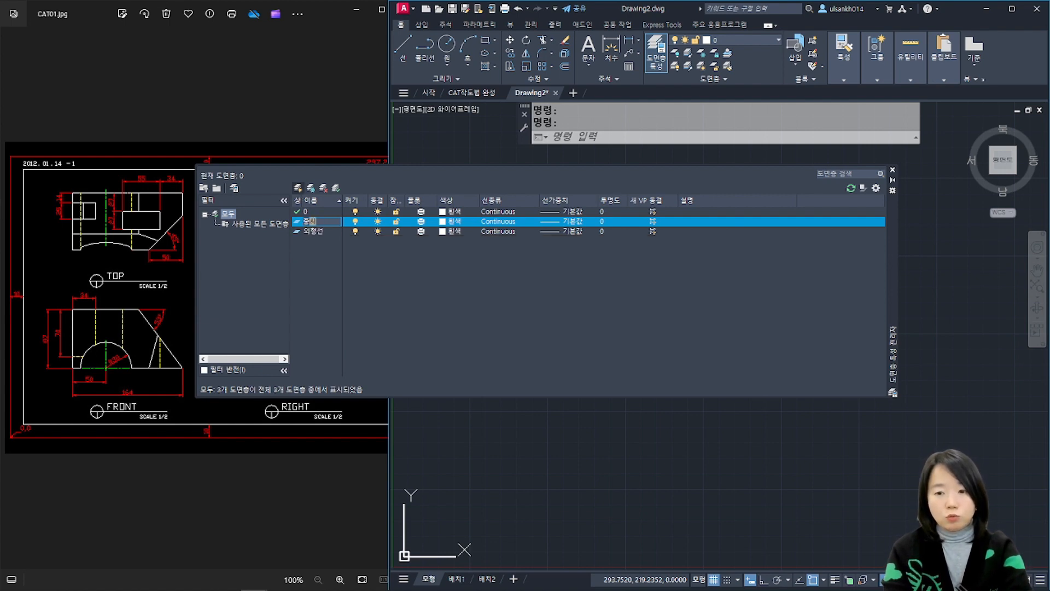
# Step: Add two more layers named 숨은선 and 가상선
pyautogui.click(298, 188)
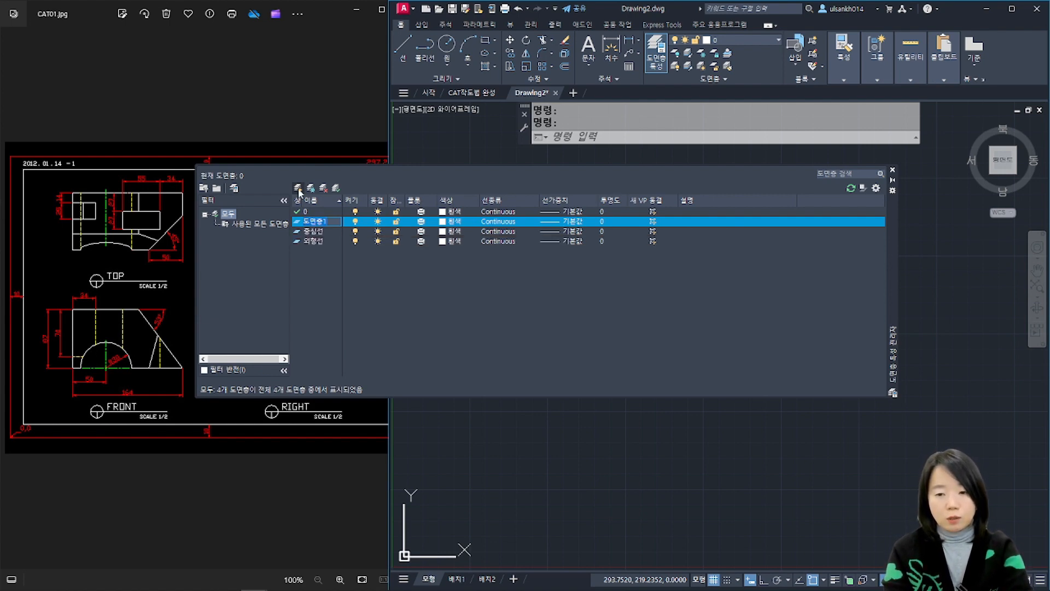
pyautogui.write('tnadmstjs')
pyautogui.click(298, 188)
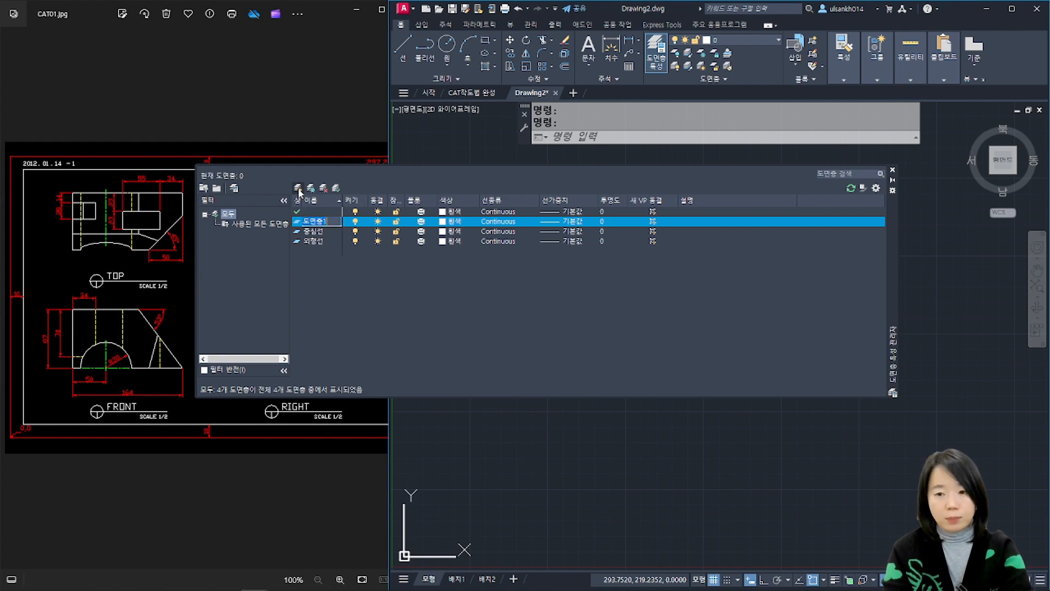
pyautogui.write('rktkdtjs')
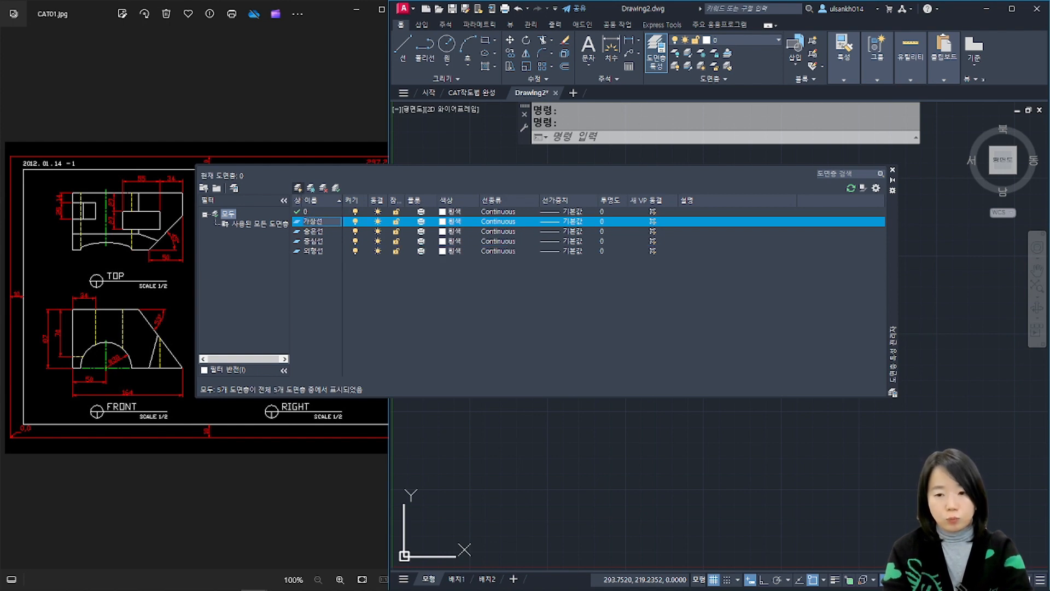
# Step: Create three further layers named 치수, 문자 and 뷰포트
pyautogui.click(298, 188)
pyautogui.write('cltn')
pyautogui.click(298, 188)
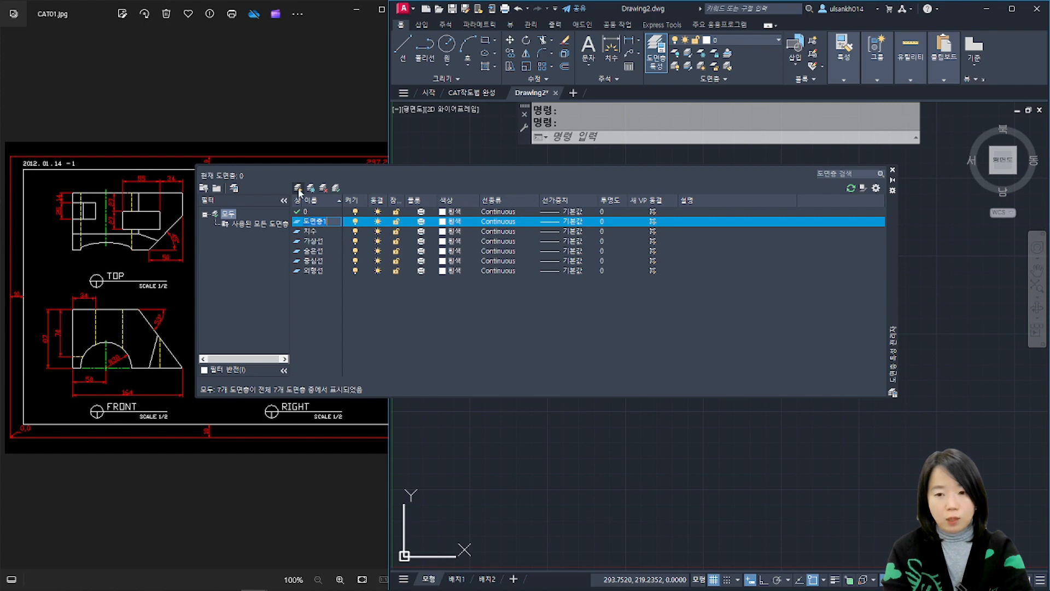
pyautogui.write('answk')
pyautogui.click(298, 189)
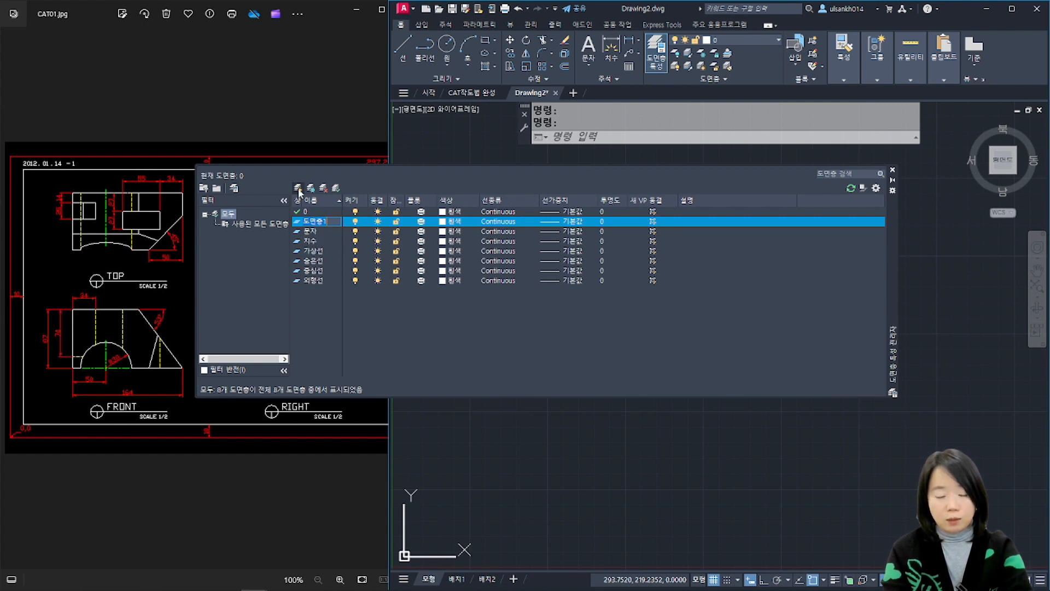
pyautogui.write('qbv')
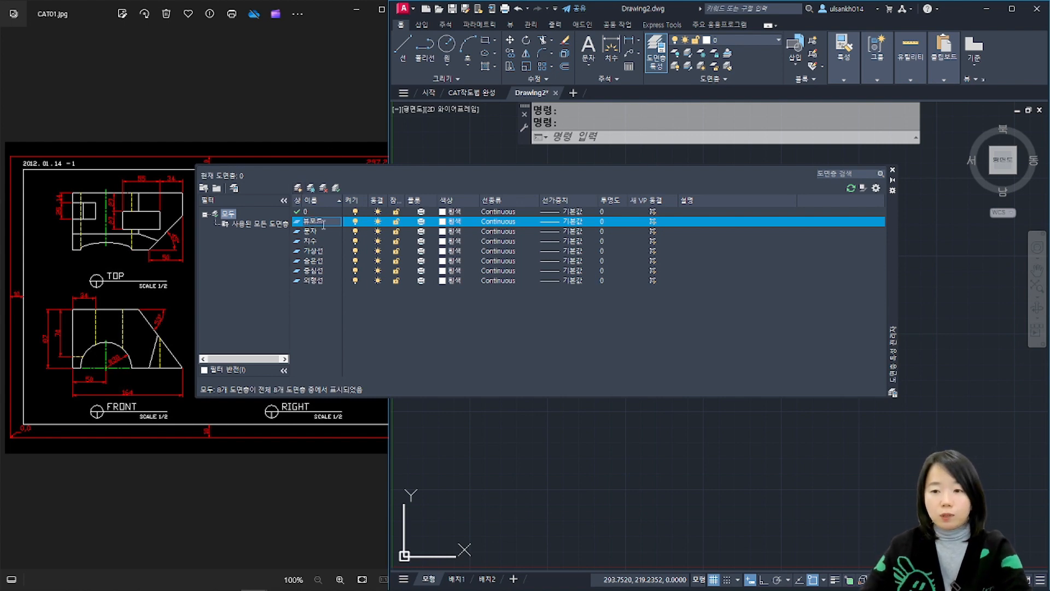
# Step: Set the color of the 뷰포트 layer to cyan (하늘색)
pyautogui.click(447, 222)
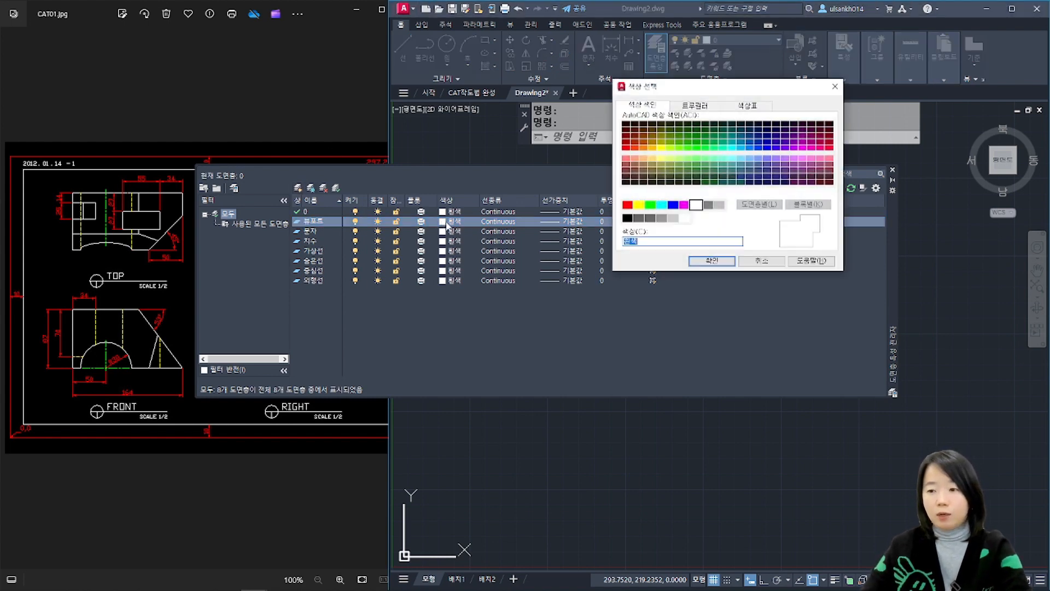
pyautogui.click(661, 205)
pyautogui.click(712, 261)
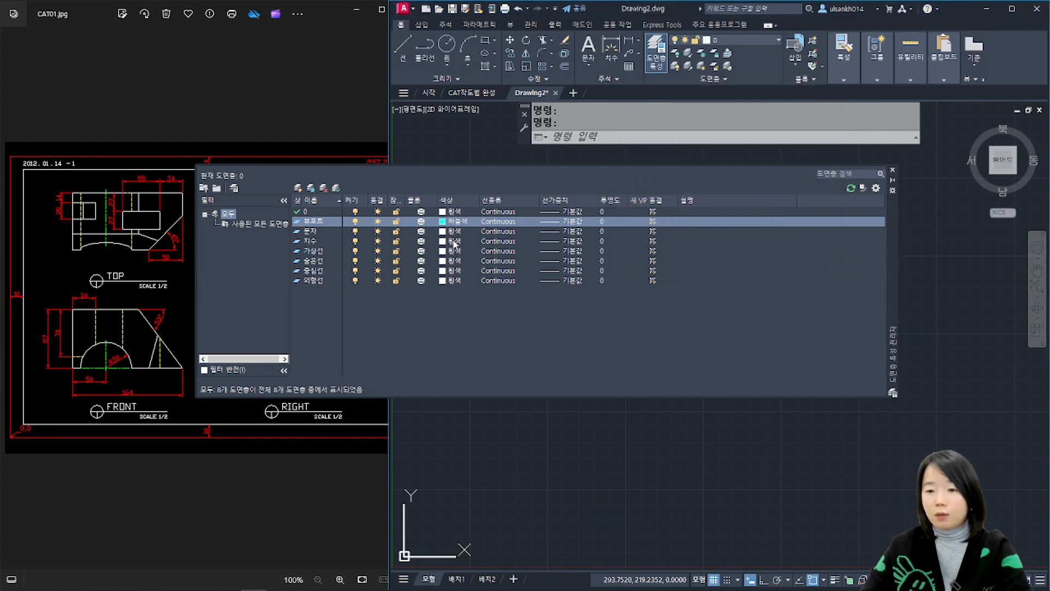
# Step: Set the color of the 치수 layer to red (빨간색) and the 가상선 layer to magenta (선홍색)
pyautogui.click(453, 242)
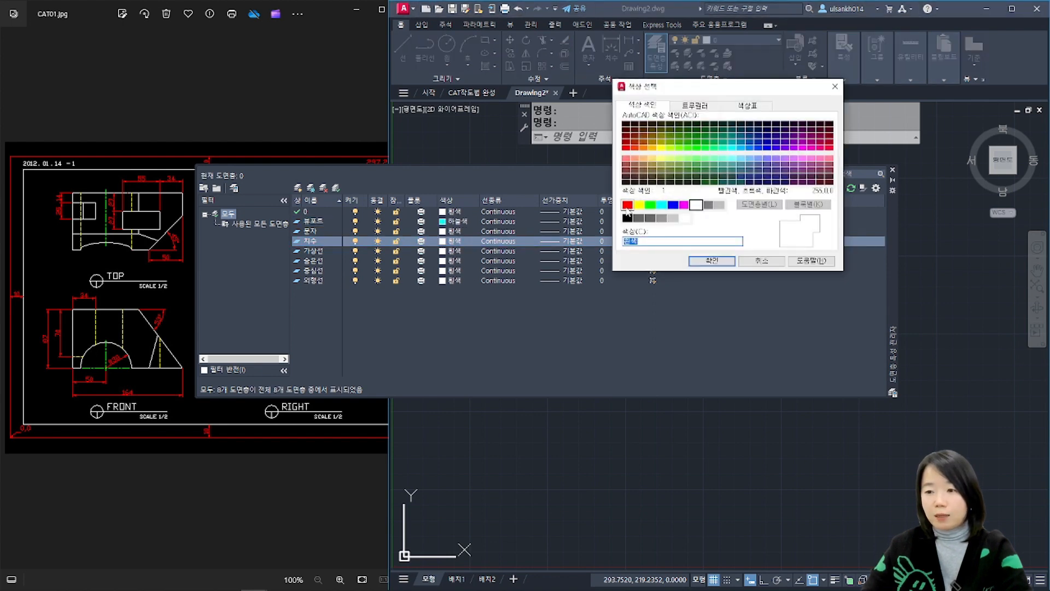
pyautogui.click(628, 205)
pyautogui.click(712, 261)
pyautogui.click(447, 251)
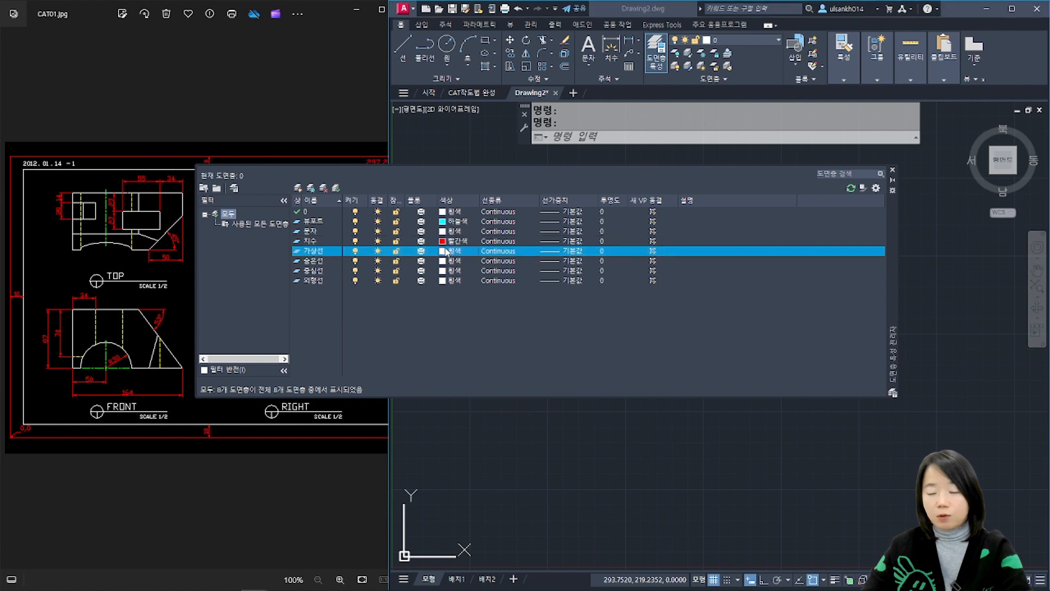
pyautogui.click(685, 205)
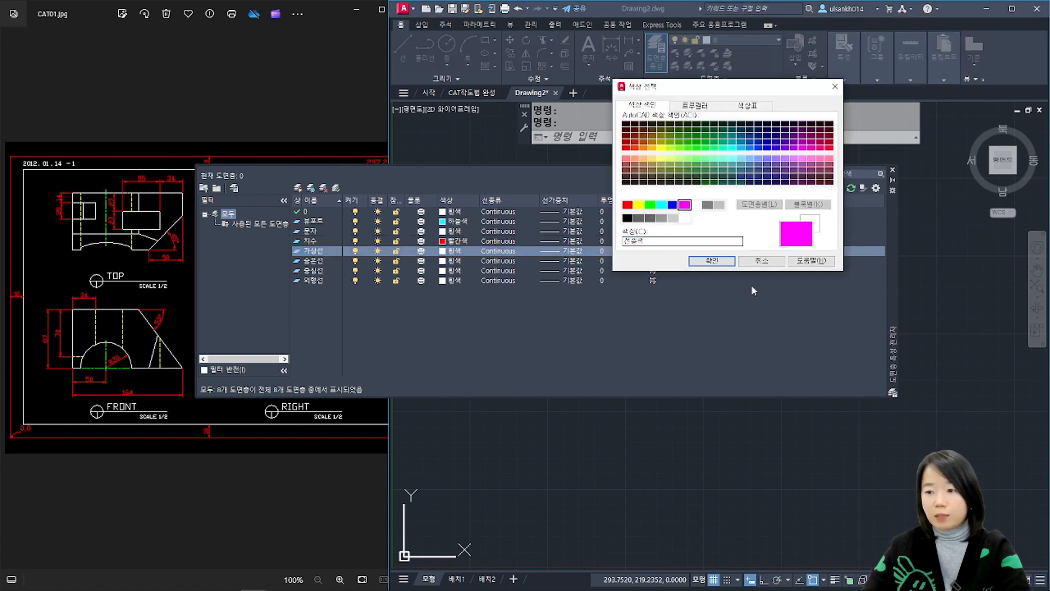
pyautogui.click(713, 262)
# Step: Set the color of the 숨은선 layer to yellow (노란색)
pyautogui.click(445, 261)
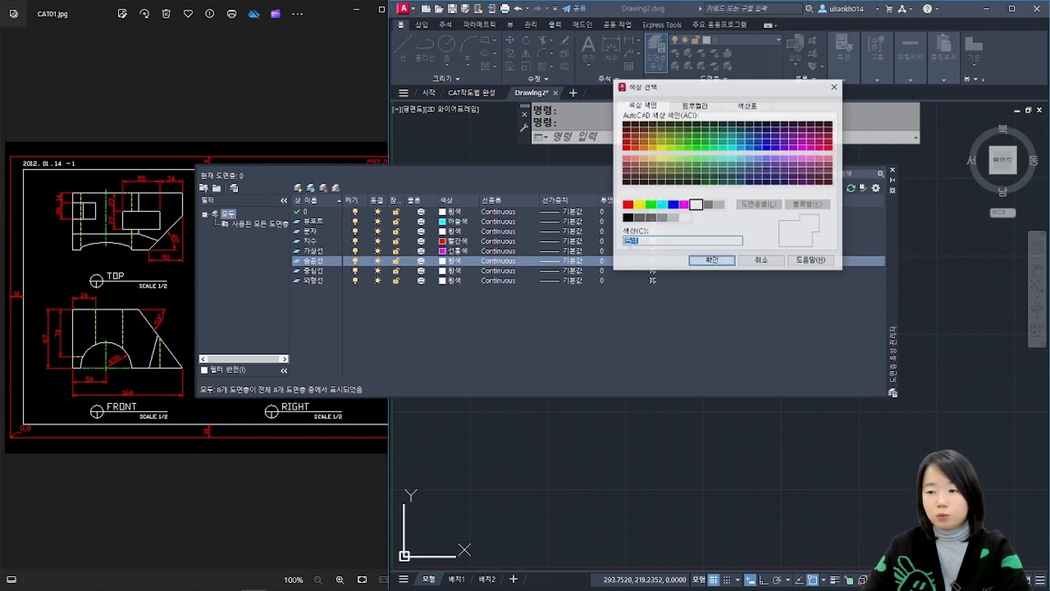
pyautogui.click(639, 204)
pyautogui.click(713, 261)
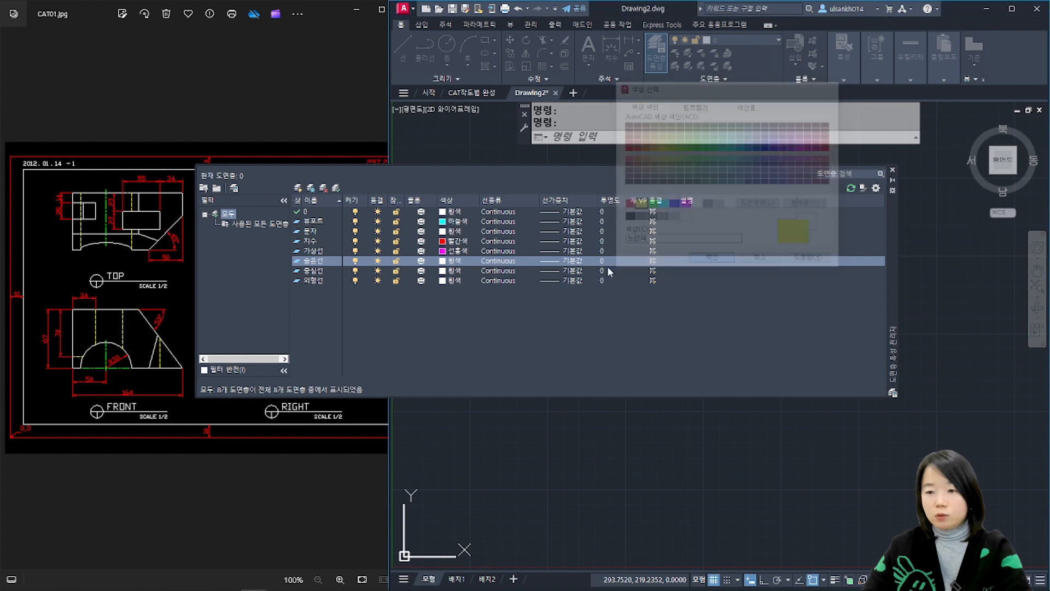
# Step: Set the color of the 중심선 layer to red (빨간색)
pyautogui.click(445, 271)
pyautogui.click(628, 205)
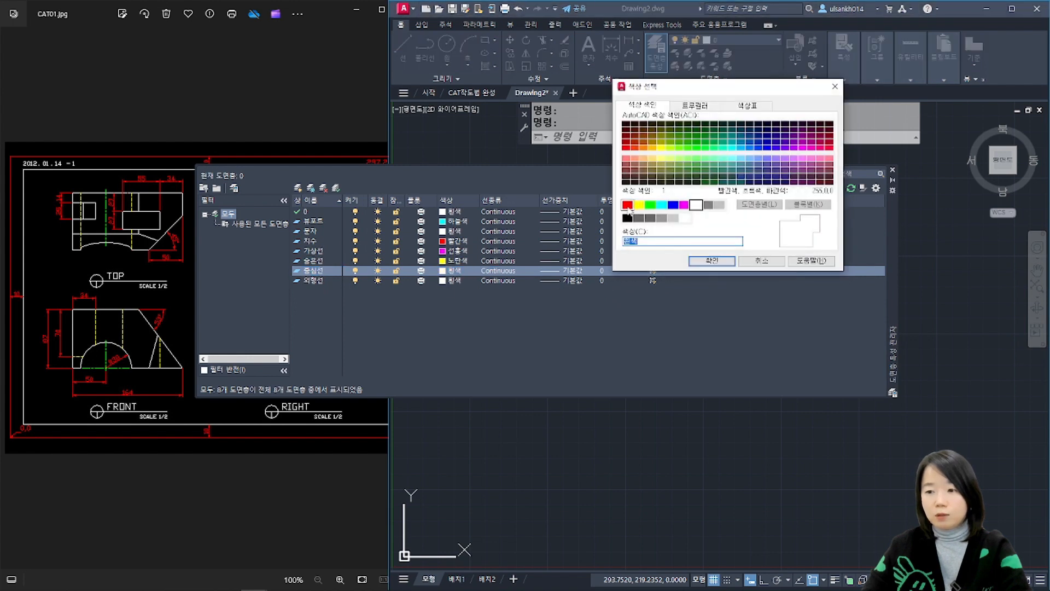
pyautogui.click(710, 261)
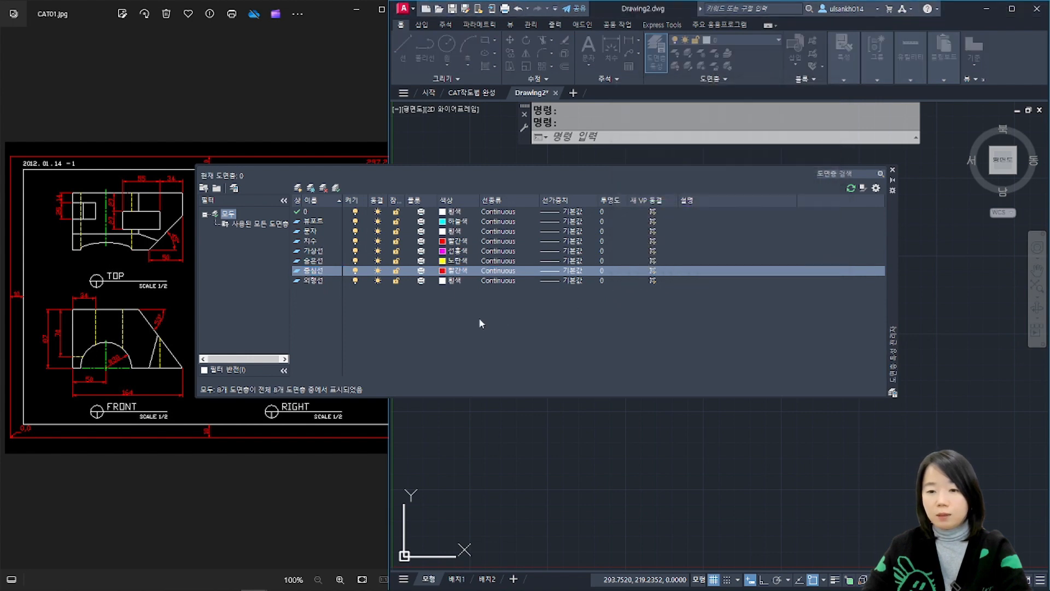
# Step: Set the color of the 외형선 layer to green (초록색)
pyautogui.click(444, 281)
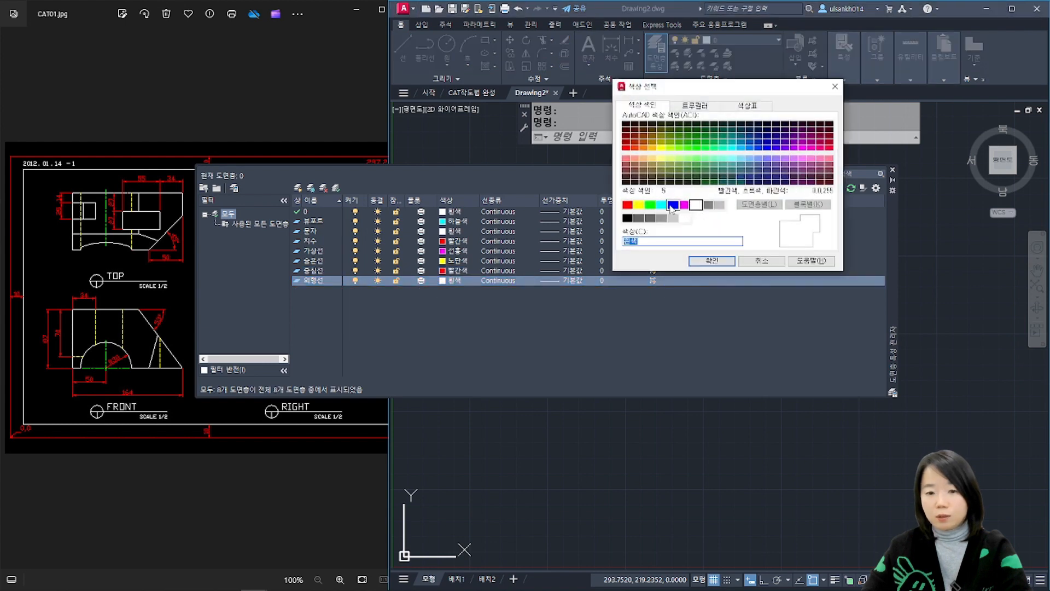
pyautogui.click(650, 205)
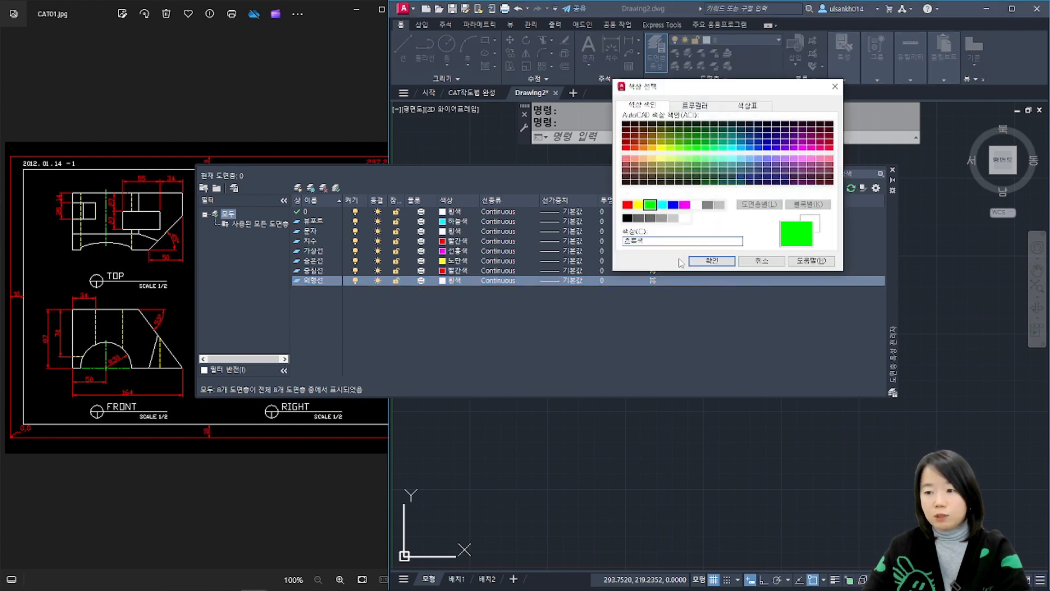
pyautogui.click(712, 261)
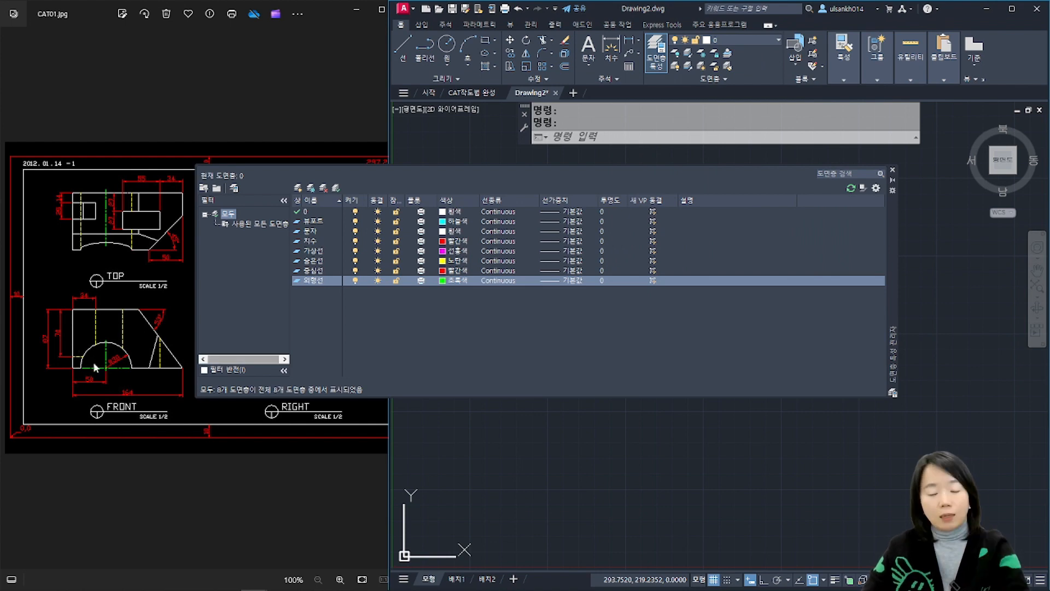
# Step: Examine the outlines, centerlines and hidden lines of the FRONT and RIGHT views in the CAT01.jpg reference image
pyautogui.click(75, 300)
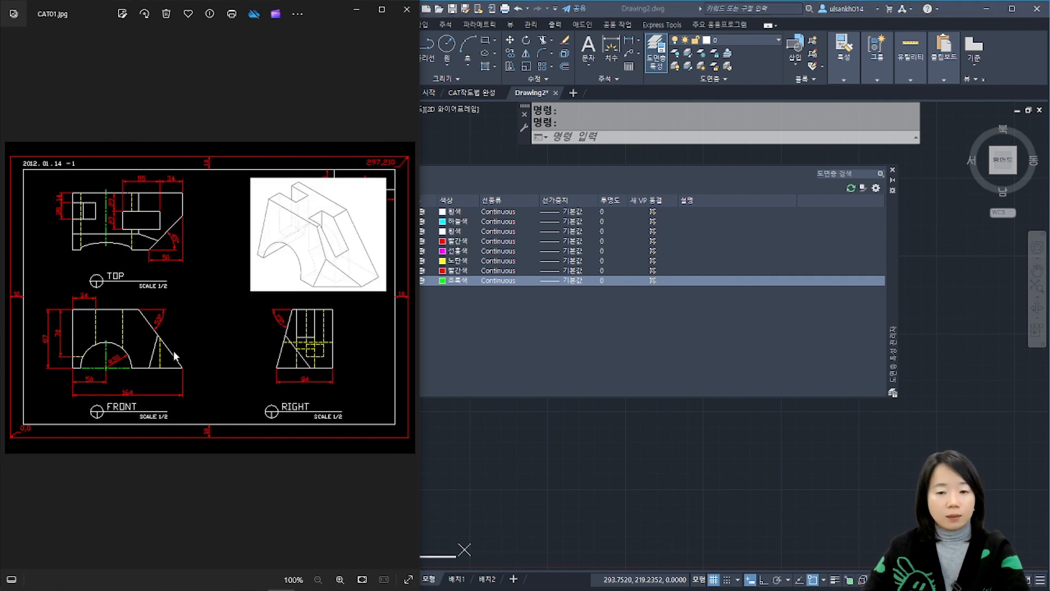
pyautogui.scroll(1, 167, 365)
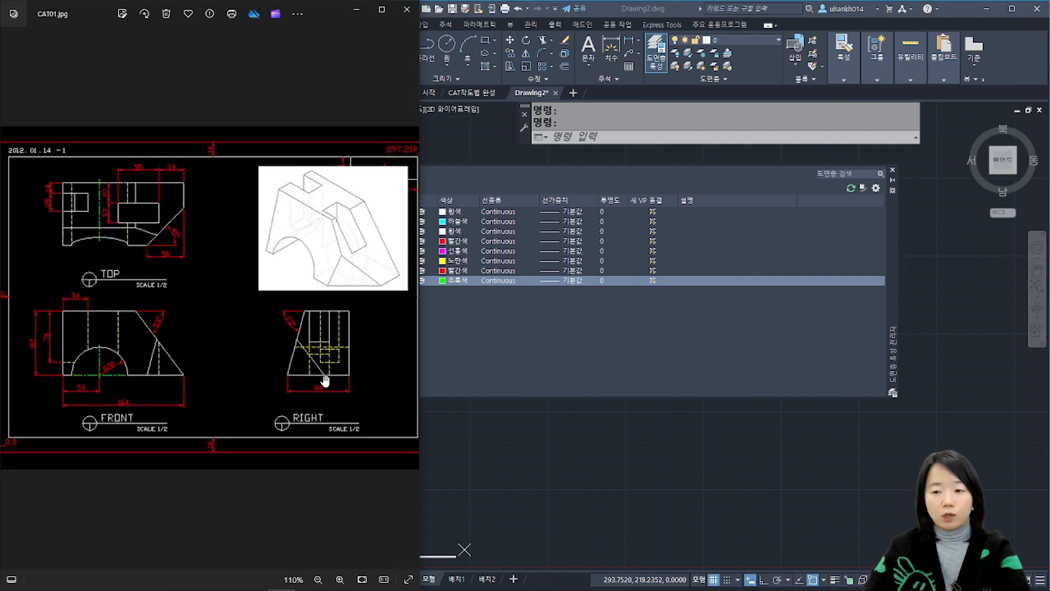
pyautogui.click(538, 335)
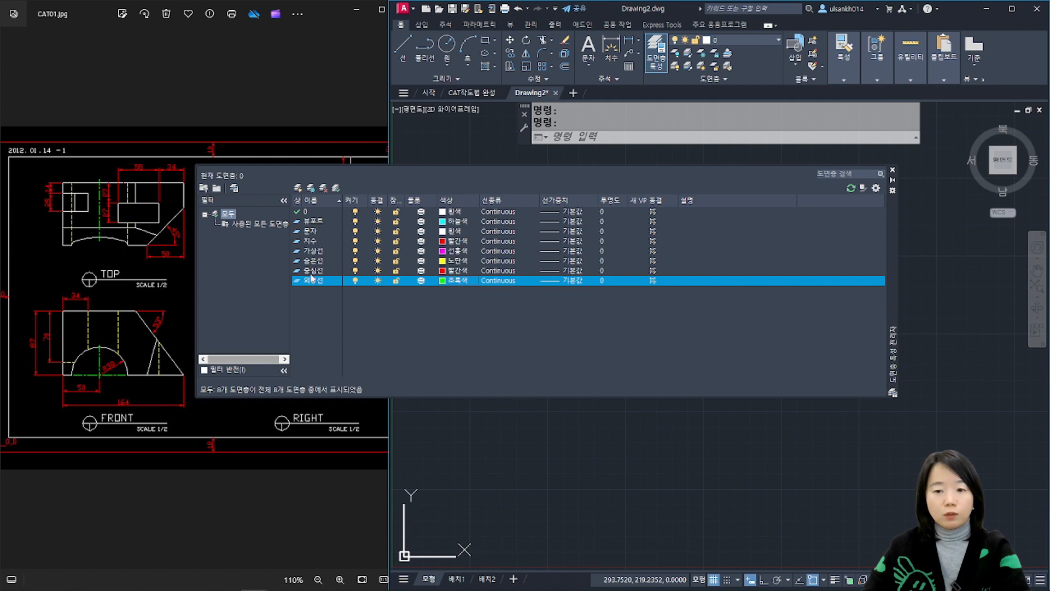
pyautogui.click(183, 347)
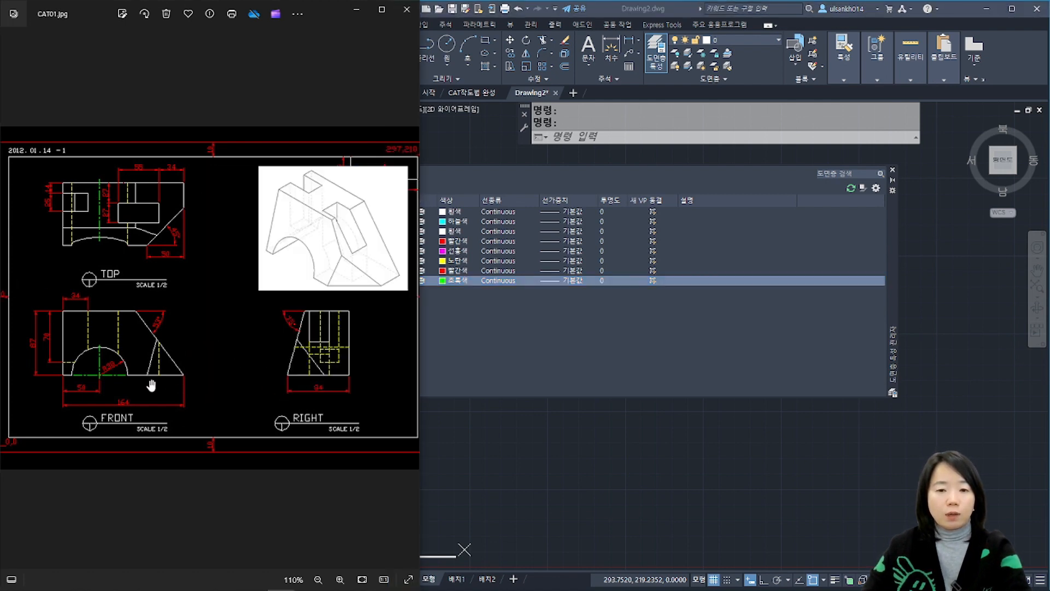
pyautogui.scroll(2, 87, 361)
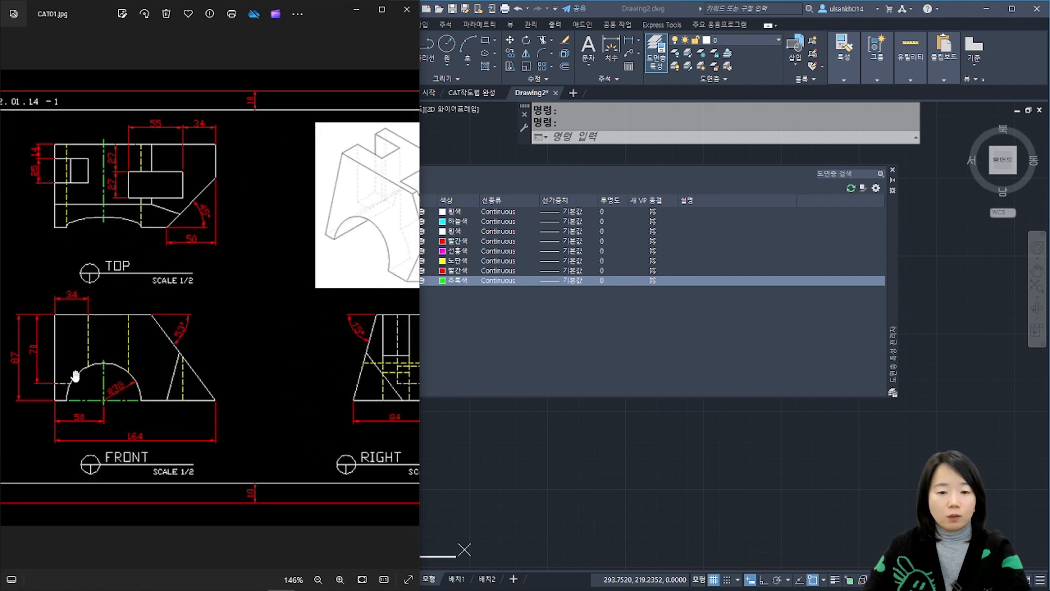
pyautogui.press('ctrl')
pyautogui.press('ctrl')
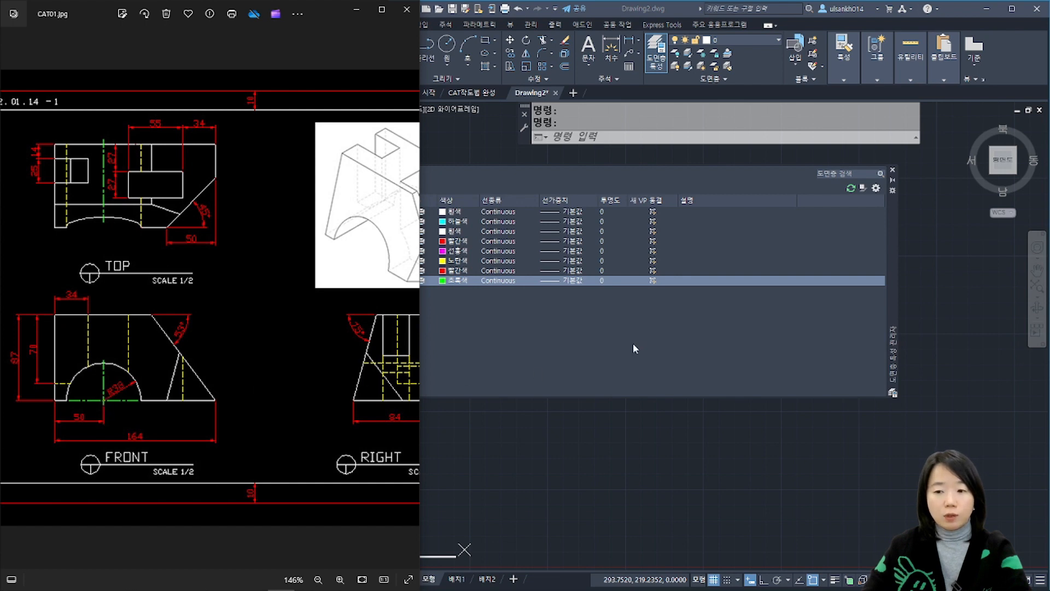
# Step: Return to AutoCAD and set the color of the 중심선 layer to white (흰색)
pyautogui.click(555, 363)
pyautogui.click(450, 274)
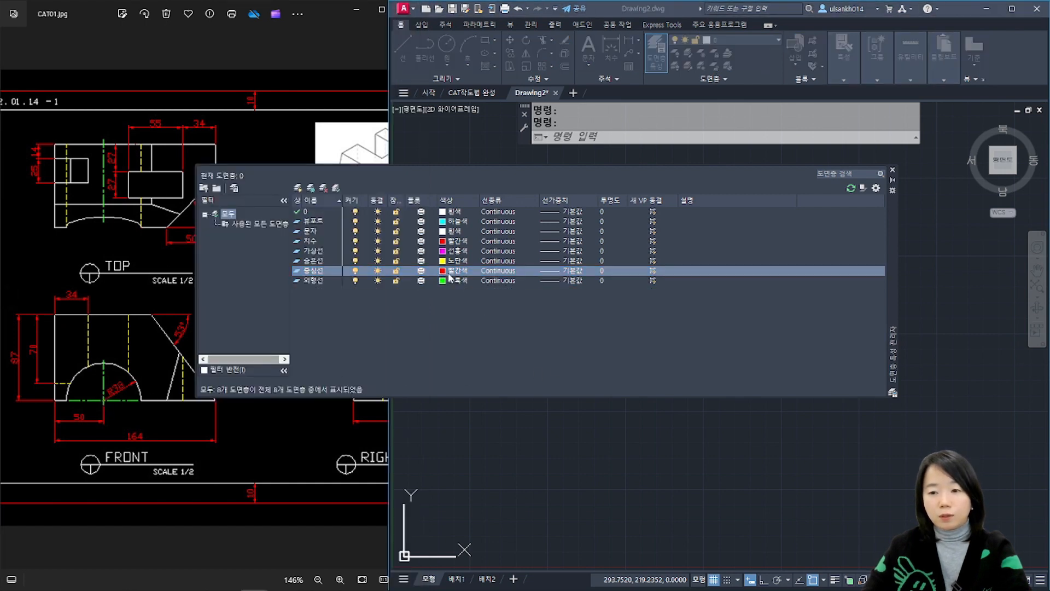
pyautogui.click(449, 273)
pyautogui.click(696, 205)
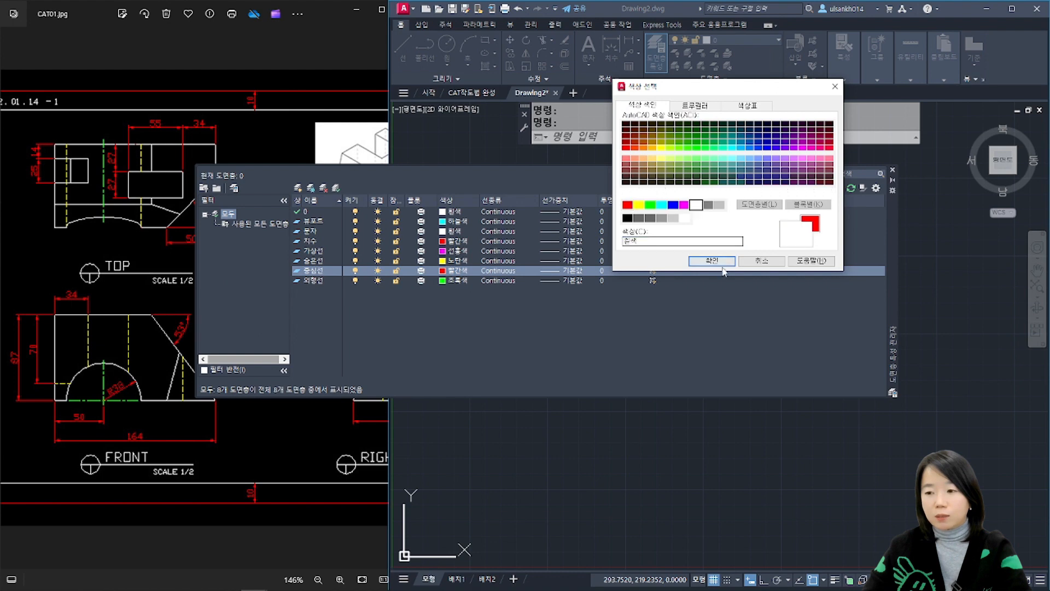
pyautogui.click(722, 263)
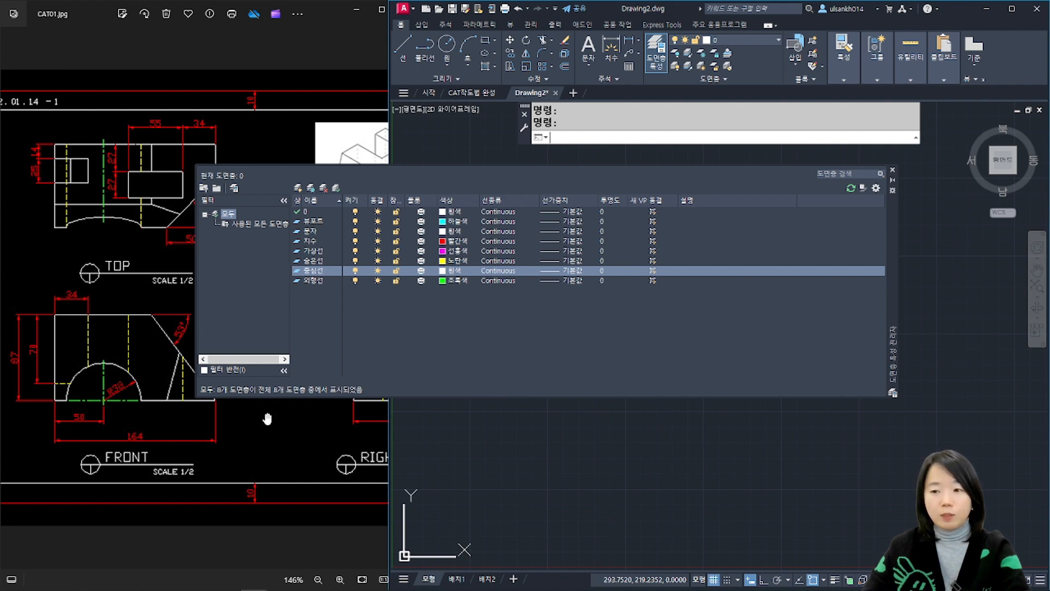
# Step: Open the linetype selection for the 중심선 layer and load the CENTER linetype from acadiso.lin
pyautogui.click(499, 271)
pyautogui.click(738, 213)
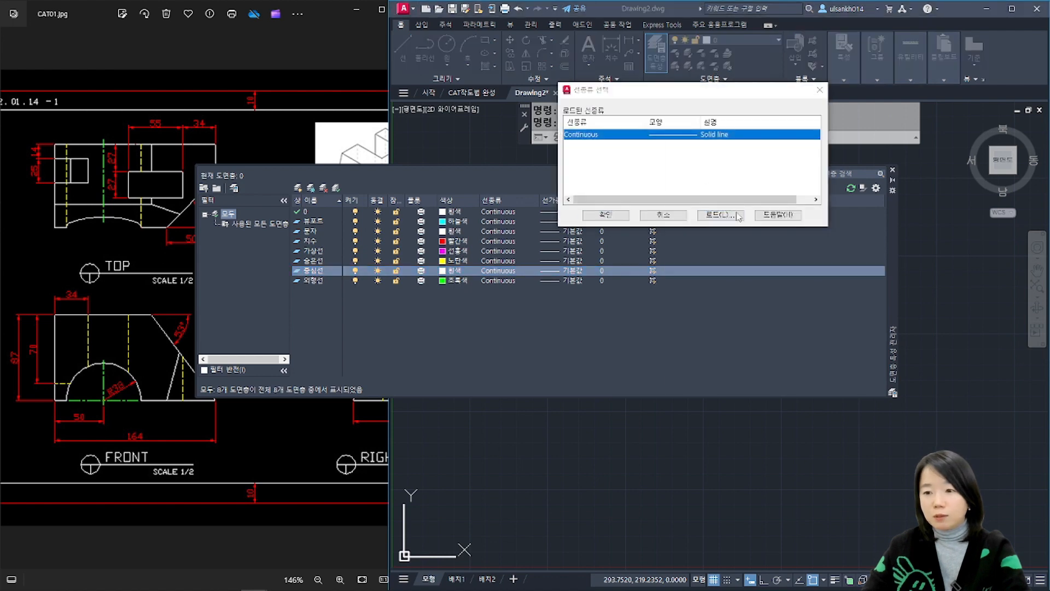
pyautogui.click(714, 231)
pyautogui.press('c')
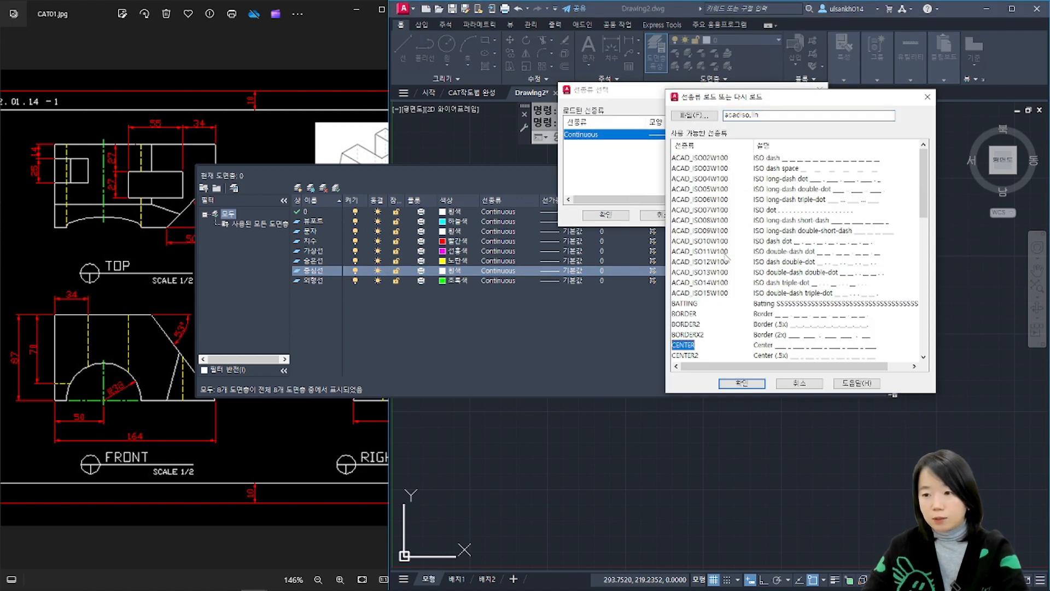
pyautogui.click(742, 383)
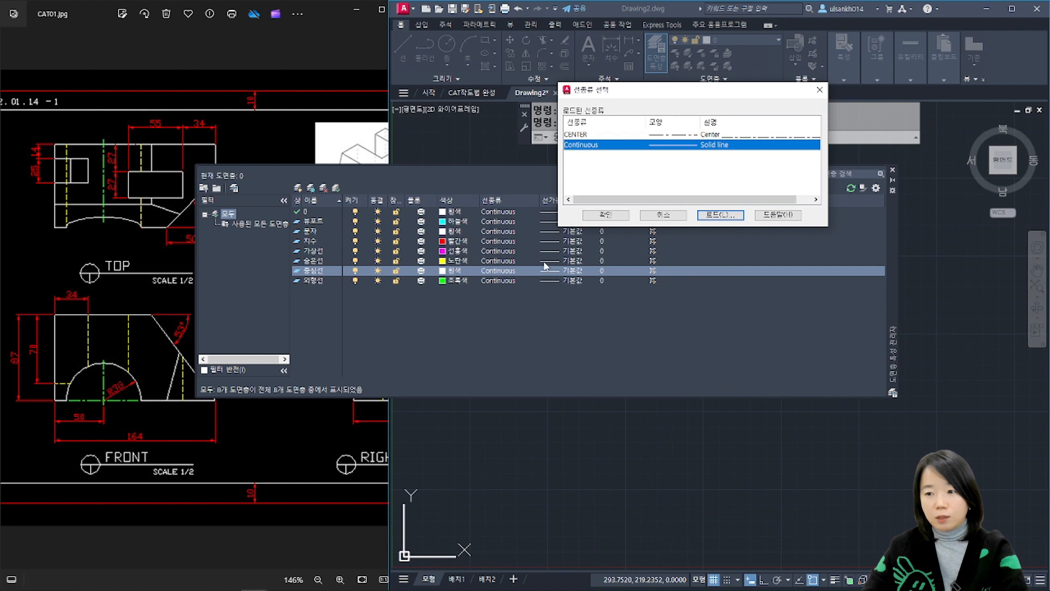
# Step: Load the HIDDEN and PHANTOM linetypes into the drawing
pyautogui.click(720, 214)
pyautogui.click(705, 242)
pyautogui.press('h')
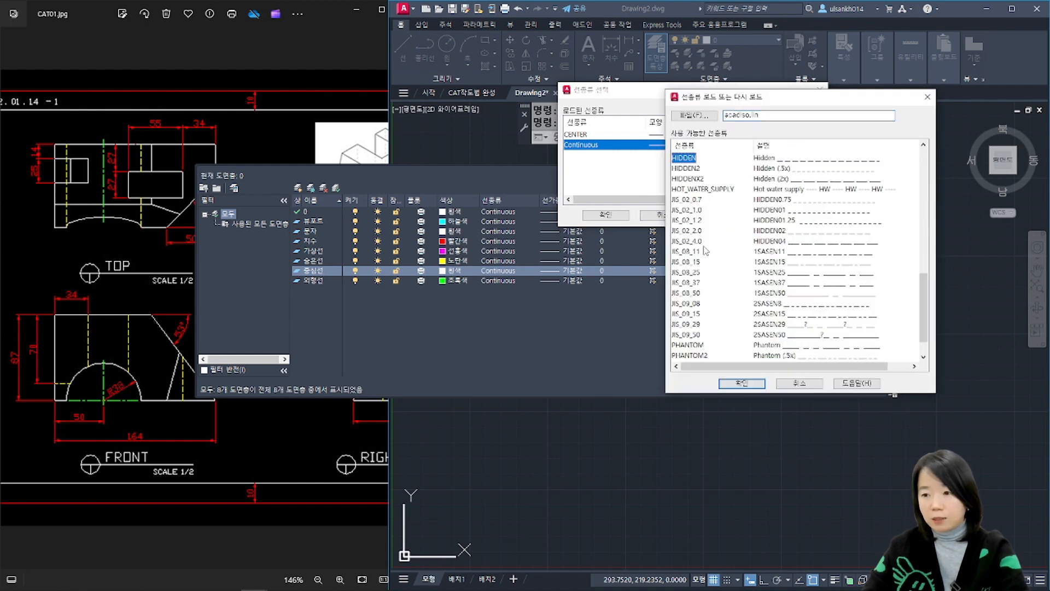
pyautogui.click(742, 383)
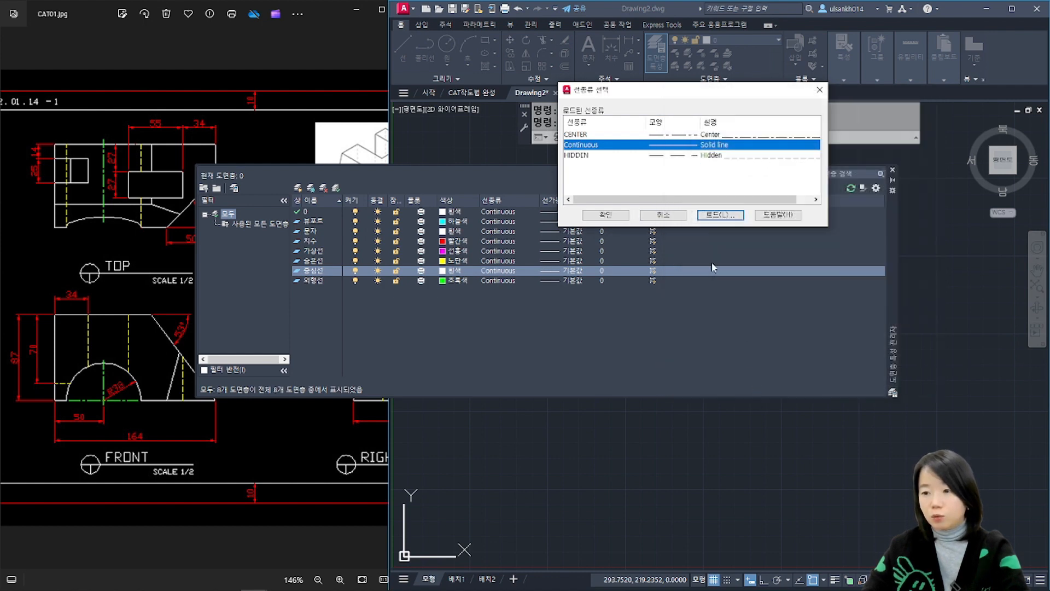
pyautogui.click(721, 215)
pyautogui.press('p')
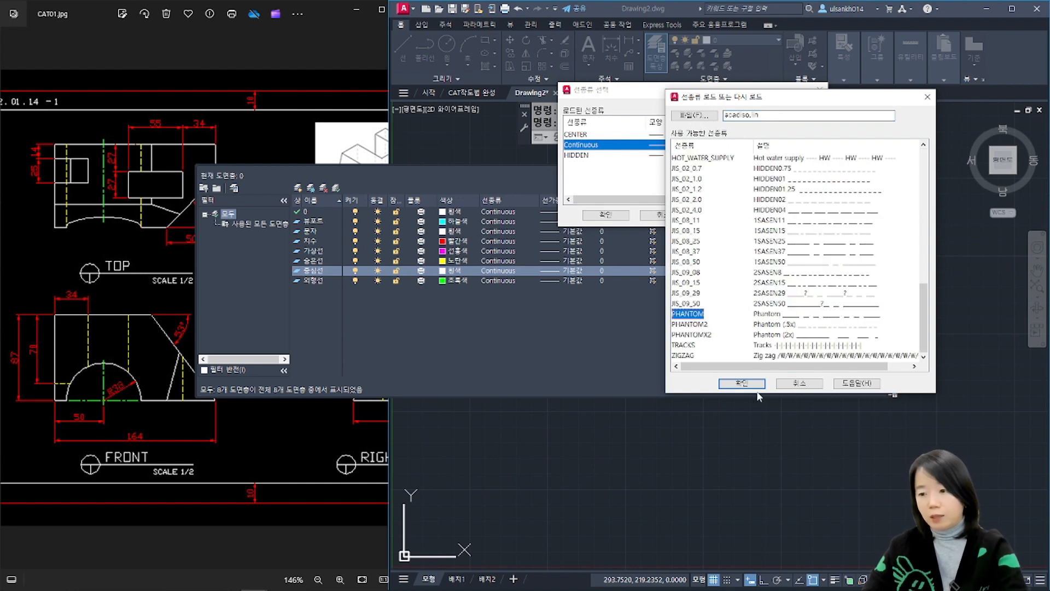
pyautogui.click(734, 384)
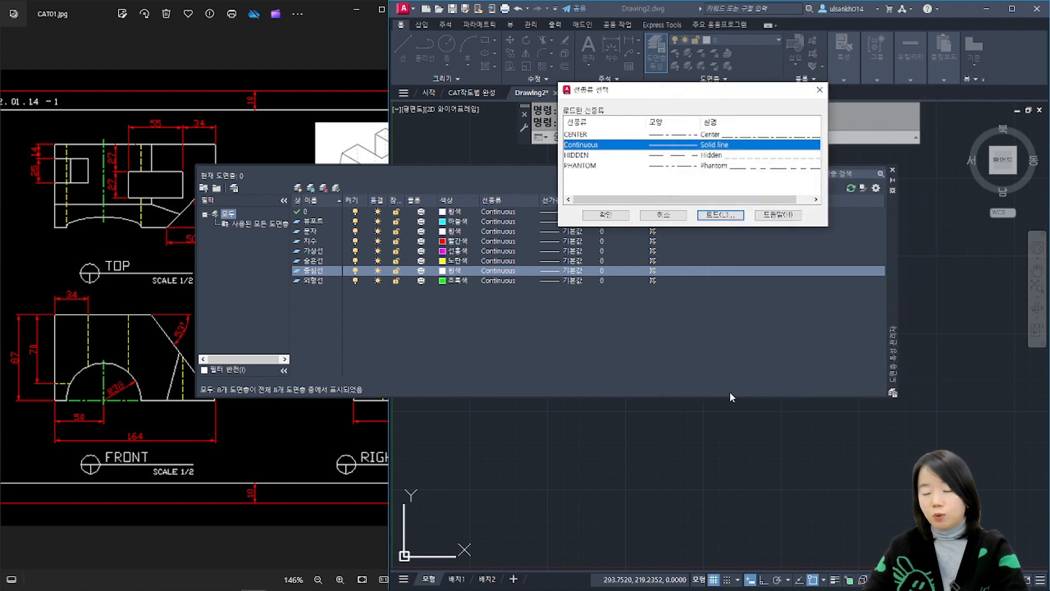
pyautogui.click(721, 215)
pyautogui.click(689, 273)
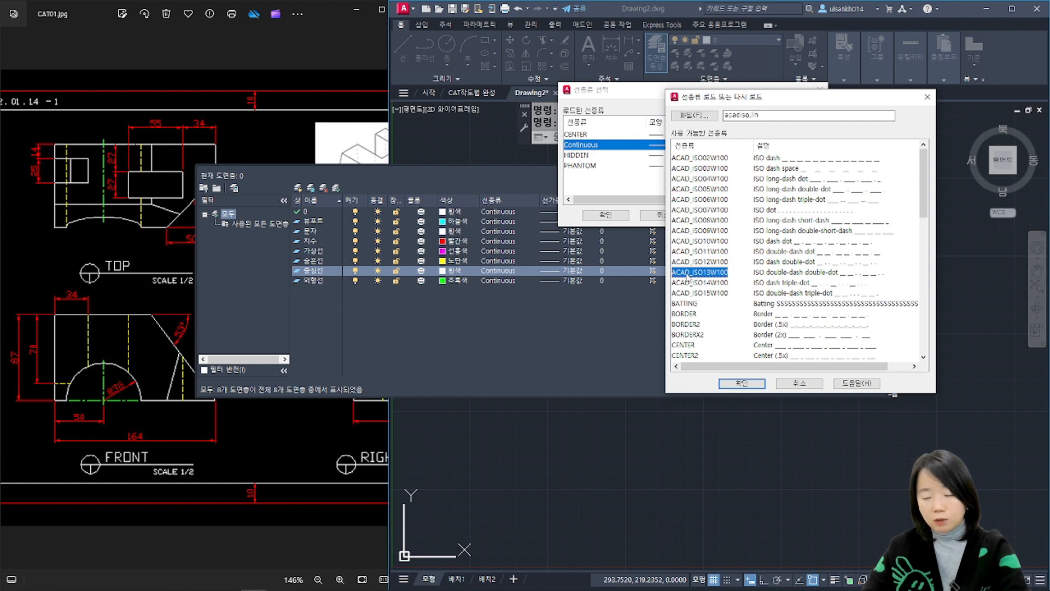
pyautogui.press('c')
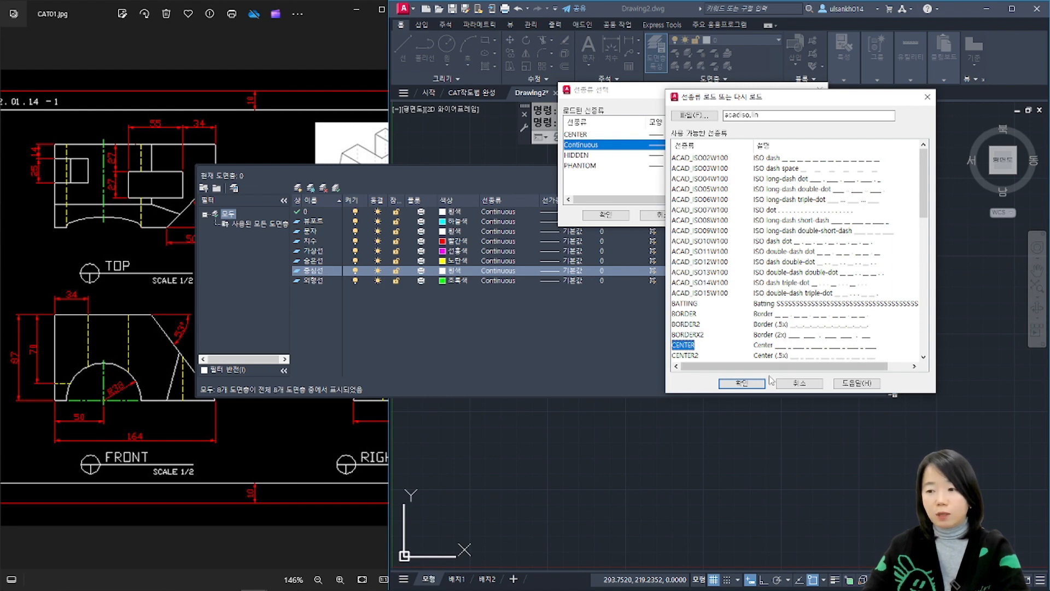
pyautogui.click(800, 384)
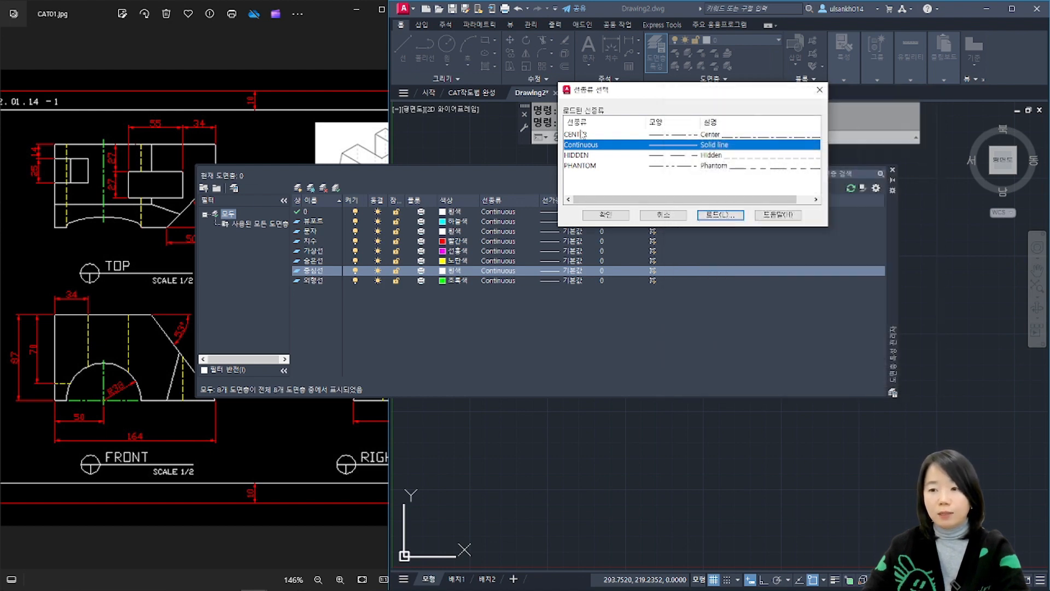
# Step: Assign the CENTER linetype to the 중심선 layer and the HIDDEN linetype to the 숨은선 layer
pyautogui.click(582, 135)
pyautogui.click(617, 216)
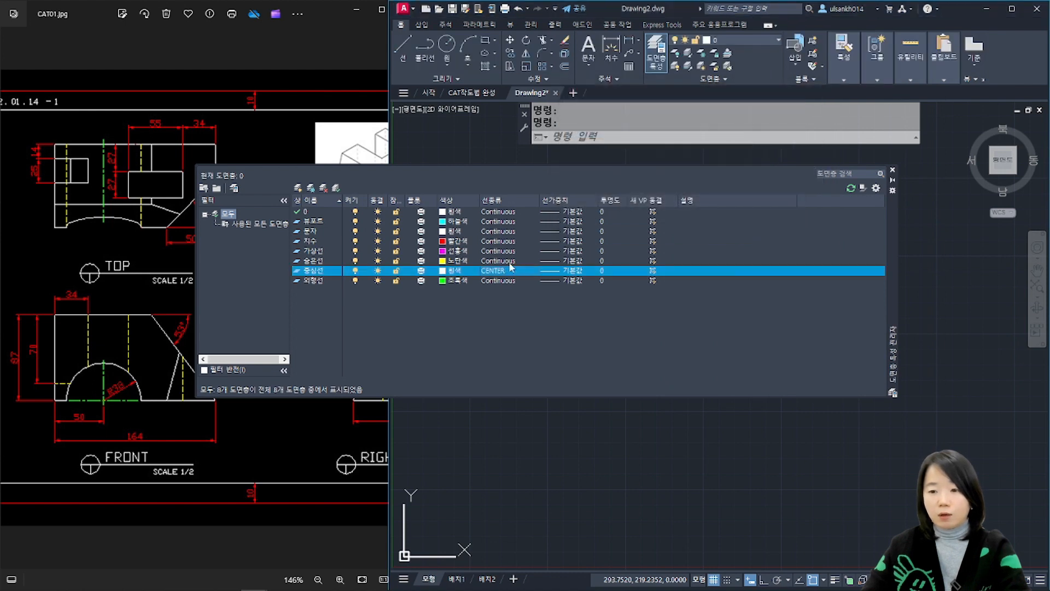
pyautogui.click(501, 261)
pyautogui.click(582, 156)
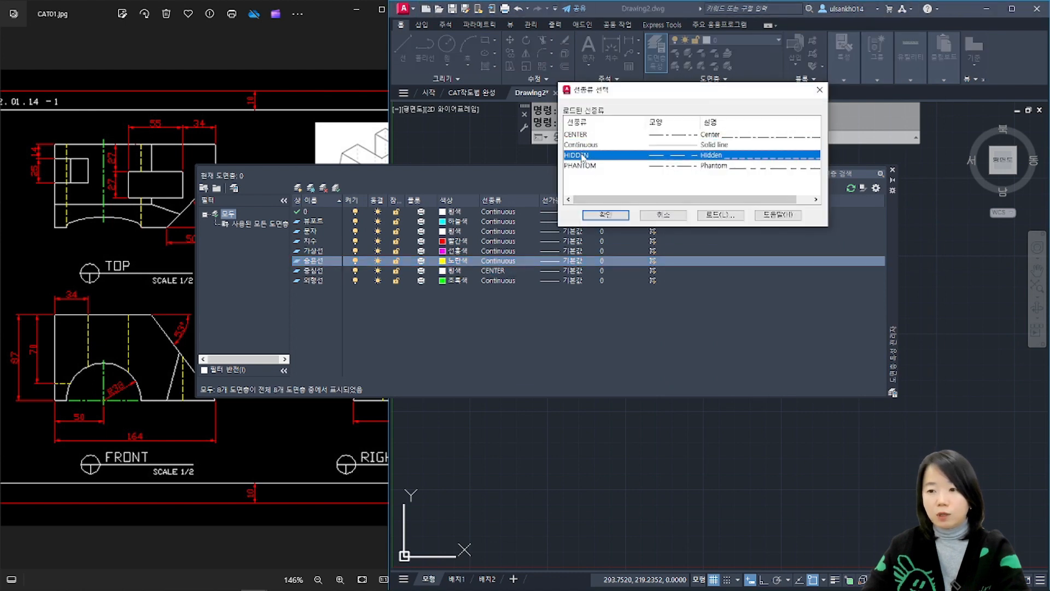
pyautogui.click(605, 216)
# Step: Assign the PHANTOM linetype to the 가상선 layer and close the layer properties manager
pyautogui.click(498, 251)
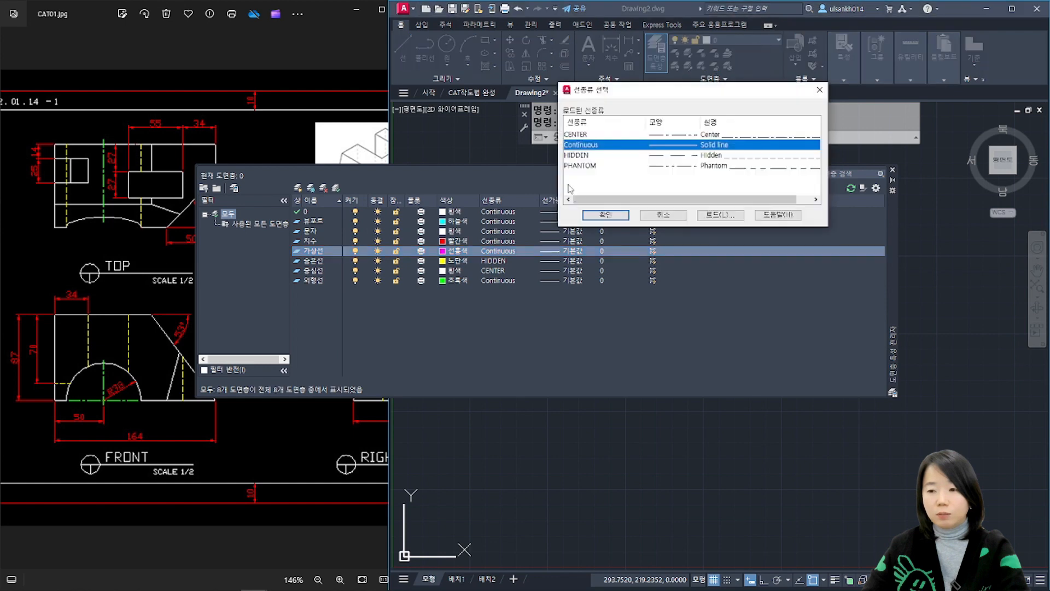
pyautogui.click(583, 166)
pyautogui.click(606, 215)
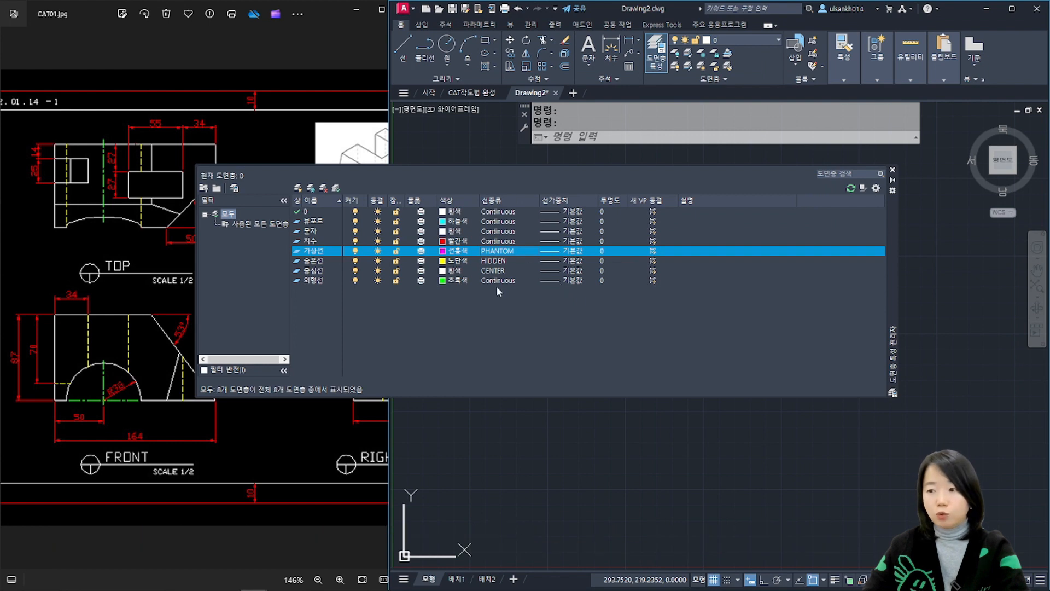
pyautogui.click(893, 170)
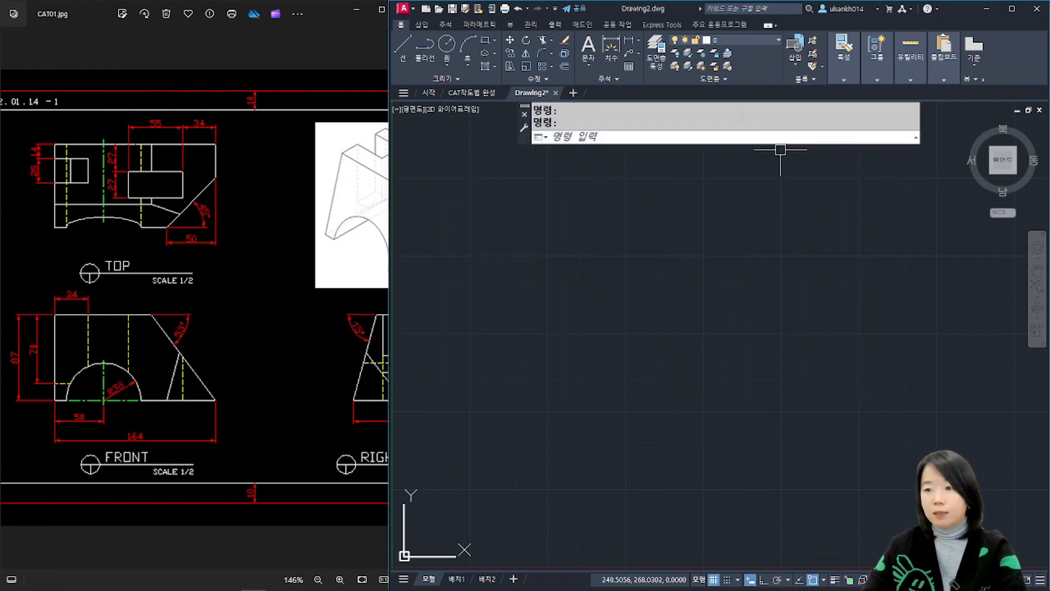
# Step: Make 외형선 the current layer
pyautogui.press('Escape')
pyautogui.press('Escape')
pyautogui.click(753, 38)
pyautogui.click(723, 83)
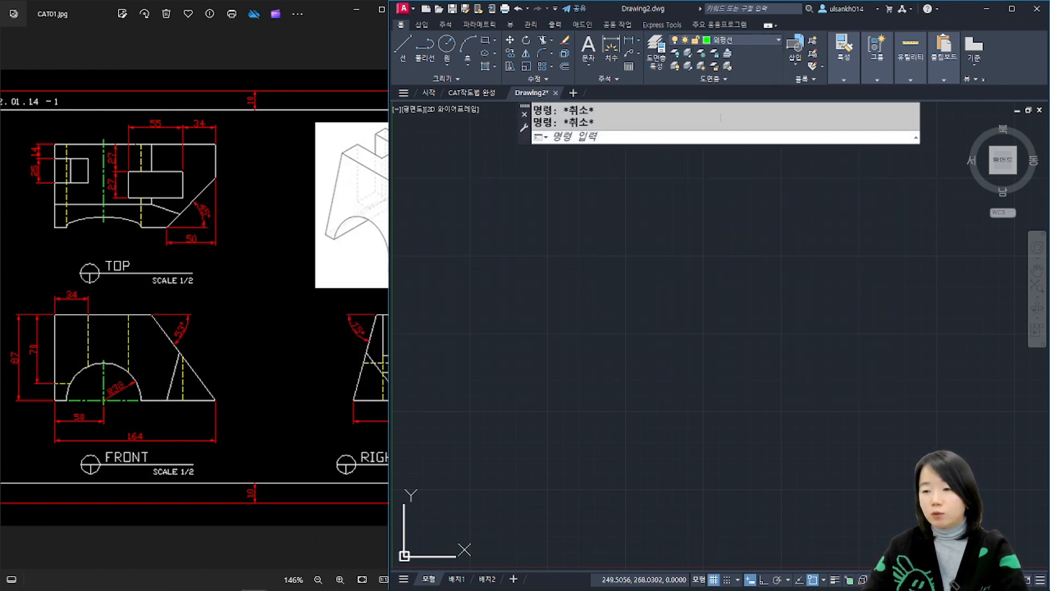
# Step: Examine the TOP, FRONT and RIGHT views and the FRONT view's overall dimensions in the CAT01.jpg reference image
pyautogui.click(243, 477)
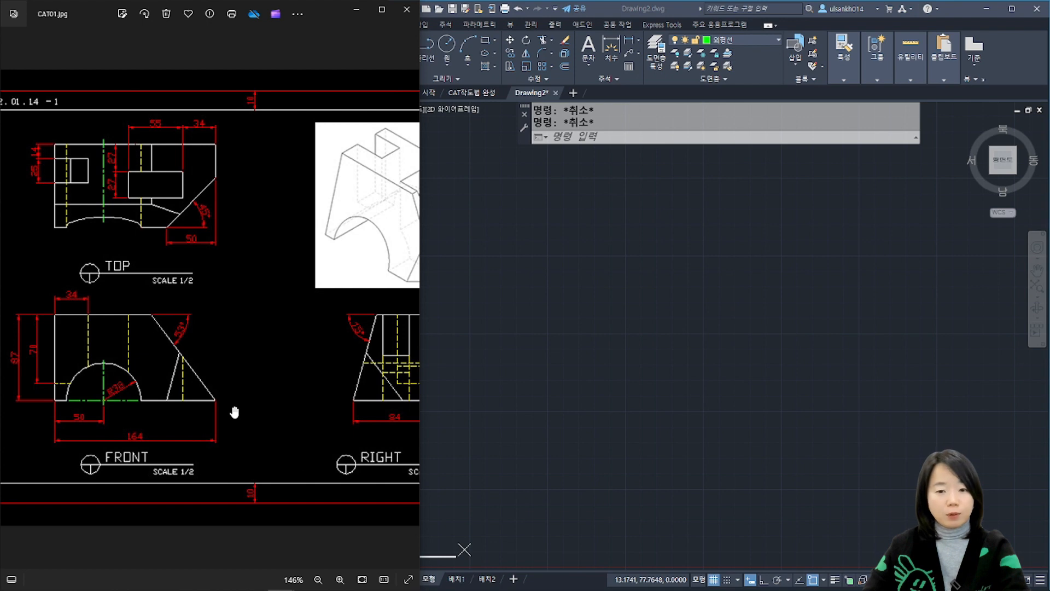
pyautogui.scroll(-2, 278, 439)
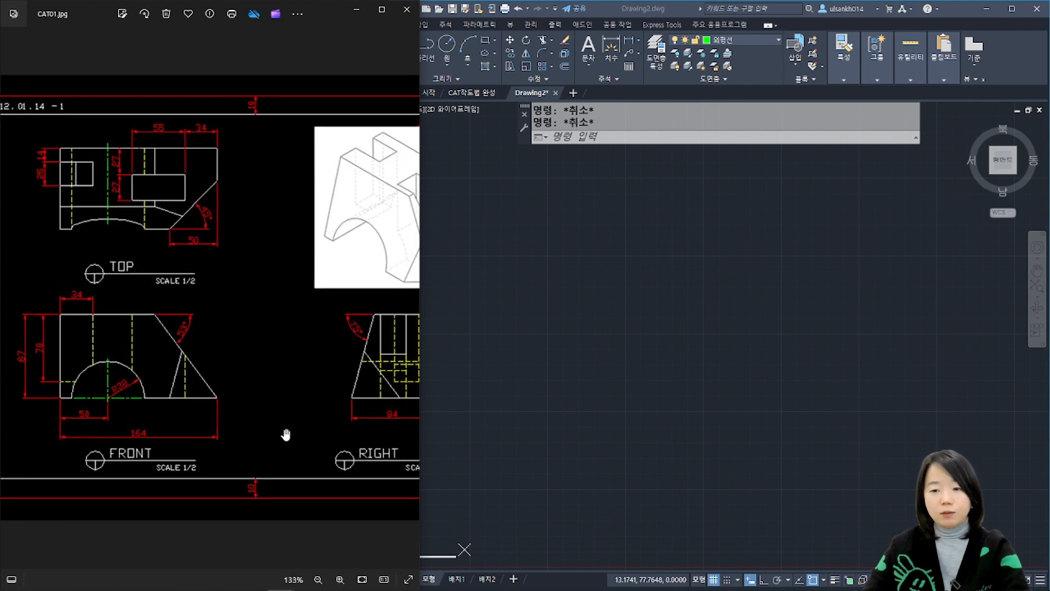
pyautogui.moveTo(272, 421); pyautogui.dragTo(254, 423)
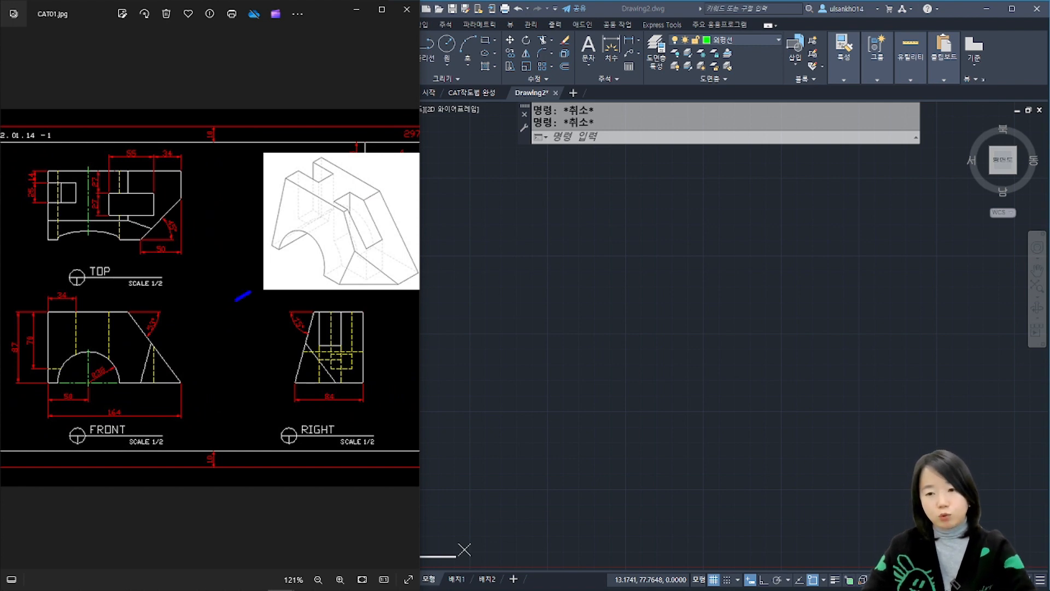
pyautogui.moveTo(251, 291); pyautogui.dragTo(406, 155)
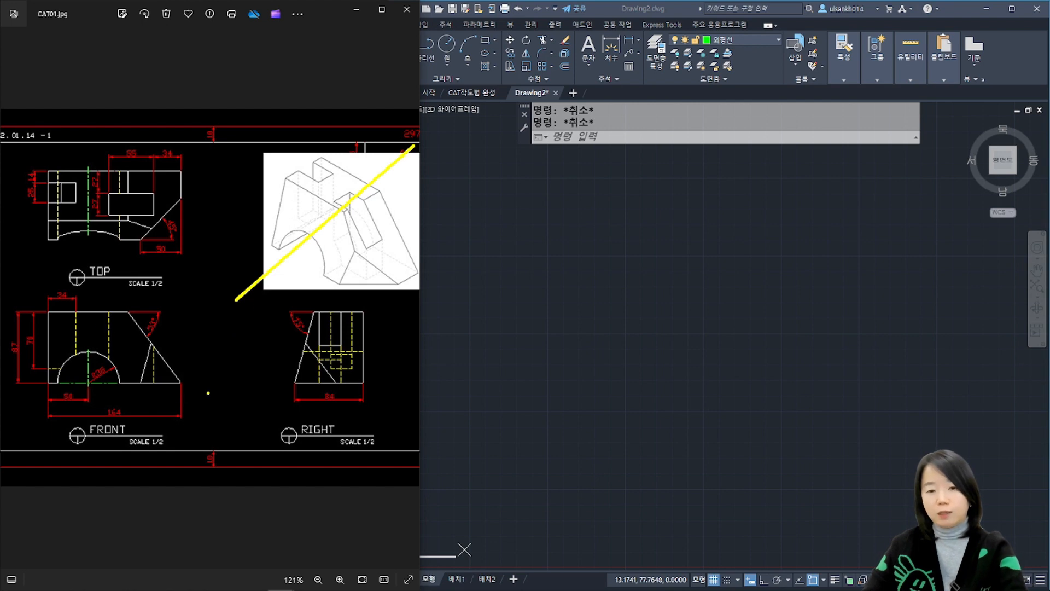
pyautogui.press('Escape')
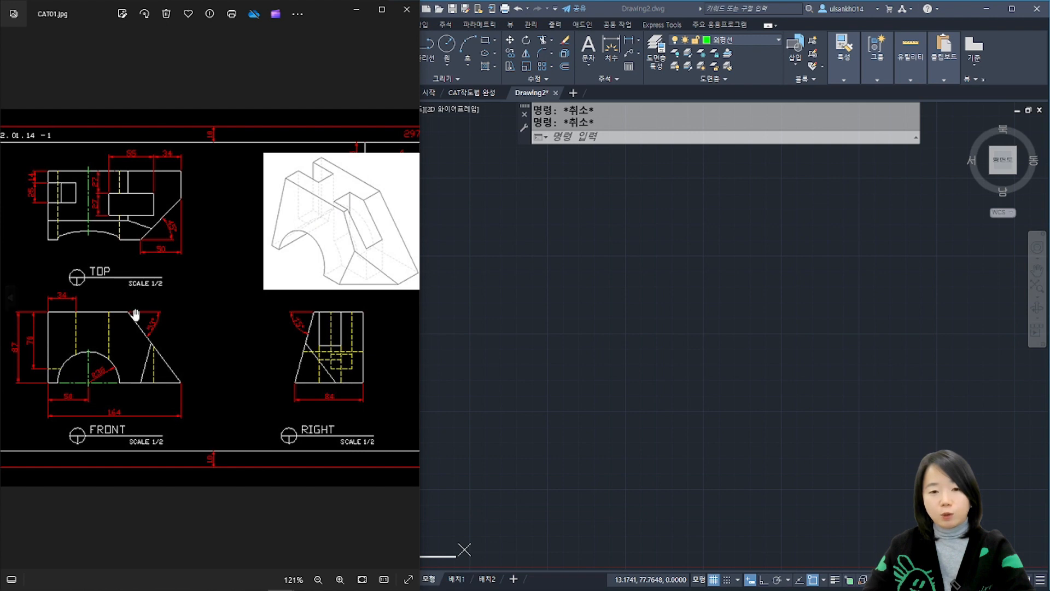
pyautogui.moveTo(143, 358); pyautogui.dragTo(176, 354)
pyautogui.scroll(3, 129, 373)
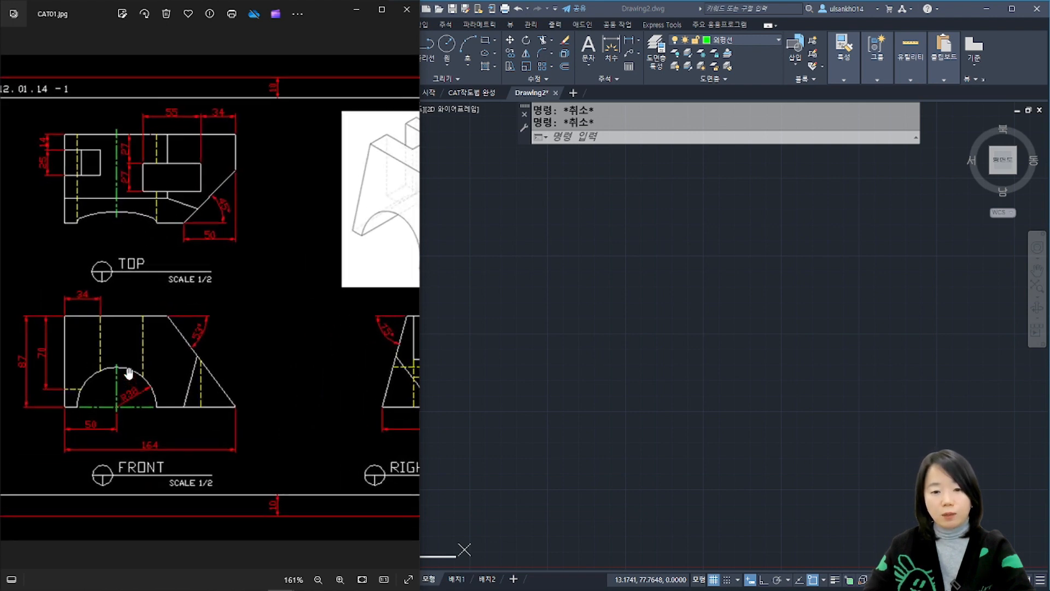
pyautogui.moveTo(172, 394); pyautogui.dragTo(185, 365)
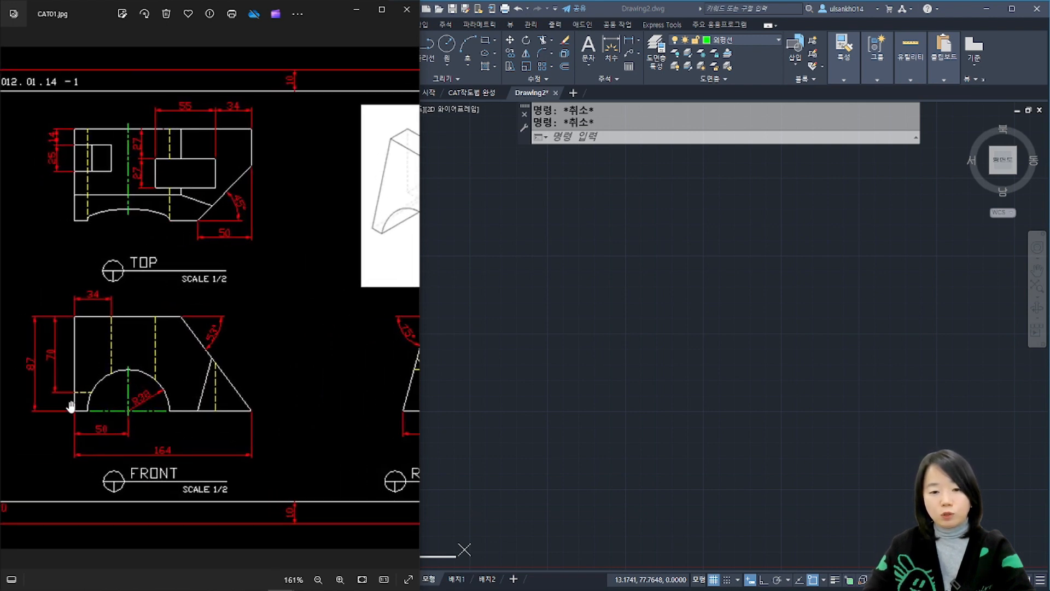
# Step: In AutoCAD, draw a 164 × 87 mm rectangle as the FRONT view's bounding outline in an empty area
pyautogui.click(677, 405)
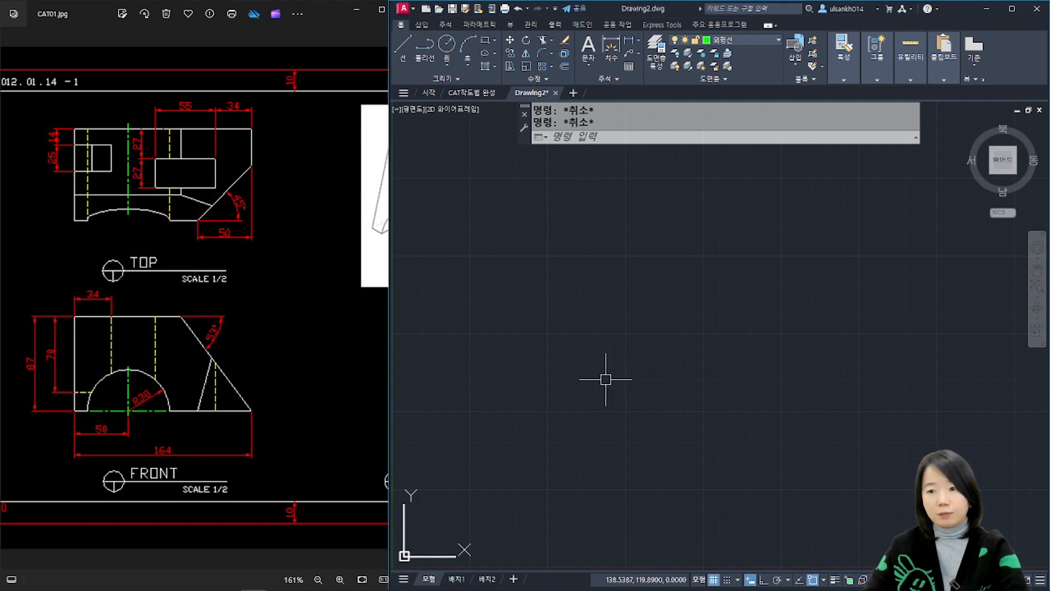
pyautogui.write('rec')
pyautogui.press('Return')
pyautogui.click(564, 399)
pyautogui.write('@')
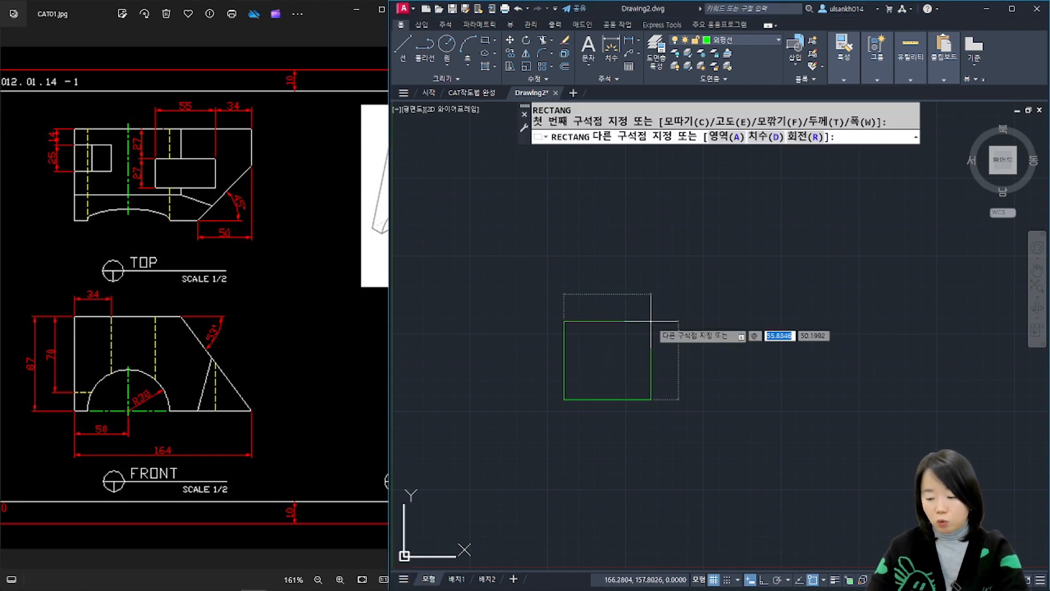
pyautogui.write('164,87')
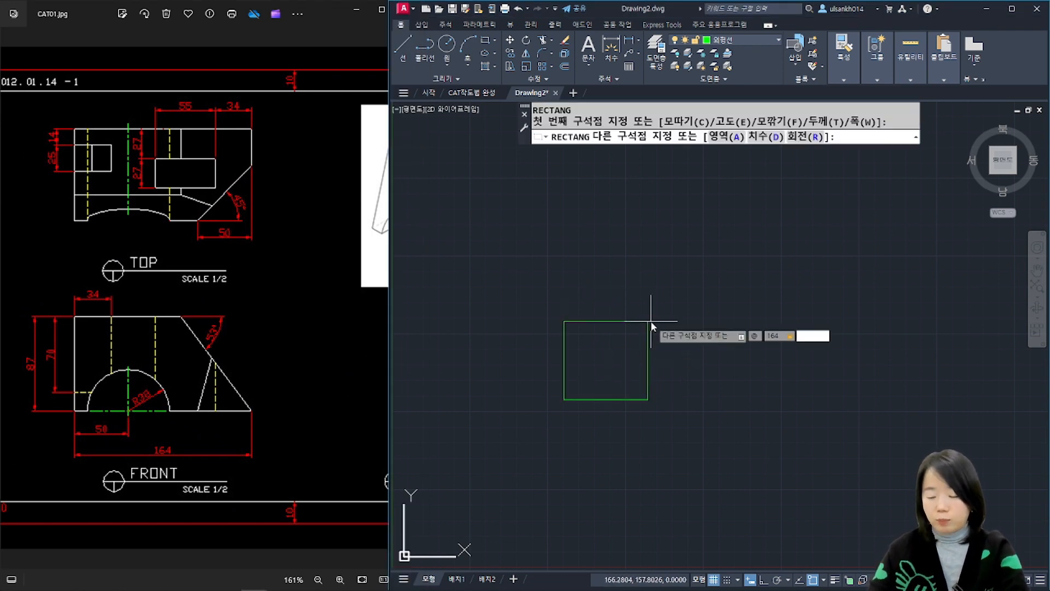
pyautogui.press('Return')
# Step: Check the RIGHT view in CAT01.jpg, and draw a horizontal construction line through the FRONT rectangle's lower-right corner with orthogonal mode on
pyautogui.click(246, 453)
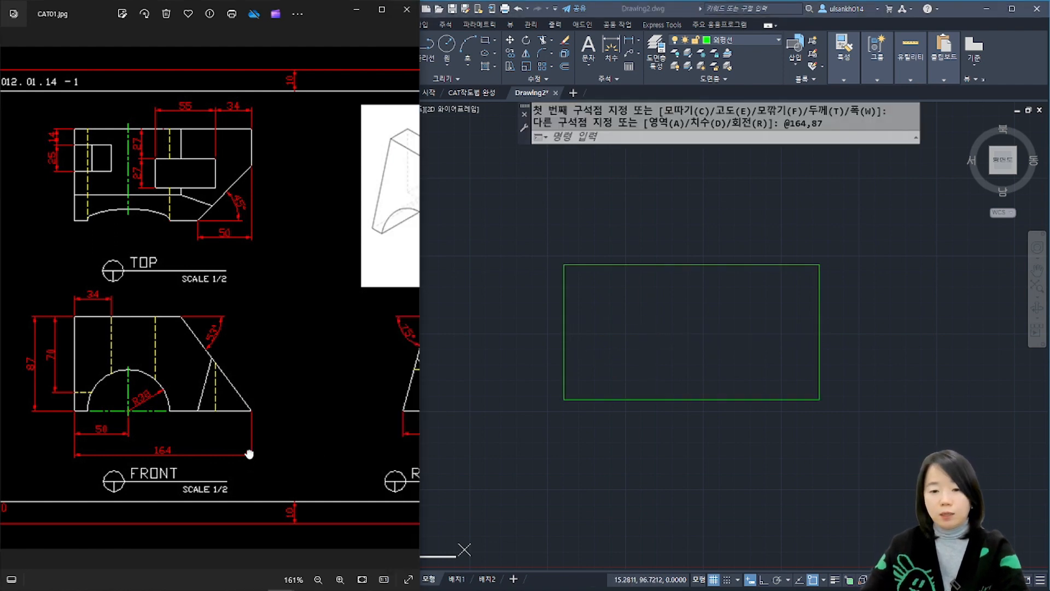
pyautogui.moveTo(246, 453)
pyautogui.mouseDown()
pyautogui.moveTo(66, 434)
pyautogui.moveTo(241, 417)
pyautogui.mouseUp()
pyautogui.moveTo(101, 375); pyautogui.dragTo(131, 371)
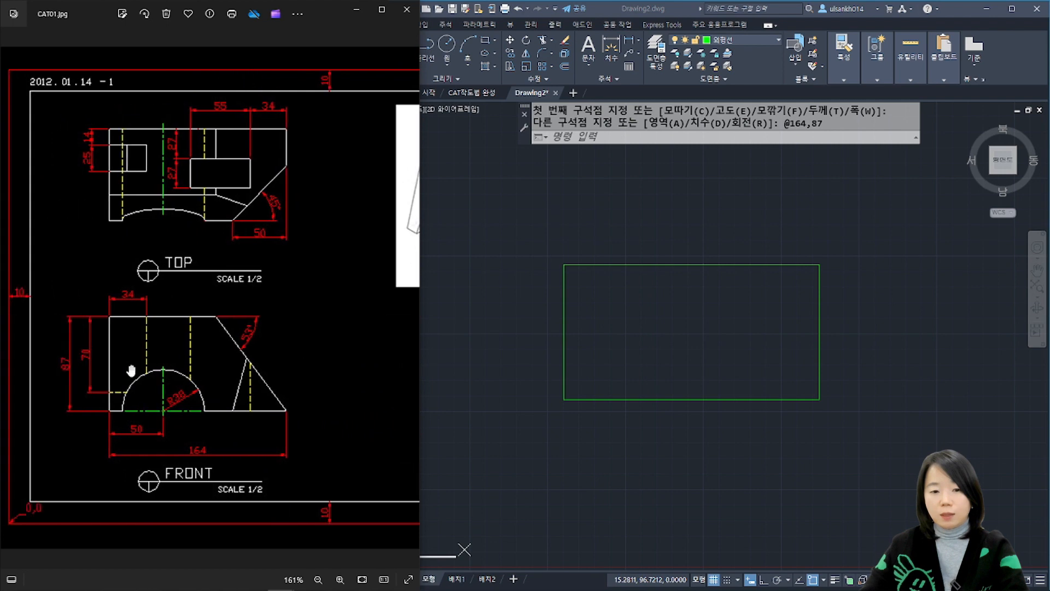
pyautogui.moveTo(360, 409); pyautogui.dragTo(185, 407)
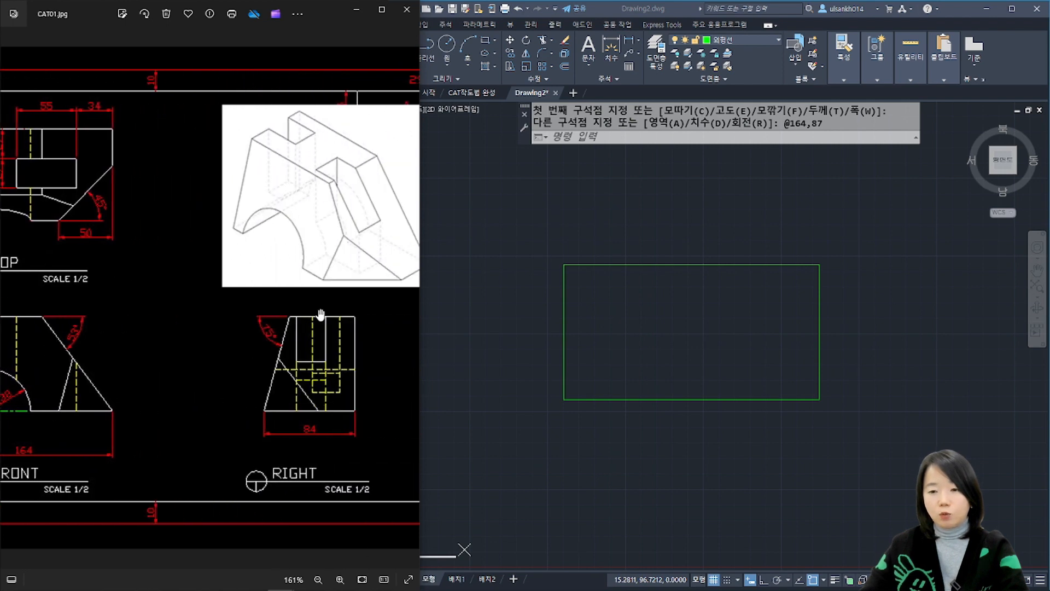
pyautogui.click(863, 368)
pyautogui.scroll(-4, 863, 368)
pyautogui.moveTo(866, 367); pyautogui.dragTo(767, 370, button='middle')
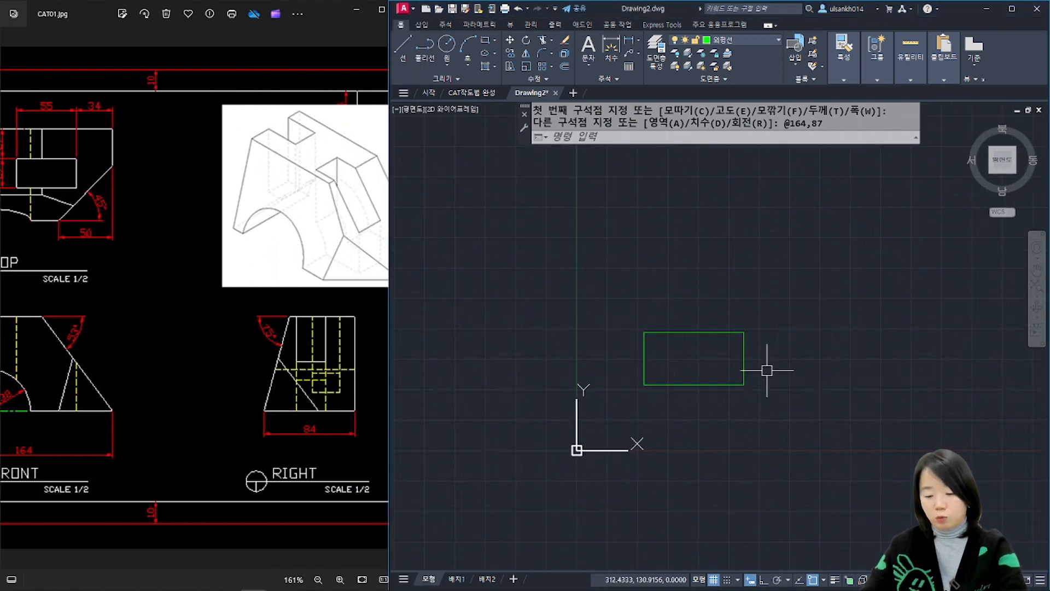
pyautogui.press('Return')
pyautogui.click(744, 385)
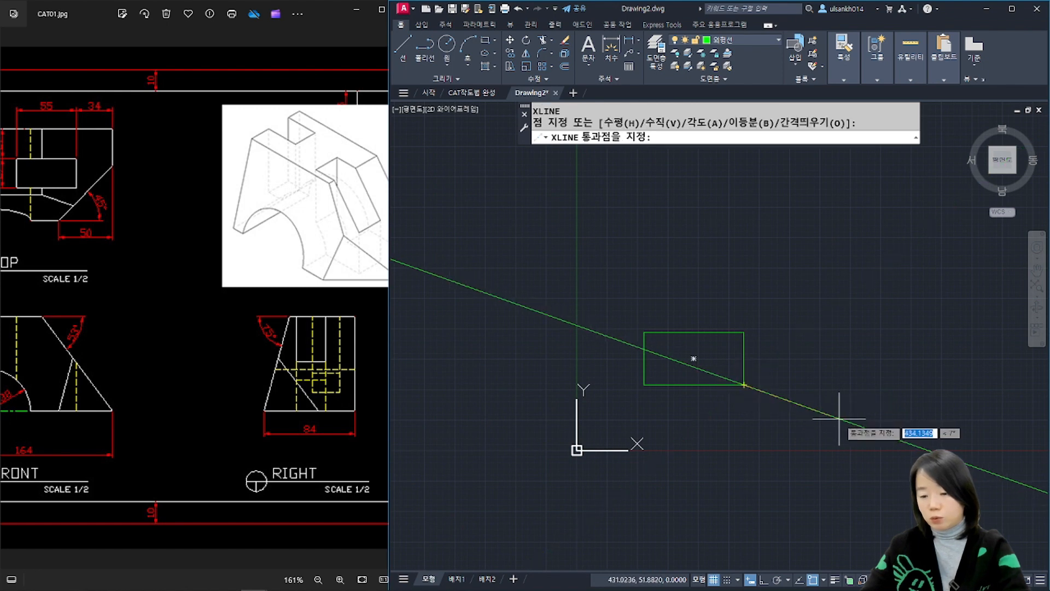
pyautogui.press('F8')
pyautogui.click(858, 439)
pyautogui.press('Return')
# Step: Add a horizontal construction line through the FRONT rectangle's upper-right corner and a vertical one about 151 mm to the rectangle's right
pyautogui.press('Return')
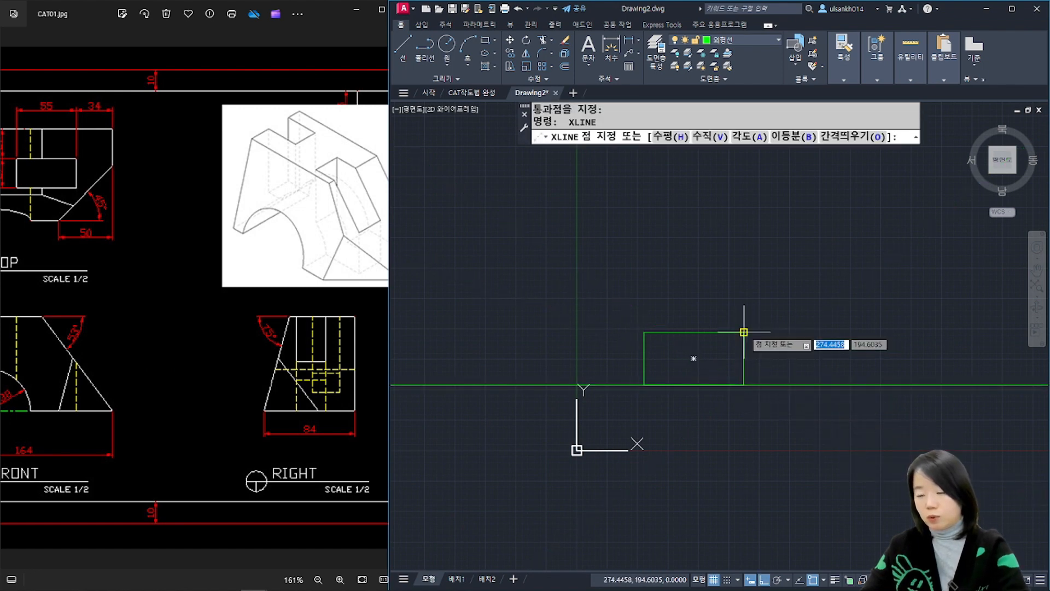
pyautogui.click(744, 332)
pyautogui.click(871, 332)
pyautogui.press('Return')
# Step: Offset the vertical construction line 84 mm to the right for the RIGHT view's width
pyautogui.scroll(2, 801, 368)
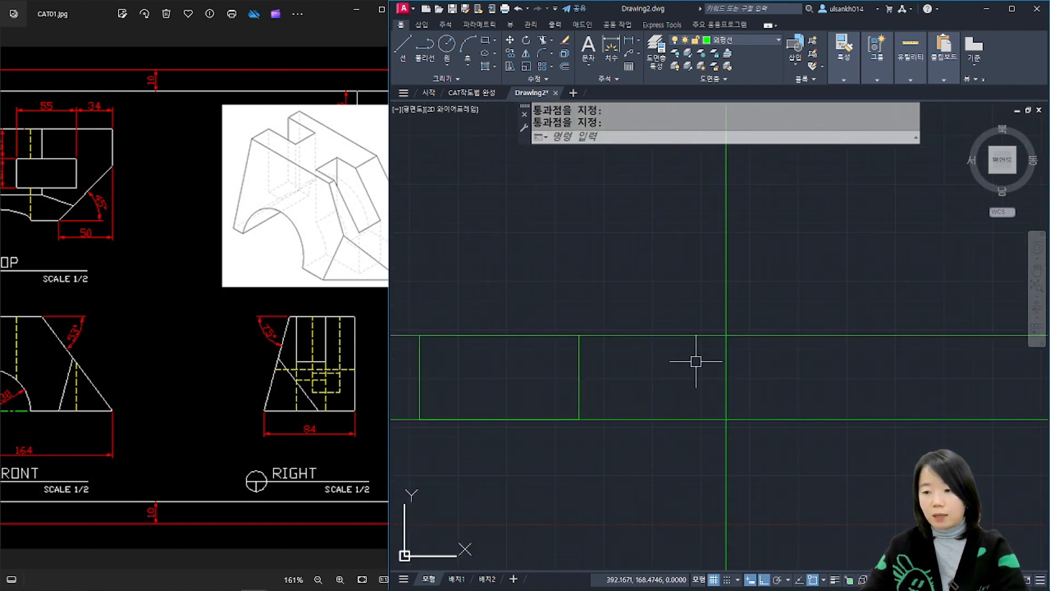
pyautogui.scroll(2, 722, 419)
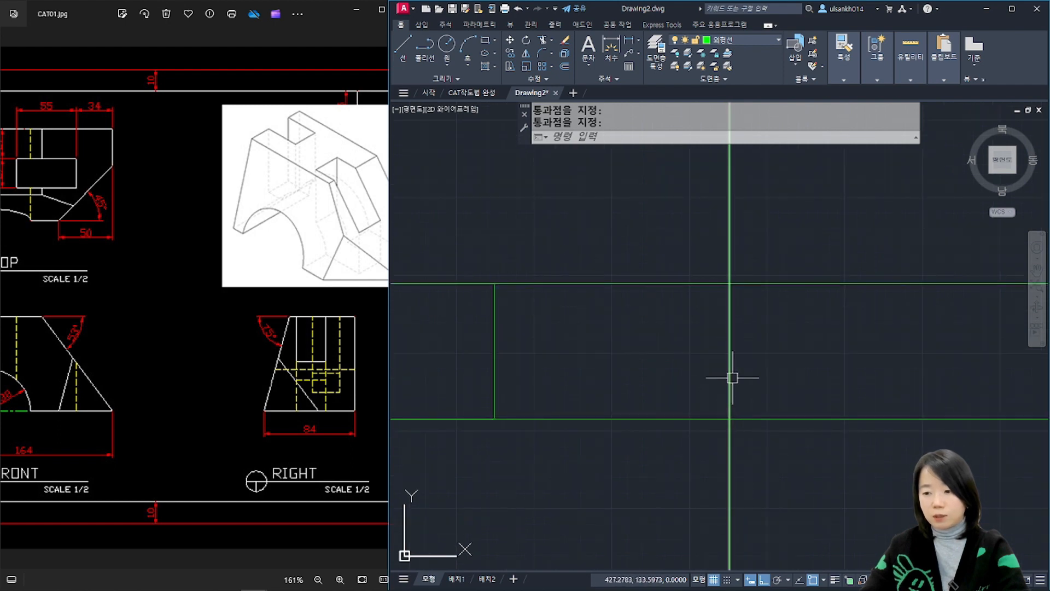
pyautogui.press('Return')
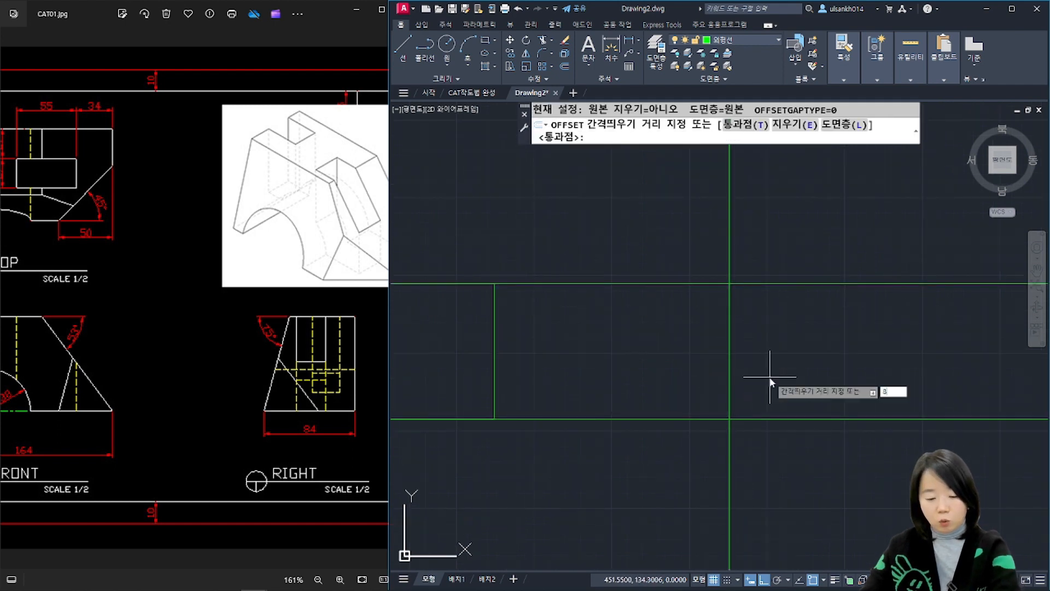
pyautogui.write('84')
pyautogui.press('Return')
pyautogui.click(729, 384)
pyautogui.click(852, 365)
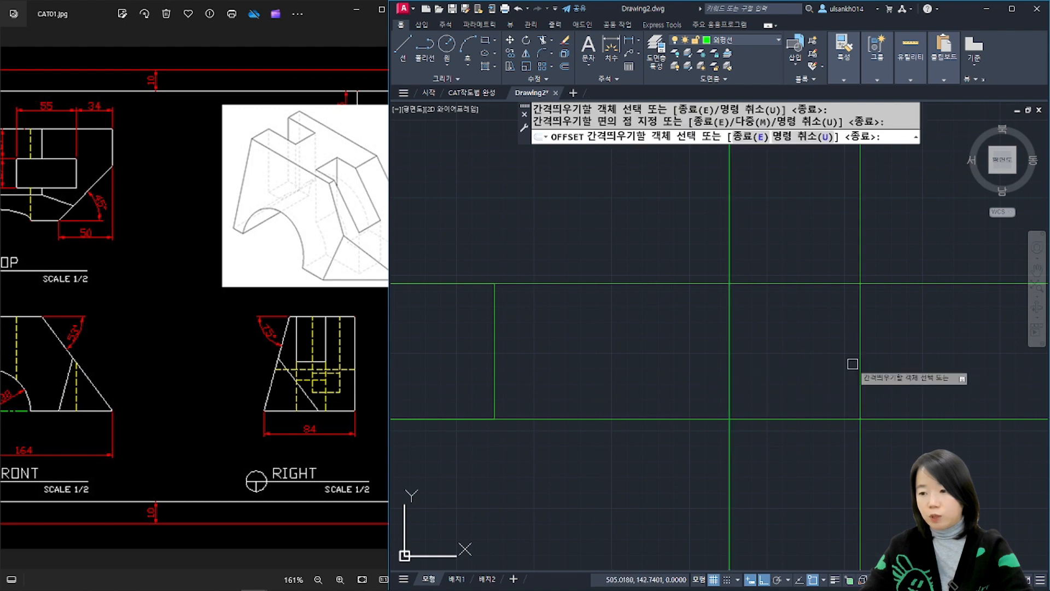
pyautogui.press('Return')
# Step: Trim the two horizontal and two vertical construction lines against each other, leaving only the closed RIGHT view outline
pyautogui.scroll(-2, 801, 345)
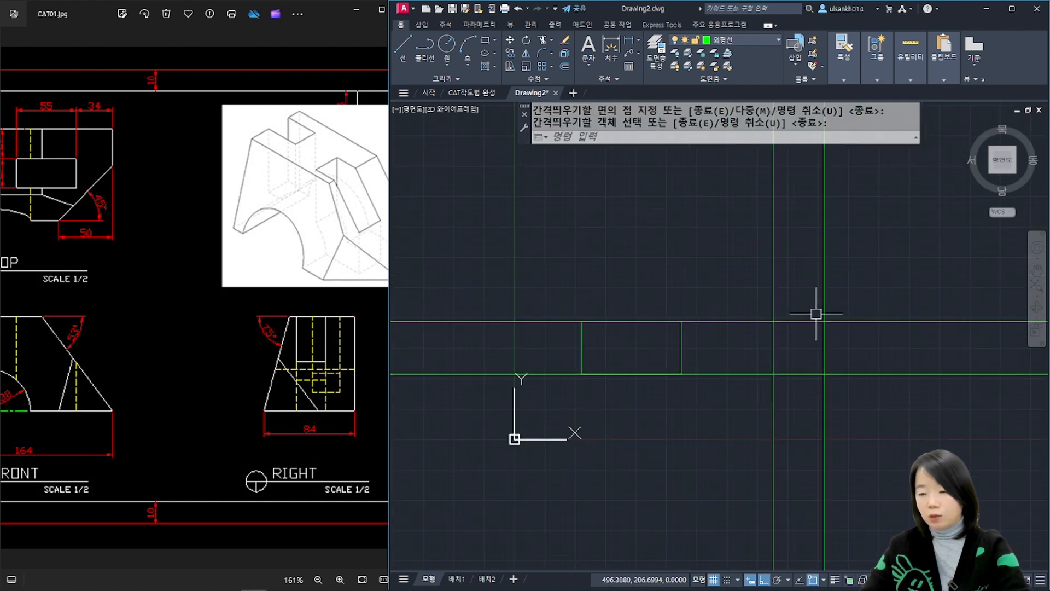
pyautogui.write('tr')
pyautogui.press('Return')
pyautogui.click(848, 298)
pyautogui.click(777, 391)
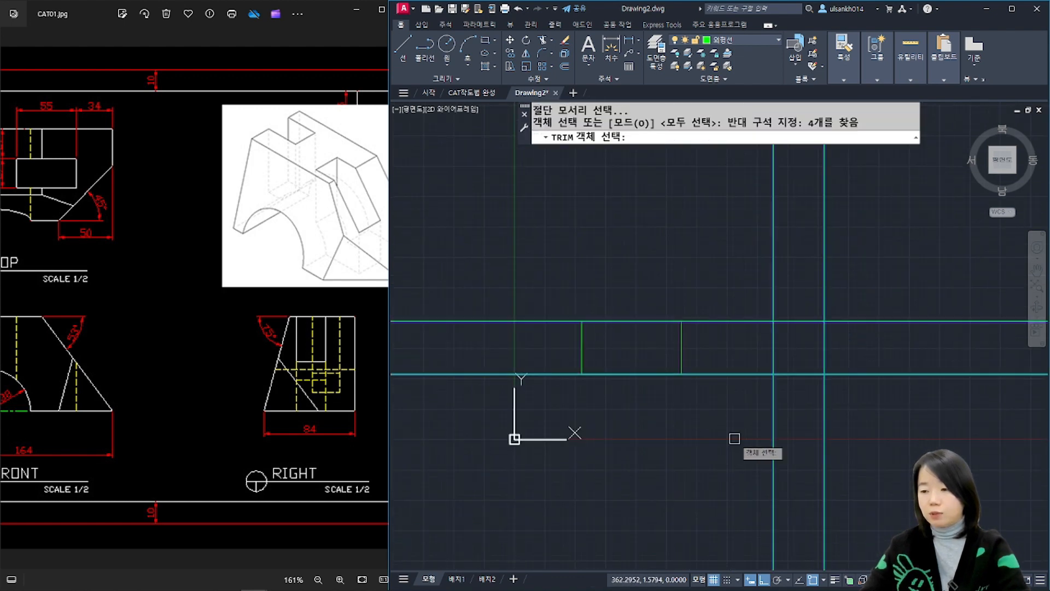
pyautogui.press('Return')
pyautogui.click(866, 428)
pyautogui.click(756, 272)
pyautogui.press('Return')
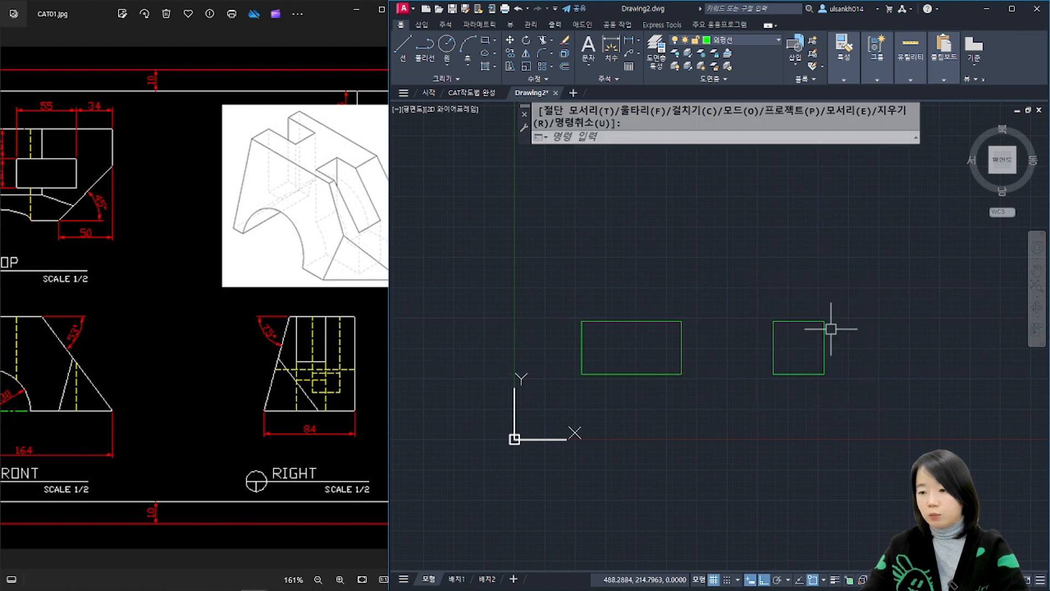
# Step: Draw vertical construction lines through the FRONT rectangle's two upper corners to project its width upward
pyautogui.moveTo(717, 346); pyautogui.dragTo(760, 398, button='middle')
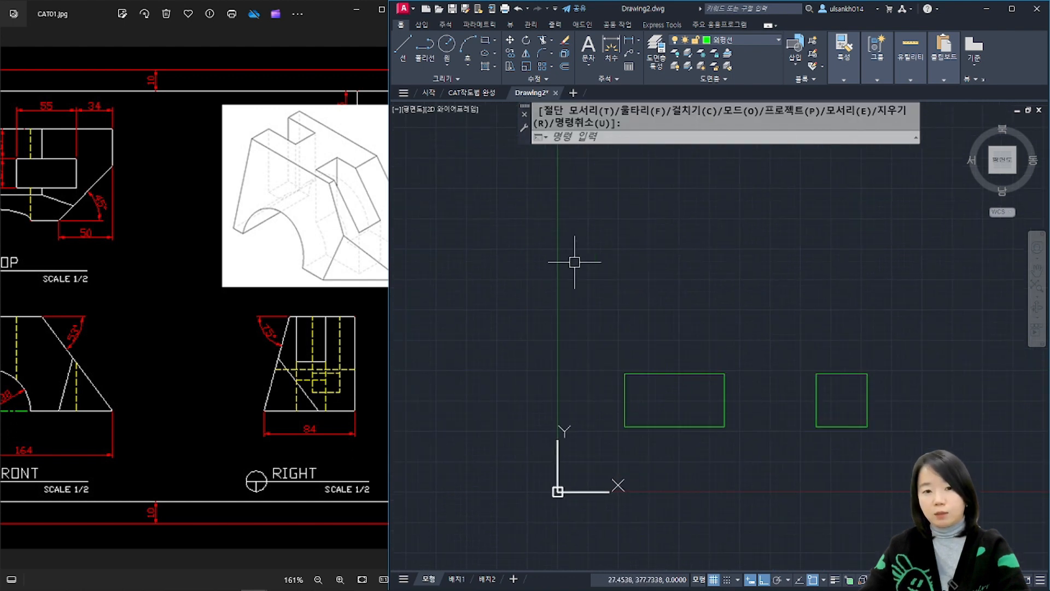
pyautogui.write('l')
pyautogui.press('Return')
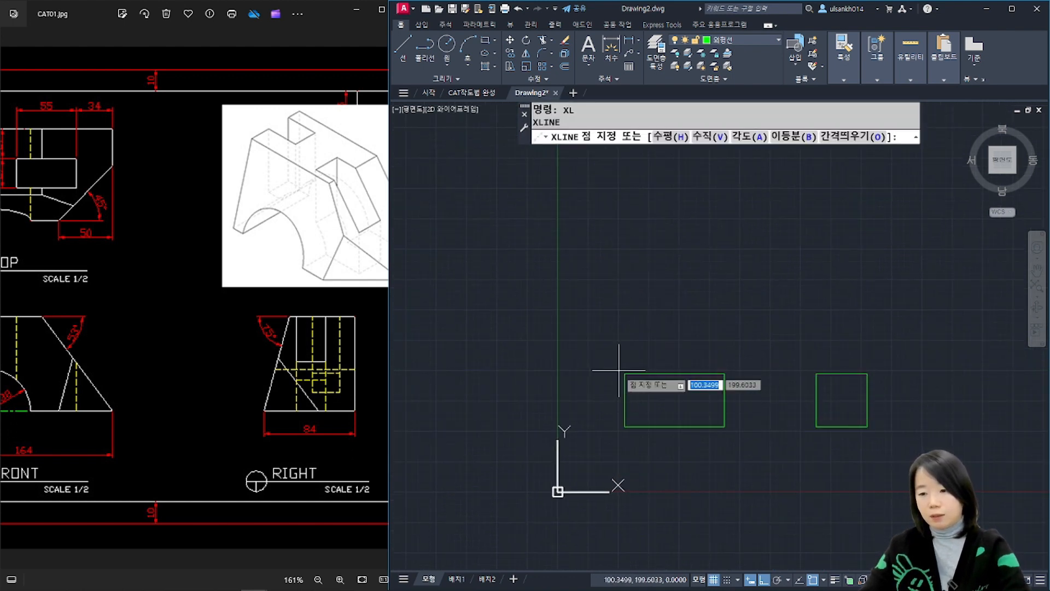
pyautogui.click(625, 374)
pyautogui.click(652, 293)
pyautogui.press('Return')
pyautogui.press('Return')
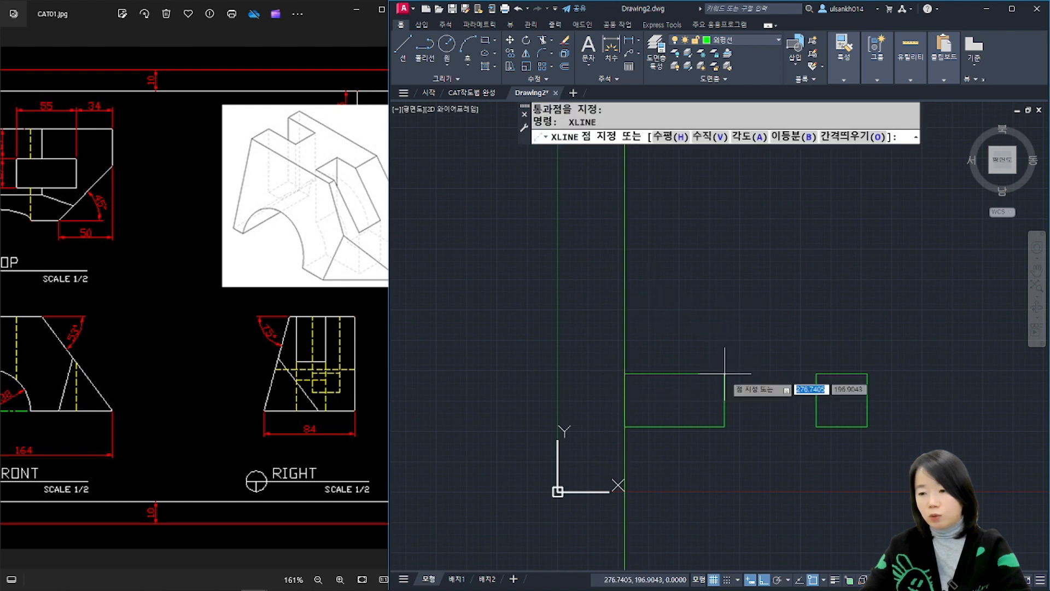
pyautogui.click(724, 374)
pyautogui.click(751, 289)
pyautogui.press('Return')
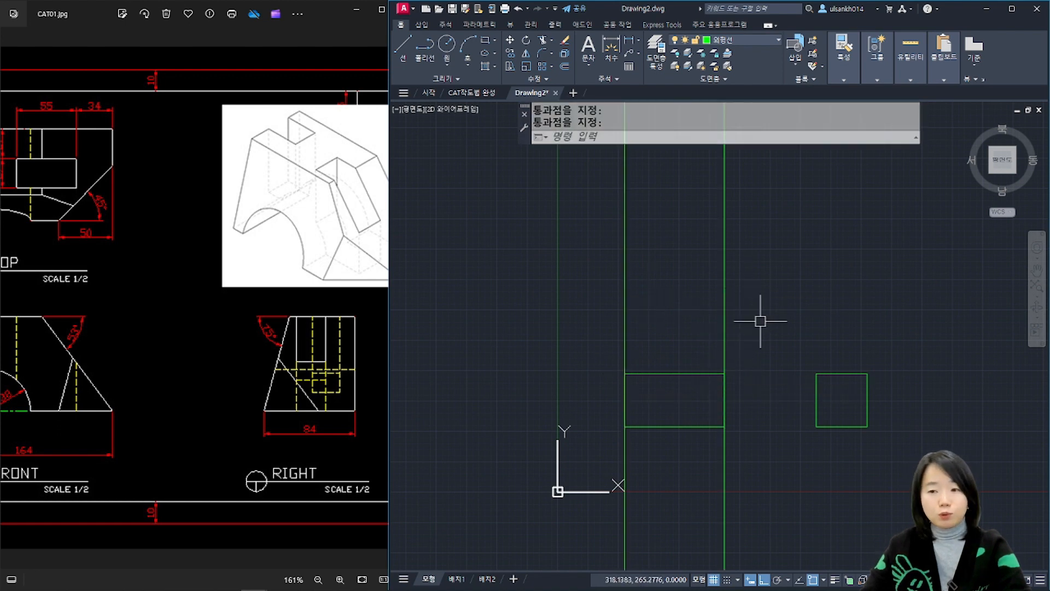
# Step: Draw a construction line at 45 degrees through the FRONT rectangle's upper-right corner
pyautogui.scroll(2, 720, 385)
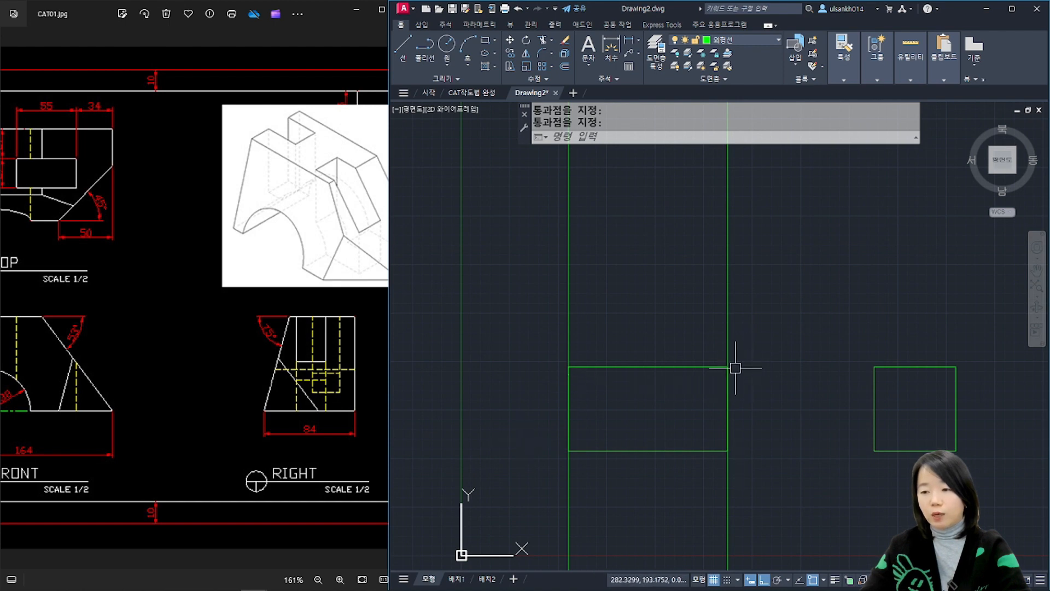
pyautogui.write('xl')
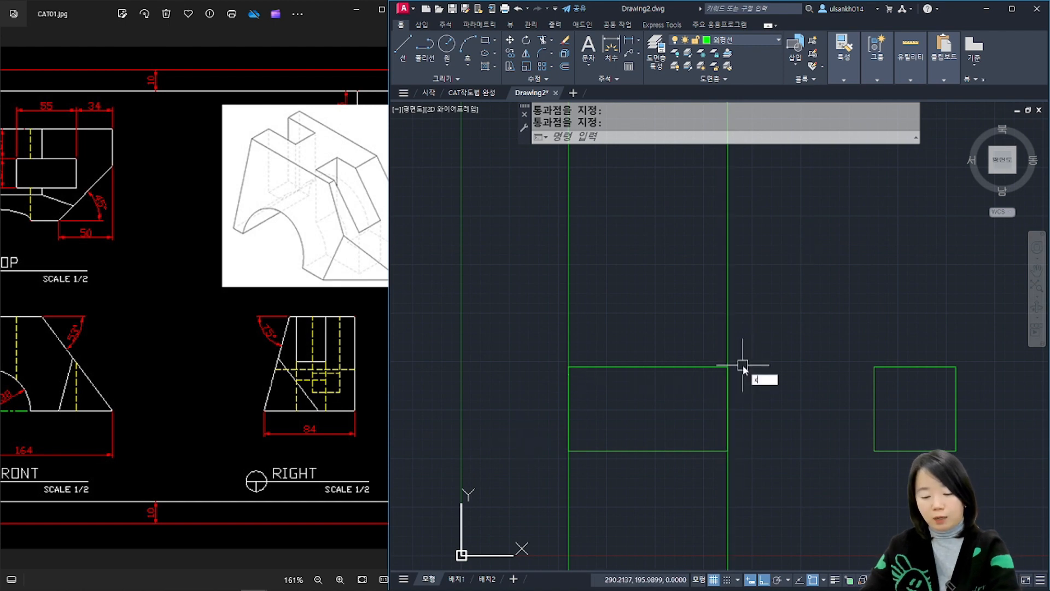
pyautogui.press('Return')
pyautogui.write('a')
pyautogui.press('Return')
pyautogui.write('45')
pyautogui.press('Return')
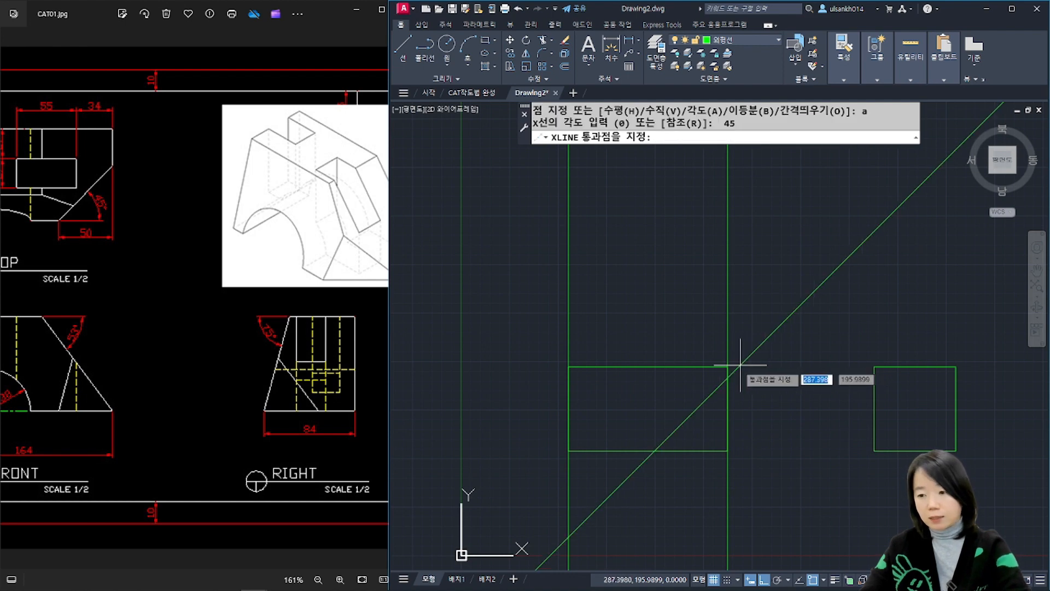
pyautogui.click(728, 365)
pyautogui.press('Return')
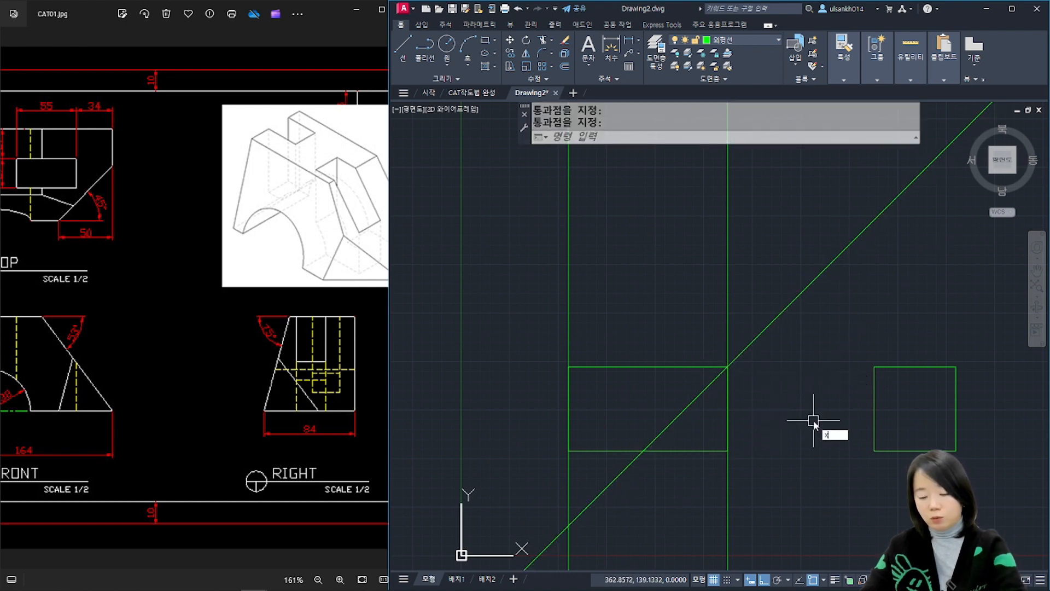
# Step: Draw vertical construction lines through the two upper corners of the RIGHT view outline
pyautogui.write('xl')
pyautogui.press('Return')
pyautogui.moveTo(885, 386); pyautogui.dragTo(823, 389, button='middle')
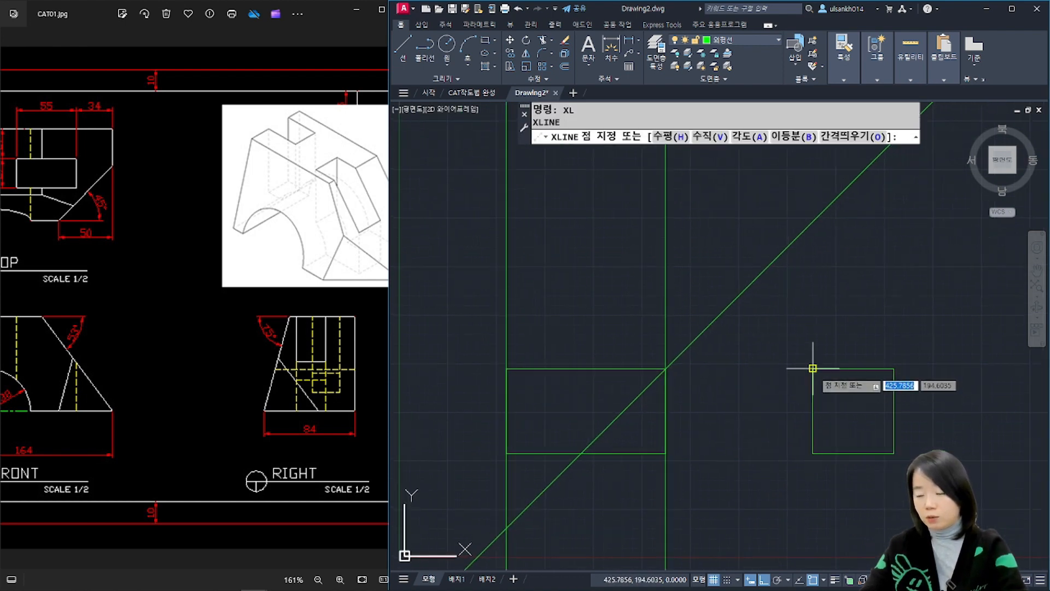
pyautogui.click(813, 368)
pyautogui.click(818, 306)
pyautogui.press('Return')
pyautogui.press('Return')
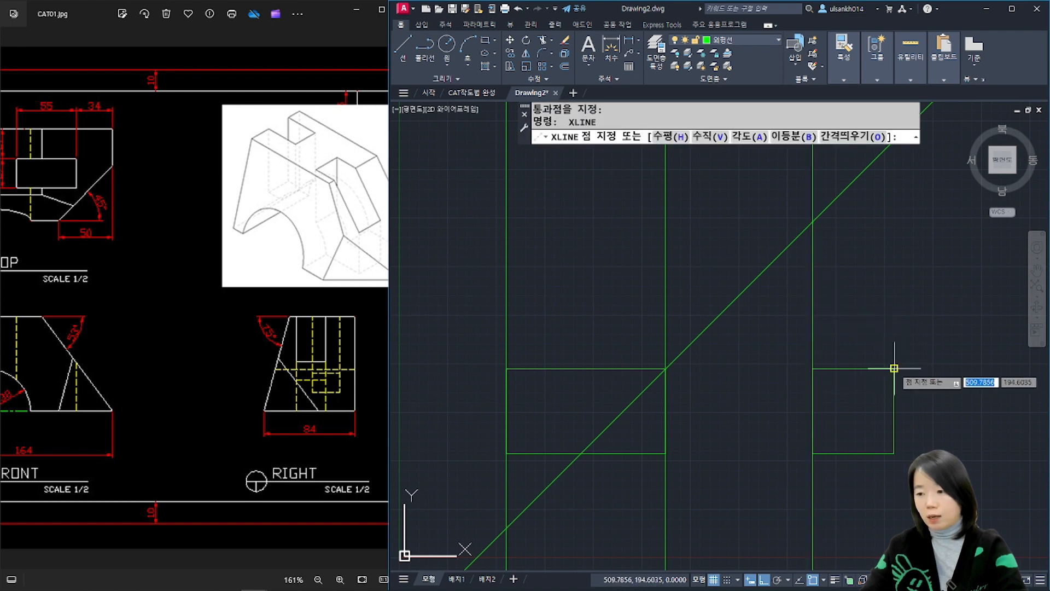
pyautogui.click(894, 369)
pyautogui.click(920, 281)
pyautogui.press('Return')
# Step: Draw horizontal construction lines through the points where the 45-degree line crosses the RIGHT view's two vertical construction lines
pyautogui.scroll(-2, 851, 462)
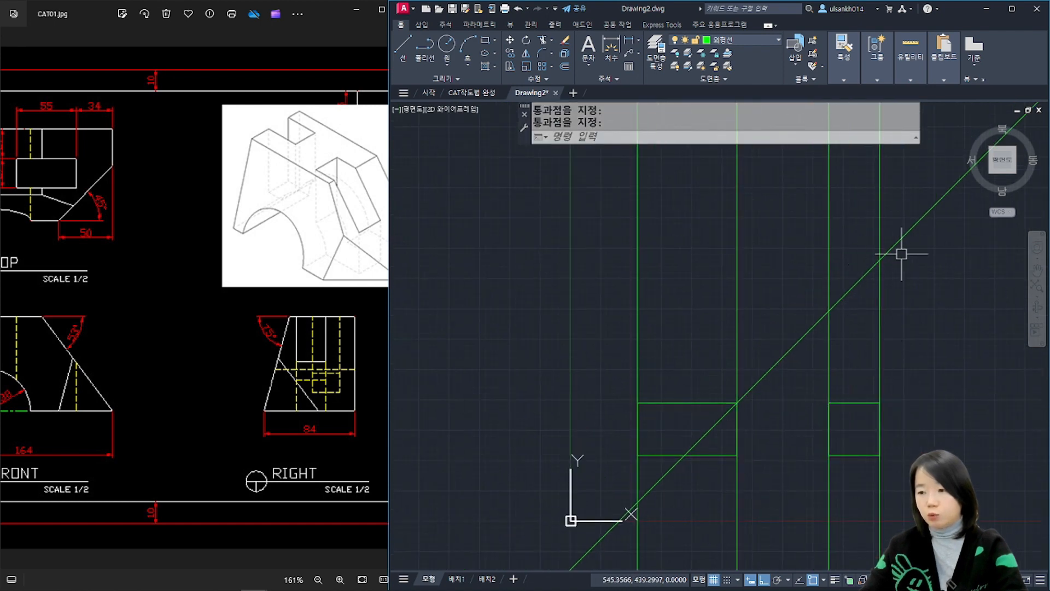
pyautogui.press('Return')
pyautogui.click(829, 311)
pyautogui.click(783, 310)
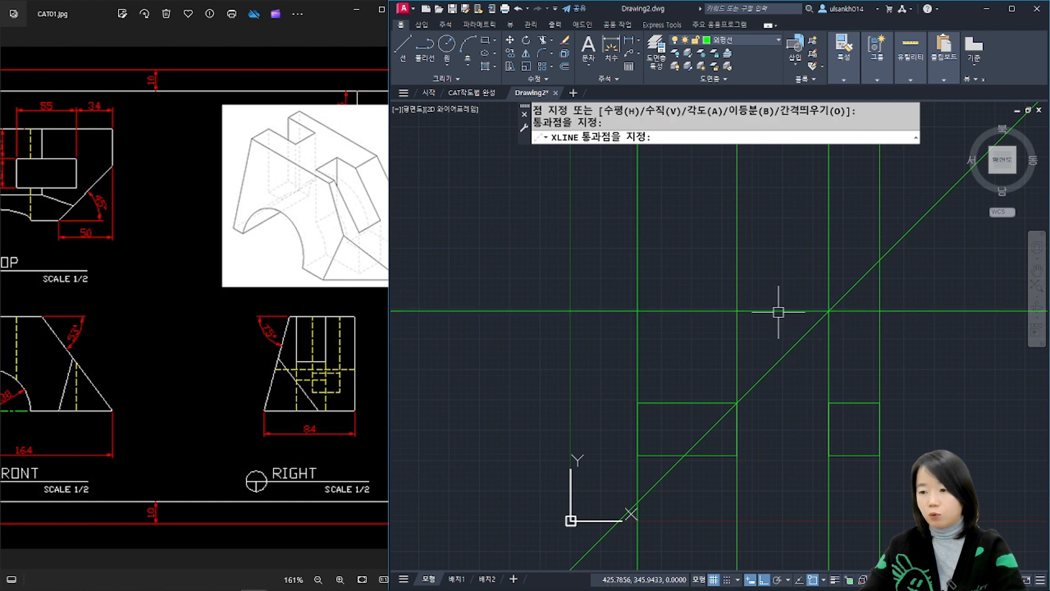
pyautogui.press('Return')
pyautogui.press('Return')
pyautogui.click(880, 258)
pyautogui.click(788, 273)
pyautogui.press('Return')
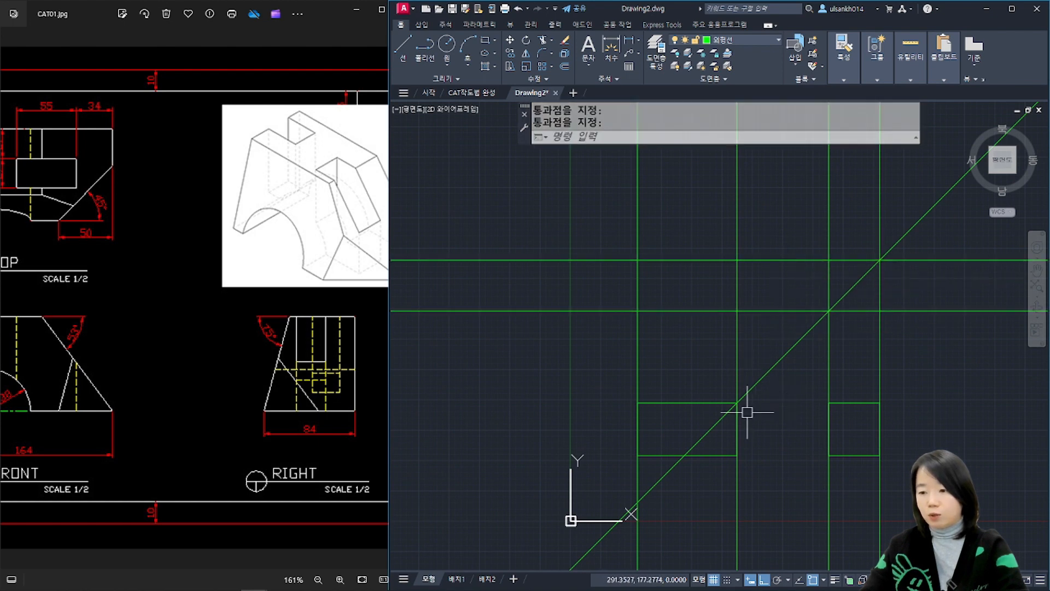
pyautogui.moveTo(747, 411); pyautogui.dragTo(754, 373, button='middle')
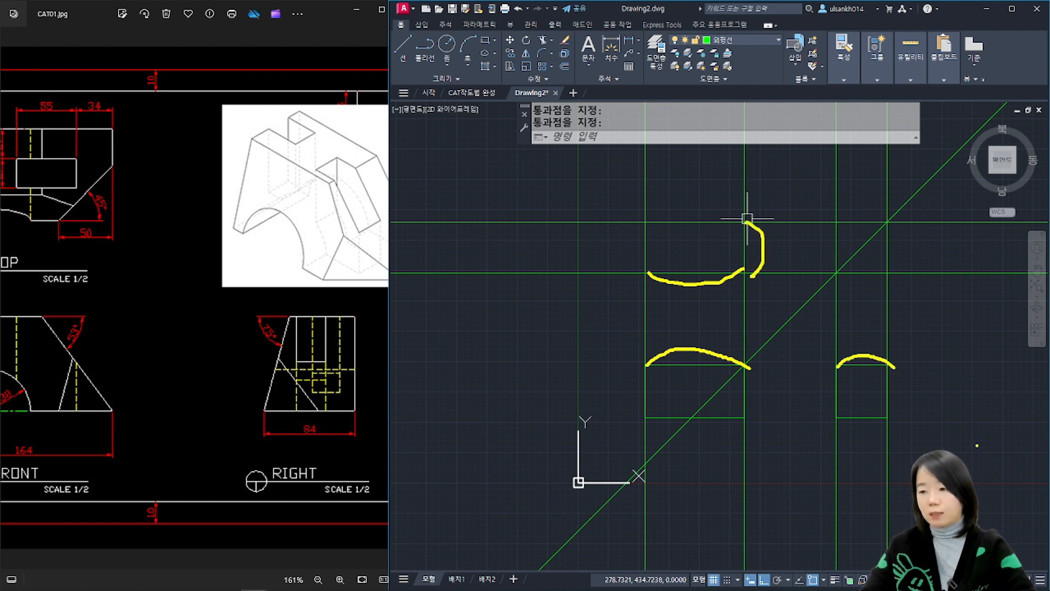
pyautogui.moveTo(843, 294); pyautogui.dragTo(761, 269)
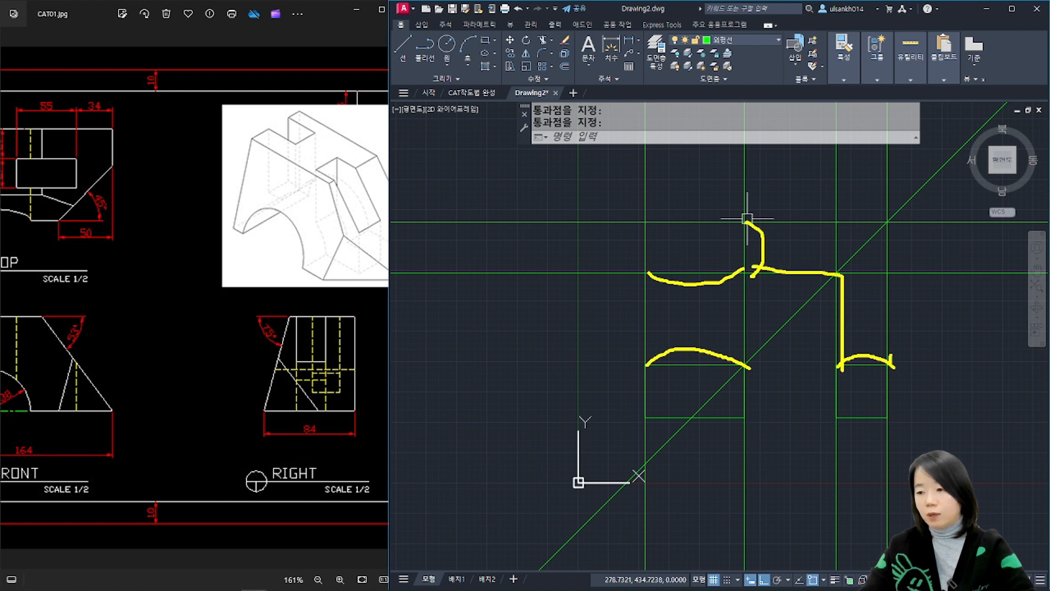
pyautogui.moveTo(895, 225); pyautogui.dragTo(749, 221)
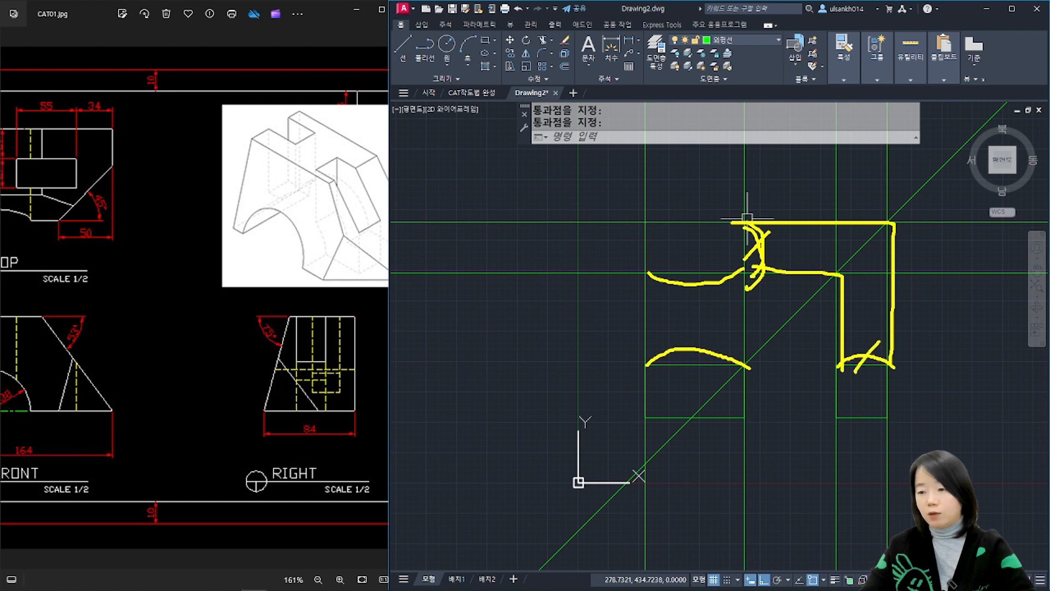
pyautogui.press('Escape')
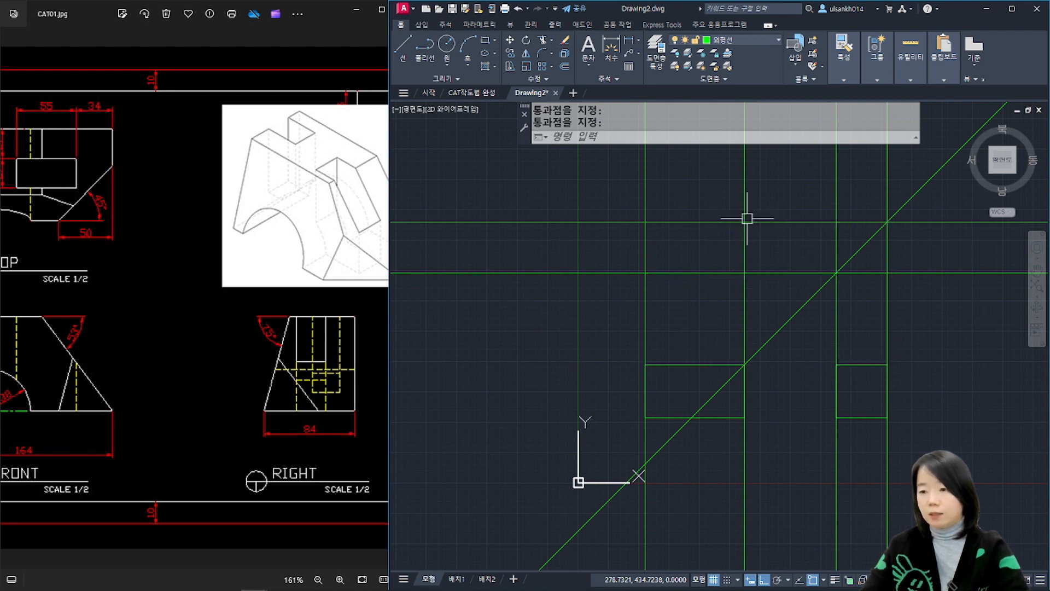
# Step: Trim the 45-degree construction line to the segment between the RIGHT view's two vertical construction lines
pyautogui.moveTo(758, 300); pyautogui.dragTo(678, 343, button='middle')
pyautogui.write('tr')
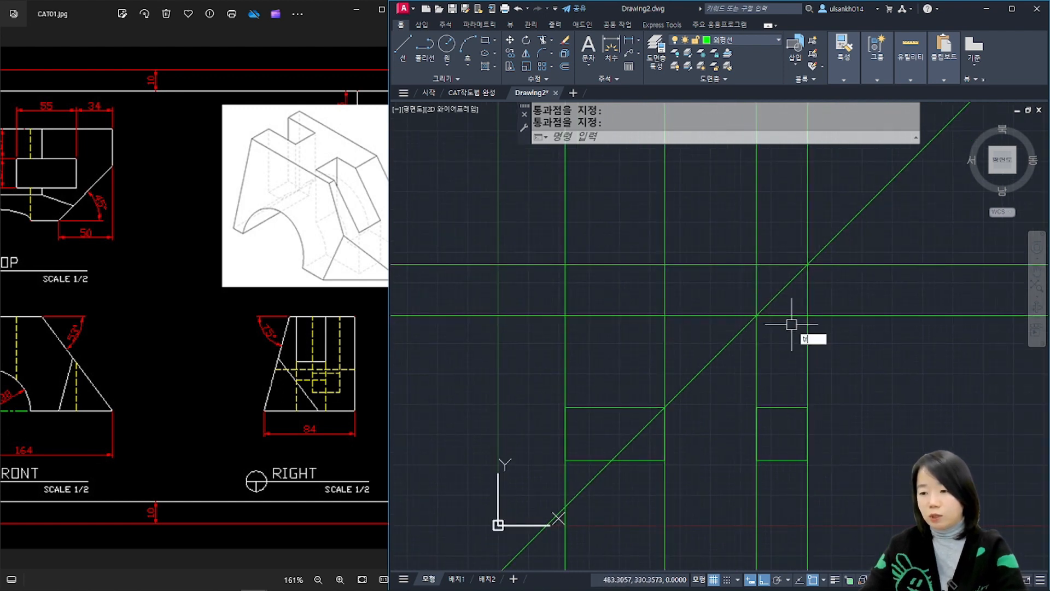
pyautogui.press('Return')
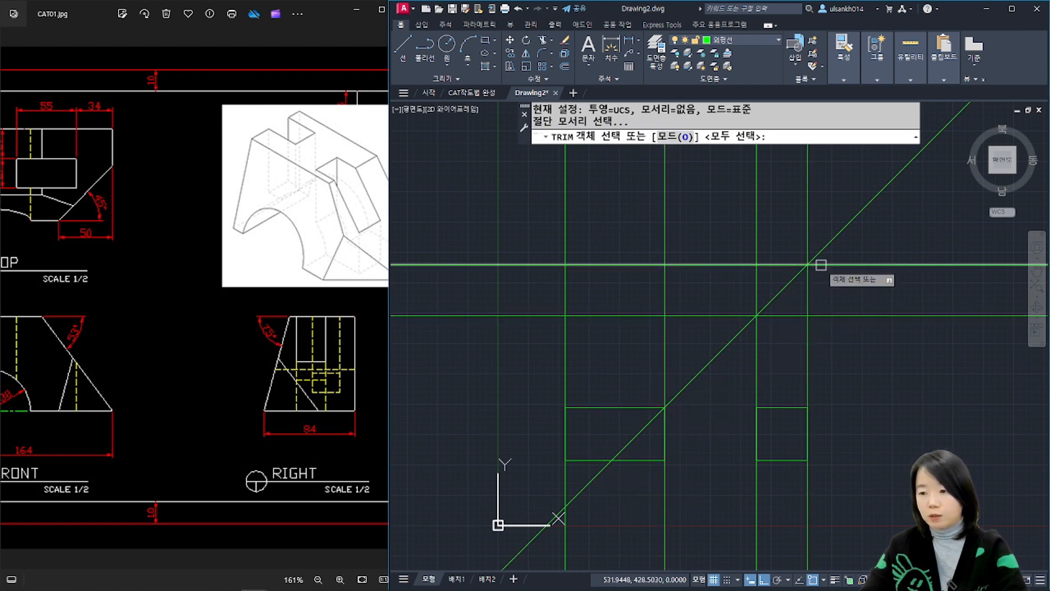
pyautogui.click(758, 360)
pyautogui.click(811, 342)
pyautogui.press('Return')
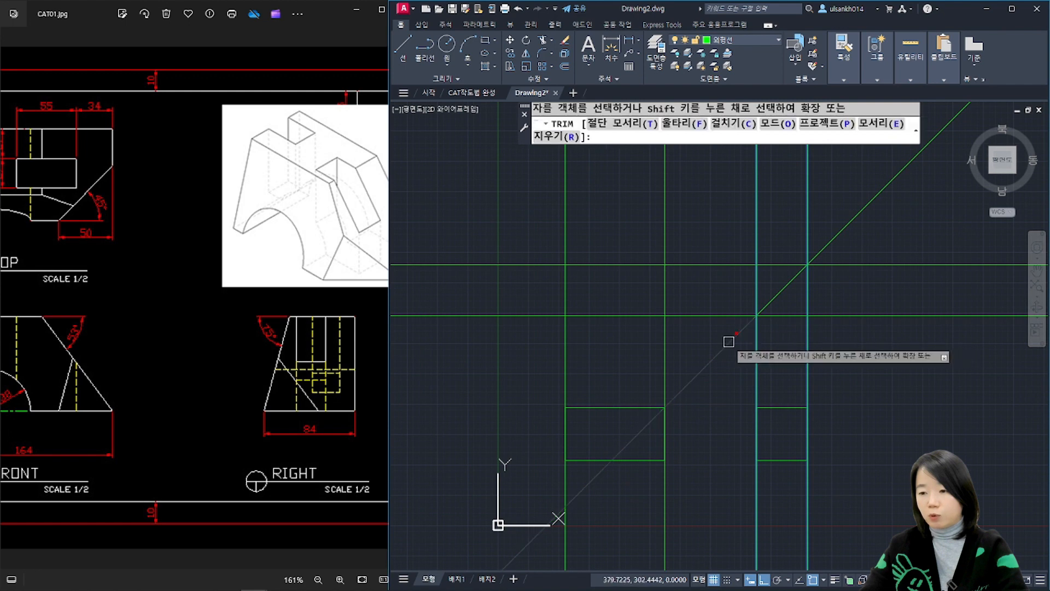
pyautogui.click(732, 340)
pyautogui.click(839, 233)
pyautogui.press('Return')
# Step: Trim the crossing horizontal and vertical construction lines above the FRONT rectangle, leaving only the closed TOP view outline
pyautogui.moveTo(656, 346); pyautogui.dragTo(683, 349, button='middle')
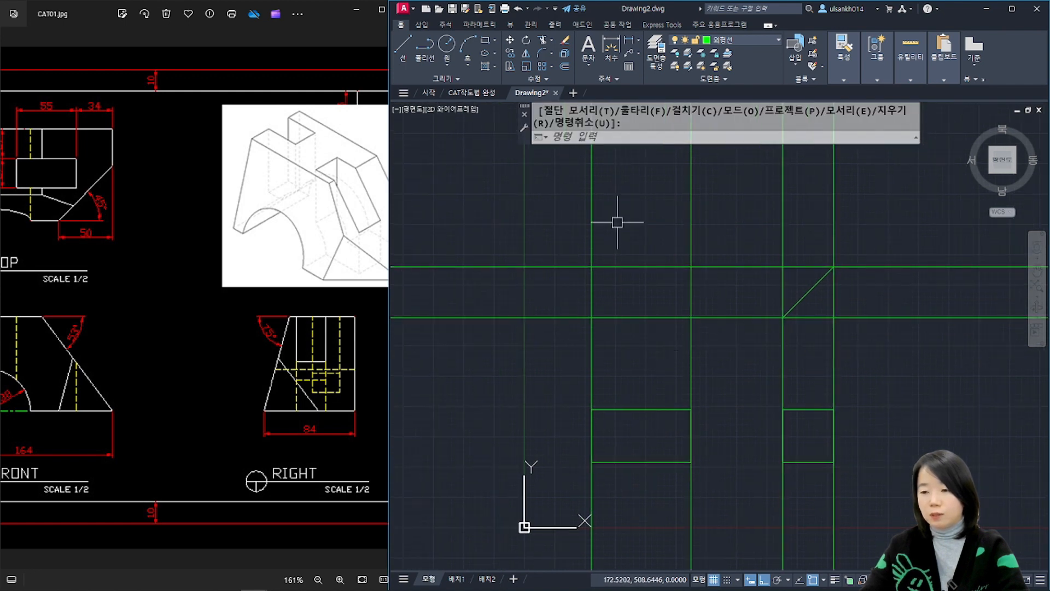
pyautogui.write('tr')
pyautogui.press('Return')
pyautogui.click(715, 233)
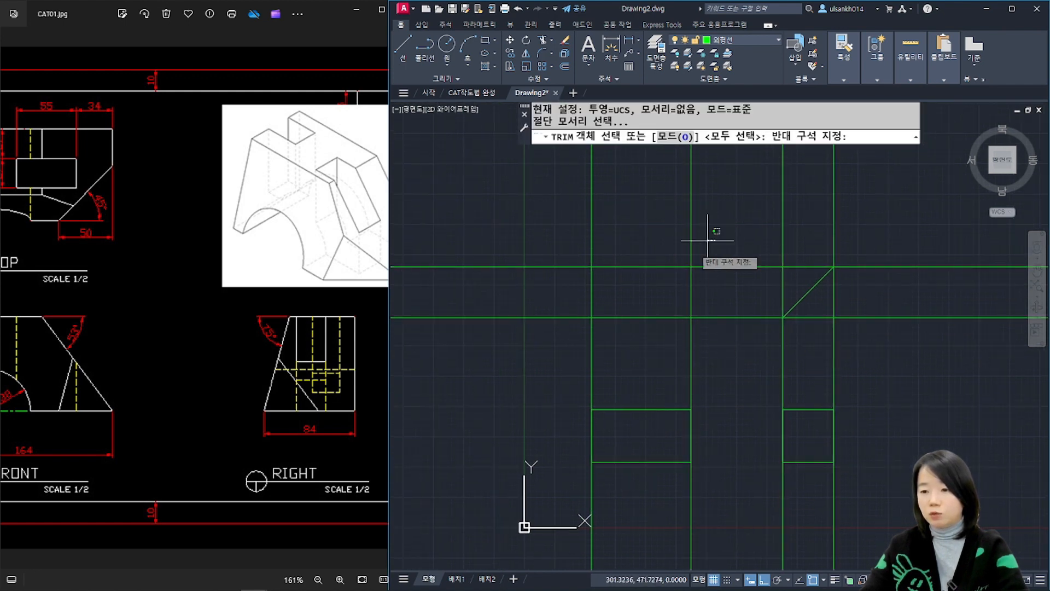
pyautogui.click(539, 363)
pyautogui.press('Return')
pyautogui.click(708, 237)
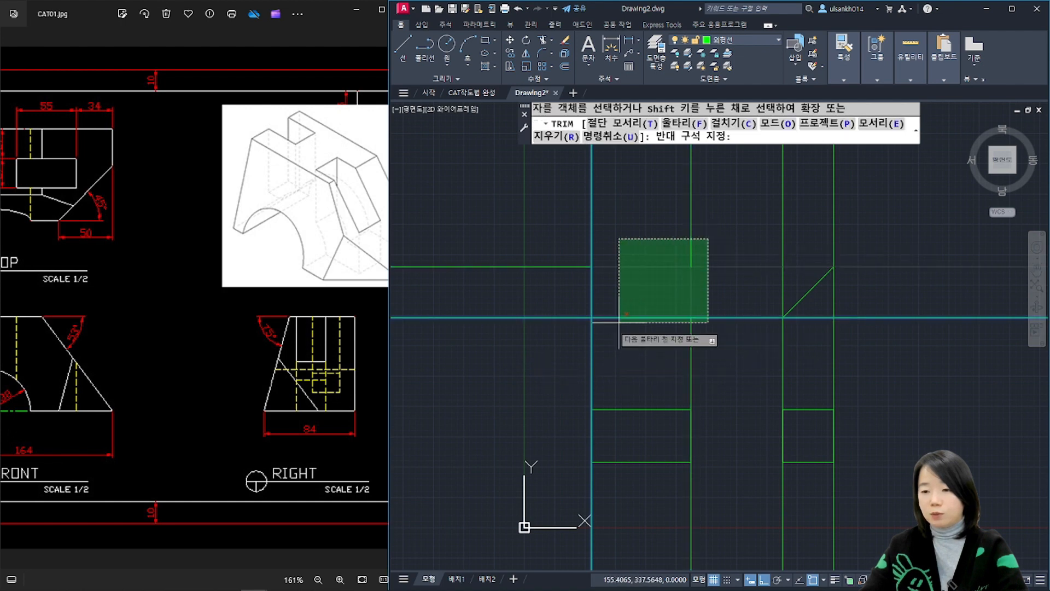
pyautogui.click(515, 375)
pyautogui.press('Return')
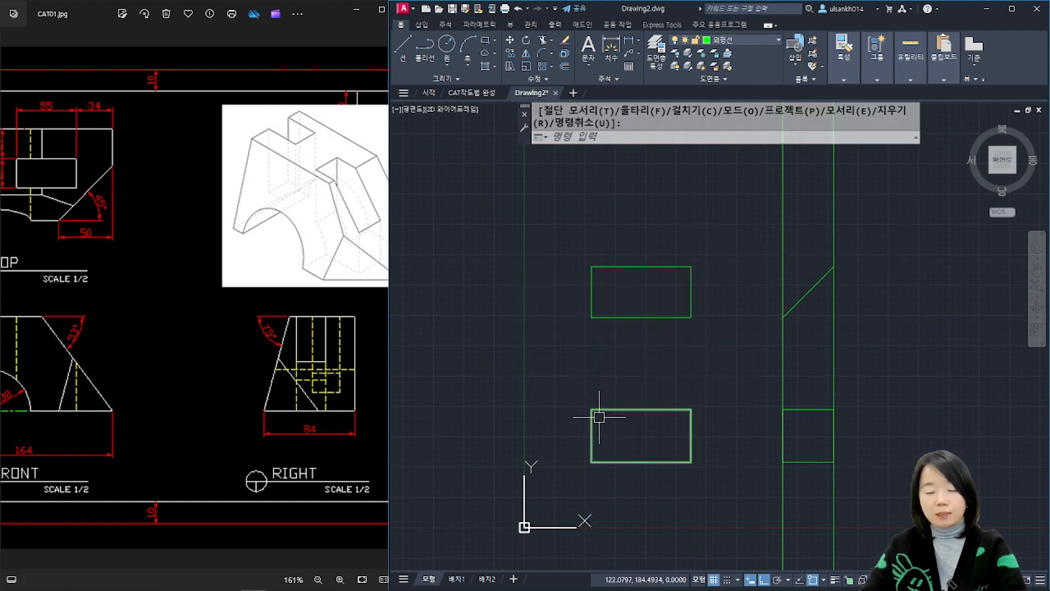
# Step: Delete the two vertical construction lines running through the RIGHT view outline
pyautogui.click(886, 351)
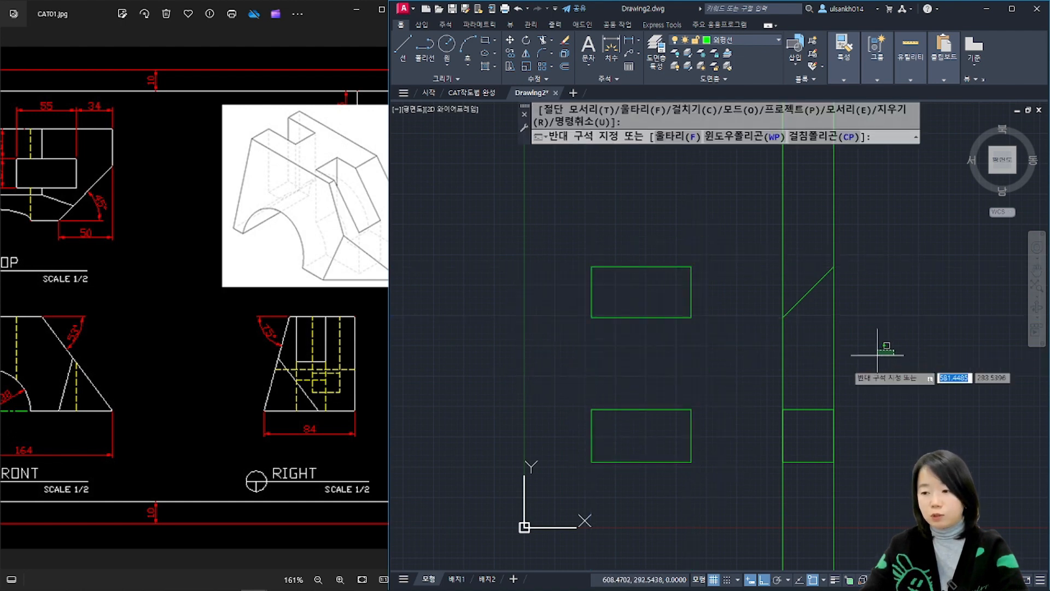
pyautogui.click(758, 376)
pyautogui.press('Delete')
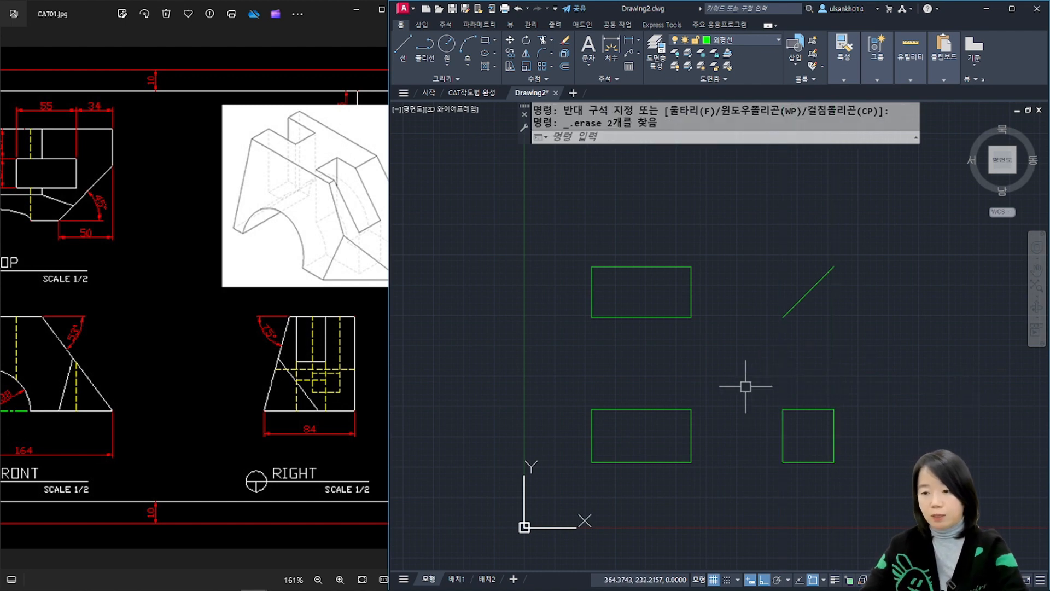
pyautogui.moveTo(746, 380); pyautogui.dragTo(746, 358, button='middle')
pyautogui.click(690, 403)
pyautogui.press('Escape')
pyautogui.press('Escape')
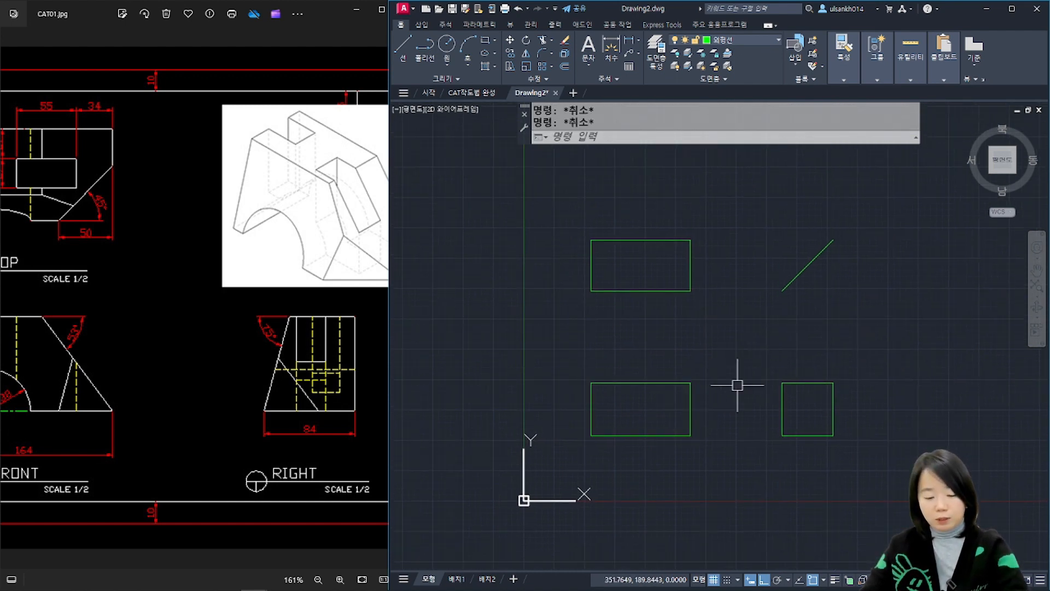
# Step: Explode the FRONT view rectangle into separate lines
pyautogui.write('x')
pyautogui.press('Return')
pyautogui.click(711, 369)
pyautogui.click(539, 465)
pyautogui.press('Return')
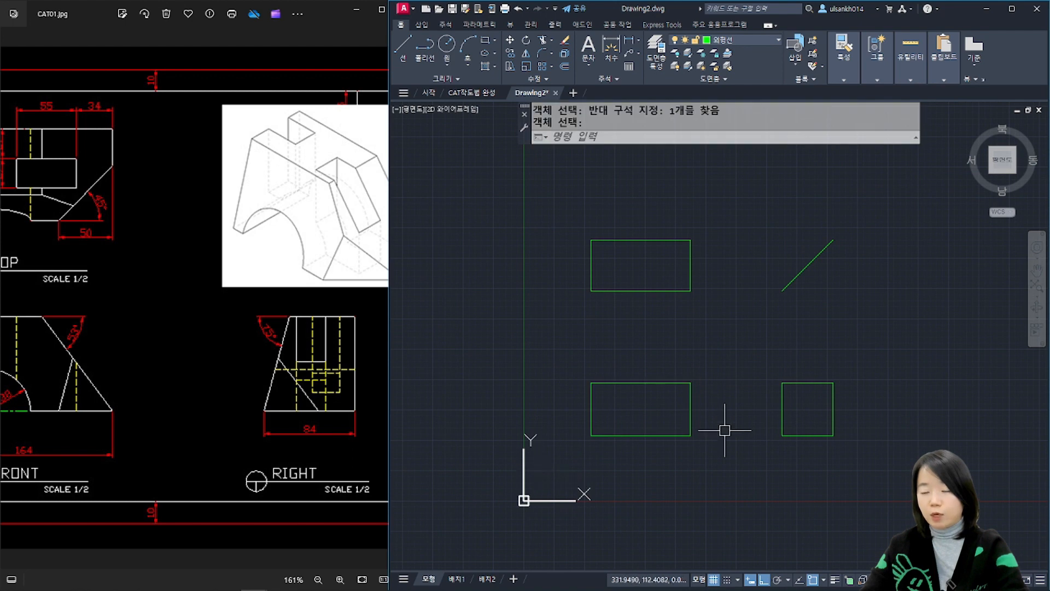
# Step: Pan the CAT01.jpg reference image to show the complete TOP and FRONT views, and return to the AutoCAD drawing
pyautogui.scroll(2, 673, 359)
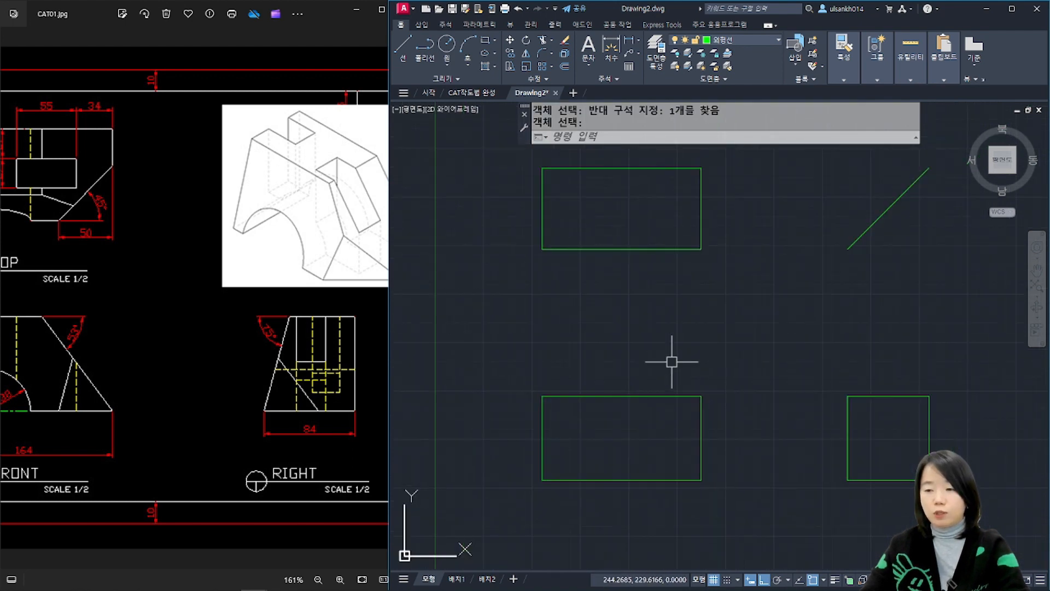
pyautogui.moveTo(673, 359); pyautogui.dragTo(661, 394, button='middle')
pyautogui.click(120, 452)
pyautogui.moveTo(119, 453); pyautogui.dragTo(260, 436)
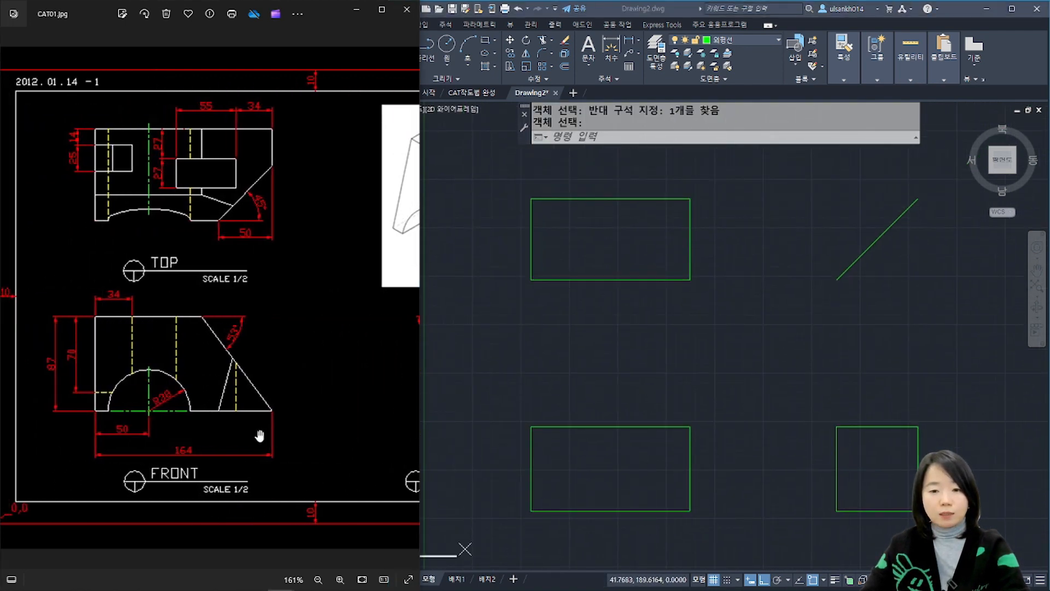
pyautogui.click(681, 439)
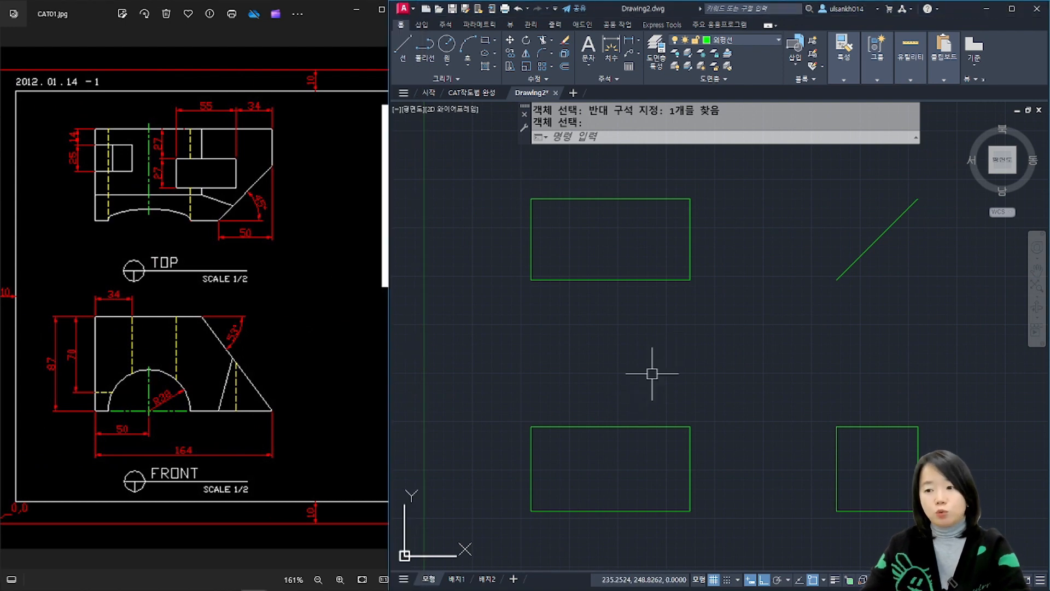
pyautogui.scroll(-2, 652, 373)
pyautogui.press('Escape')
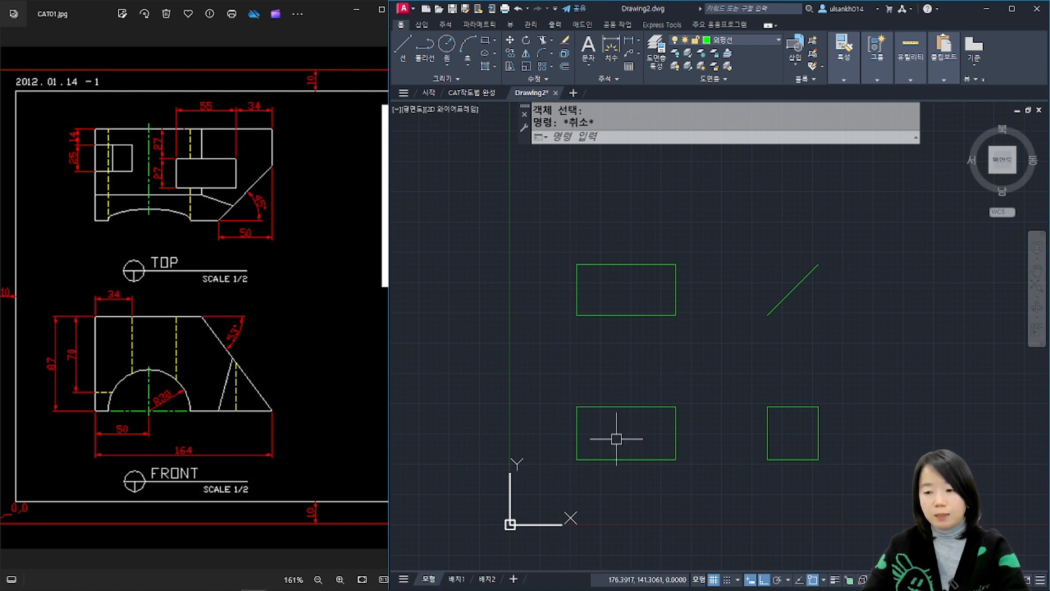
# Step: Offset the FRONT view's left vertical edge by 50 toward the inside of the outline
pyautogui.scroll(2, 618, 440)
pyautogui.moveTo(642, 441); pyautogui.dragTo(653, 392, button='middle')
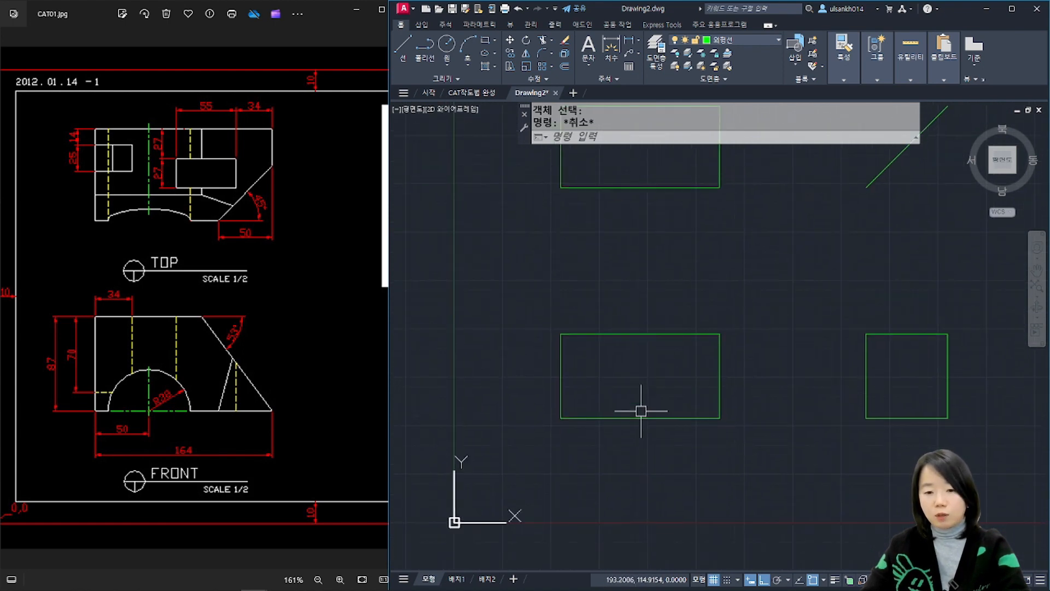
pyautogui.write('o')
pyautogui.press('space')
pyautogui.write('5')
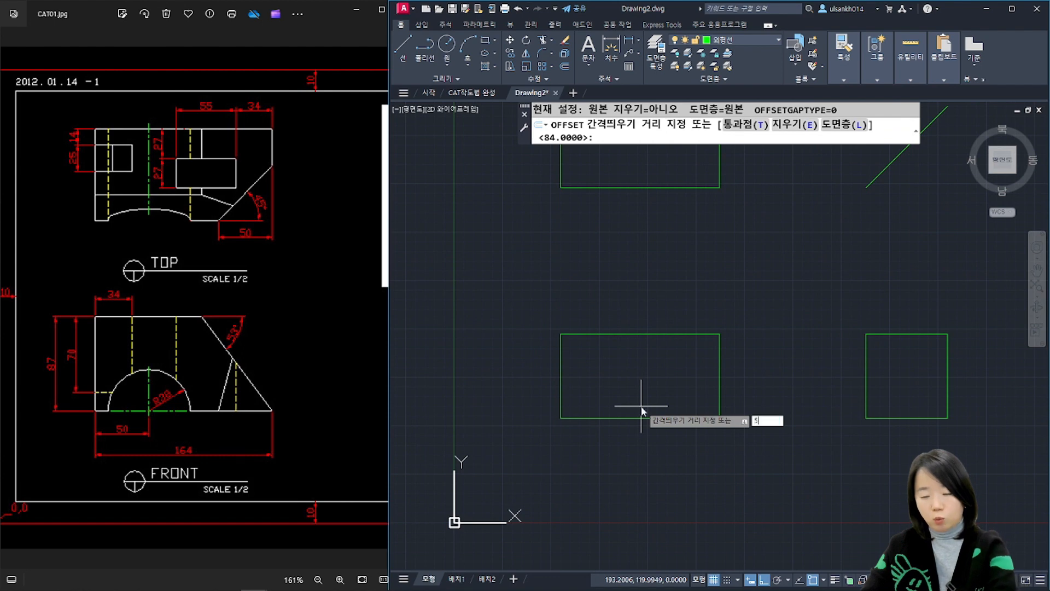
pyautogui.write('0')
pyautogui.press('space')
pyautogui.click(561, 391)
pyautogui.click(610, 376)
pyautogui.press('space')
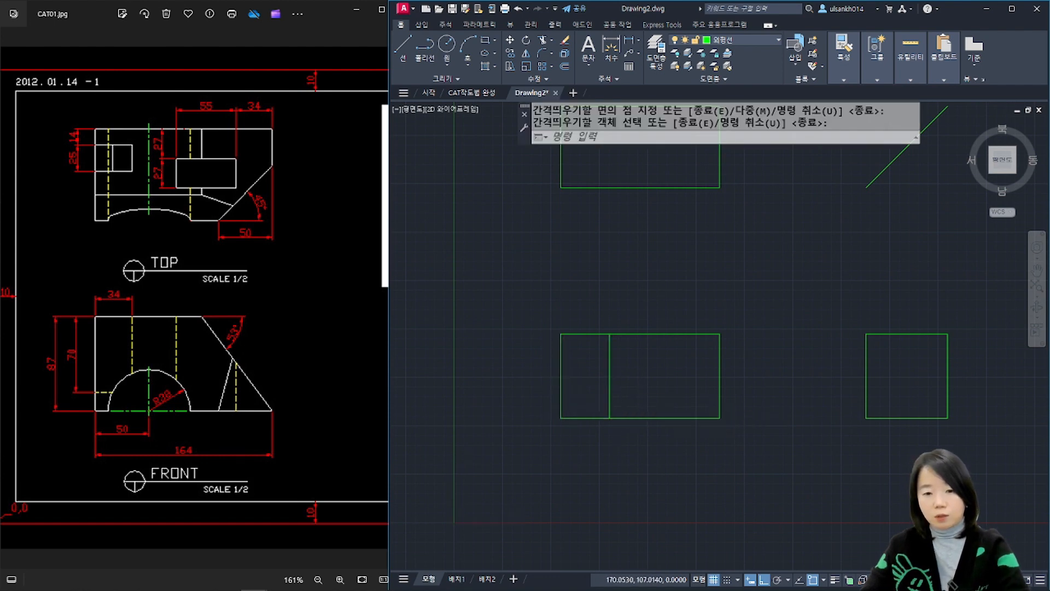
# Step: Draw a circle of radius 38 centred where the offset vertical line meets the FRONT view's bottom edge
pyautogui.scroll(4, 621, 421)
pyautogui.write('c')
pyautogui.press('space')
pyautogui.click(593, 419)
pyautogui.write('3')
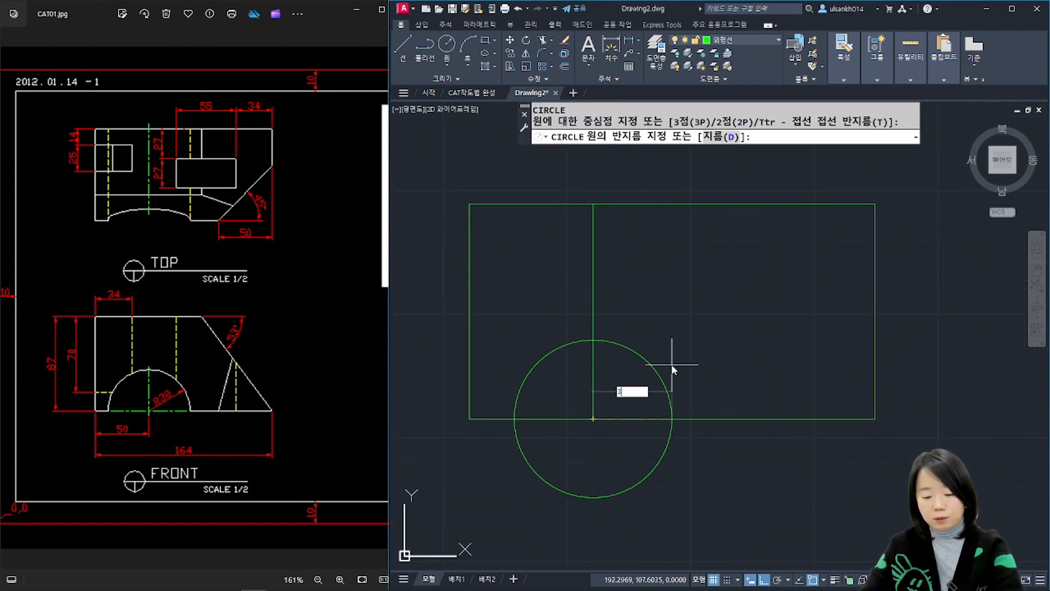
pyautogui.write('8')
pyautogui.press('space')
# Step: Trim the circle's lower half, the bottom edge inside it and the vertical line above it to form the arch
pyautogui.write('tr')
pyautogui.press('space')
pyautogui.click(710, 419)
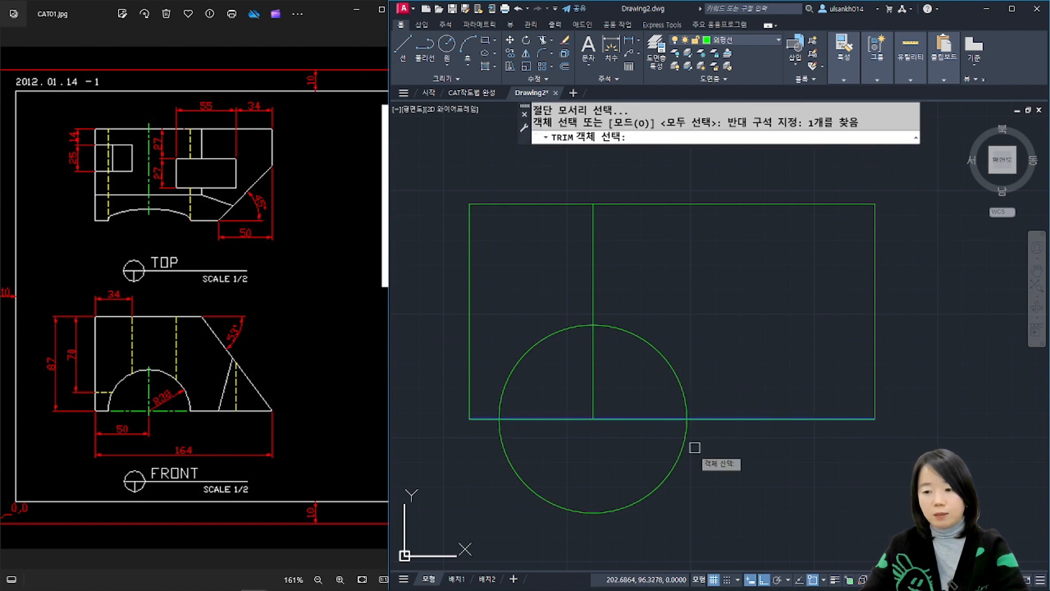
pyautogui.press('space')
pyautogui.click(681, 446)
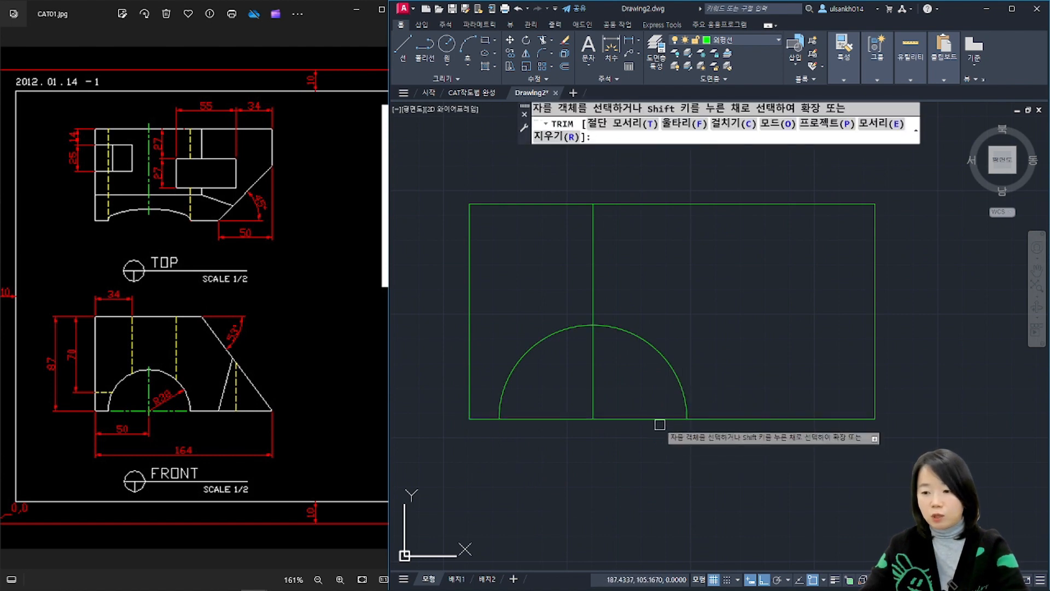
pyautogui.click(657, 419)
pyautogui.click(569, 419)
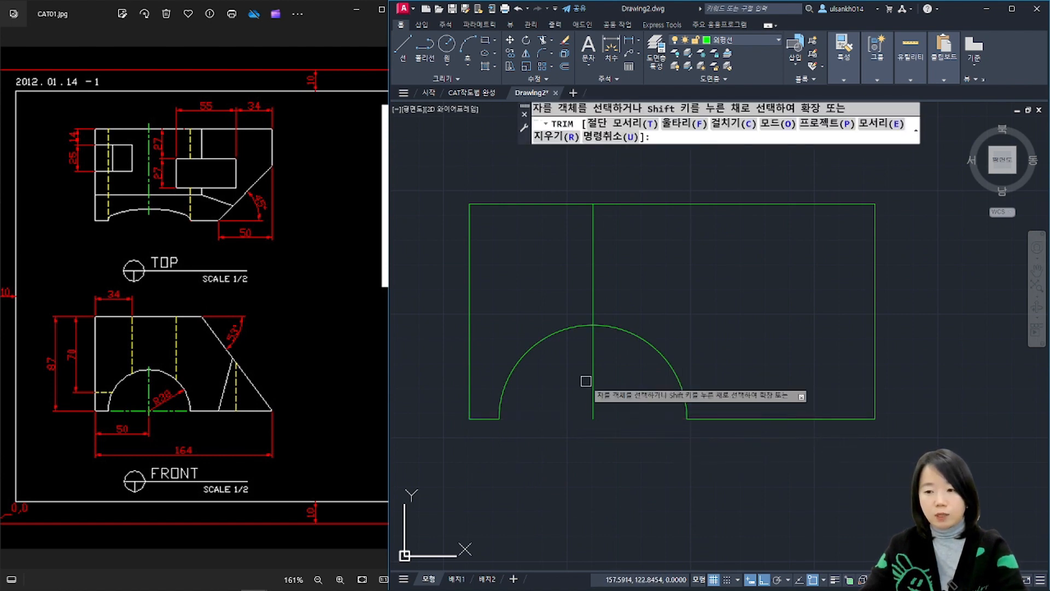
pyautogui.click(594, 306)
pyautogui.press('space')
# Step: Draw a horizontal line joining the two lower ends of the arch
pyautogui.write('l')
pyautogui.press('space')
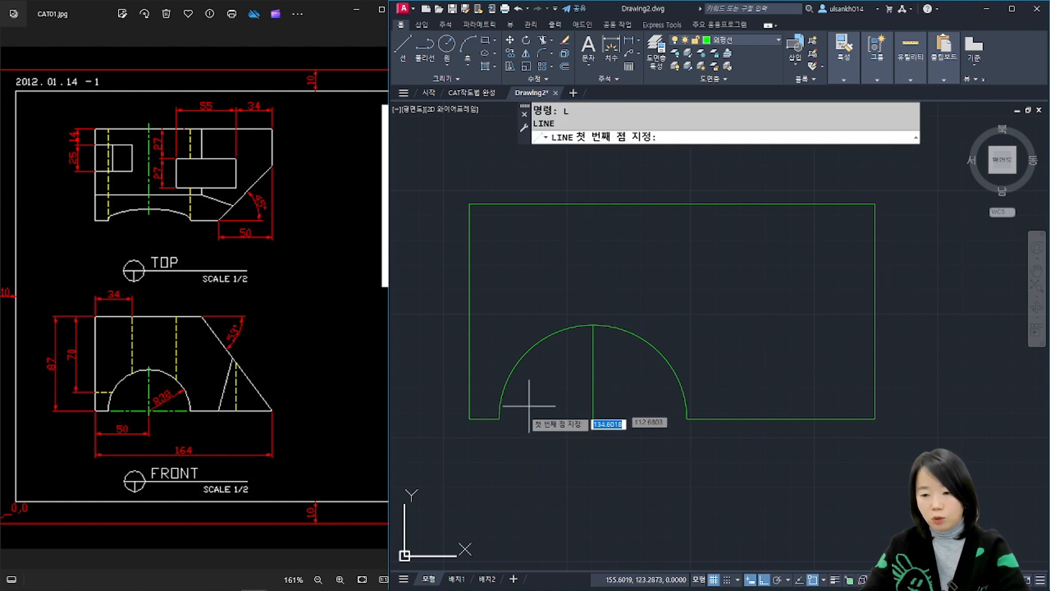
pyautogui.click(499, 419)
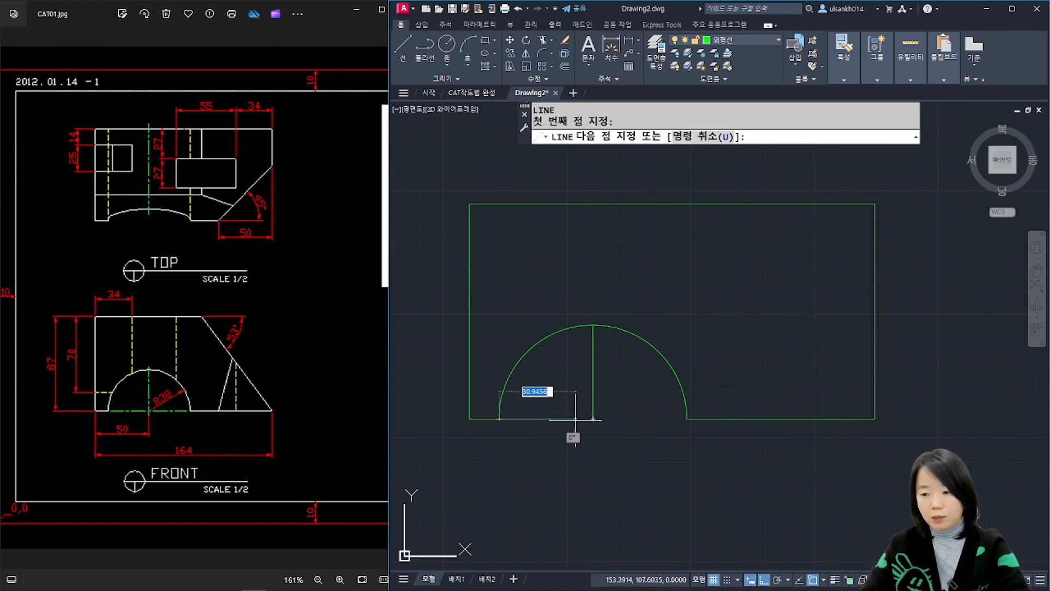
pyautogui.click(683, 419)
pyautogui.press('space')
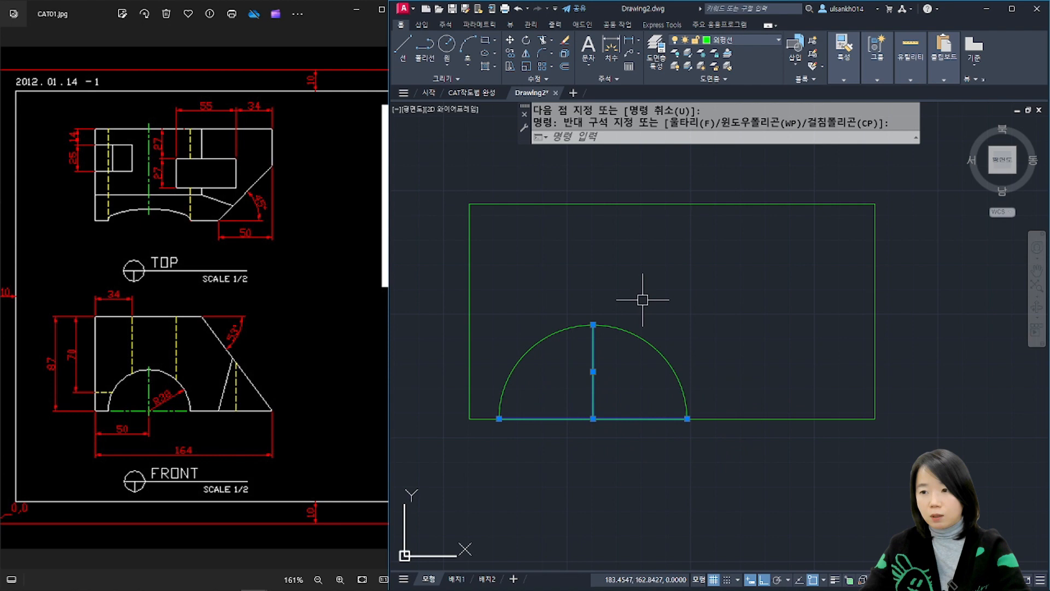
# Step: Assign the arch's vertical line and horizontal base line to the centre-line layer
pyautogui.click(753, 36)
pyautogui.click(730, 134)
pyautogui.press('Escape')
pyautogui.press('Escape')
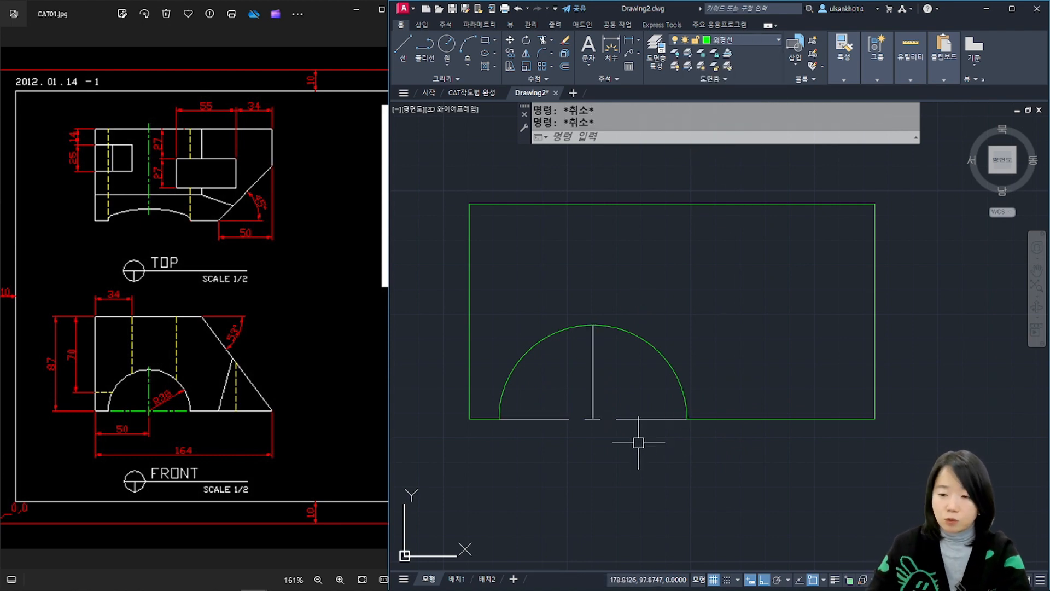
# Step: Switch to the CAT01.jpg reference image and enlarge the FRONT view to examine the arch and hidden-line dimensions
pyautogui.scroll(2, 612, 425)
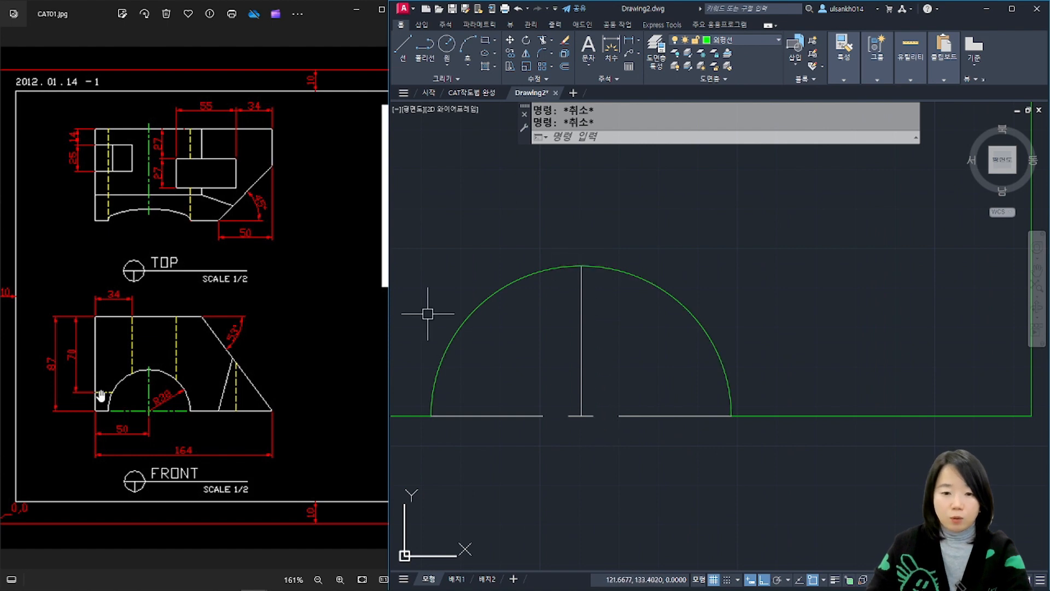
pyautogui.click(158, 383)
pyautogui.scroll(2, 159, 386)
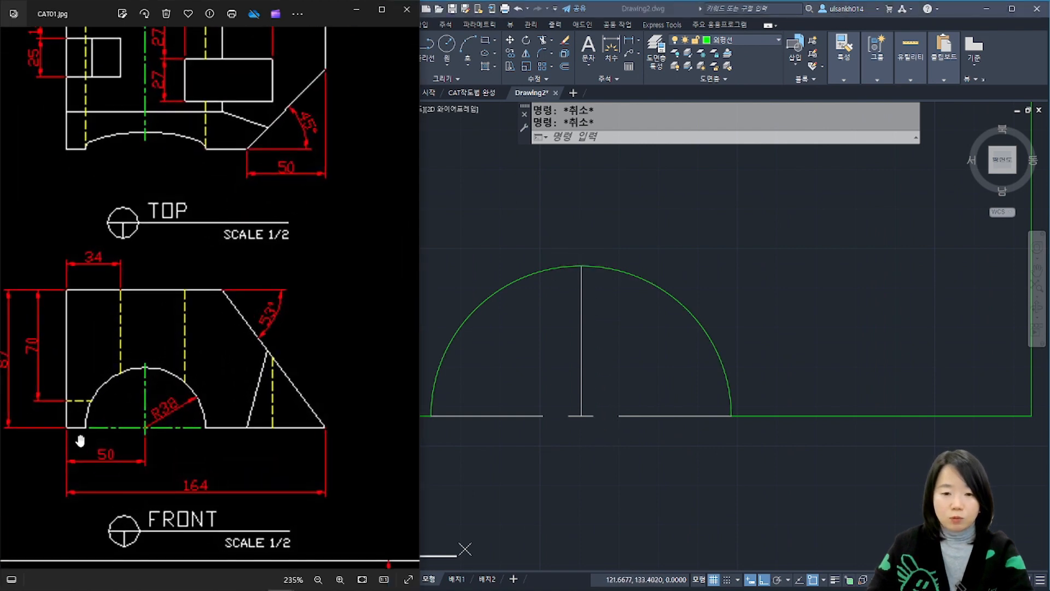
# Step: Lengthen the arch's vertical centre line by 5 at both ends
pyautogui.click(500, 433)
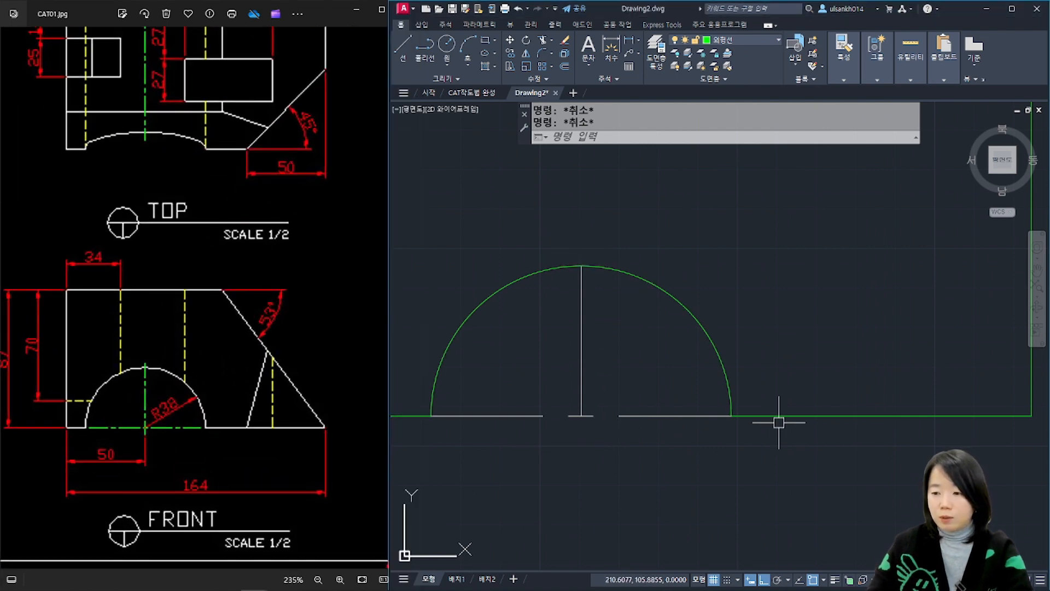
pyautogui.scroll(3, 723, 419)
pyautogui.scroll(-3, 752, 415)
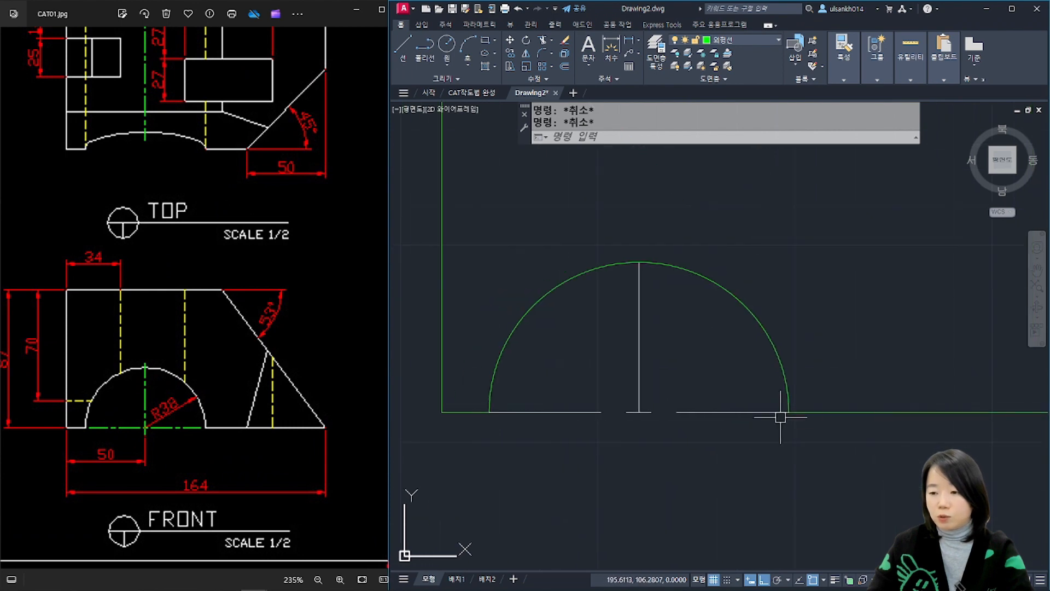
pyautogui.scroll(-2, 745, 383)
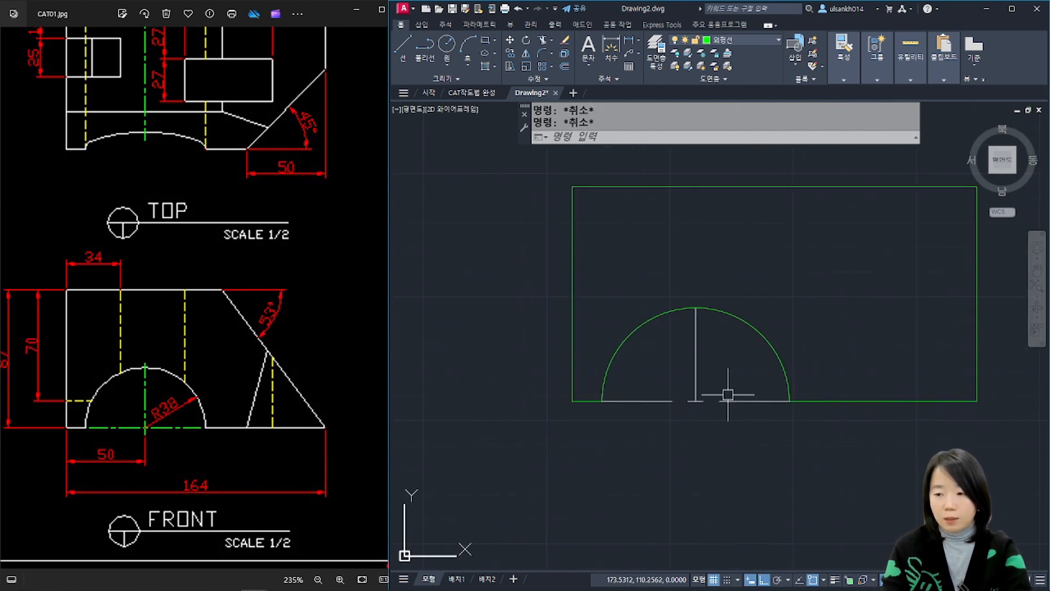
pyautogui.write('len')
pyautogui.press('Return')
pyautogui.write('de')
pyautogui.press('Return')
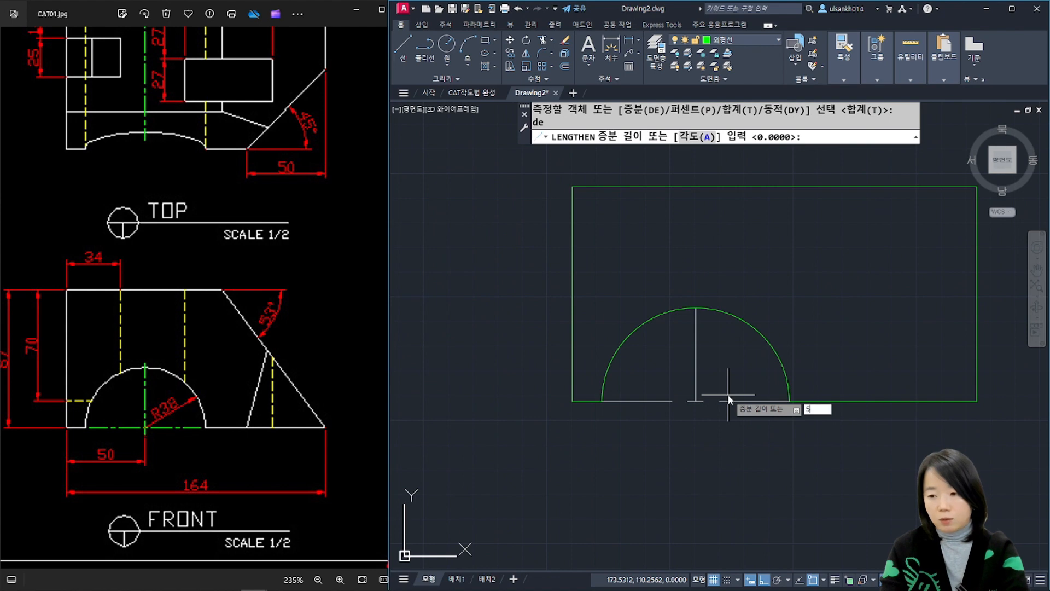
pyautogui.press('Return')
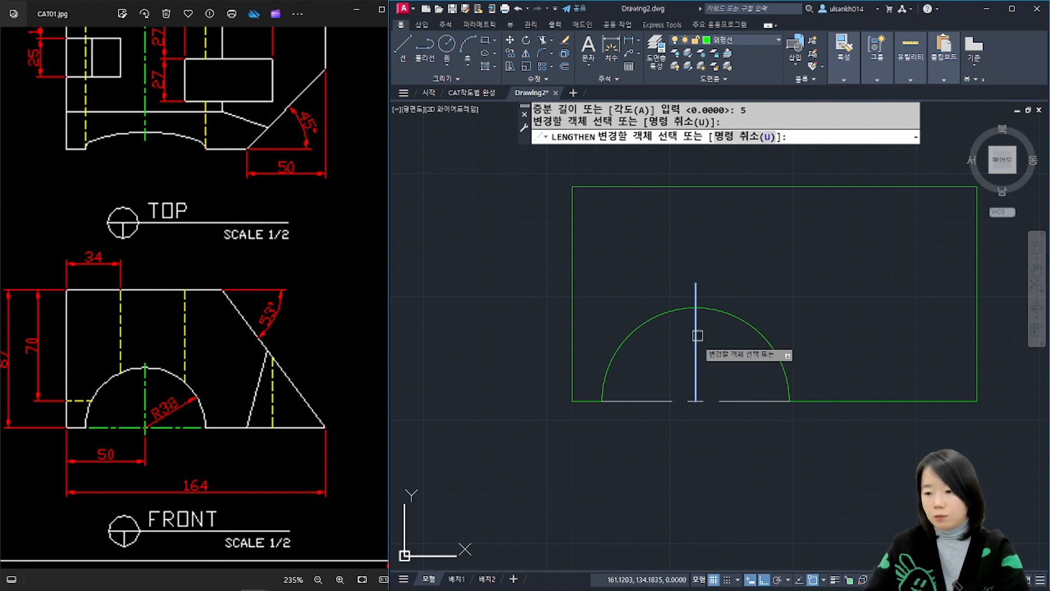
pyautogui.click(696, 397)
pyautogui.press('Return')
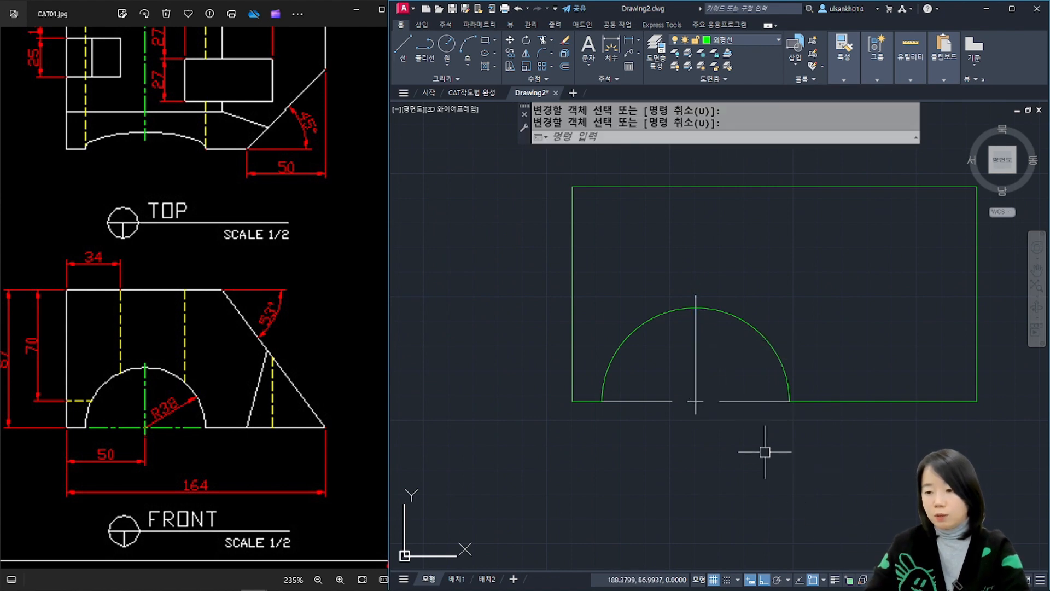
# Step: Shorten the arch's horizontal centre line at both ends with a lengthen increment of -5
pyautogui.press('Return')
pyautogui.press('Return')
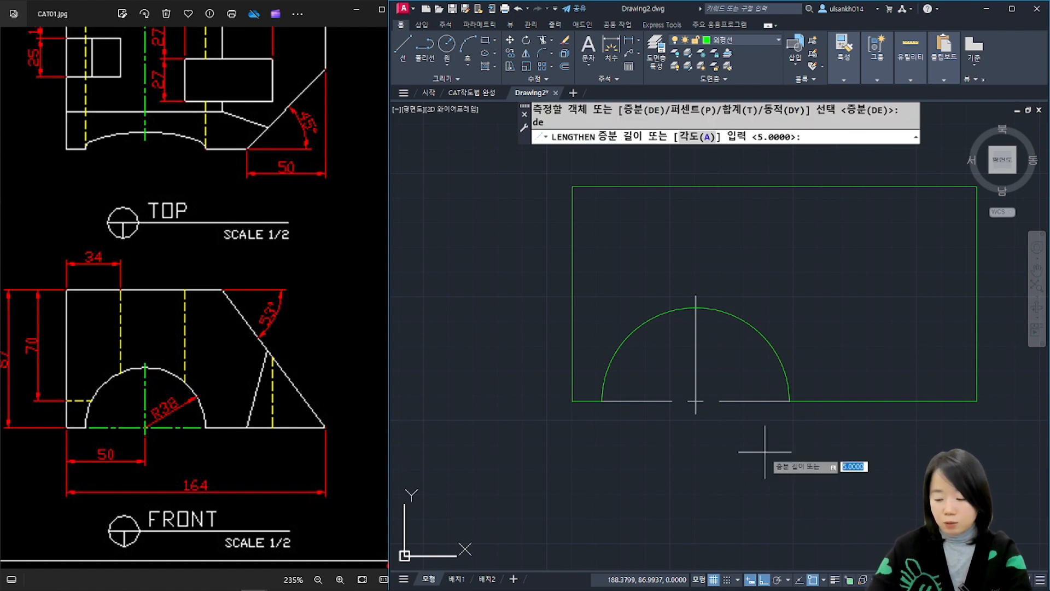
pyautogui.write('-5')
pyautogui.press('Return')
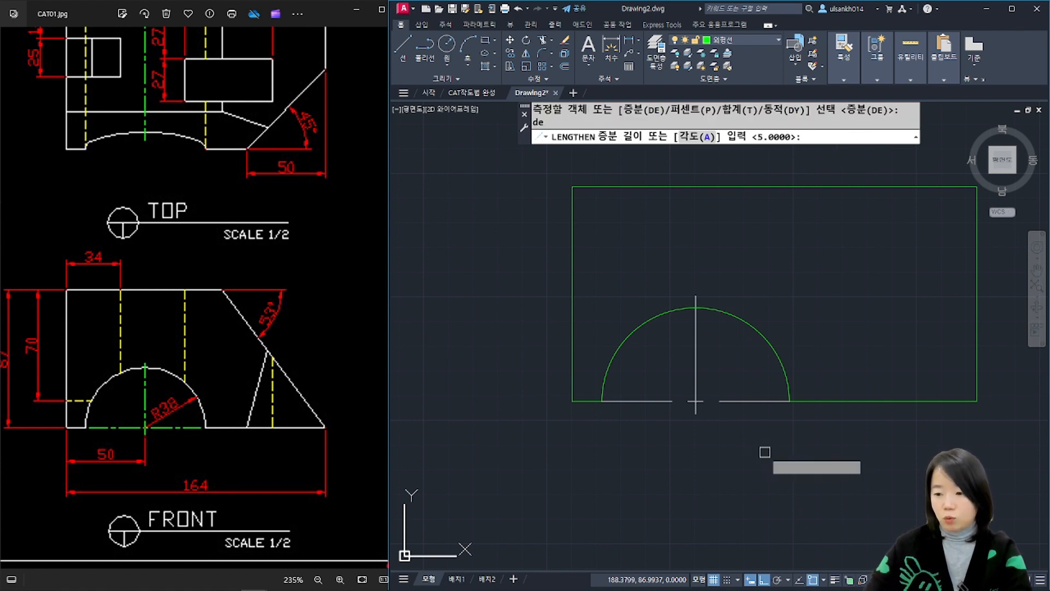
pyautogui.click(632, 402)
pyautogui.click(752, 403)
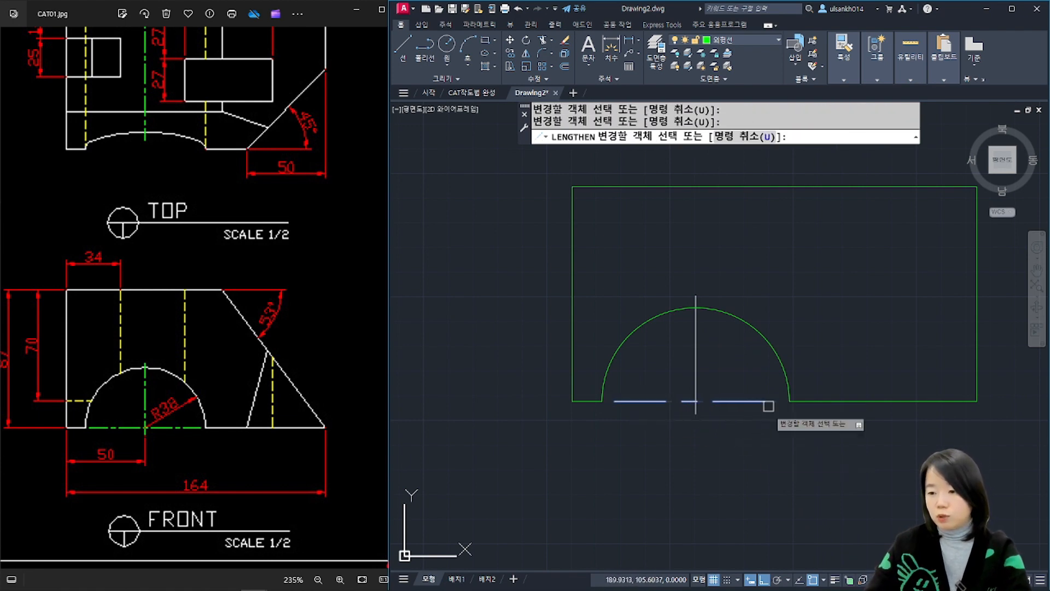
pyautogui.press('Return')
# Step: Set the global linetype scale (LTSCALE) to 0.3
pyautogui.scroll(-2, 721, 421)
pyautogui.moveTo(720, 421); pyautogui.dragTo(665, 414, button='middle')
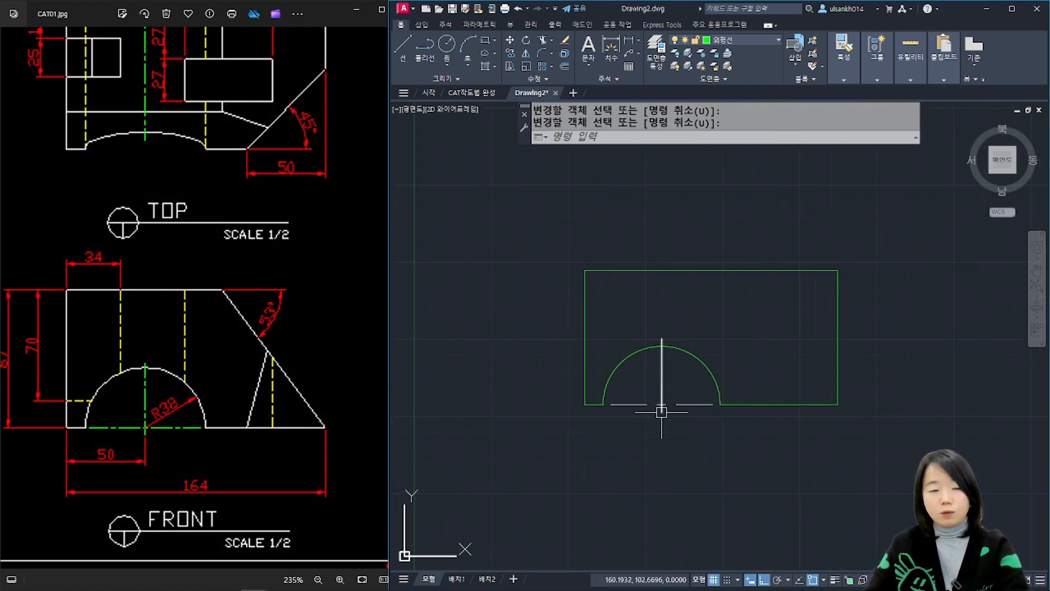
pyautogui.moveTo(687, 432); pyautogui.dragTo(676, 438, button='middle')
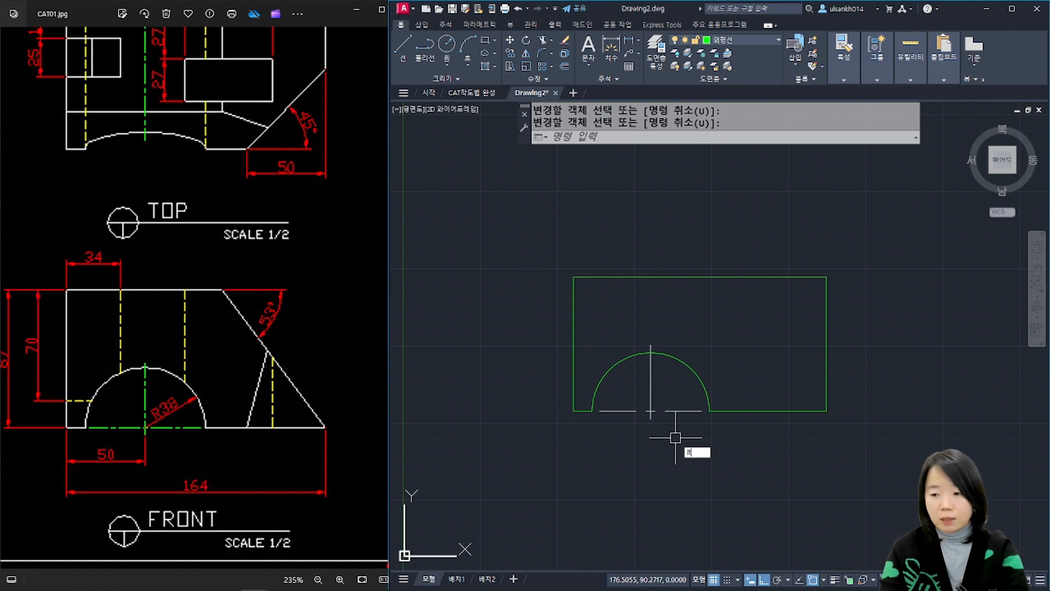
pyautogui.press('Return')
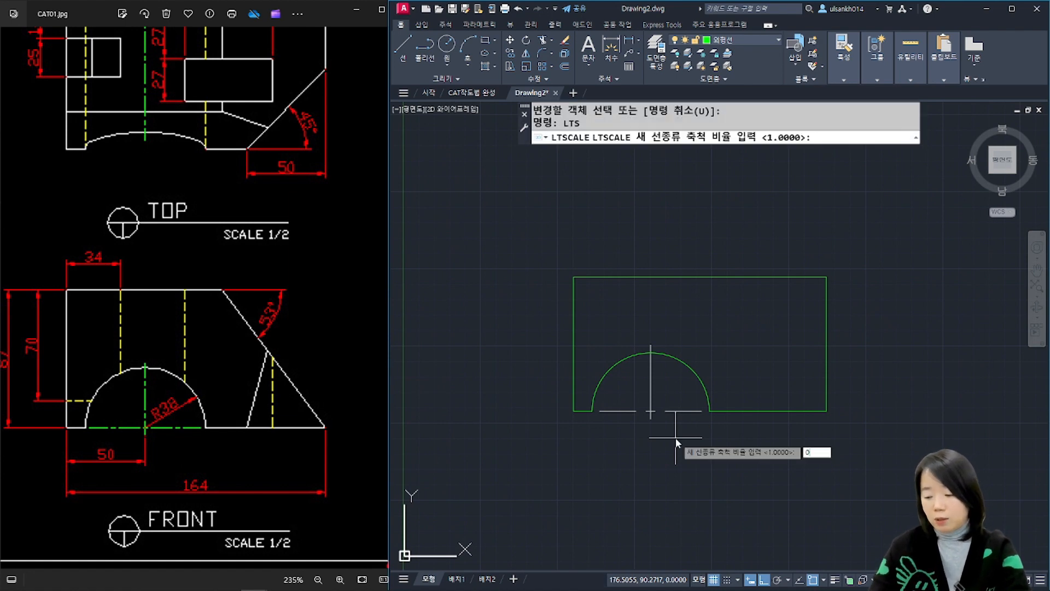
pyautogui.write('0.3')
pyautogui.press('Return')
pyautogui.press('Escape')
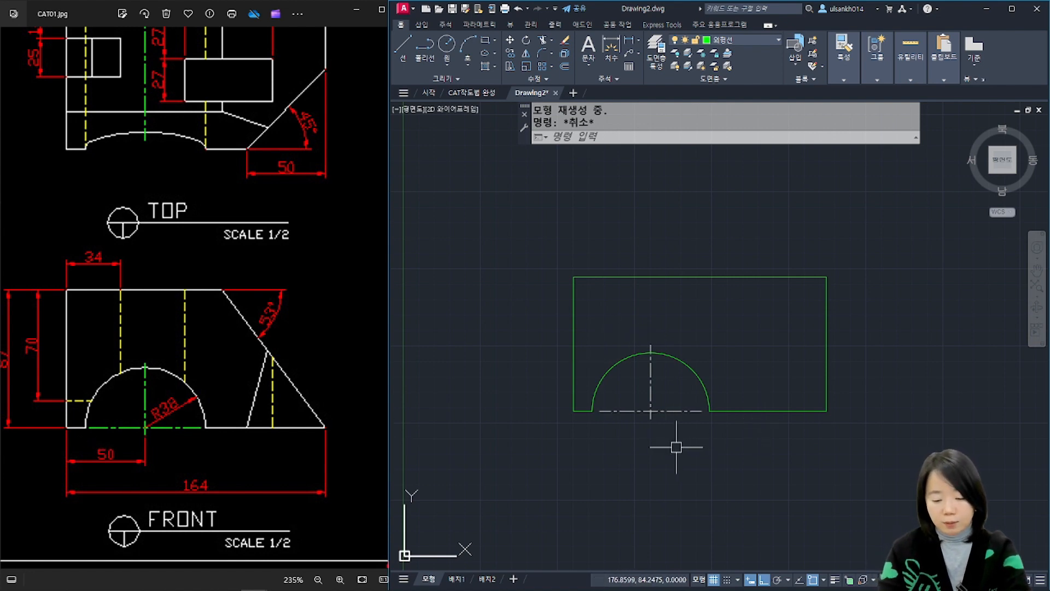
# Step: Try a global linetype scale of 0.5 for the centre lines
pyautogui.write('lts')
pyautogui.press('Return')
pyautogui.write('0')
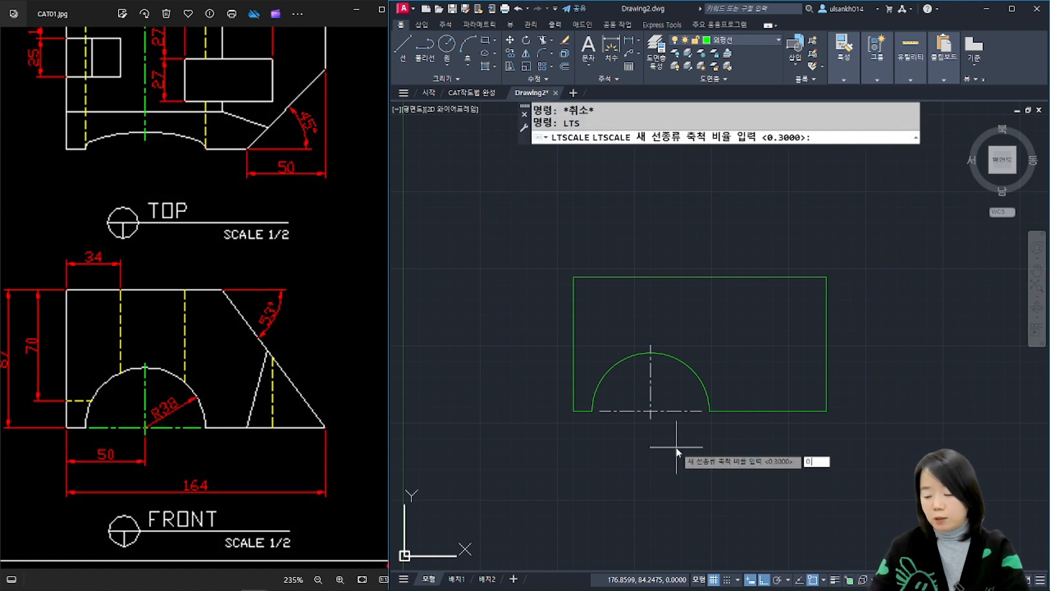
pyautogui.write('.5')
pyautogui.press('Return')
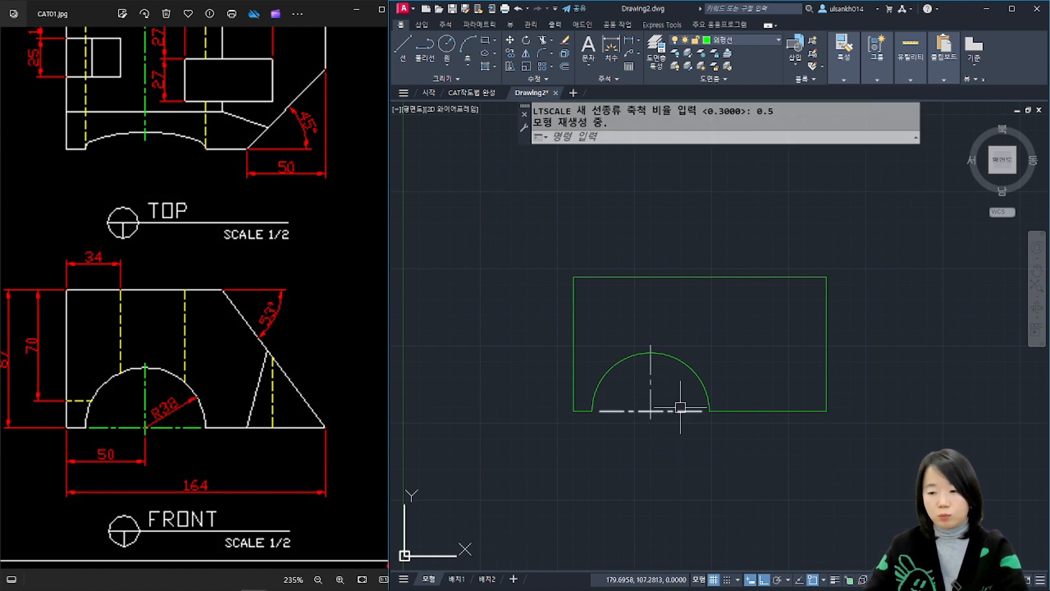
# Step: Set the global linetype scale to 0.4
pyautogui.press('Return')
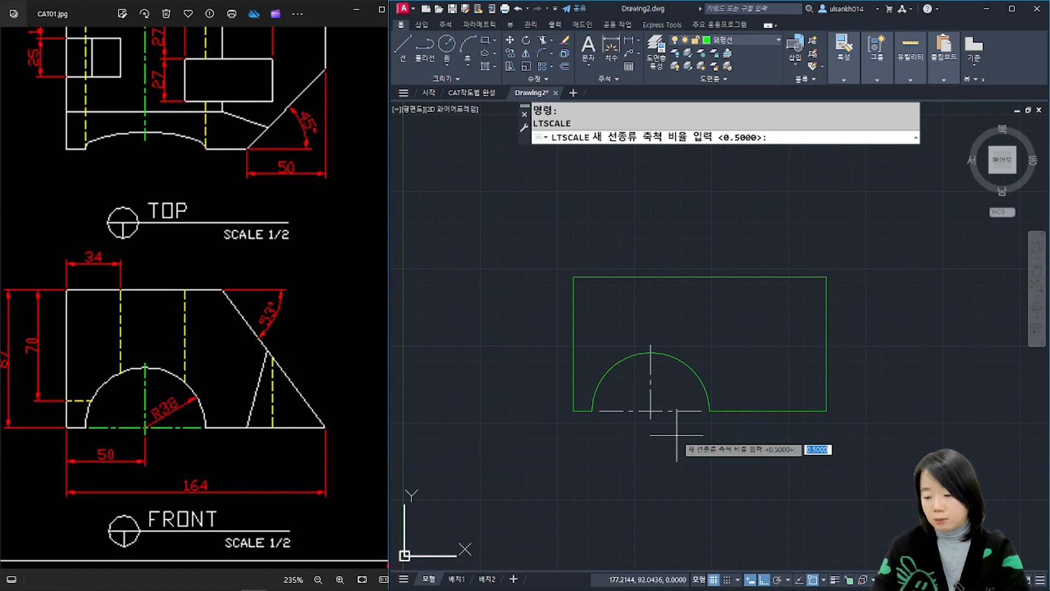
pyautogui.write('0.4')
pyautogui.press('Return')
pyautogui.press('Escape')
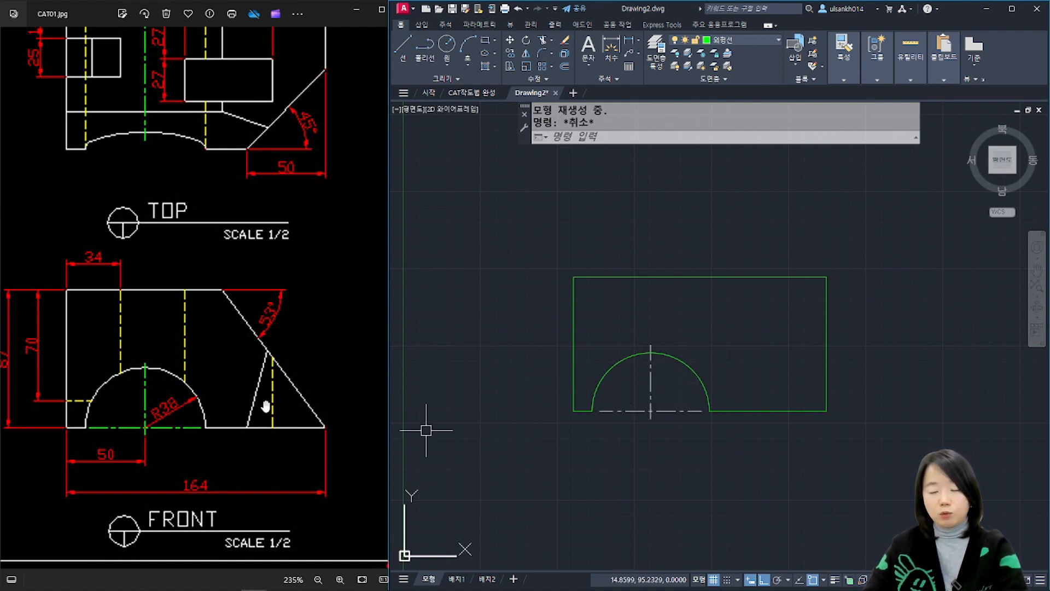
# Step: Draw a construction line at -53 degrees through the FRONT view's lower-right corner
pyautogui.click(263, 340)
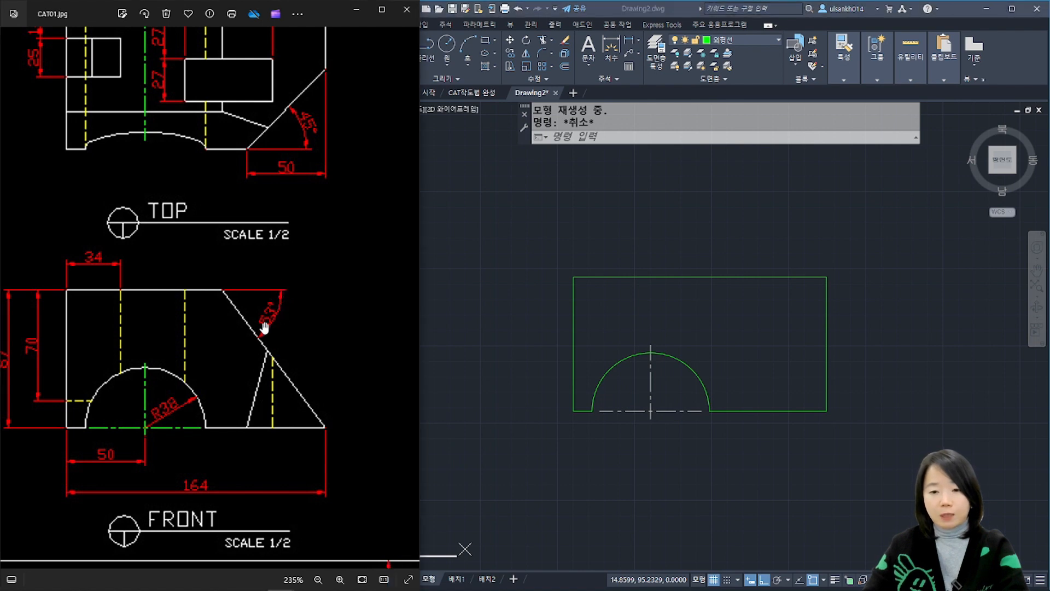
pyautogui.click(721, 350)
pyautogui.write('x')
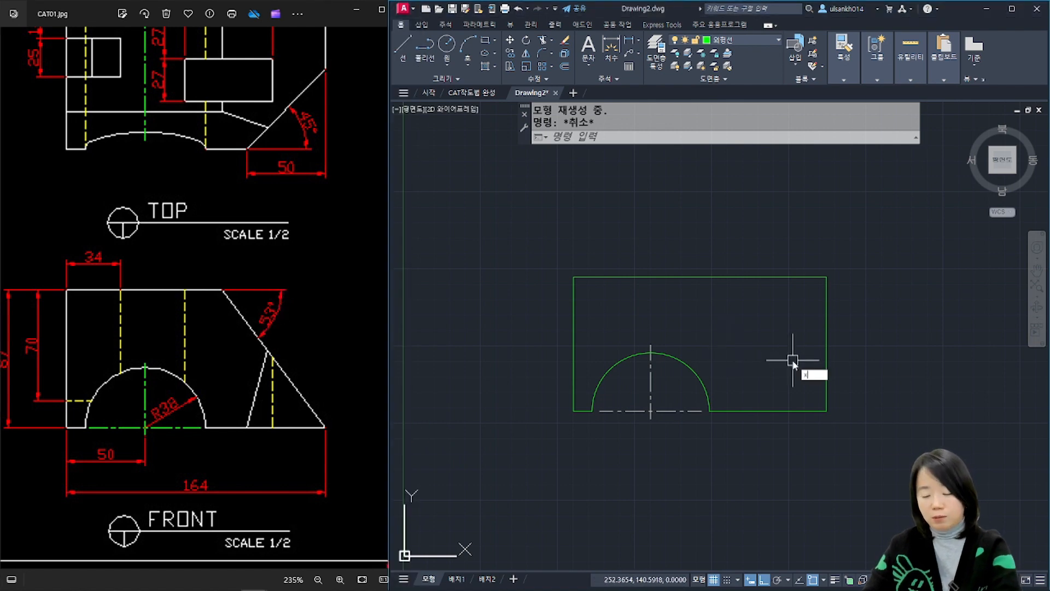
pyautogui.write('l')
pyautogui.press('Return')
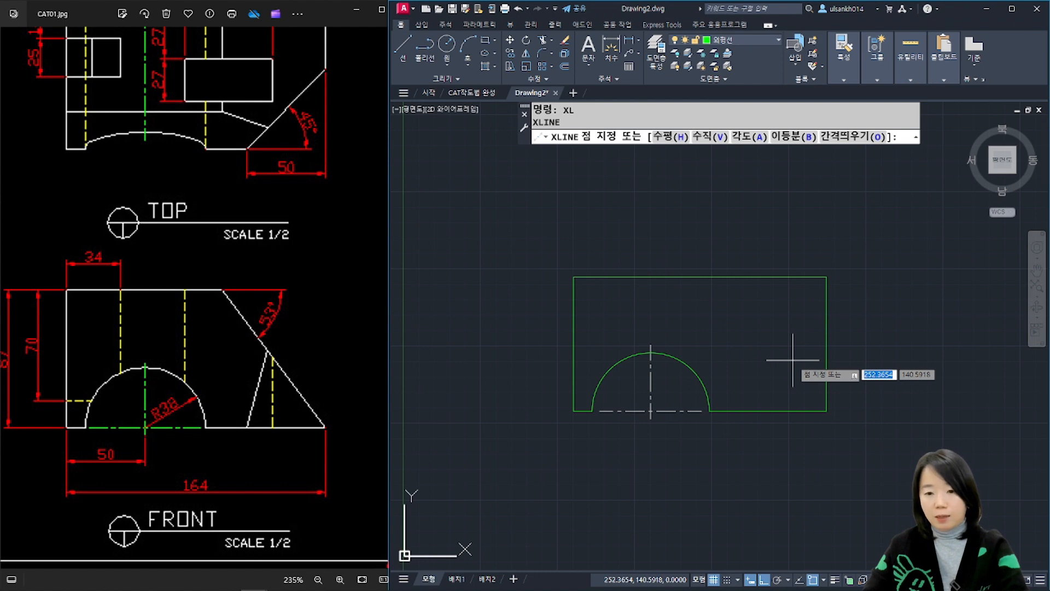
pyautogui.write('a')
pyautogui.press('Return')
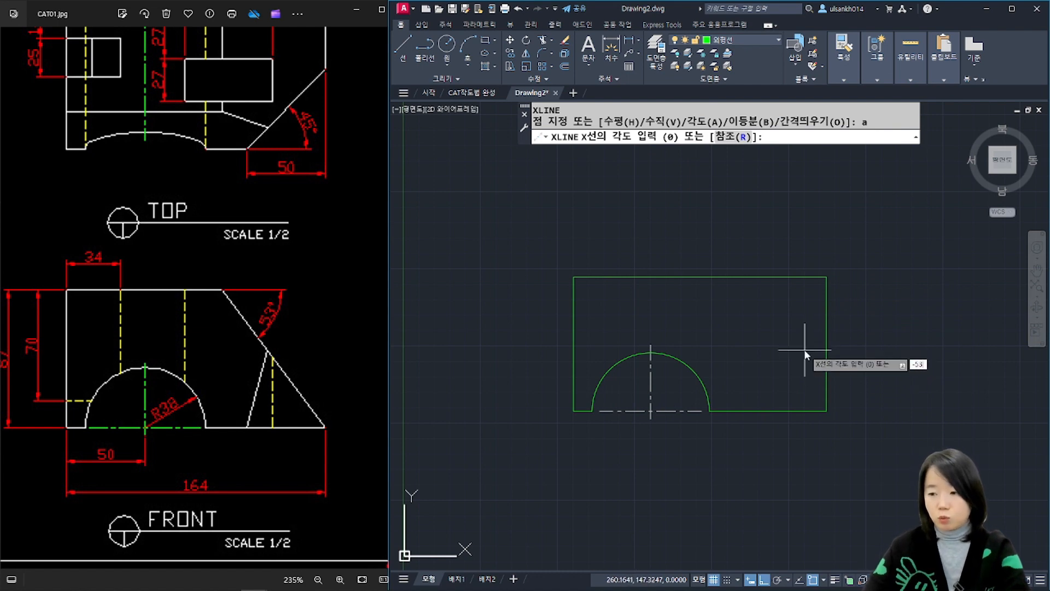
pyautogui.press('Return')
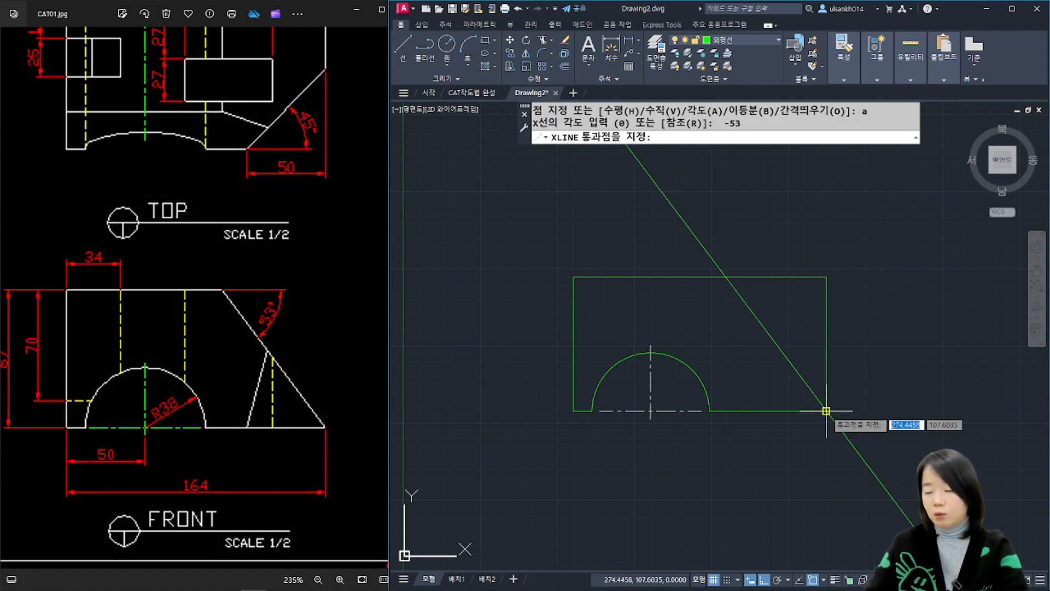
pyautogui.click(827, 411)
pyautogui.press('Return')
# Step: Trim the sloped line outside the FRONT view and the top edge beyond it, and delete the right vertical edge
pyautogui.write('tr')
pyautogui.press('Return')
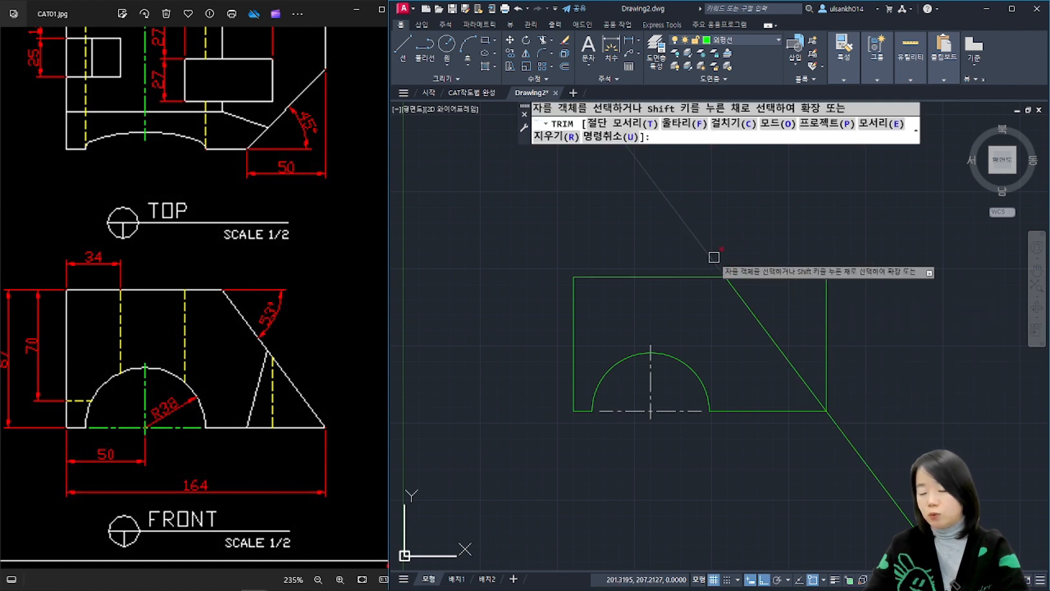
pyautogui.write('t')
pyautogui.press('Return')
pyautogui.click(858, 253)
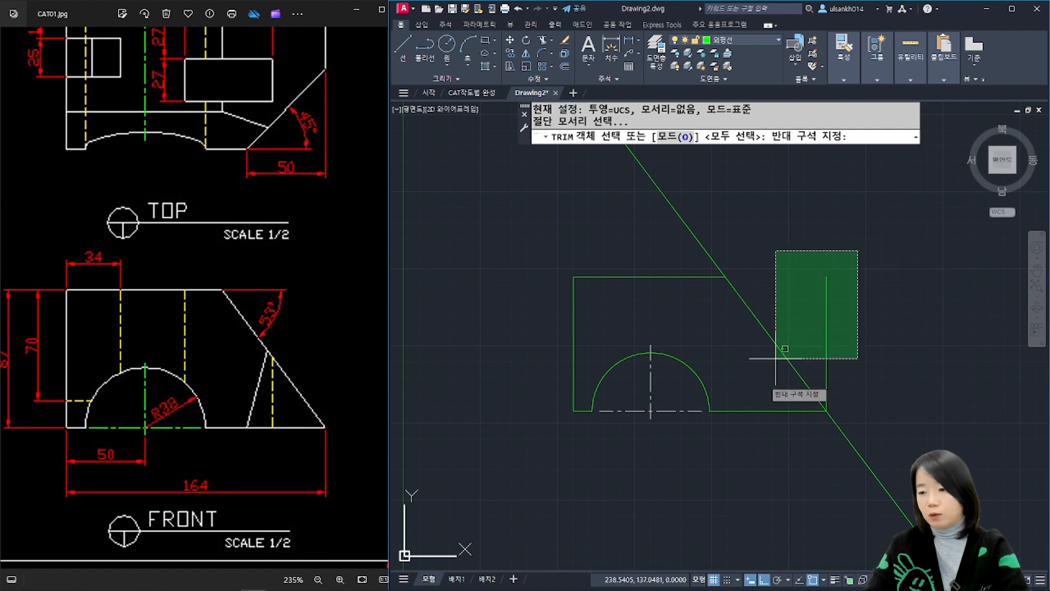
pyautogui.click(707, 458)
pyautogui.press('Return')
pyautogui.click(851, 444)
pyautogui.click(703, 245)
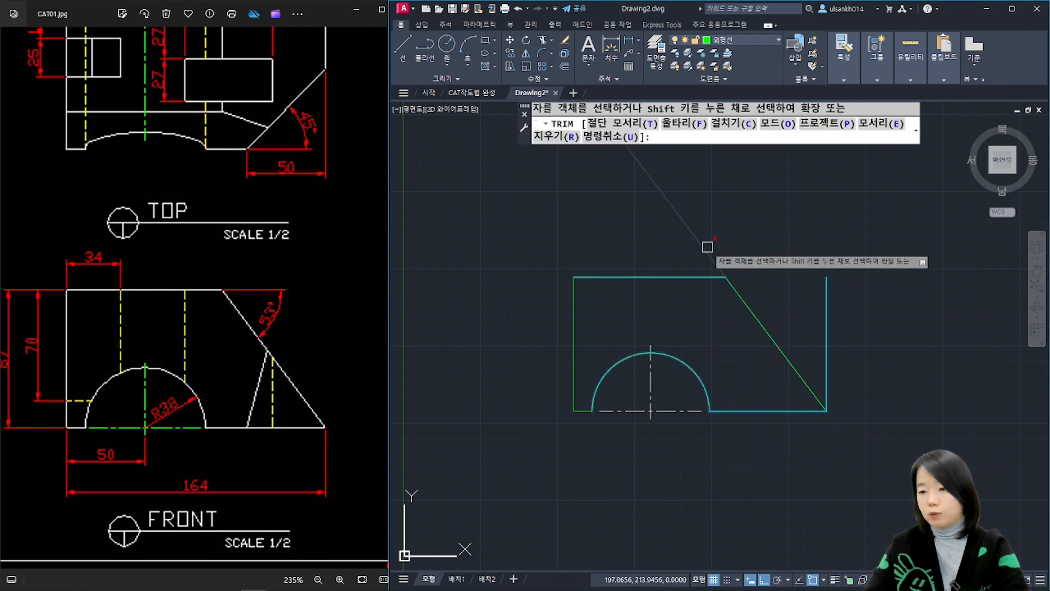
pyautogui.press('Return')
pyautogui.click(825, 316)
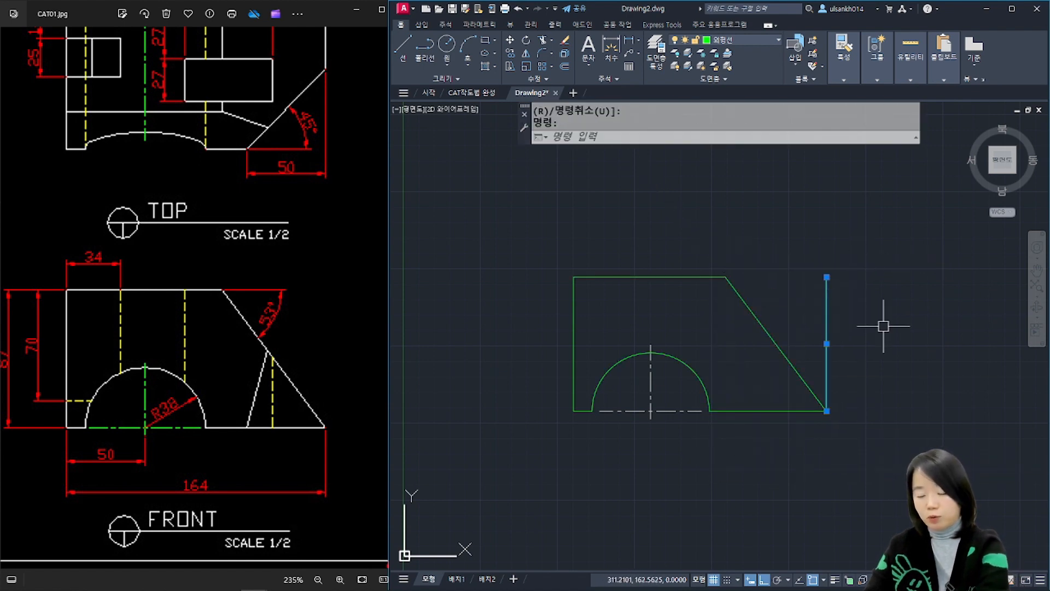
pyautogui.press('Delete')
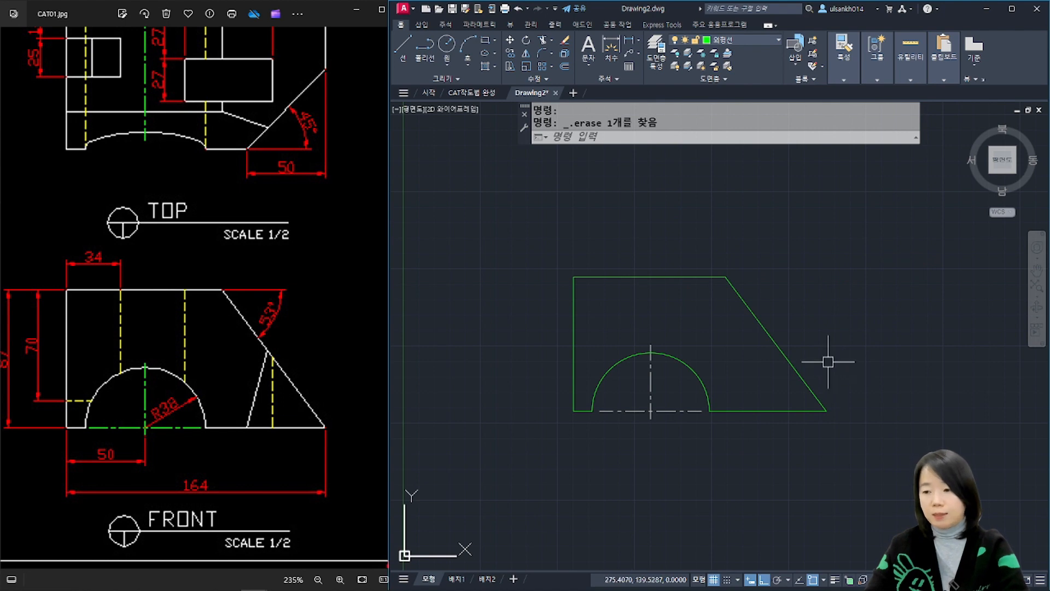
# Step: Switch to the CAT01.jpg reference image and examine the TOP view's corner cut and dimensions
pyautogui.scroll(-3, 828, 361)
pyautogui.moveTo(864, 345); pyautogui.dragTo(692, 374, button='middle')
pyautogui.click(278, 360)
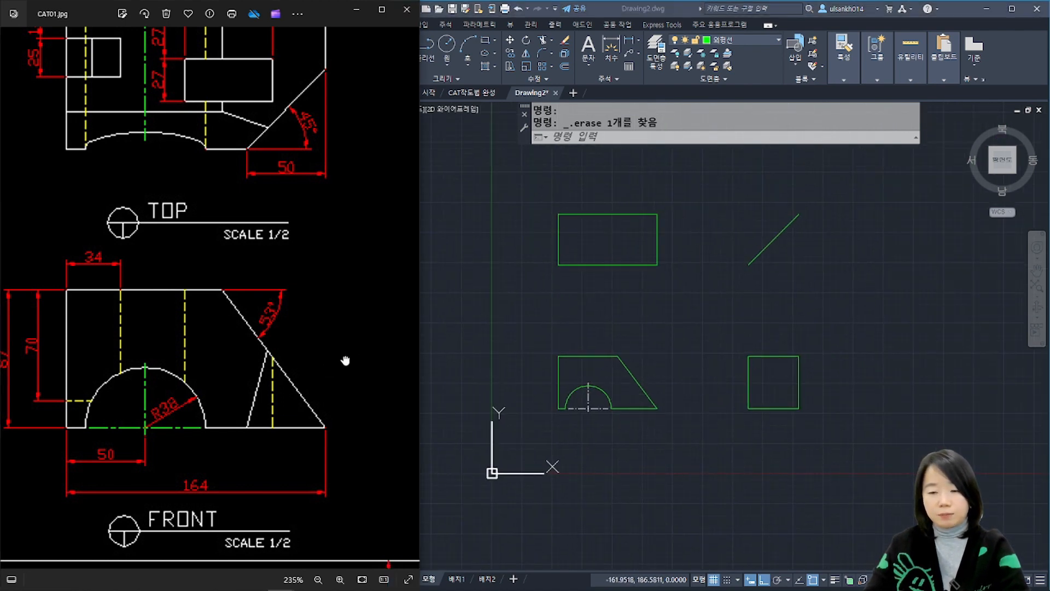
pyautogui.moveTo(345, 361); pyautogui.dragTo(270, 446)
pyautogui.moveTo(89, 298); pyautogui.dragTo(258, 345)
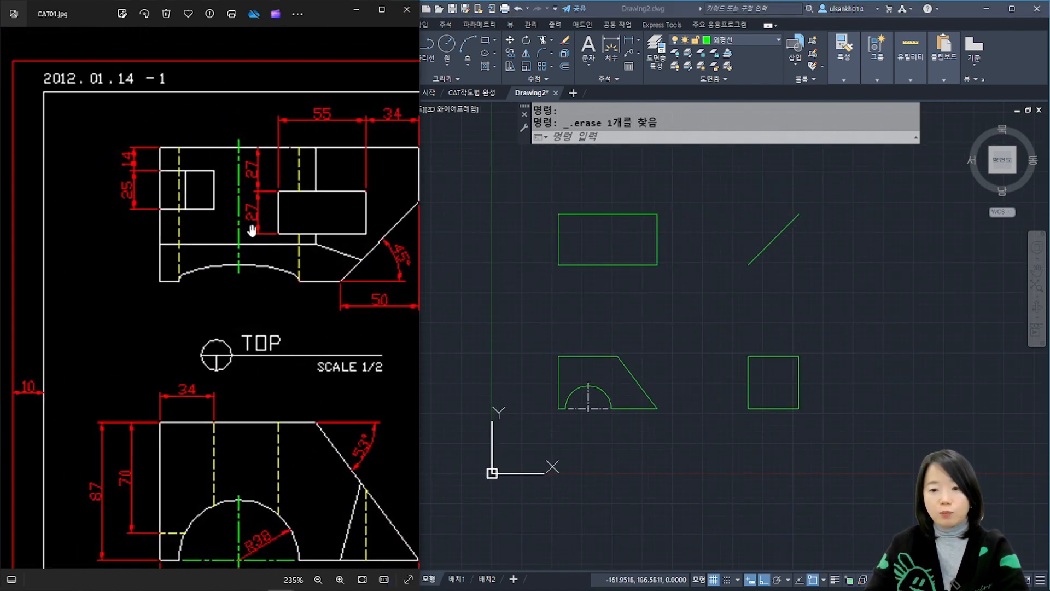
pyautogui.scroll(1, 258, 202)
pyautogui.moveTo(321, 289); pyautogui.dragTo(228, 300)
pyautogui.click(670, 312)
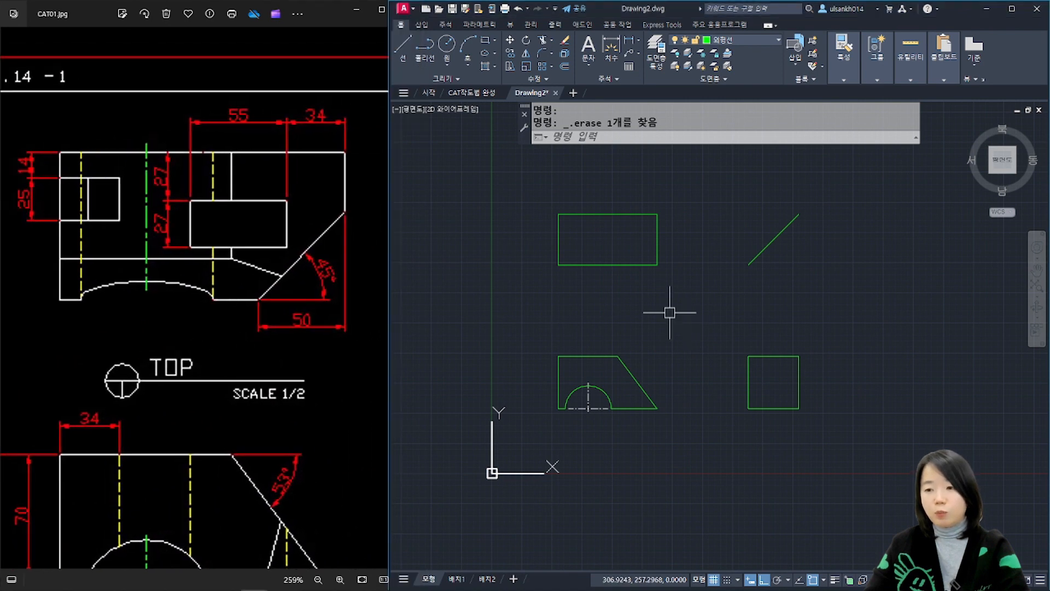
# Step: Offset the right vertical edge of the TOP view outline 50 inward
pyautogui.scroll(4, 652, 240)
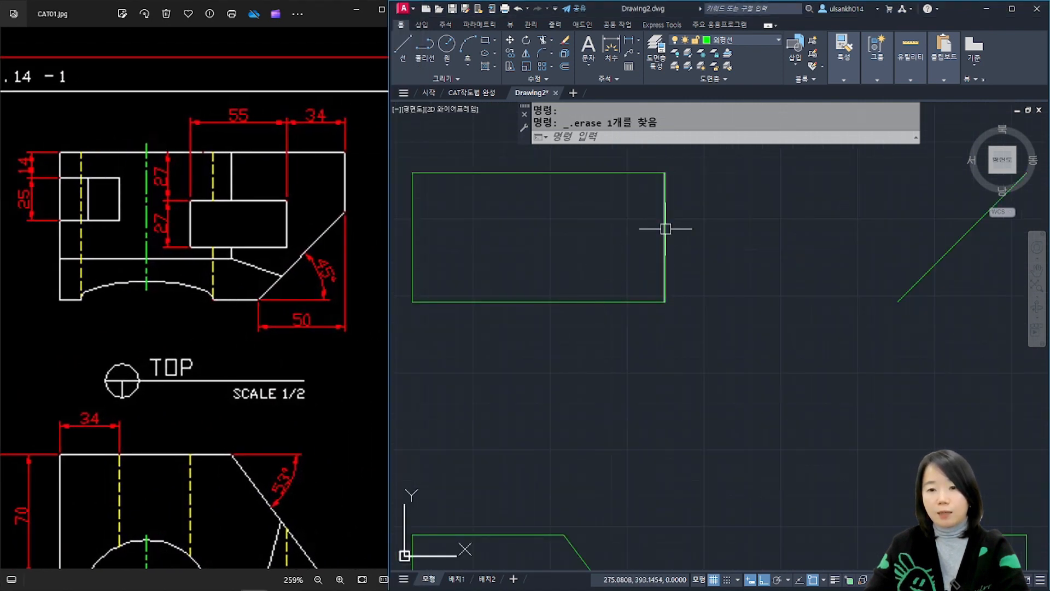
pyautogui.moveTo(635, 265); pyautogui.dragTo(642, 284, button='middle')
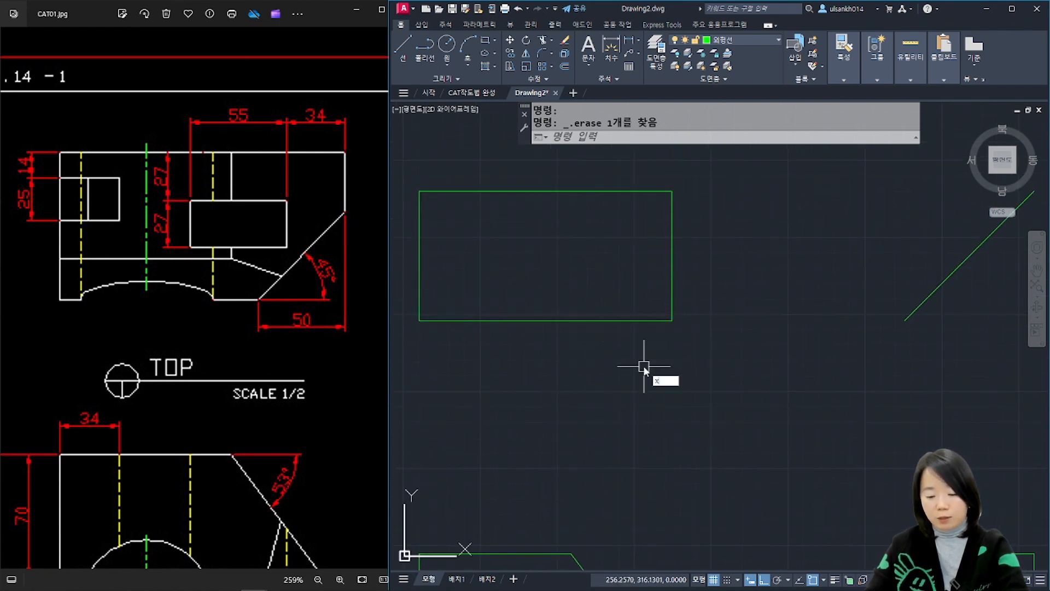
pyautogui.press('Return')
pyautogui.write('50')
pyautogui.press('Return')
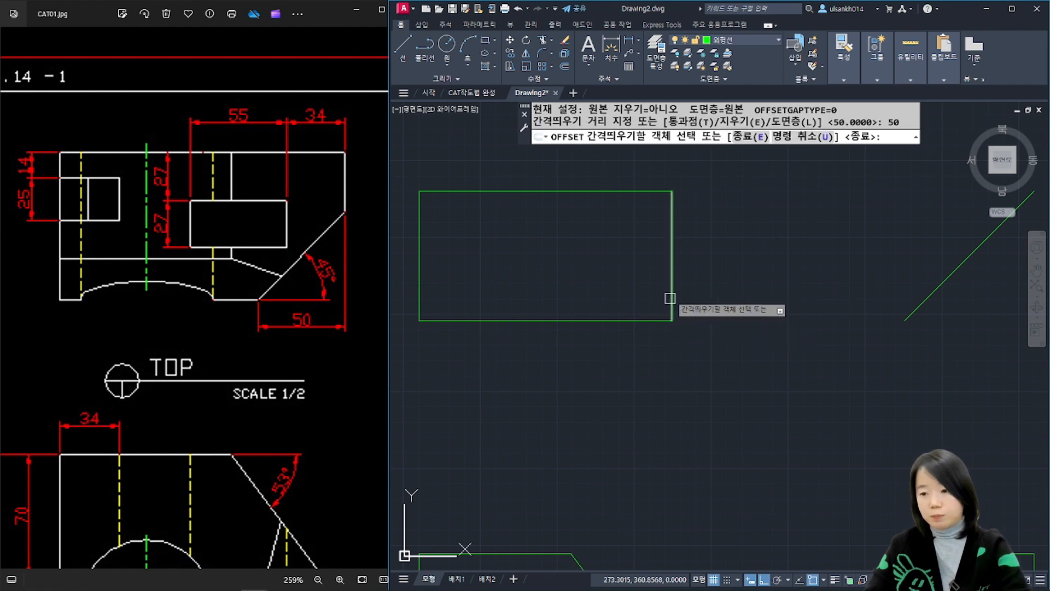
pyautogui.click(670, 298)
pyautogui.click(576, 286)
pyautogui.press('Return')
# Step: Draw a construction line at 45 degrees through the lower end of the offset line in the TOP view
pyautogui.write('xl')
pyautogui.press('Return')
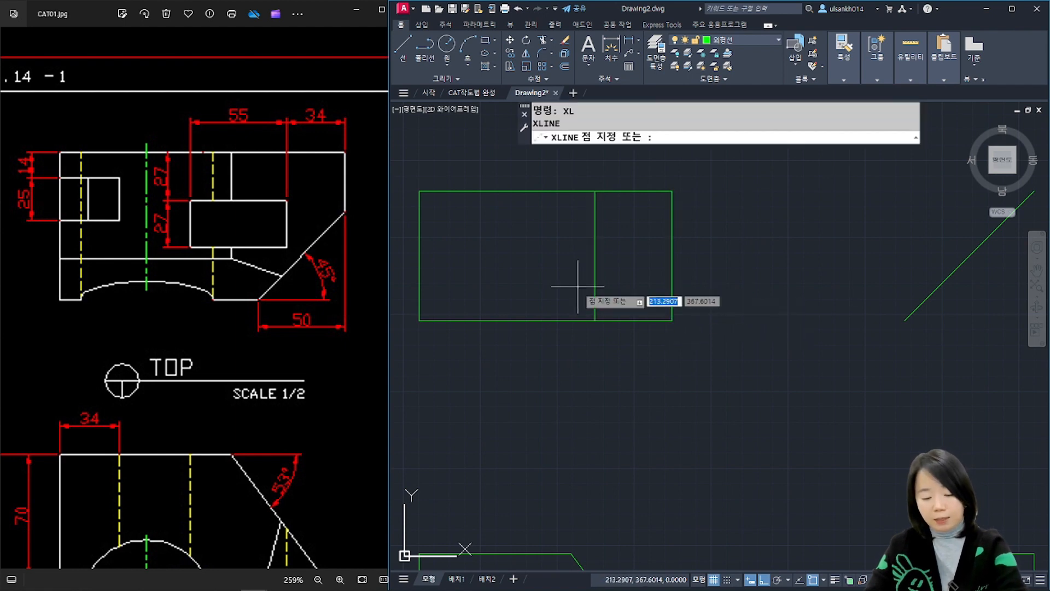
pyautogui.write('a')
pyautogui.press('Return')
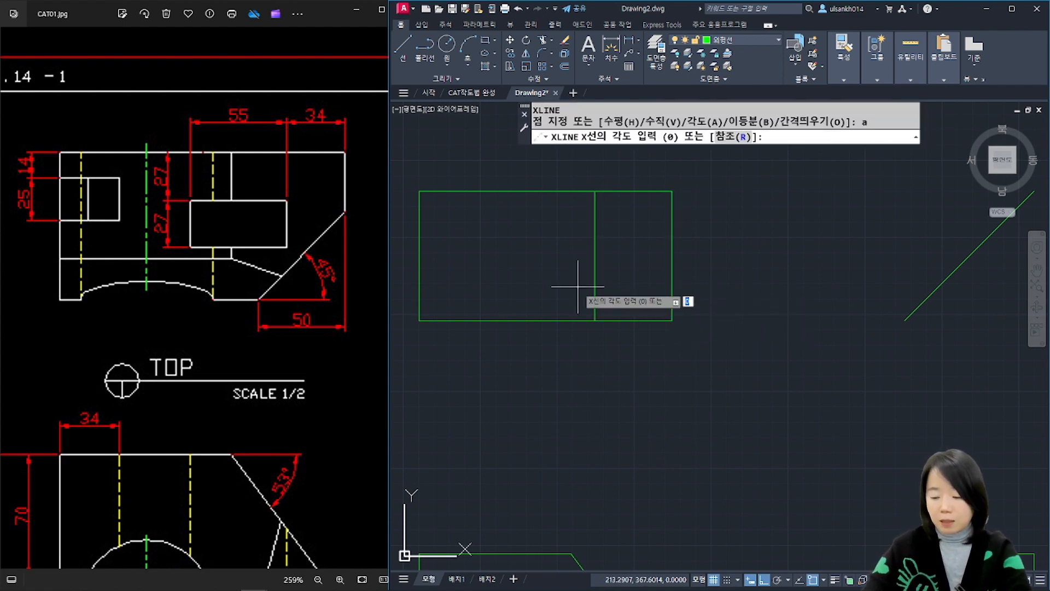
pyautogui.write('45')
pyautogui.press('Return')
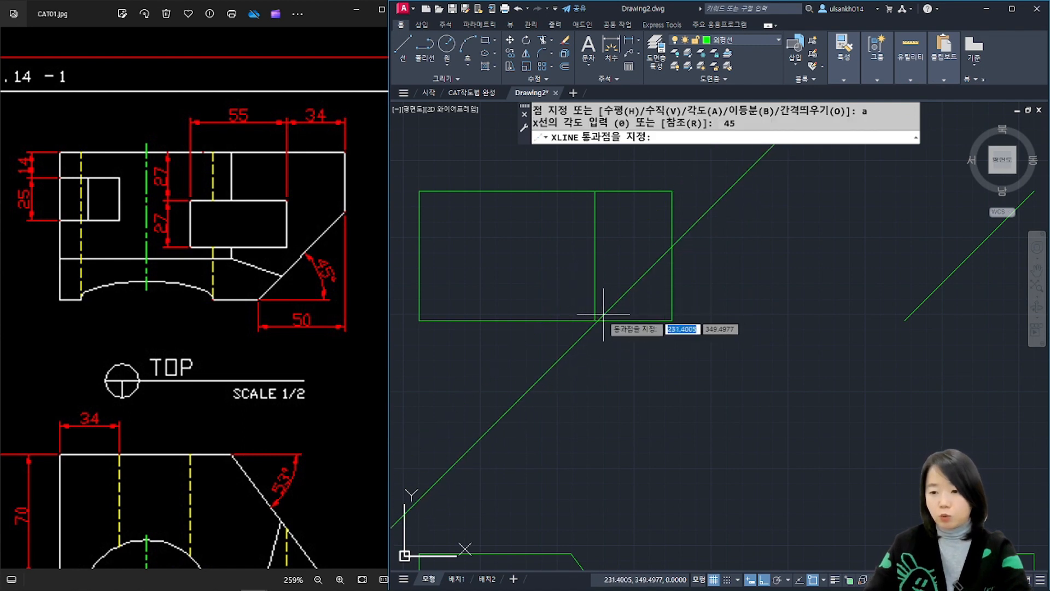
pyautogui.click(595, 320)
pyautogui.press('Return')
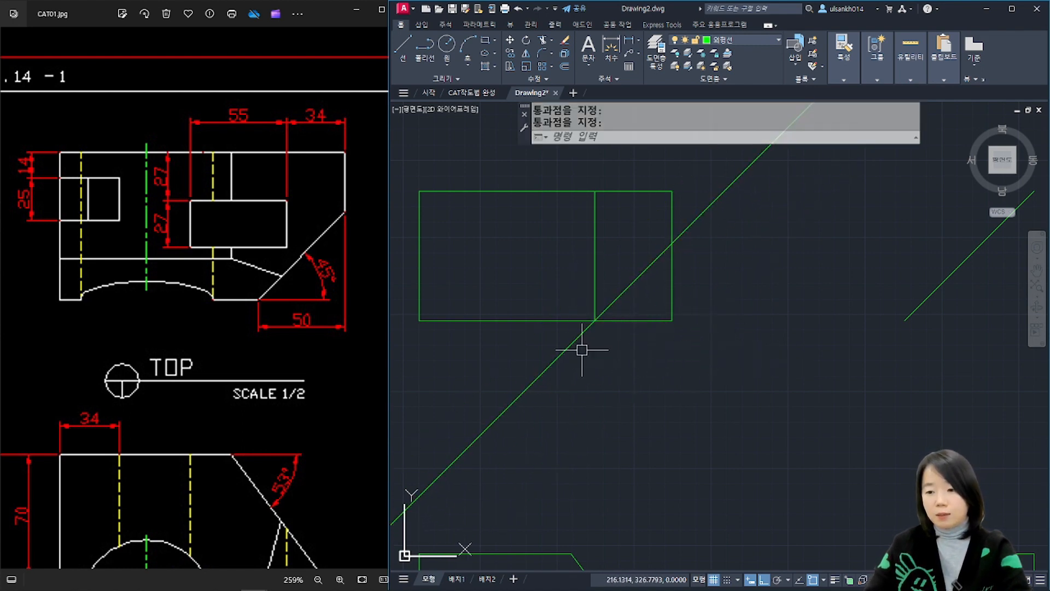
# Step: Fillet the 45-degree line with the TOP view's bottom and right edges at radius 0, and delete the offset vertical line
pyautogui.write('f')
pyautogui.press('Return')
pyautogui.click(581, 321)
pyautogui.click(614, 301)
pyautogui.press('Return')
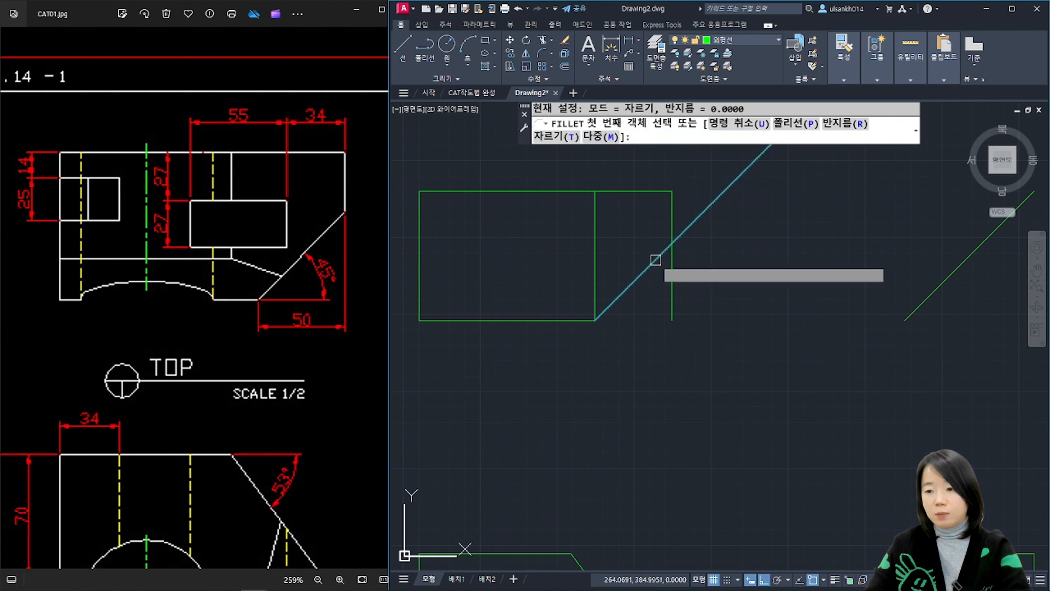
pyautogui.click(656, 260)
pyautogui.click(672, 217)
pyautogui.press('Escape')
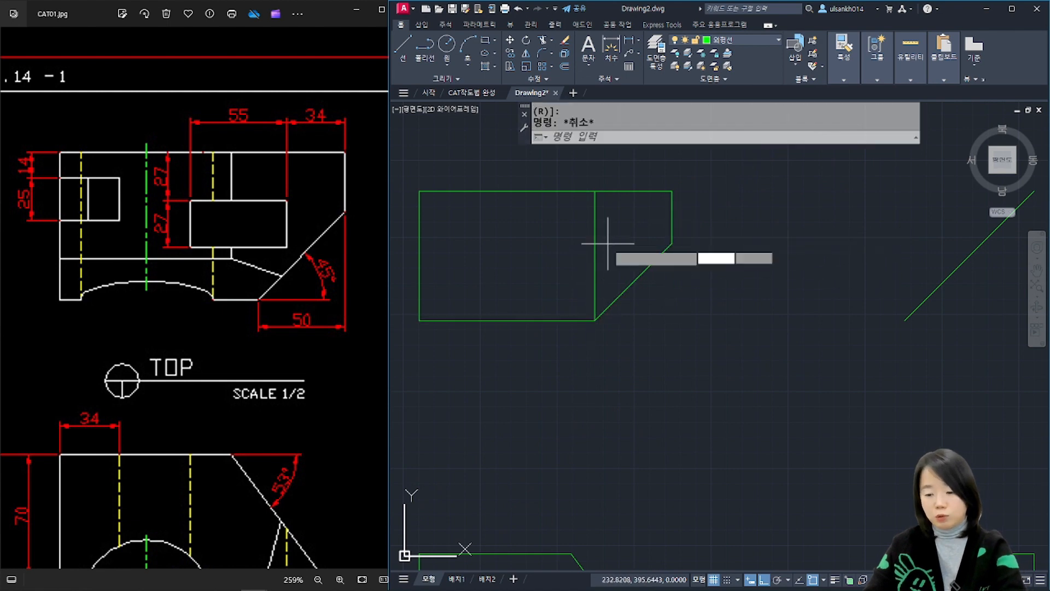
pyautogui.click(607, 244)
pyautogui.click(558, 244)
pyautogui.press('Delete')
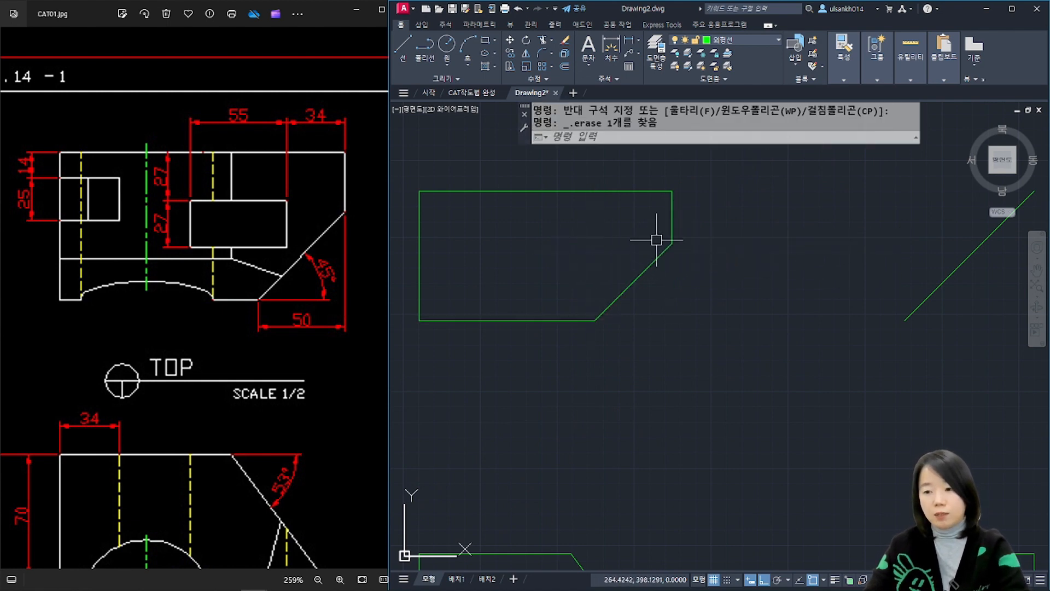
# Step: Switch to the CAT01.jpg reference image and examine the RIGHT view's slanted edge and dimensions
pyautogui.scroll(-2, 558, 364)
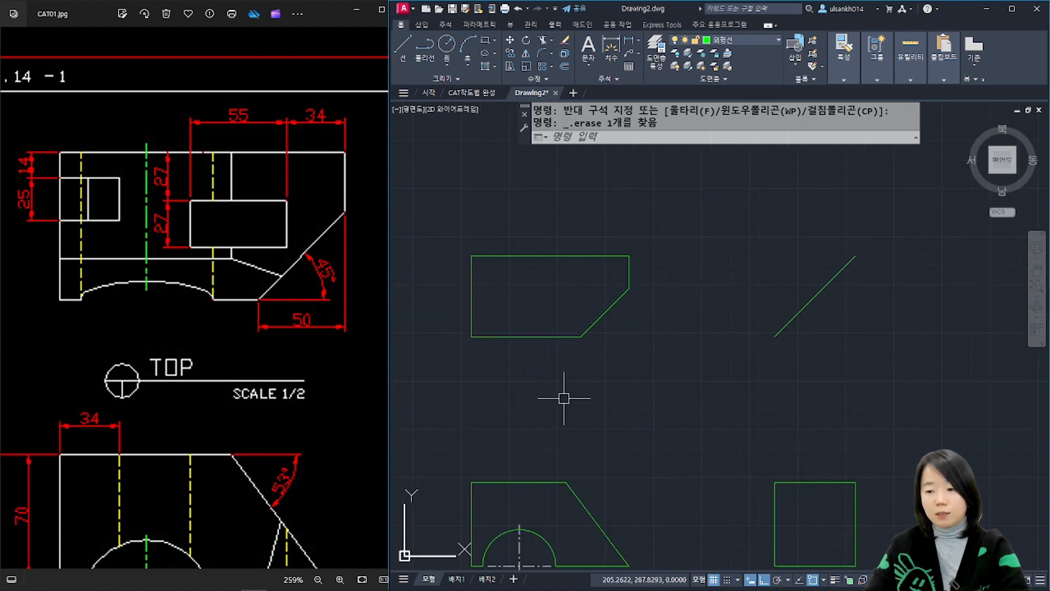
pyautogui.moveTo(568, 469); pyautogui.dragTo(579, 380, button='middle')
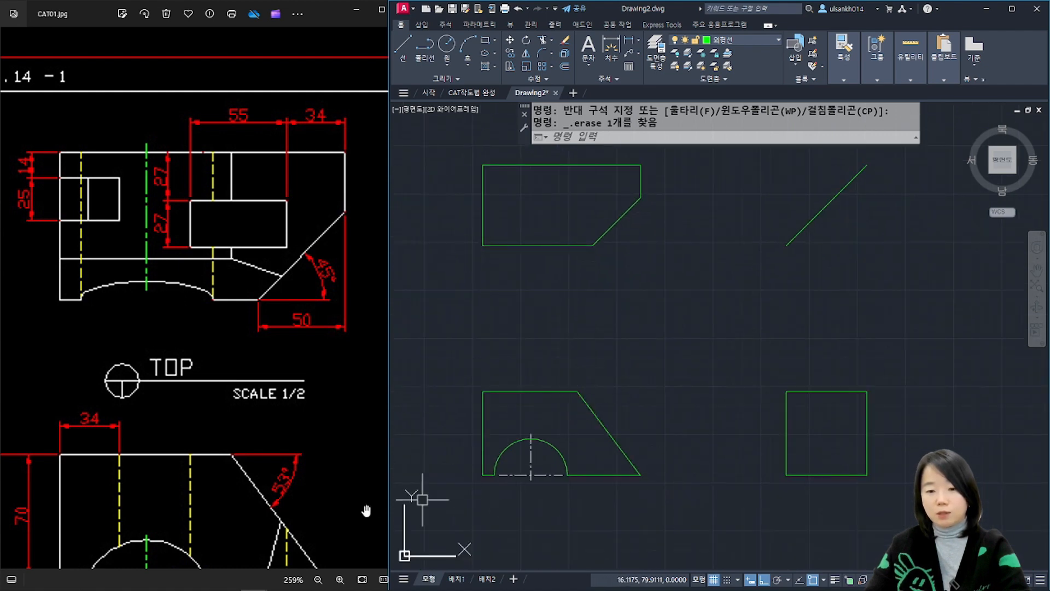
pyautogui.moveTo(348, 519); pyautogui.dragTo(33, 331)
pyautogui.scroll(-3, 201, 346)
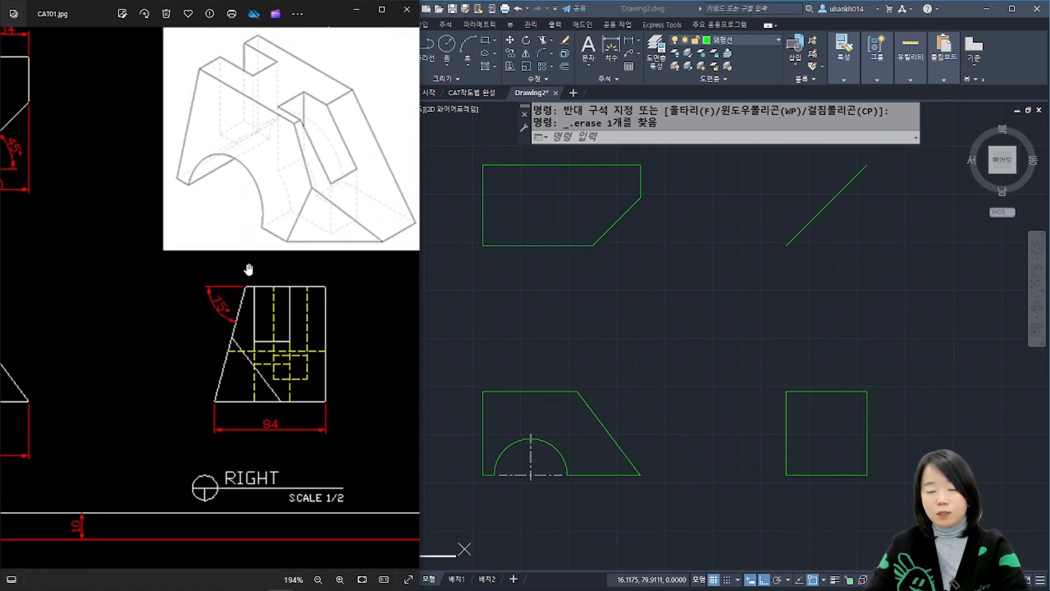
# Step: Switch back to AutoCAD and draw a construction line at 75 degrees through the RIGHT view's lower-left corner
pyautogui.click(481, 484)
pyautogui.scroll(2, 849, 463)
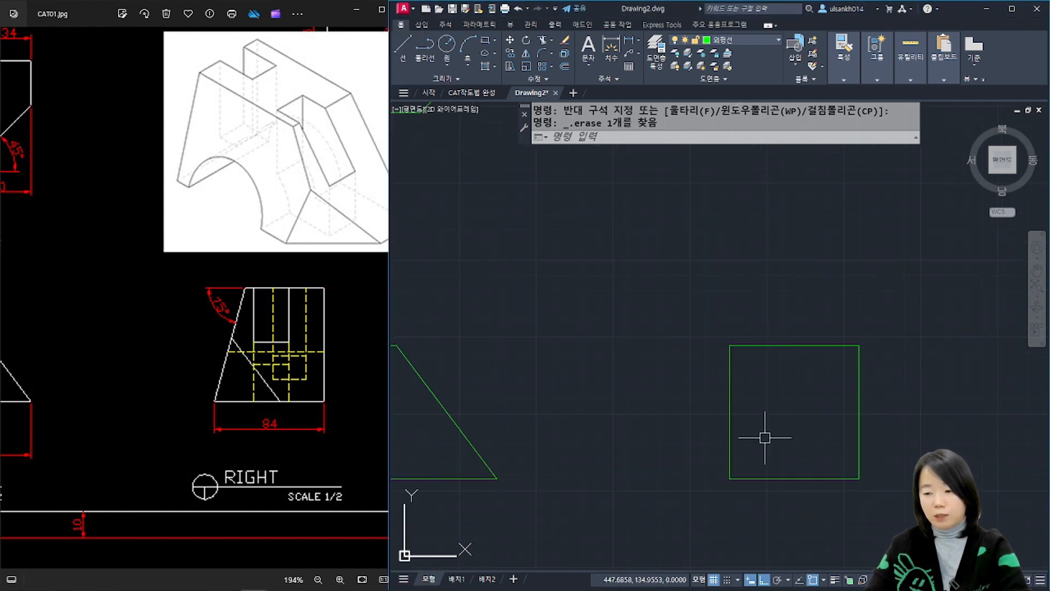
pyautogui.write('xl')
pyautogui.press('Return')
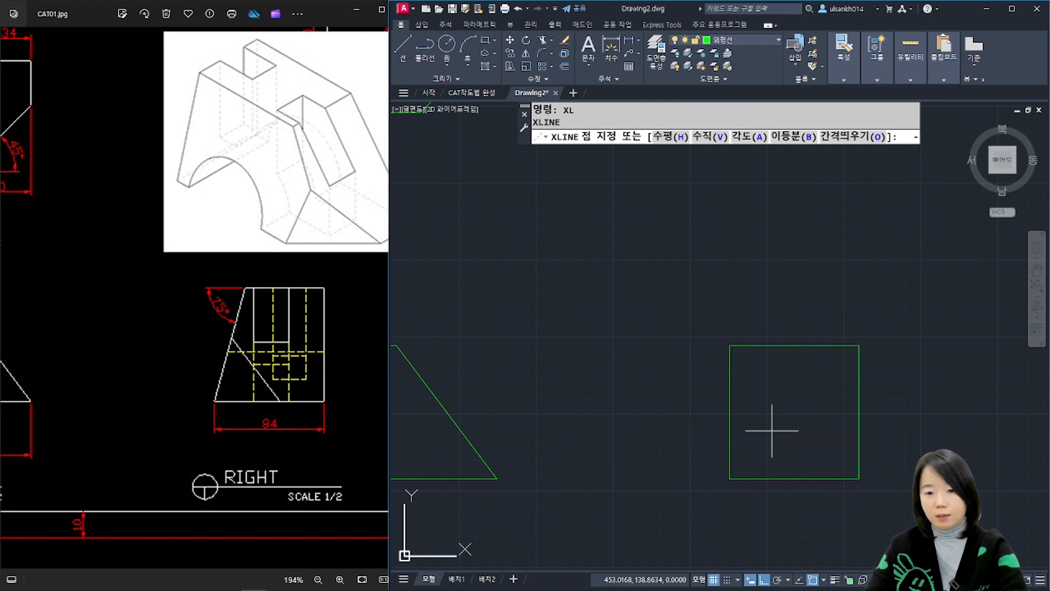
pyautogui.write('a')
pyautogui.press('Return')
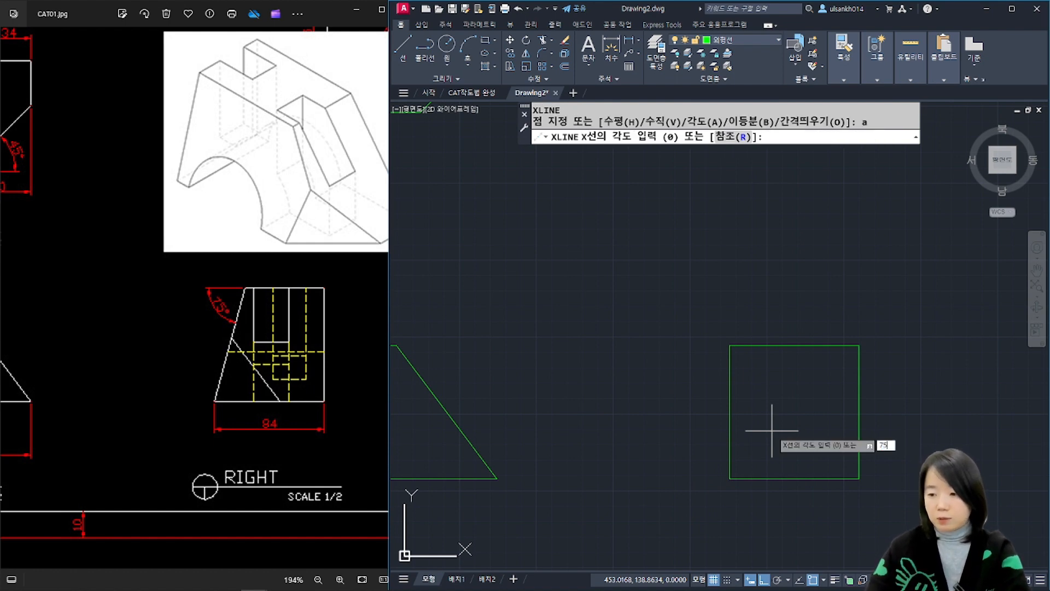
pyautogui.press('Return')
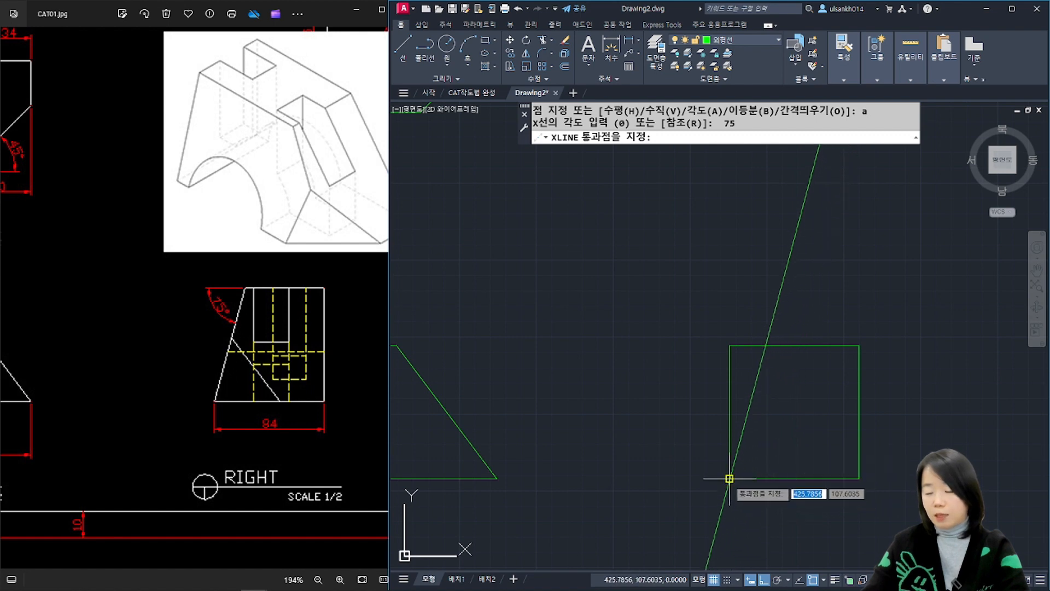
pyautogui.click(730, 478)
pyautogui.press('Return')
# Step: Trim the sloped line outside the RIGHT view and the top edge beyond it, and delete the left vertical edge
pyautogui.write('tr')
pyautogui.press('Return')
pyautogui.click(806, 318)
pyautogui.click(651, 525)
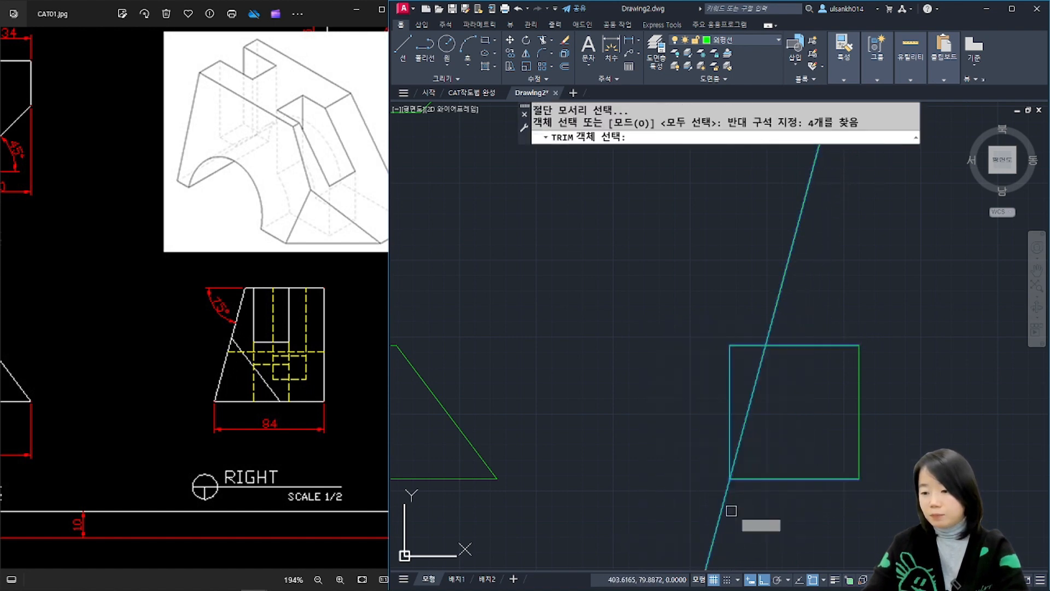
pyautogui.press('Return')
pyautogui.click(725, 500)
pyautogui.click(774, 309)
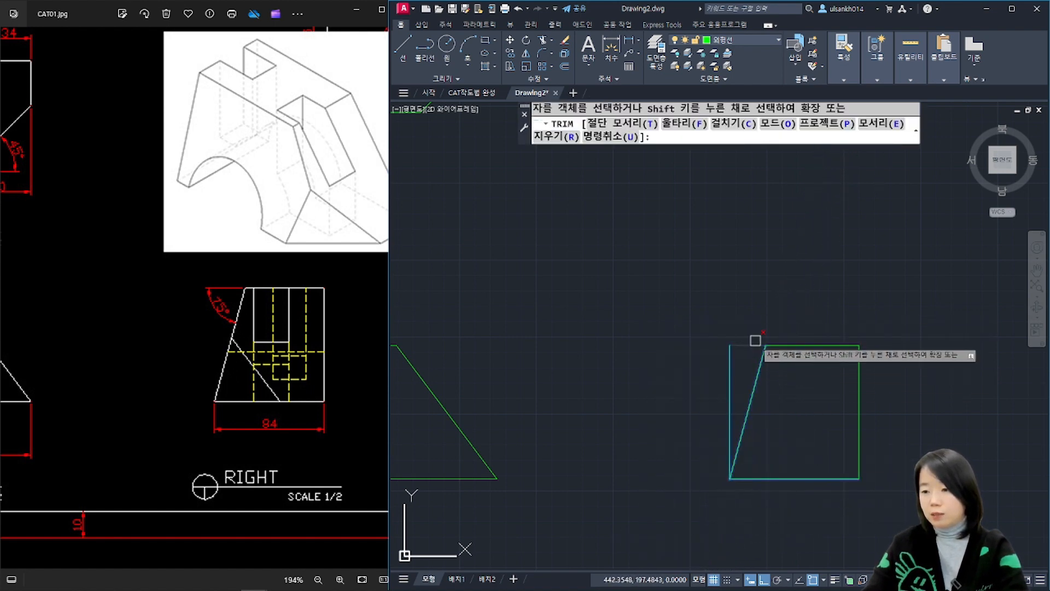
pyautogui.click(756, 344)
pyautogui.press('Return')
pyautogui.click(731, 369)
pyautogui.press('Delete')
pyautogui.scroll(-2, 707, 375)
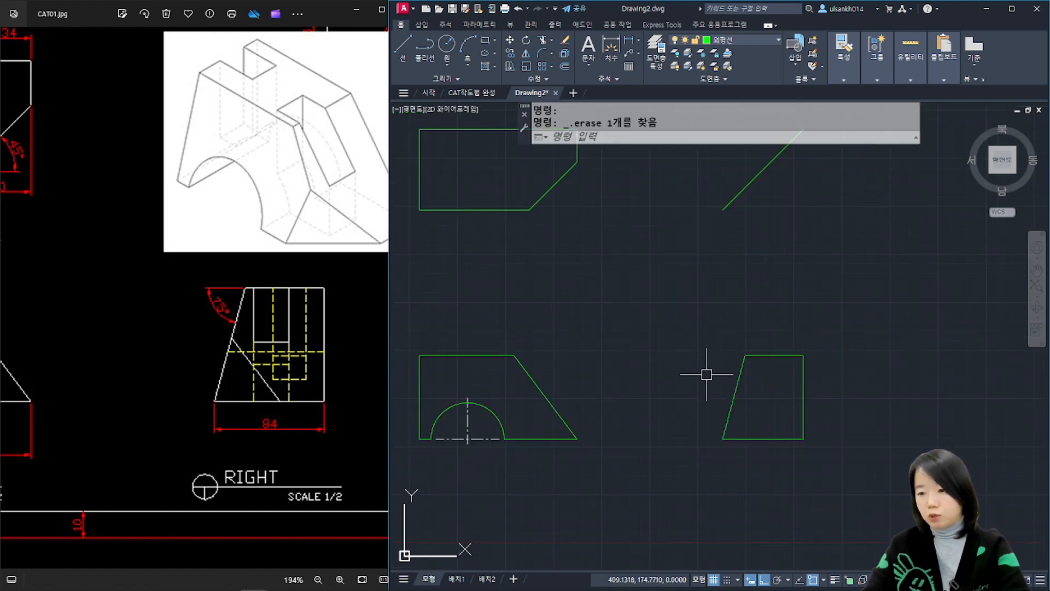
# Step: Switch to the CAT01.jpg reference image and compare its three views with the drafted outlines
pyautogui.moveTo(707, 375)
pyautogui.mouseDown(button='middle')
pyautogui.moveTo(723, 467)
pyautogui.moveTo(741, 453)
pyautogui.mouseUp(button='middle')
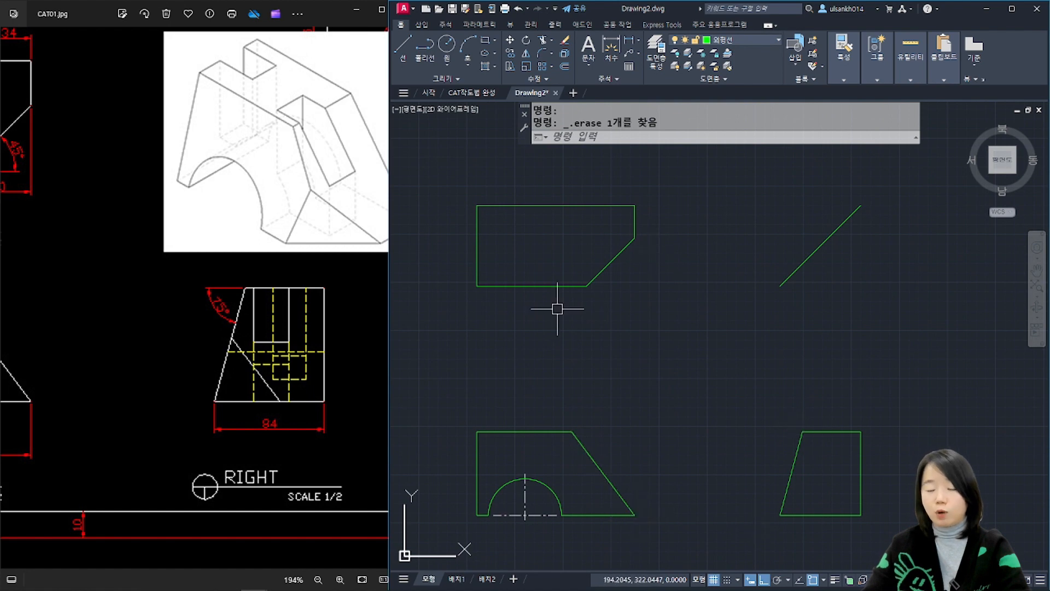
pyautogui.press('Escape')
pyautogui.moveTo(186, 415); pyautogui.dragTo(324, 429)
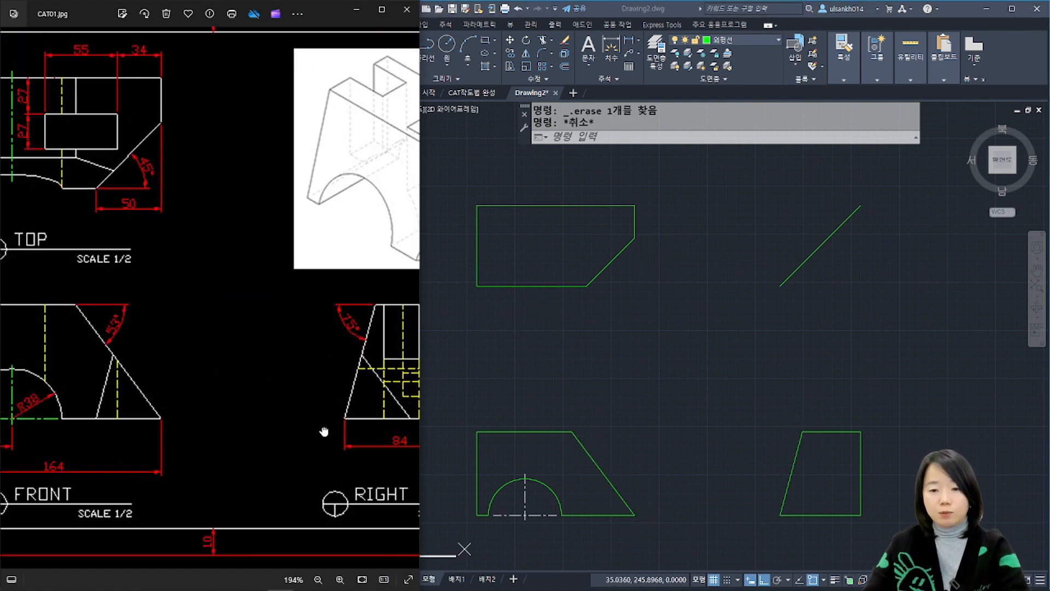
pyautogui.scroll(-3, 241, 363)
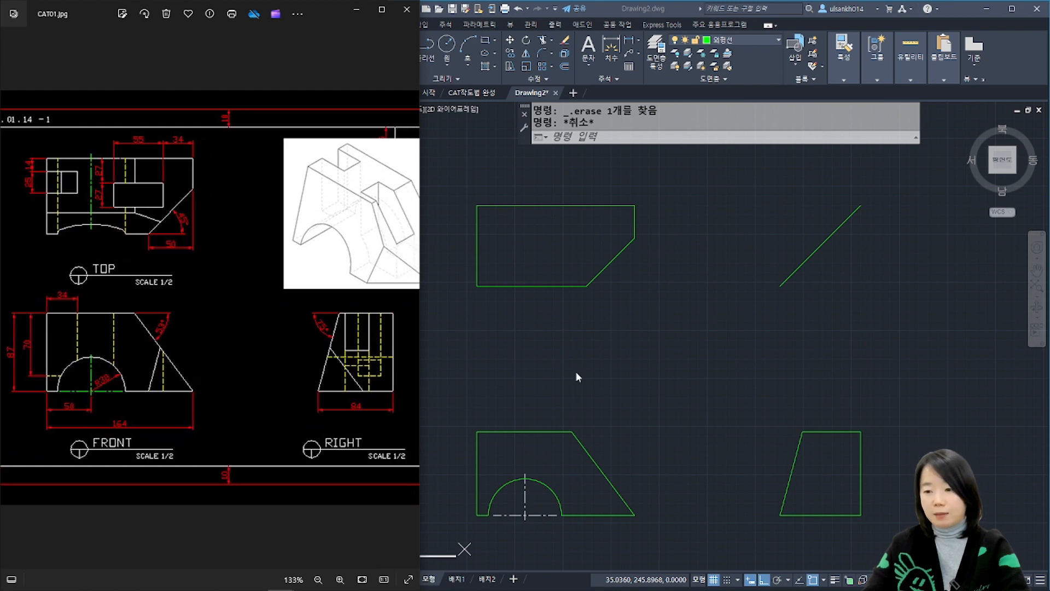
# Step: Back in AutoCAD, draw a horizontal line and a downward vertical line from the two ends of the TOP view's corner cut
pyautogui.click(580, 375)
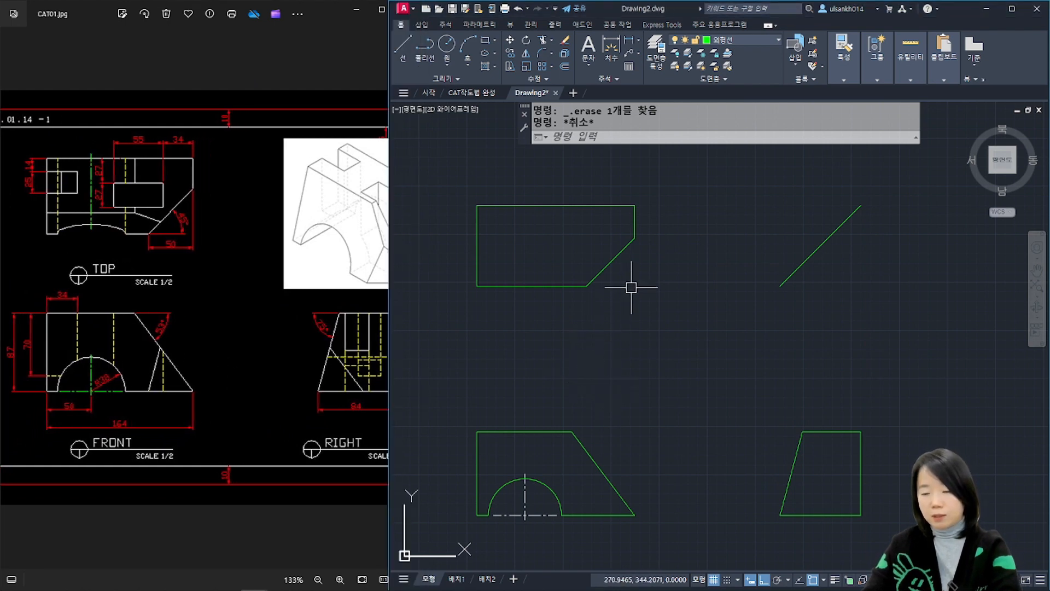
pyautogui.write('l')
pyautogui.press('Return')
pyautogui.scroll(4, 621, 287)
pyautogui.click(535, 292)
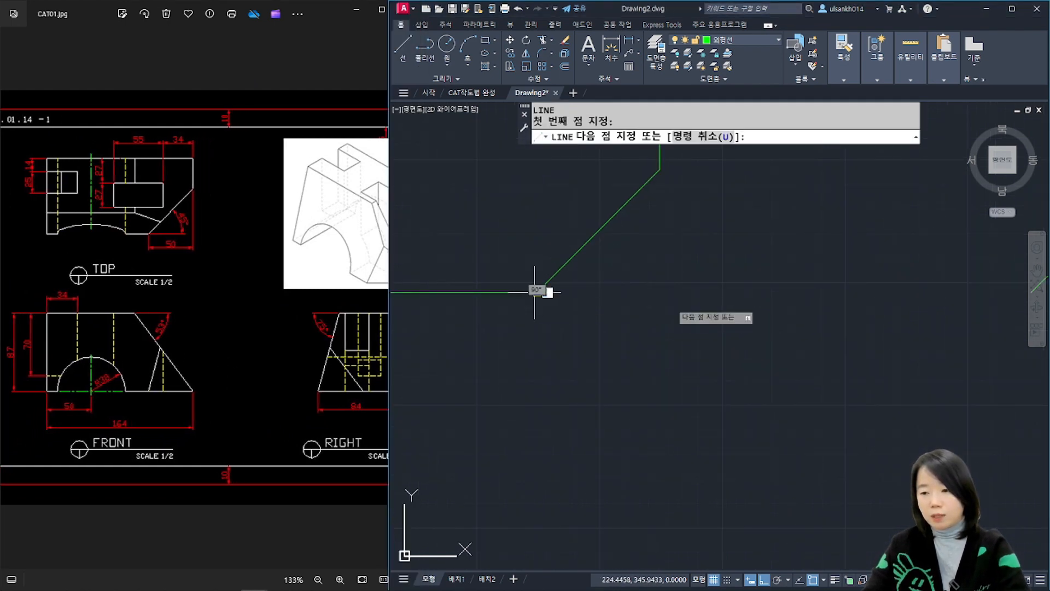
pyautogui.click(733, 293)
pyautogui.press('Return')
pyautogui.press('Return')
pyautogui.click(660, 170)
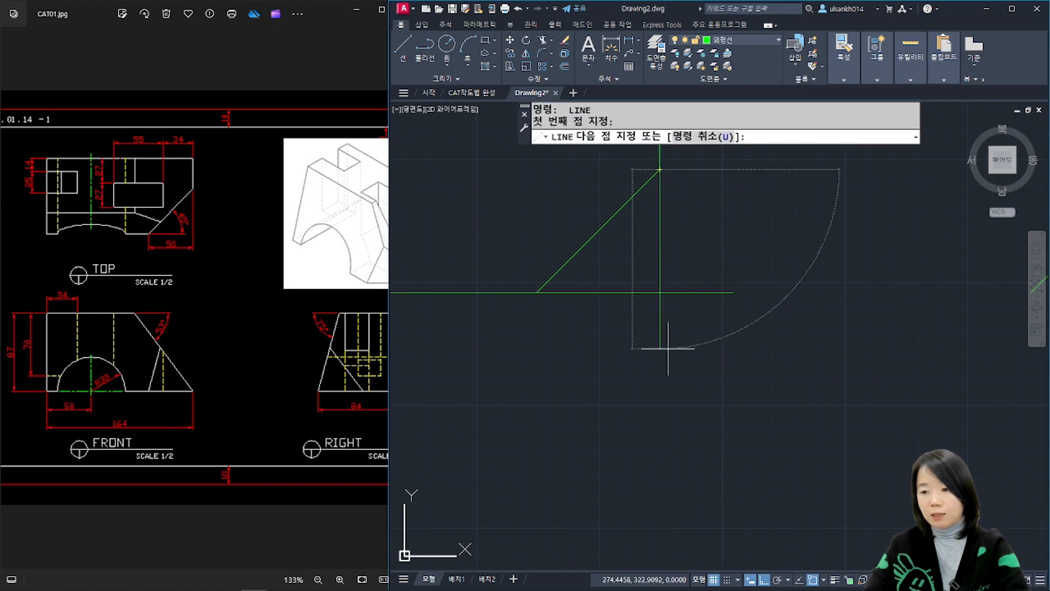
pyautogui.click(664, 345)
pyautogui.press('Return')
# Step: Fillet the two new lines into a sharp lower-right corner outside the TOP view's 45-degree cut
pyautogui.write('f')
pyautogui.press('Return')
pyautogui.click(651, 293)
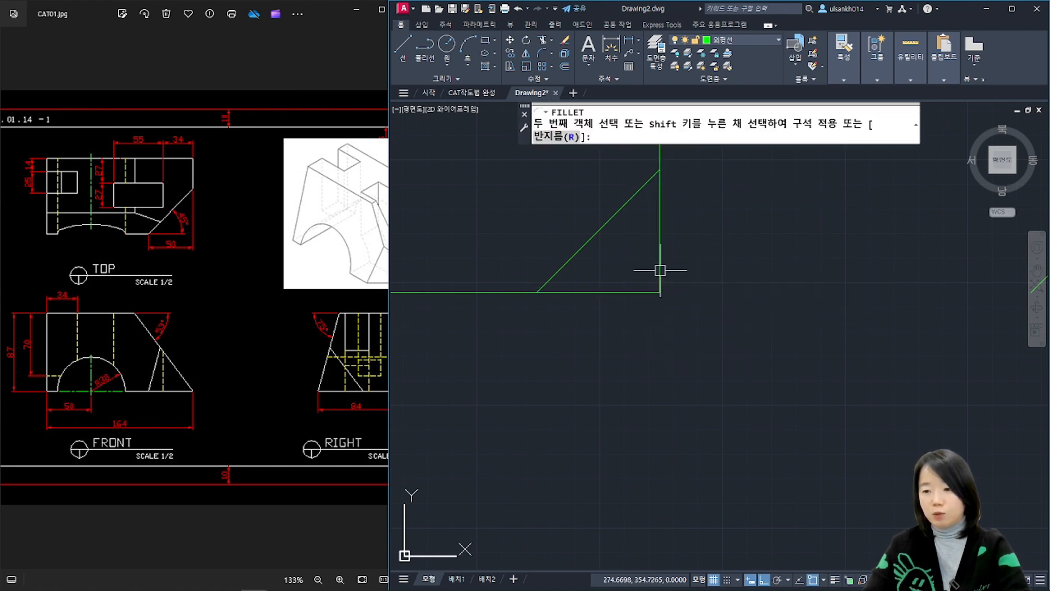
pyautogui.click(660, 270)
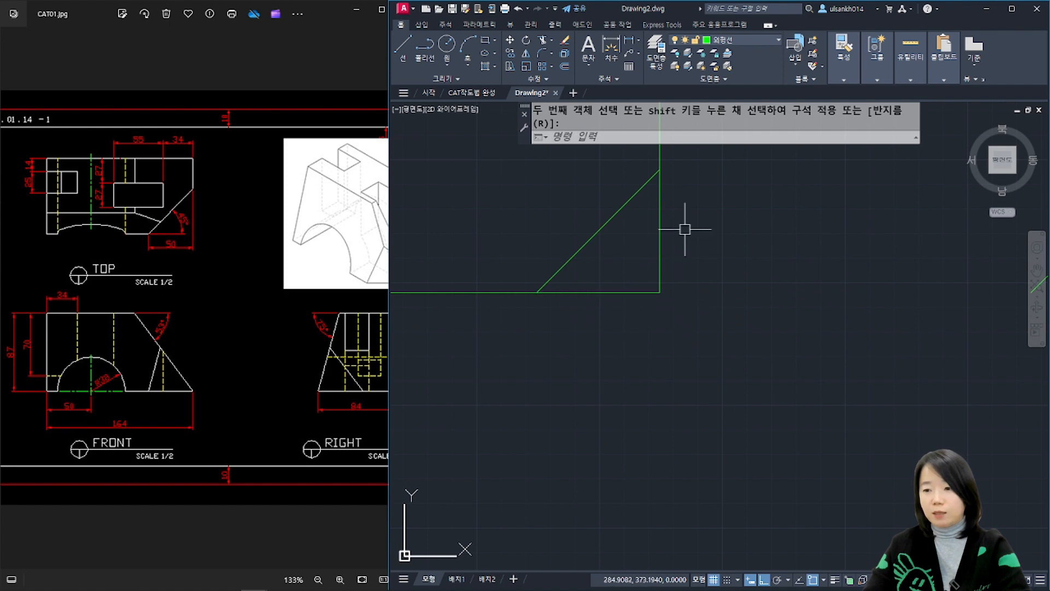
pyautogui.scroll(-4, 548, 331)
pyautogui.scroll(2, 639, 337)
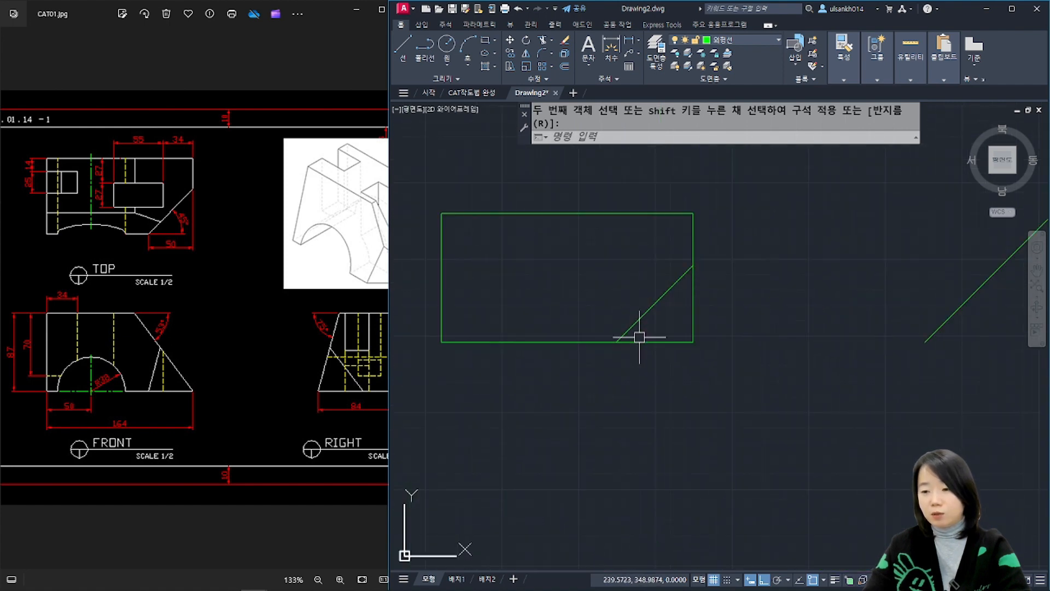
pyautogui.press('Escape')
pyautogui.press('Escape')
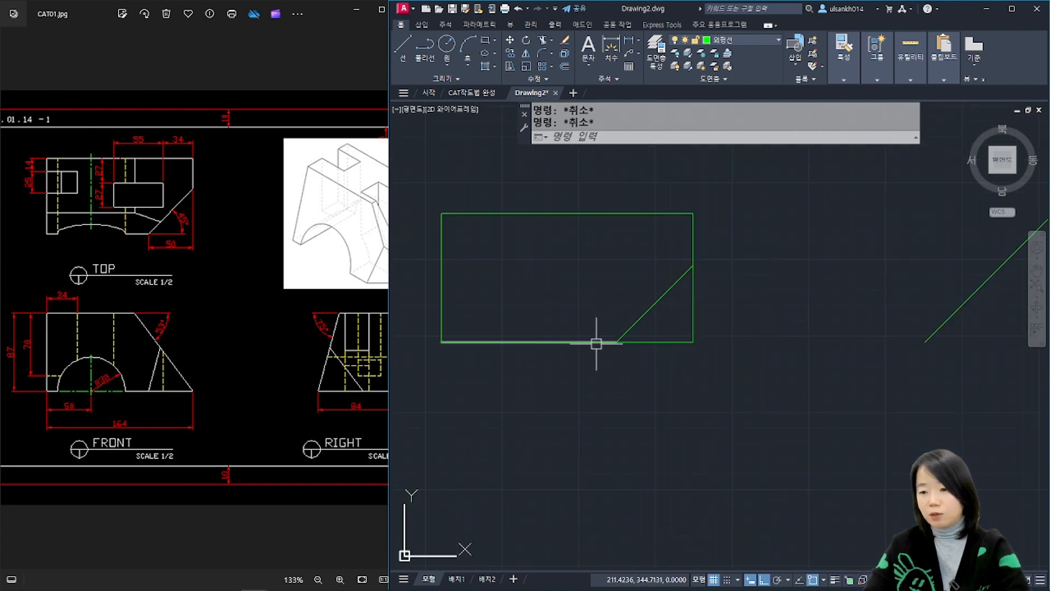
pyautogui.click(597, 343)
pyautogui.scroll(4, 658, 354)
pyautogui.press('Escape')
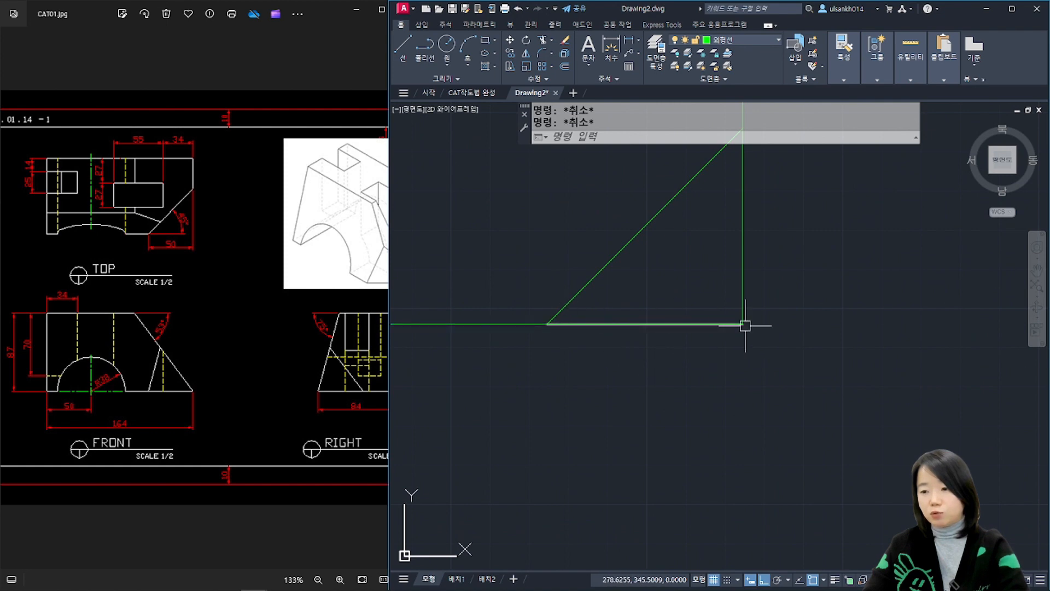
# Step: Draw a vertical construction line through the upper end of the FRONT view's sloped edge, up across the TOP view
pyautogui.scroll(-5, 730, 345)
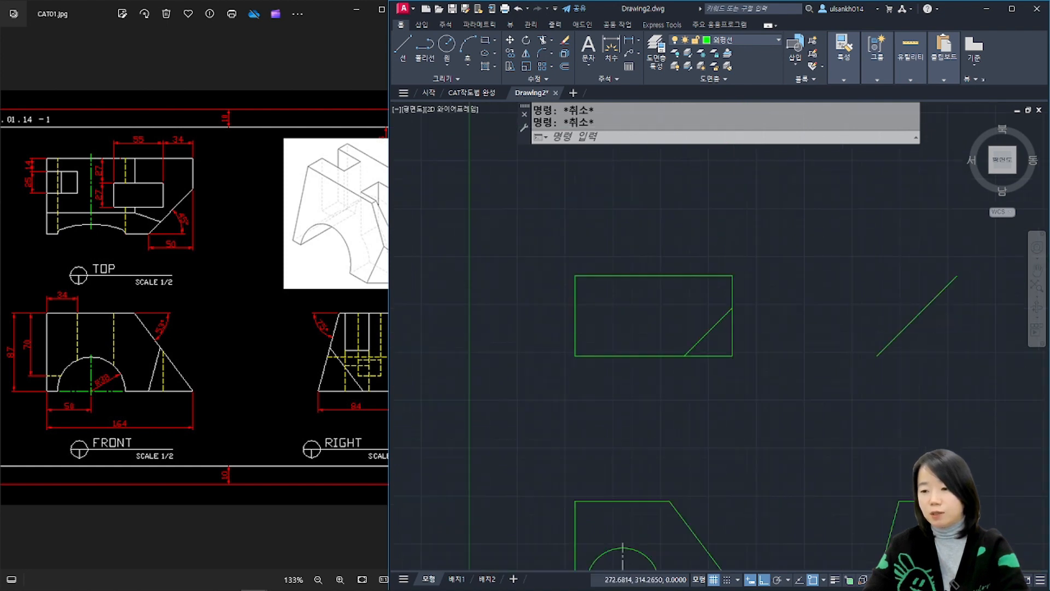
pyautogui.scroll(-2, 709, 143)
pyautogui.write('xl')
pyautogui.press('Return')
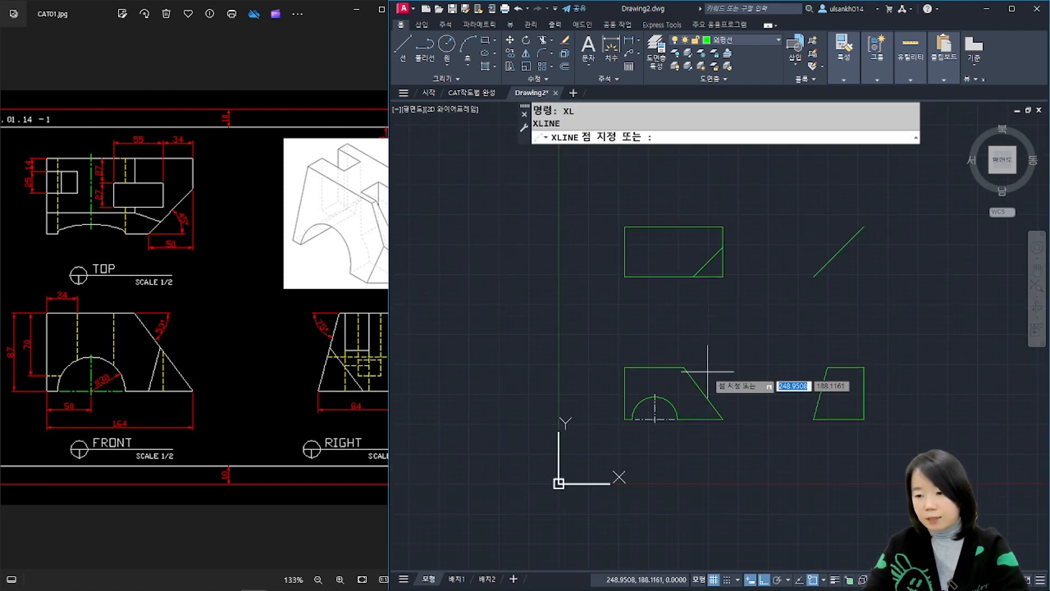
pyautogui.click(684, 367)
pyautogui.click(701, 301)
pyautogui.press('Escape')
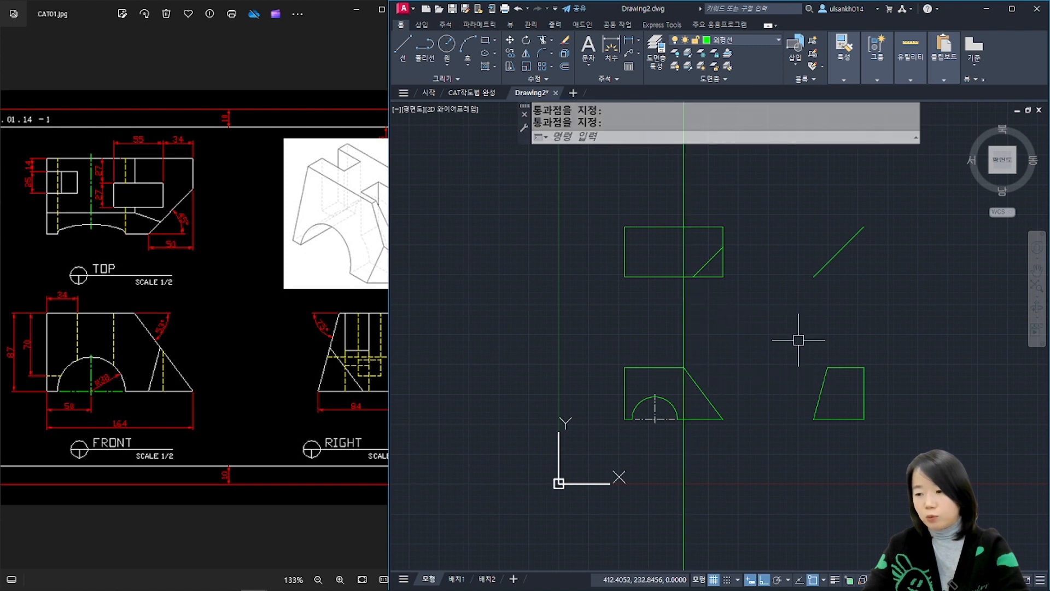
# Step: Draw a vertical construction line through the RIGHT view's upper-left corner, crossing the 45-degree projection line
pyautogui.scroll(2, 823, 353)
pyautogui.press('Return')
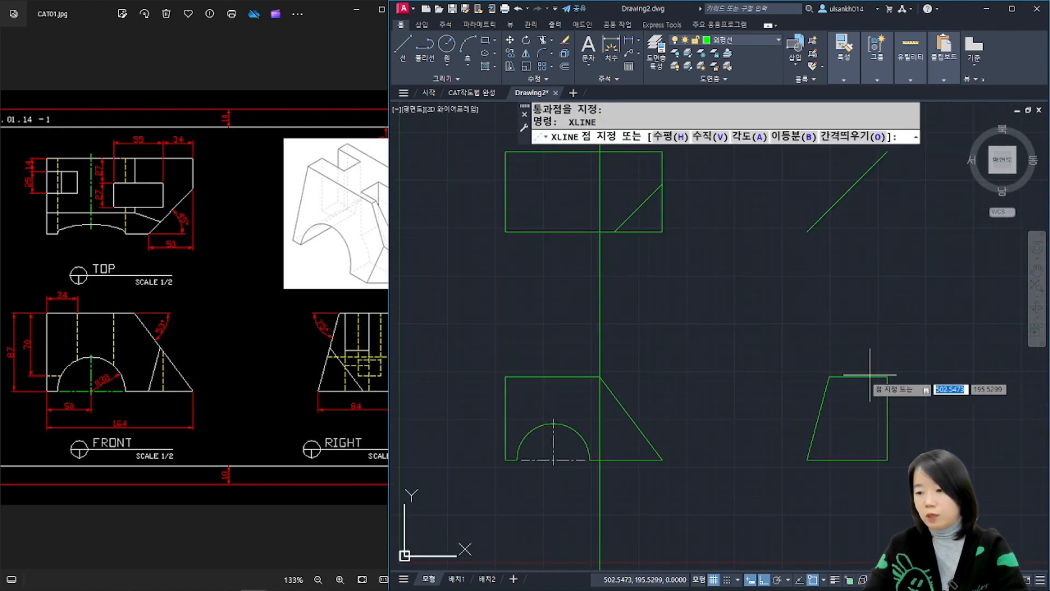
pyautogui.click(830, 376)
pyautogui.click(855, 224)
pyautogui.press('Return')
# Step: Draw a horizontal construction line through the intersection of the vertical and 45-degree projection lines, across the TOP view
pyautogui.scroll(2, 855, 224)
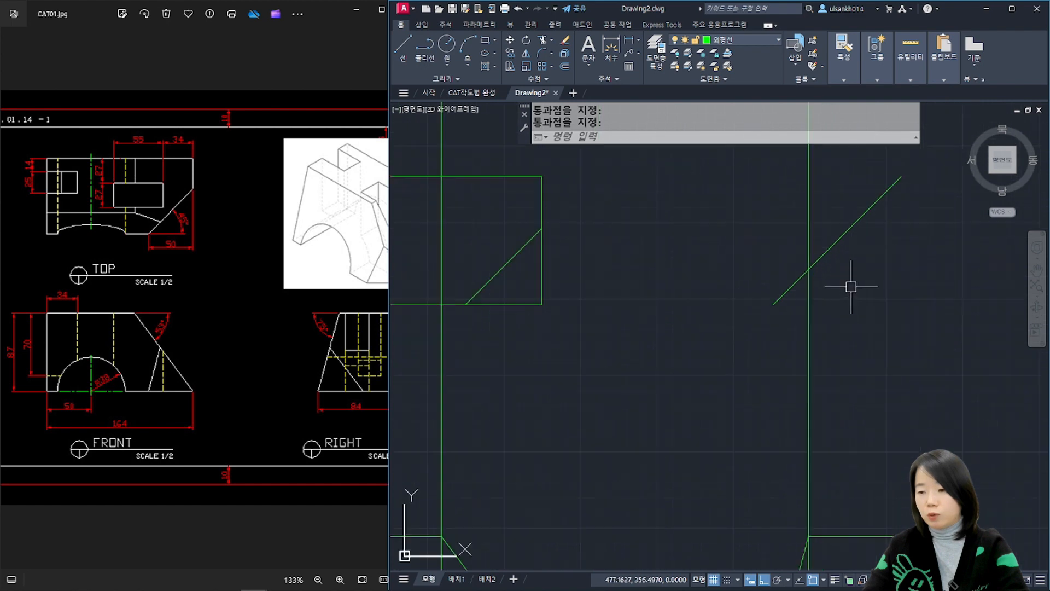
pyautogui.press('Return')
pyautogui.click(809, 269)
pyautogui.click(660, 279)
pyautogui.press('Return')
pyautogui.scroll(-3, 660, 279)
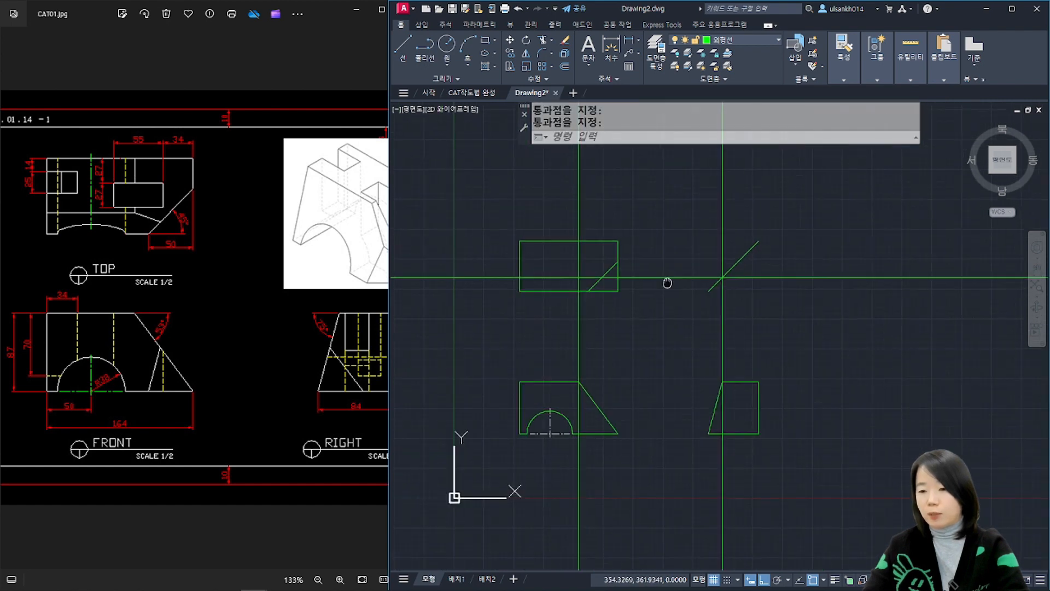
pyautogui.scroll(4, 647, 301)
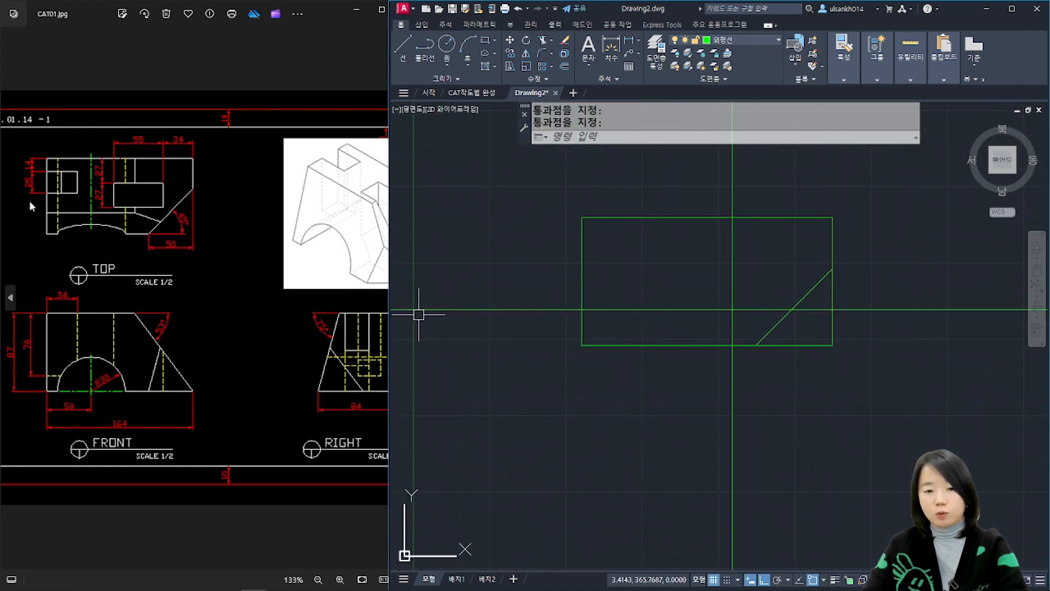
# Step: Trim the vertical and horizontal construction lines in the TOP view to the outline's upper and left edges and their mutual intersection
pyautogui.click(329, 219)
pyautogui.scroll(-3, 327, 234)
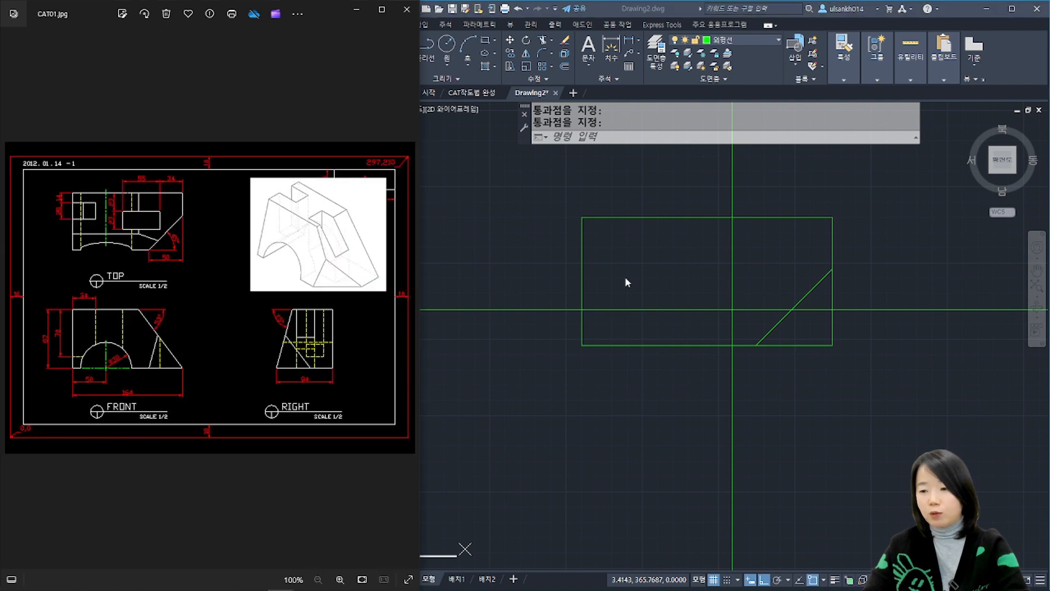
pyautogui.click(769, 280)
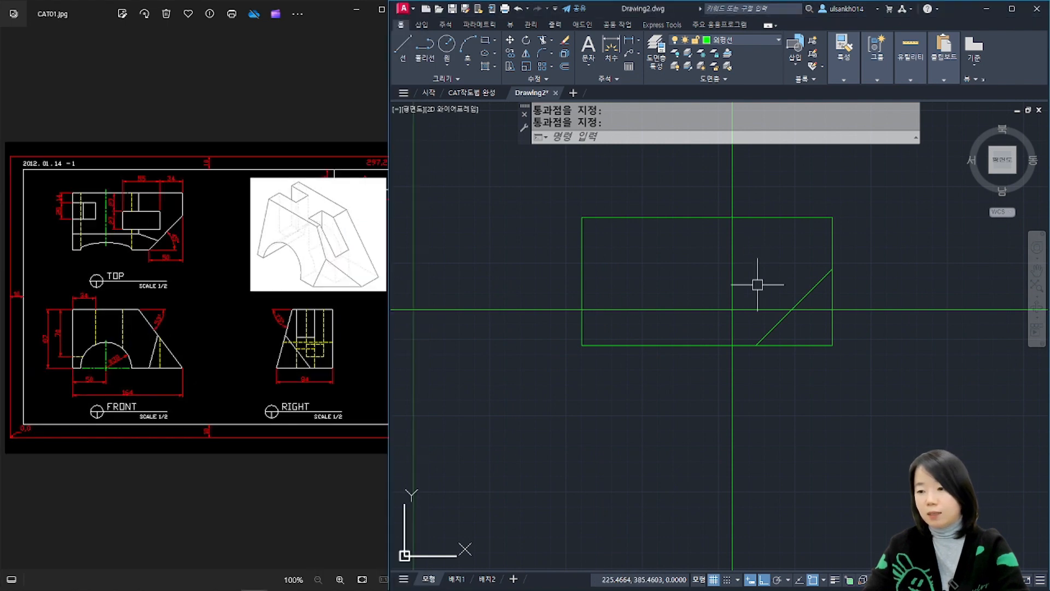
pyautogui.write('tr')
pyautogui.press('Return')
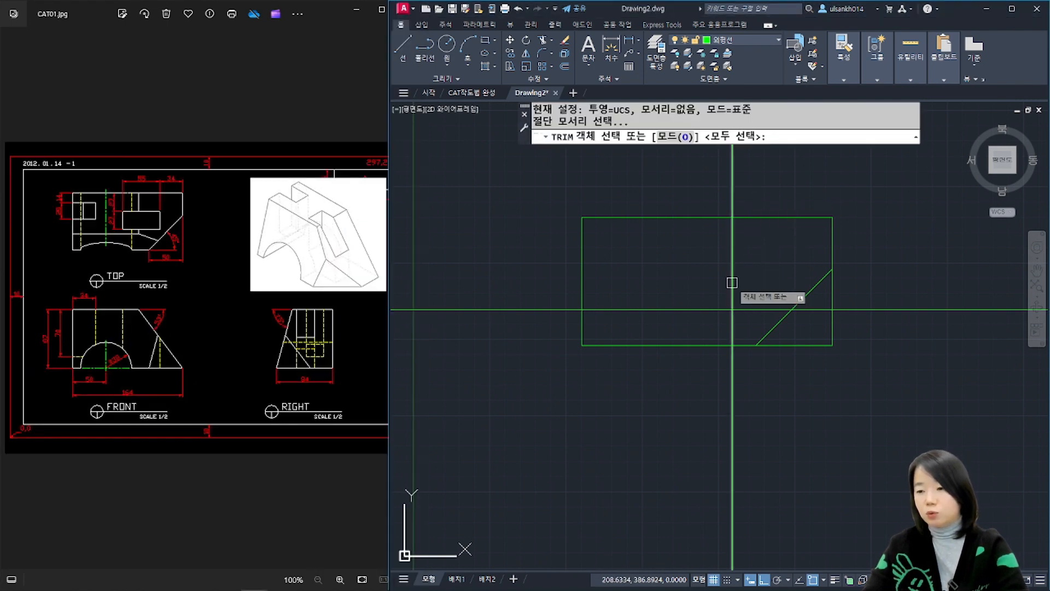
pyautogui.click(741, 209)
pyautogui.click(548, 333)
pyautogui.press('Return')
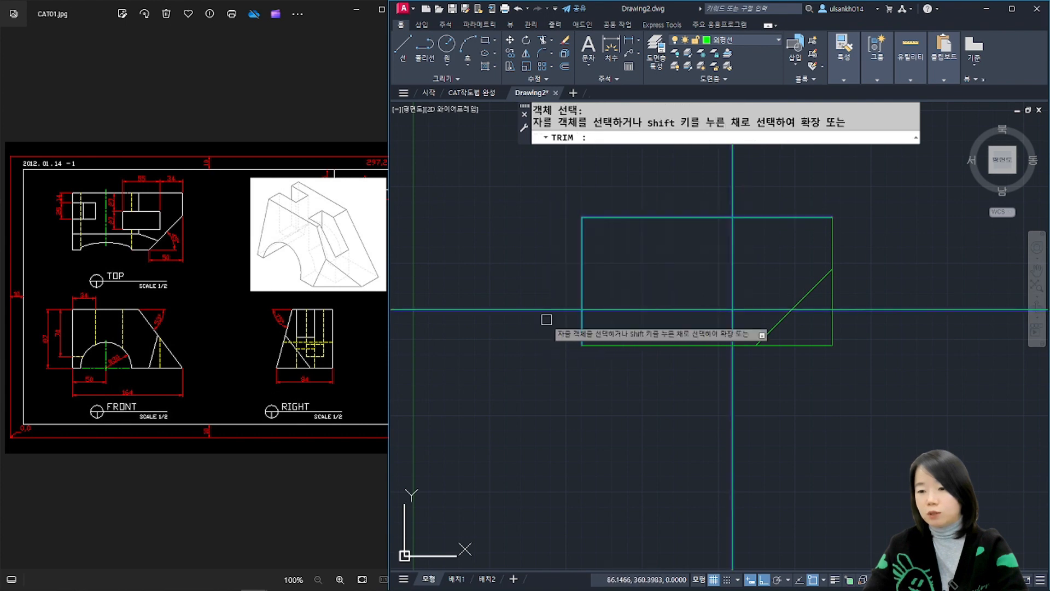
pyautogui.click(548, 312)
pyautogui.click(733, 184)
pyautogui.click(731, 323)
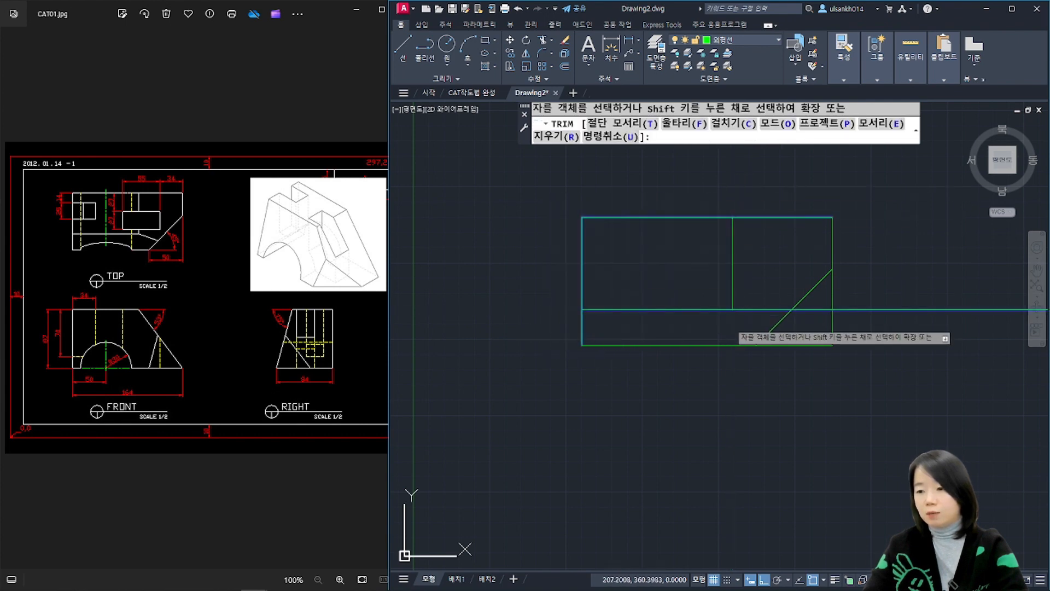
pyautogui.click(746, 310)
pyautogui.press('Return')
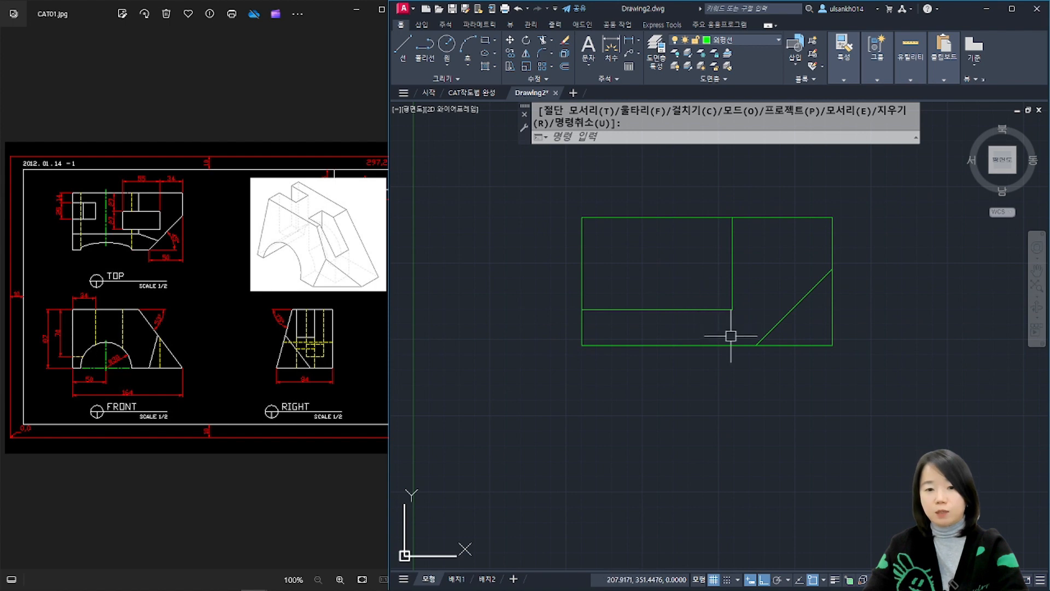
# Step: Draw a line from the trimmed lines' intersection to the TOP view's lower-right corner, crossing the 45-degree cut
pyautogui.scroll(2, 643, 303)
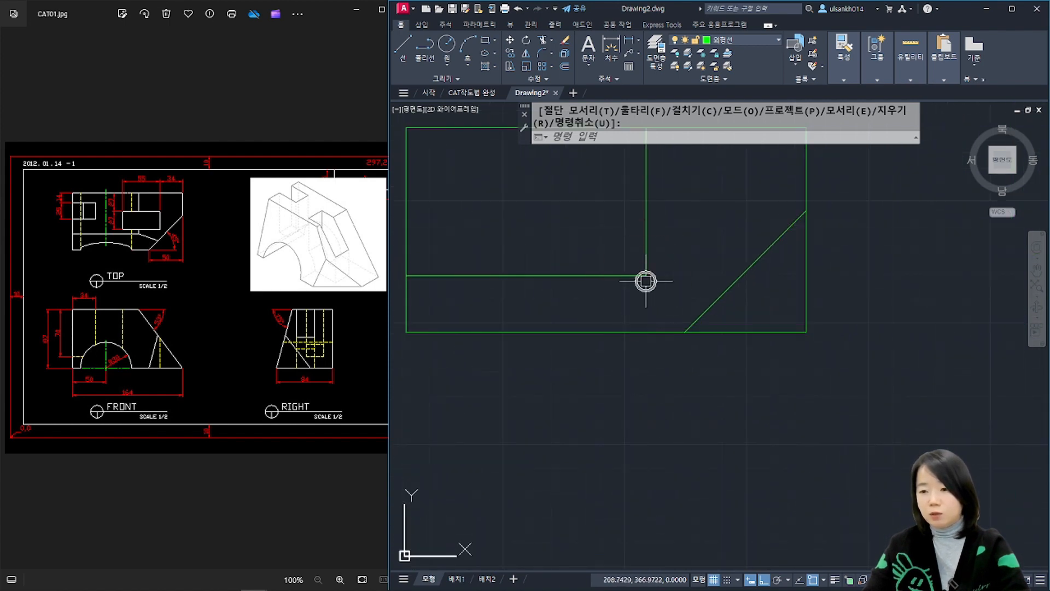
pyautogui.write('L')
pyautogui.press('Return')
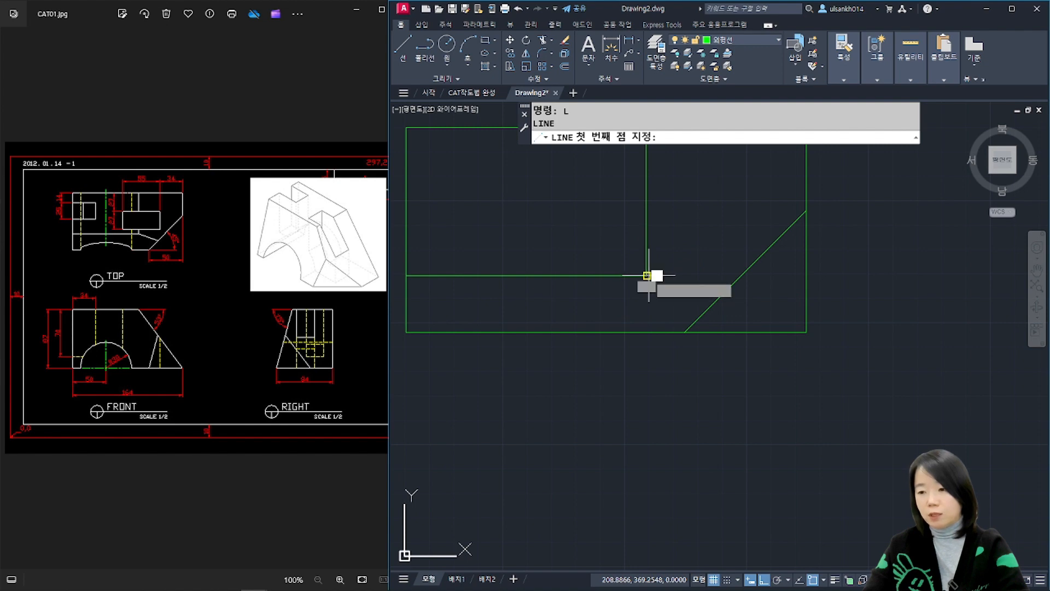
pyautogui.click(647, 275)
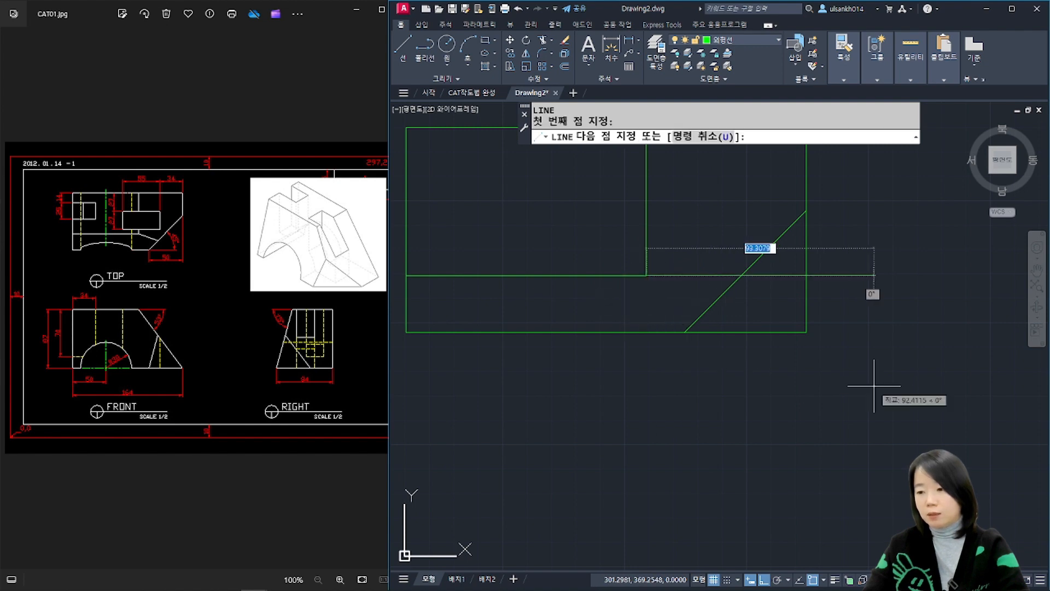
pyautogui.click(806, 332)
pyautogui.press('Return')
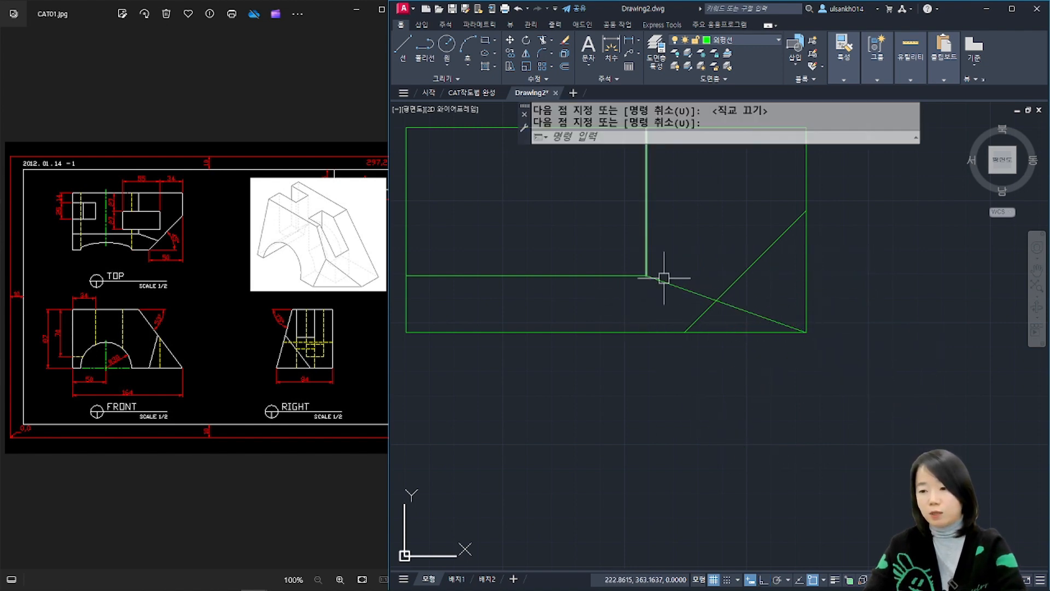
pyautogui.click(163, 287)
pyautogui.scroll(3, 163, 198)
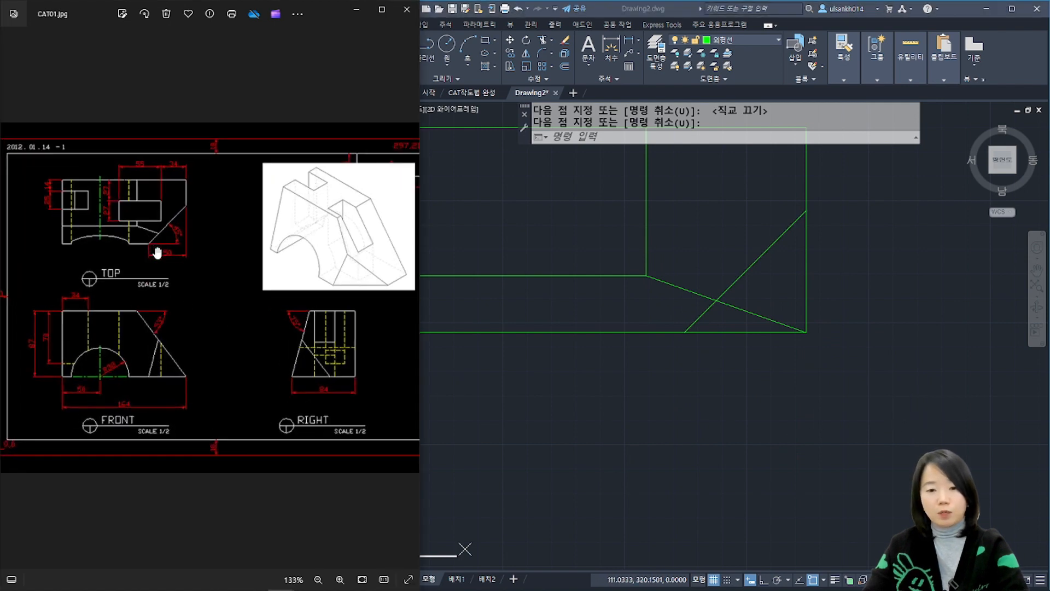
pyautogui.click(463, 331)
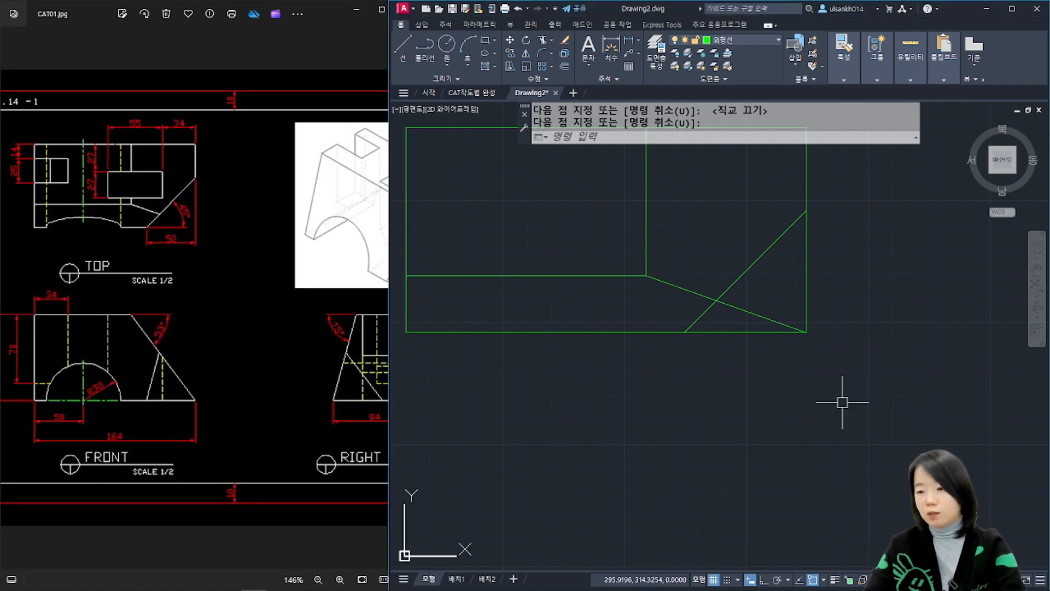
# Step: Trim the slanted inner edge past the chamfer line in the top view and erase the leftover lower-right corner segments
pyautogui.write('tr')
pyautogui.press('Return')
pyautogui.press('Return')
pyautogui.click(772, 320)
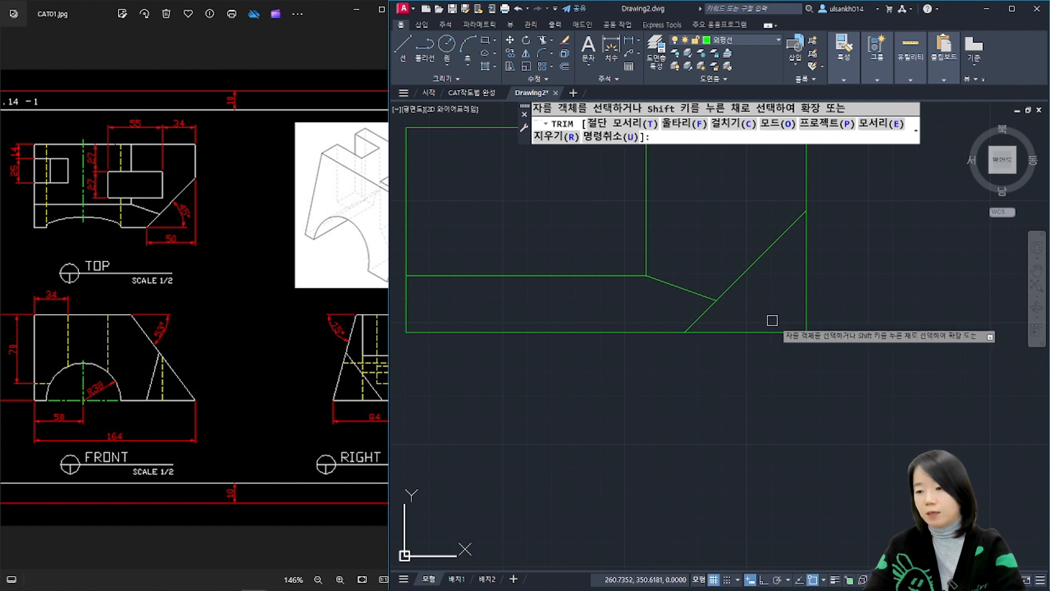
pyautogui.press('Return')
pyautogui.click(837, 306)
pyautogui.click(767, 359)
pyautogui.press('Delete')
pyautogui.scroll(-4, 766, 362)
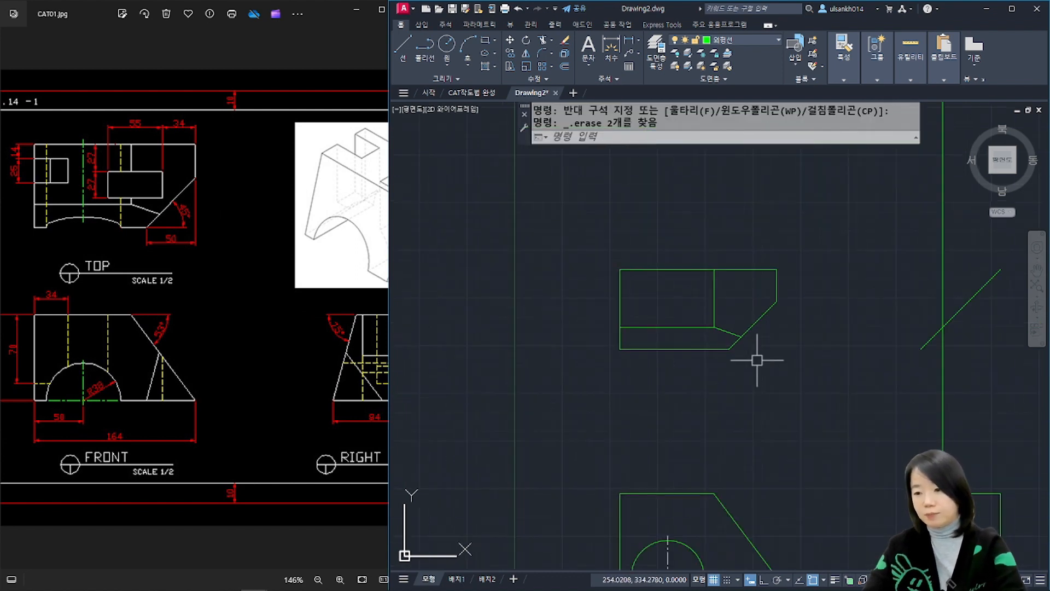
# Step: Erase the vertical construction line running through the right view and the 45-degree projection line
pyautogui.click(935, 366)
pyautogui.click(898, 368)
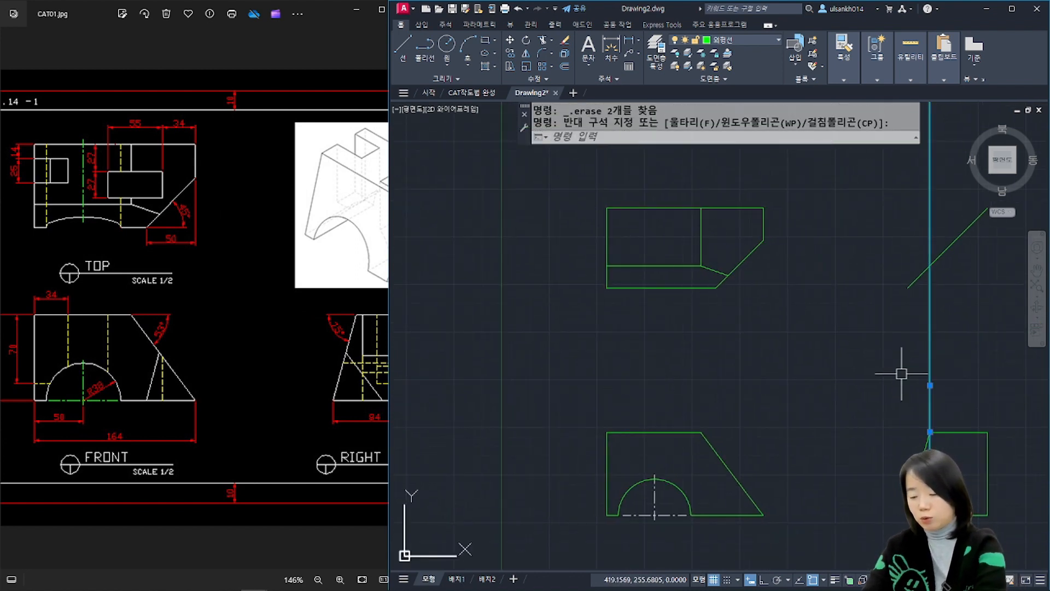
pyautogui.press('Delete')
# Step: With Ortho on, draw vertical construction lines through the chamfer's lower end and its junction with the slanted edge in the top view
pyautogui.moveTo(765, 466); pyautogui.dragTo(766, 418, button='middle')
pyautogui.write('x')
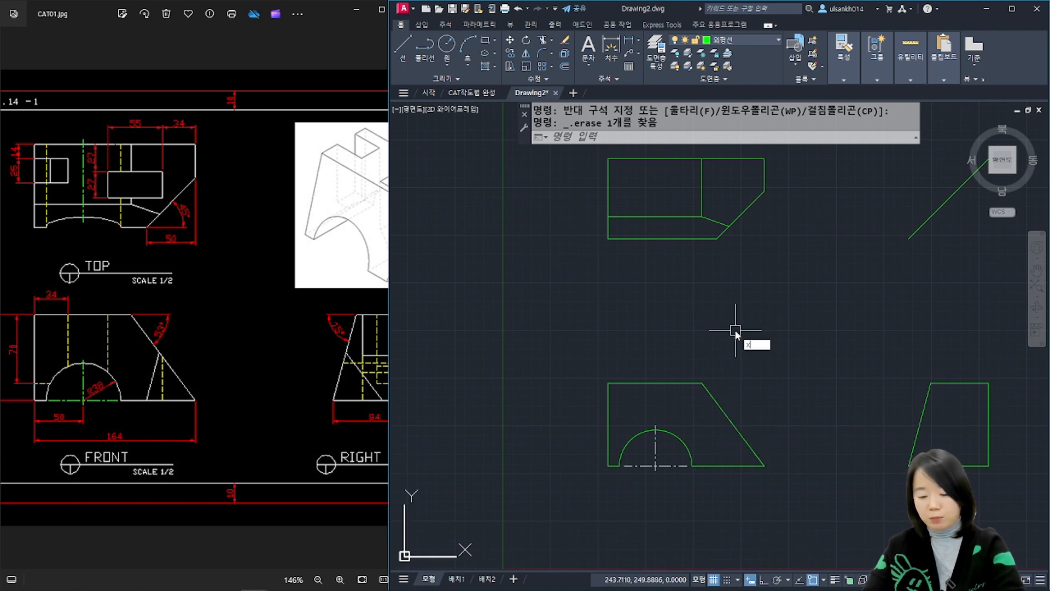
pyautogui.write('l')
pyautogui.press('Return')
pyautogui.click(717, 239)
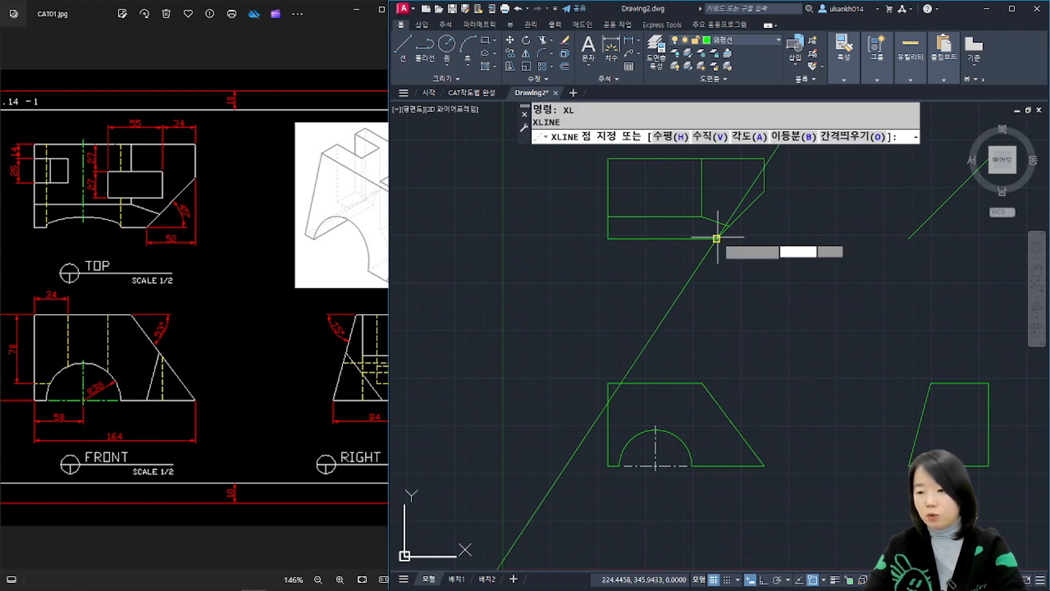
pyautogui.press('F8')
pyautogui.click(739, 241)
pyautogui.press('Return')
pyautogui.scroll(4, 739, 236)
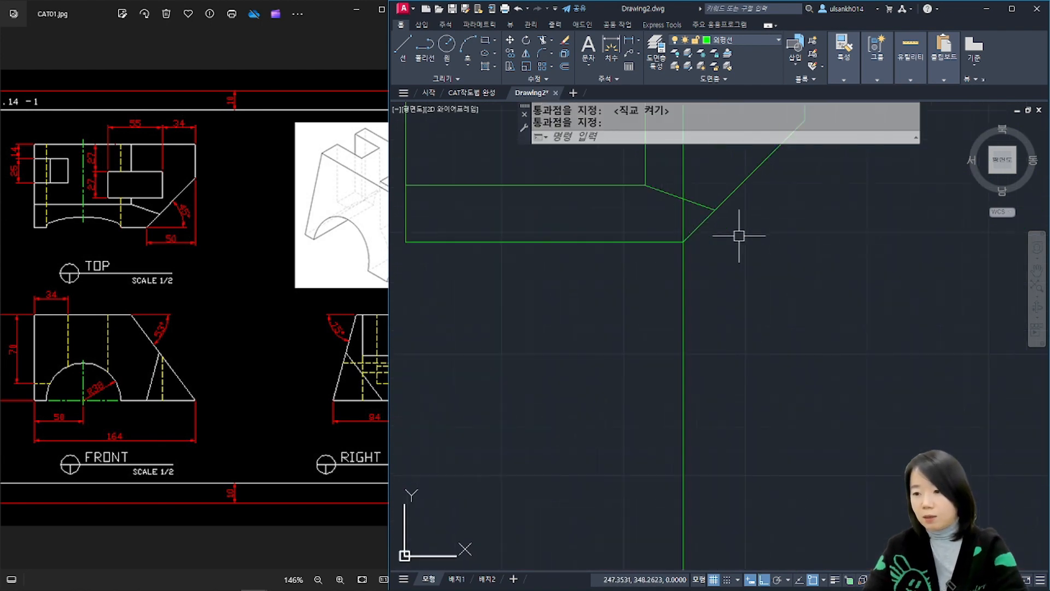
pyautogui.press('Return')
pyautogui.click(711, 206)
pyautogui.click(746, 346)
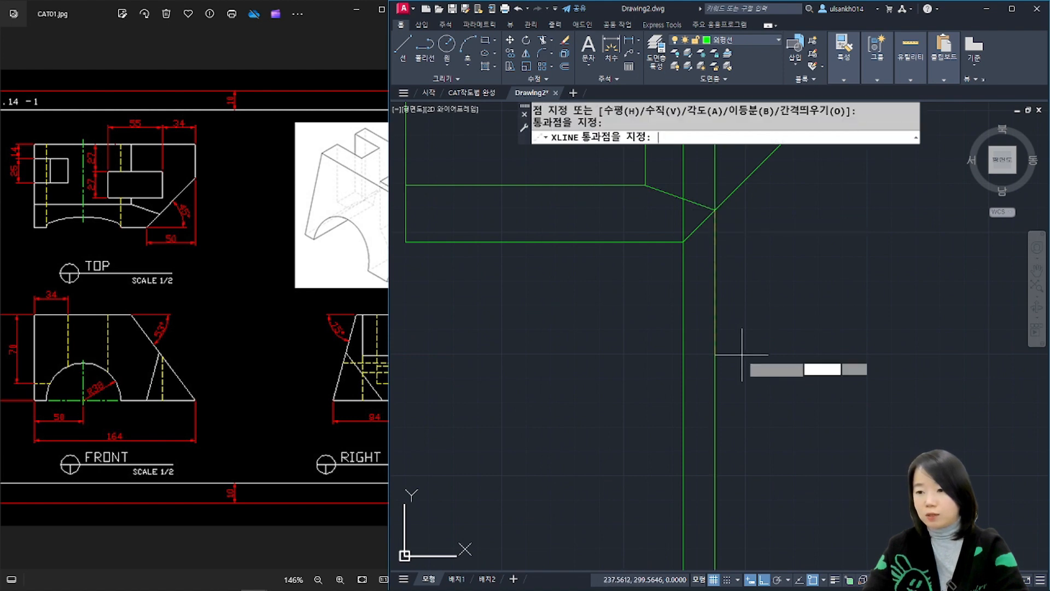
pyautogui.press('Return')
# Step: Draw a line in the front view from the sloped edge's crossing with one construction line to the base's crossing with the other
pyautogui.scroll(-4, 767, 457)
pyautogui.moveTo(753, 500); pyautogui.dragTo(781, 349, button='middle')
pyautogui.scroll(2, 745, 403)
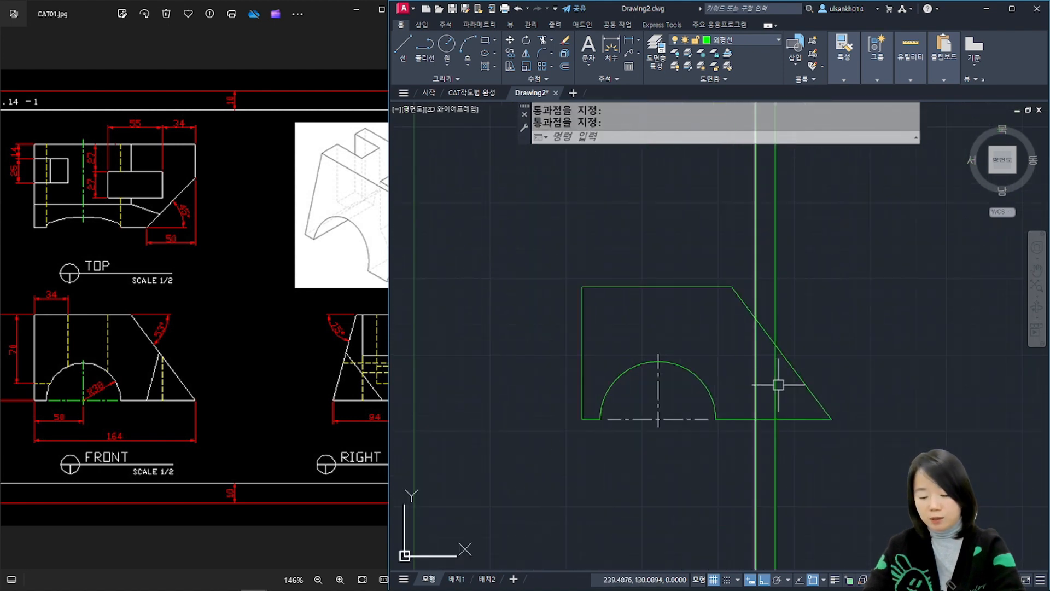
pyautogui.write('l')
pyautogui.press('Return')
pyautogui.click(775, 346)
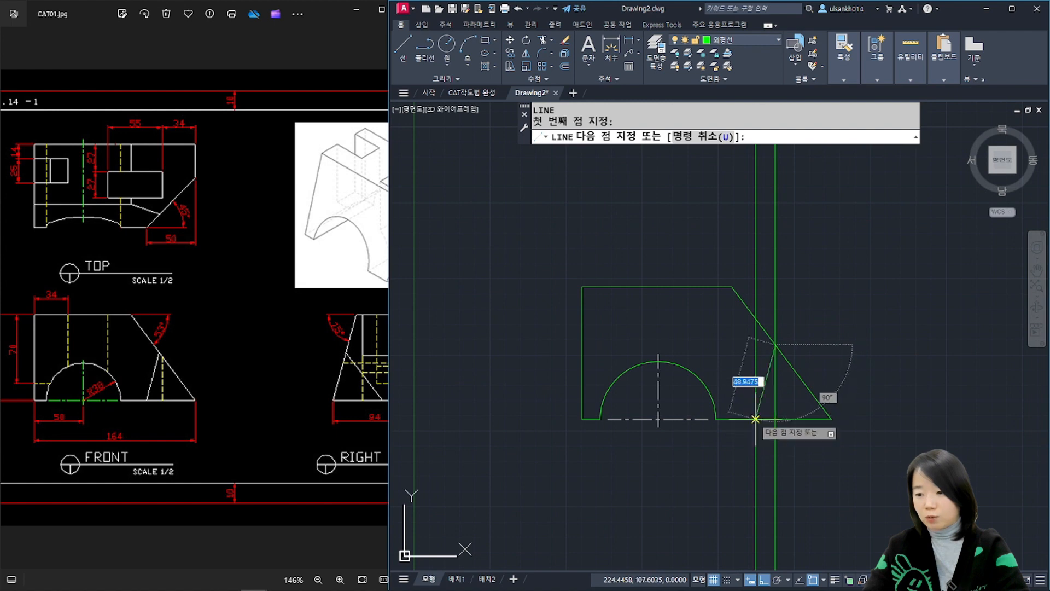
pyautogui.click(783, 433)
pyautogui.press('Return')
pyautogui.write('tr')
pyautogui.press('Return')
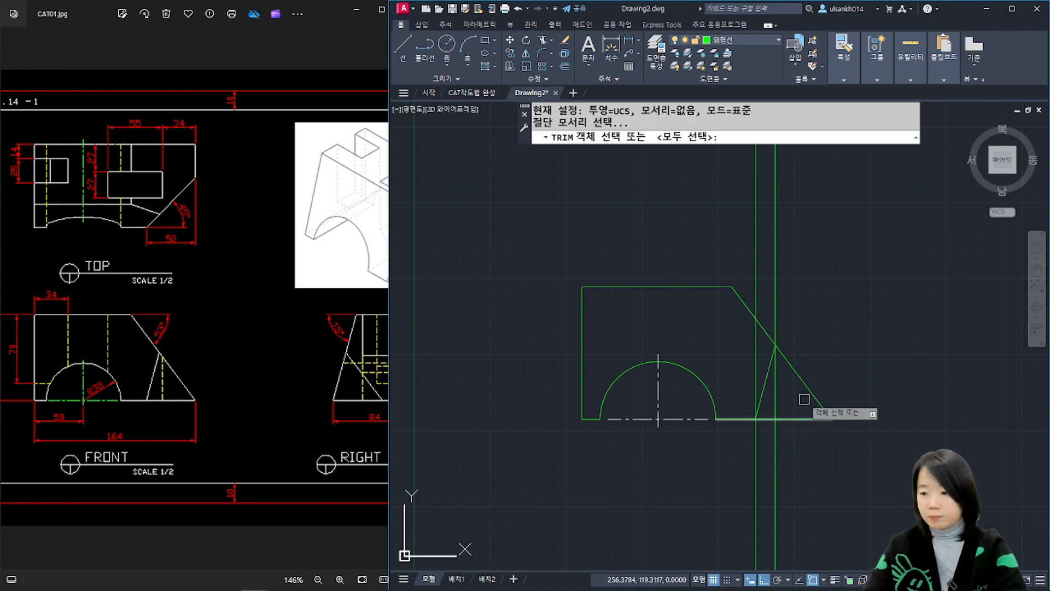
pyautogui.scroll(-3, 788, 394)
pyautogui.press('Escape')
# Step: Erase the two vertical construction lines between the top and front views
pyautogui.click(785, 293)
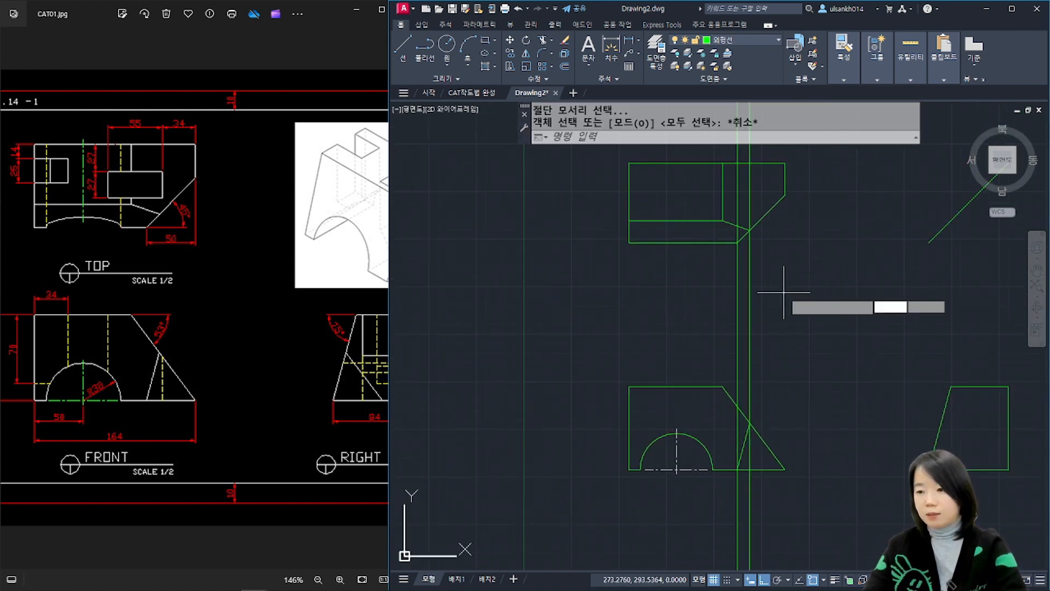
pyautogui.click(692, 316)
pyautogui.press('Delete')
# Step: Draw horizontal construction lines through the chamfer's junction with the slanted edge and through its upper end in the top view
pyautogui.moveTo(883, 337); pyautogui.dragTo(833, 360, button='middle')
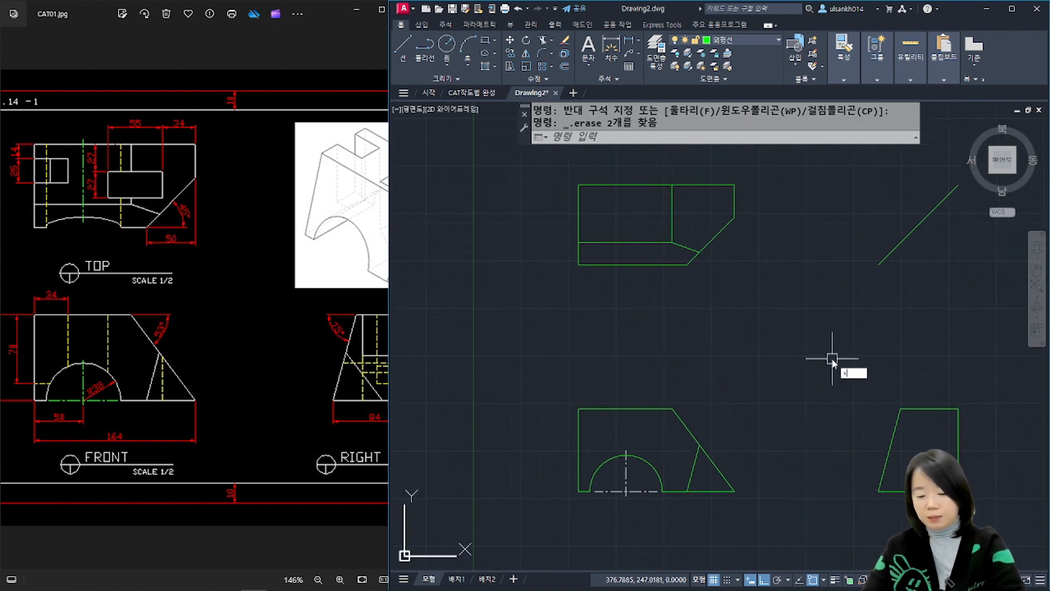
pyautogui.write('xl')
pyautogui.press('Return')
pyautogui.click(700, 252)
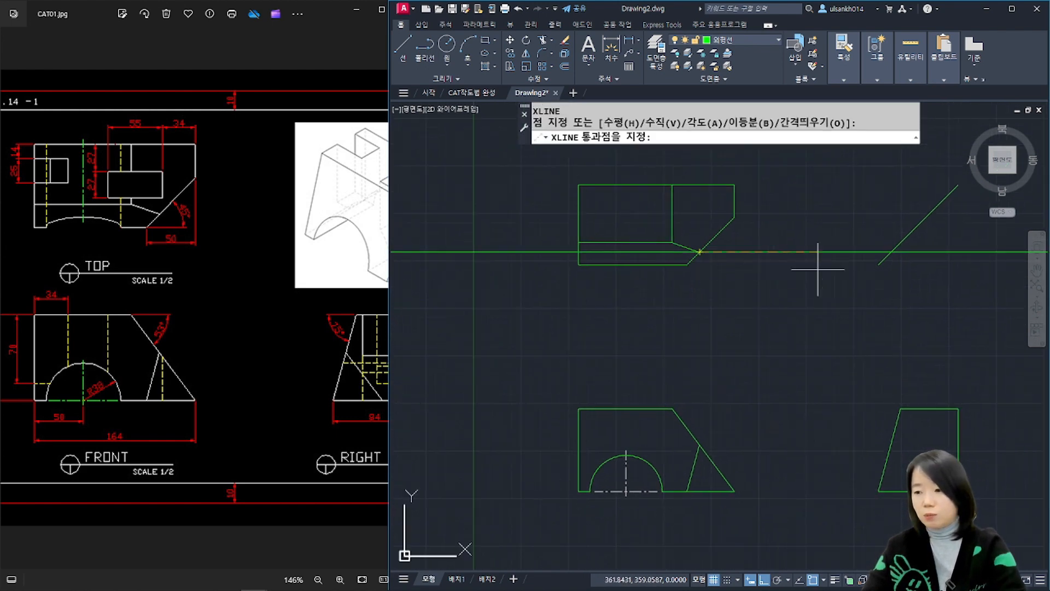
pyautogui.click(809, 265)
pyautogui.press('Return')
pyautogui.scroll(2, 757, 228)
pyautogui.press('Return')
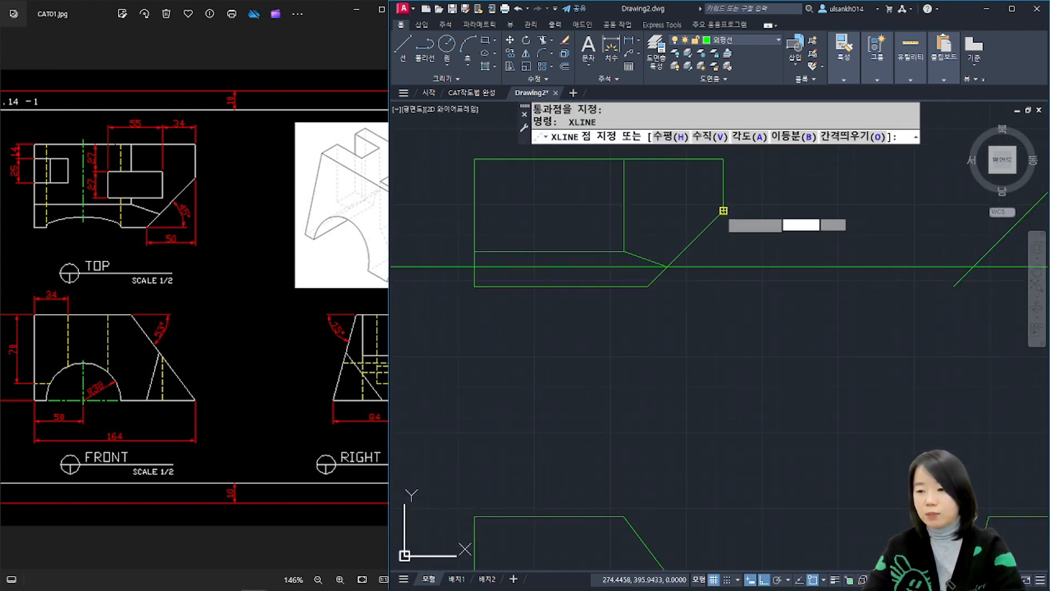
pyautogui.click(723, 210)
pyautogui.click(821, 230)
pyautogui.press('Return')
pyautogui.scroll(-2, 752, 294)
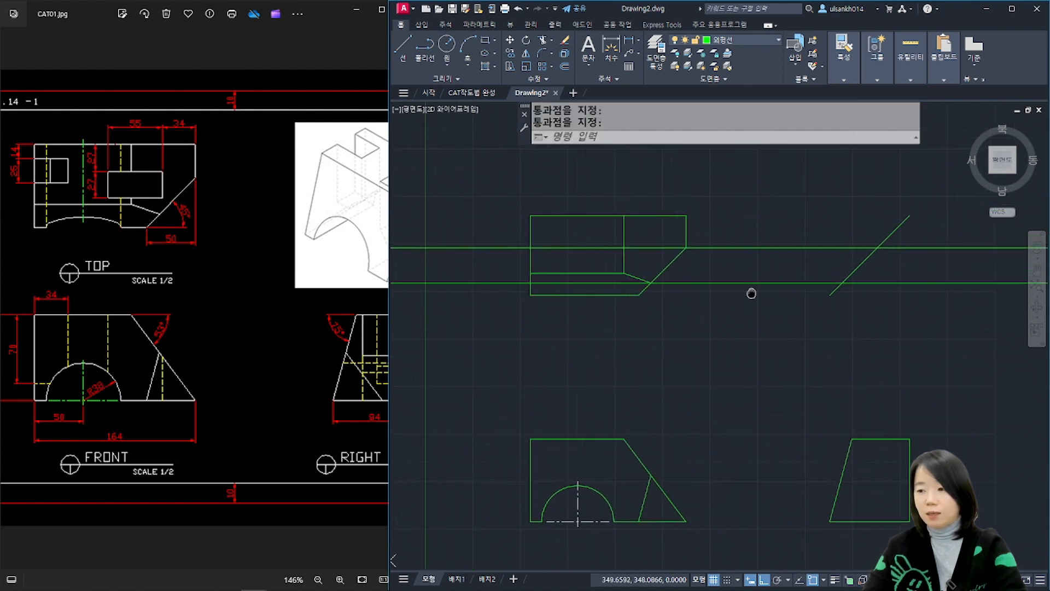
# Step: Draw vertical construction lines down through the two points where the horizontal construction lines cross the 45-degree projection line
pyautogui.press('Return')
pyautogui.click(831, 280)
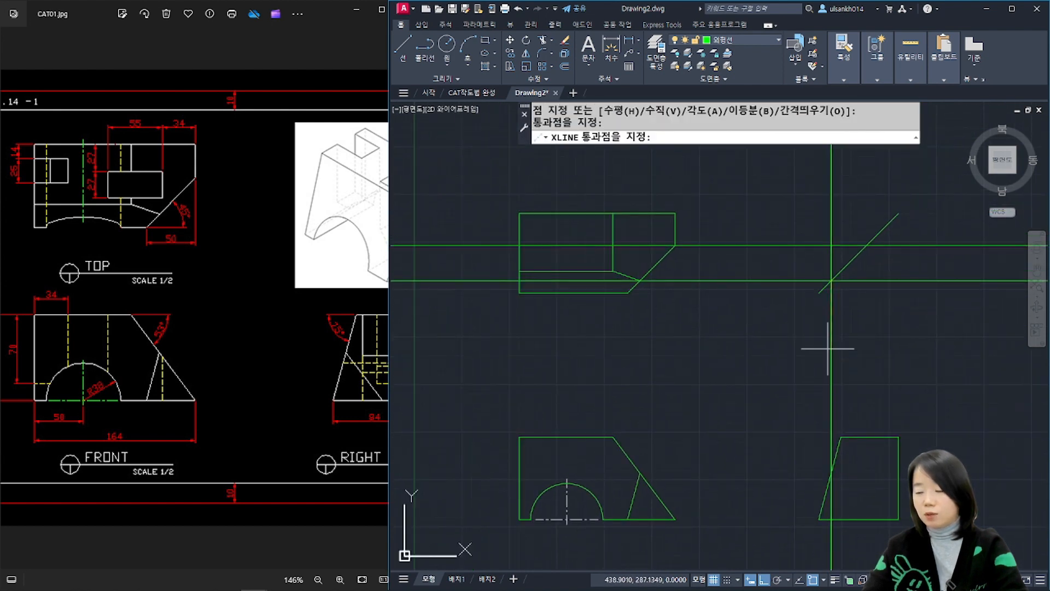
pyautogui.click(828, 348)
pyautogui.press('Return')
pyautogui.press('Return')
pyautogui.click(867, 245)
pyautogui.click(861, 508)
pyautogui.press('Return')
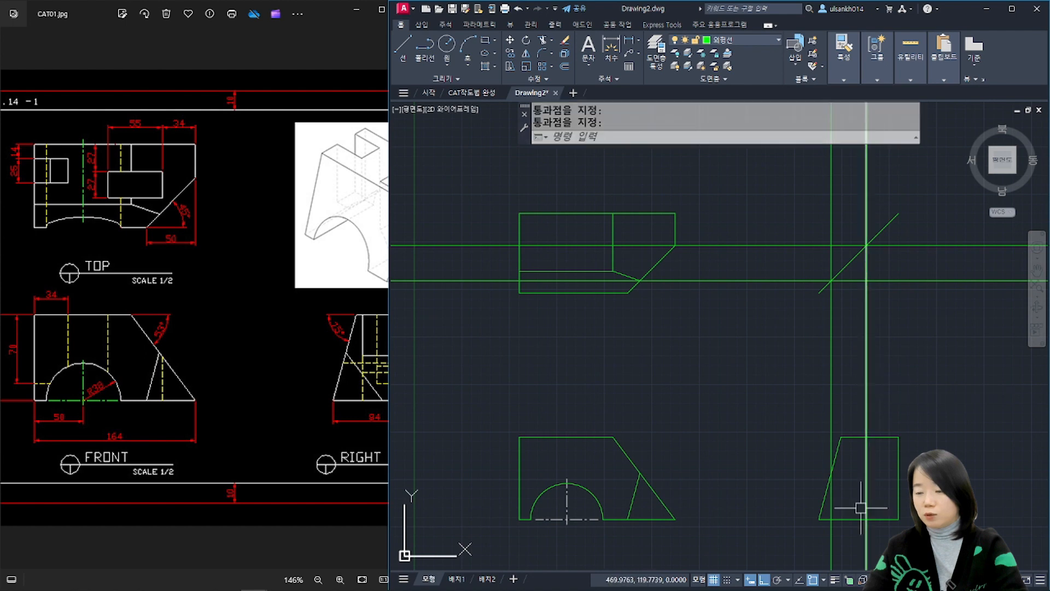
# Step: Draw the chamfer edge in the right view from the sloped side to the base, at their crossings with the vertical construction lines
pyautogui.moveTo(861, 508); pyautogui.dragTo(820, 387, button='middle')
pyautogui.write('L')
pyautogui.press('Return')
pyautogui.scroll(6, 793, 360)
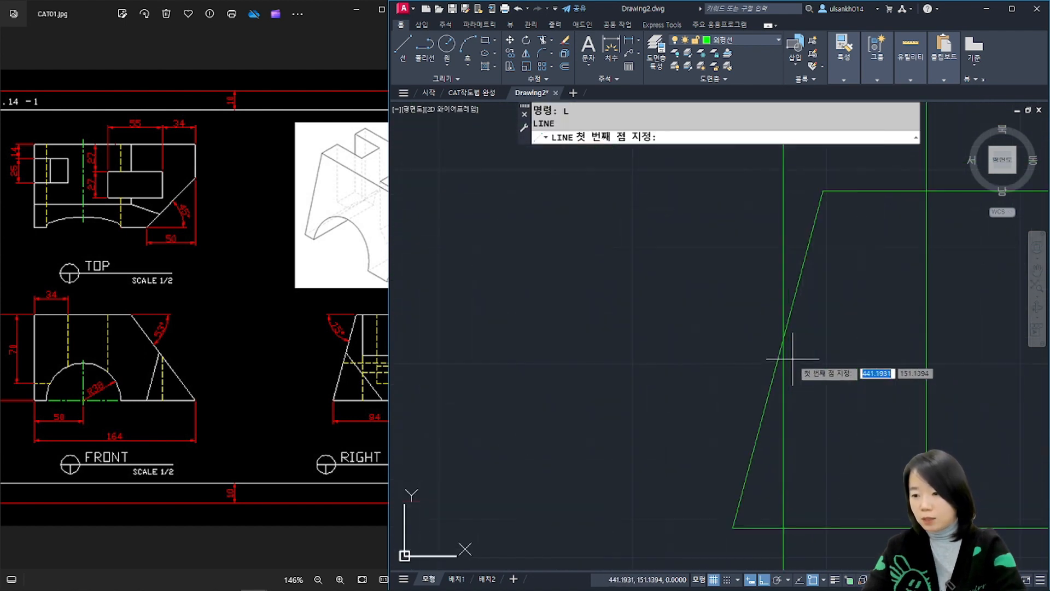
pyautogui.scroll(2, 777, 350)
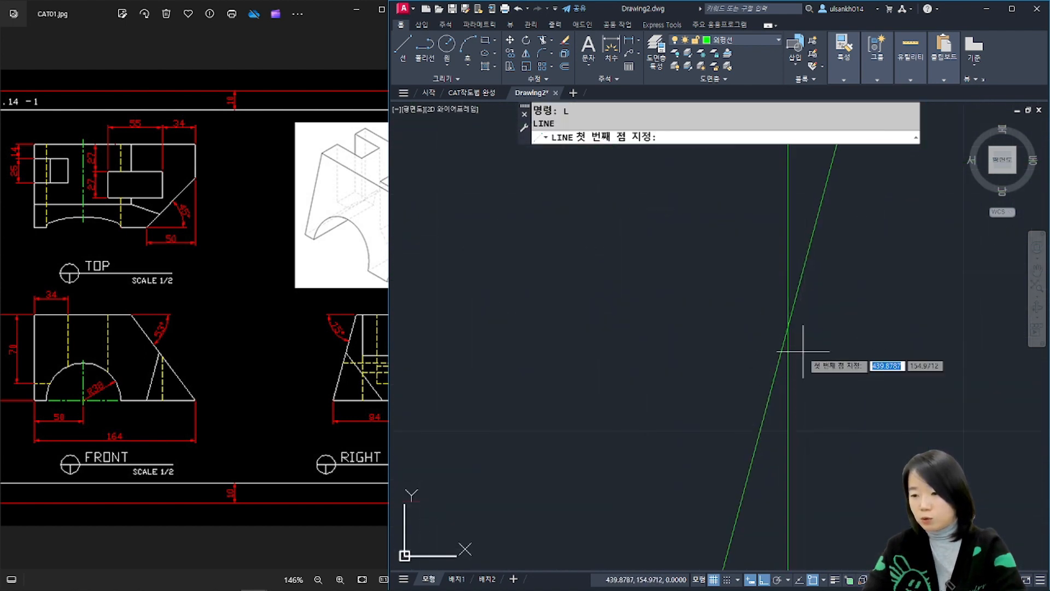
pyautogui.click(788, 328)
pyautogui.scroll(-4, 867, 434)
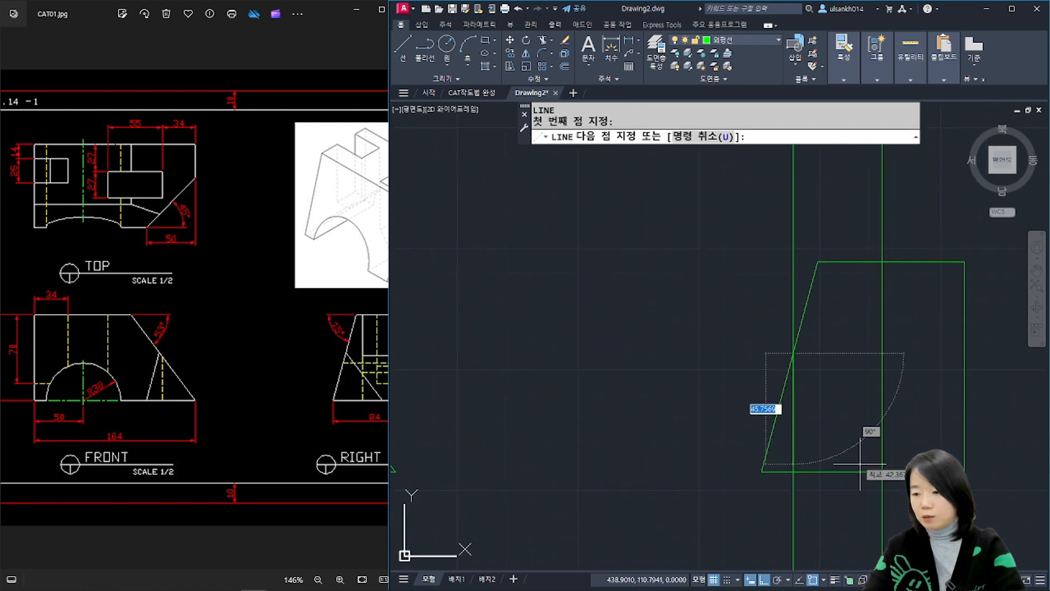
pyautogui.click(882, 471)
pyautogui.press('space')
# Step: Erase the two horizontal and two vertical construction lines used to project the chamfer
pyautogui.scroll(-4, 875, 511)
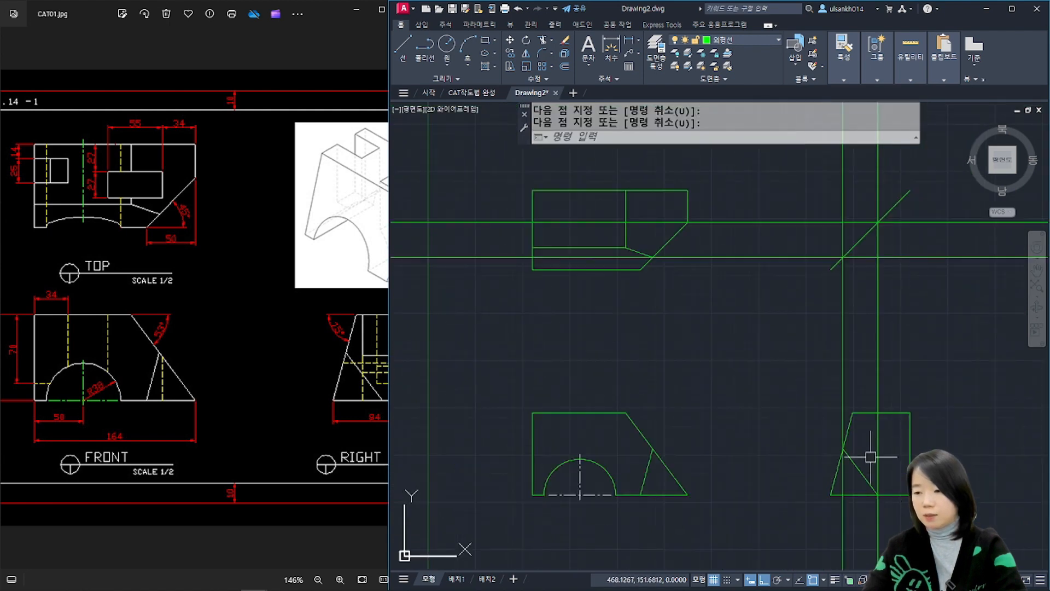
pyautogui.write('e')
pyautogui.press('space')
pyautogui.click(911, 336)
pyautogui.click(775, 307)
pyautogui.click(776, 191)
pyautogui.click(738, 278)
pyautogui.press('space')
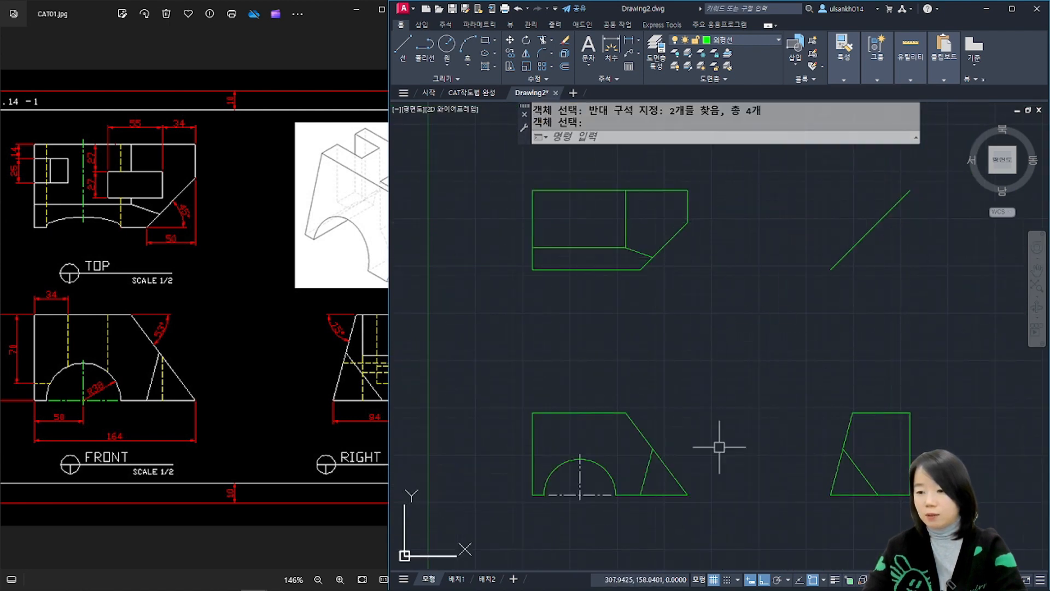
# Step: Draw vertical and horizontal construction lines through the centre of the arc in the front view
pyautogui.moveTo(716, 475); pyautogui.dragTo(740, 434, button='middle')
pyautogui.click(242, 486)
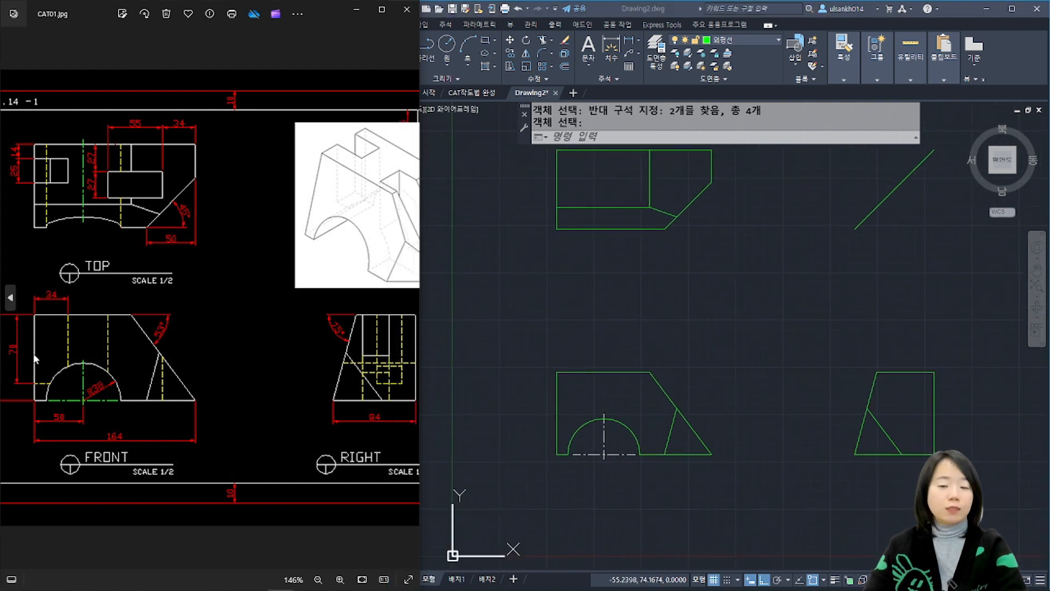
pyautogui.scroll(-2, 242, 403)
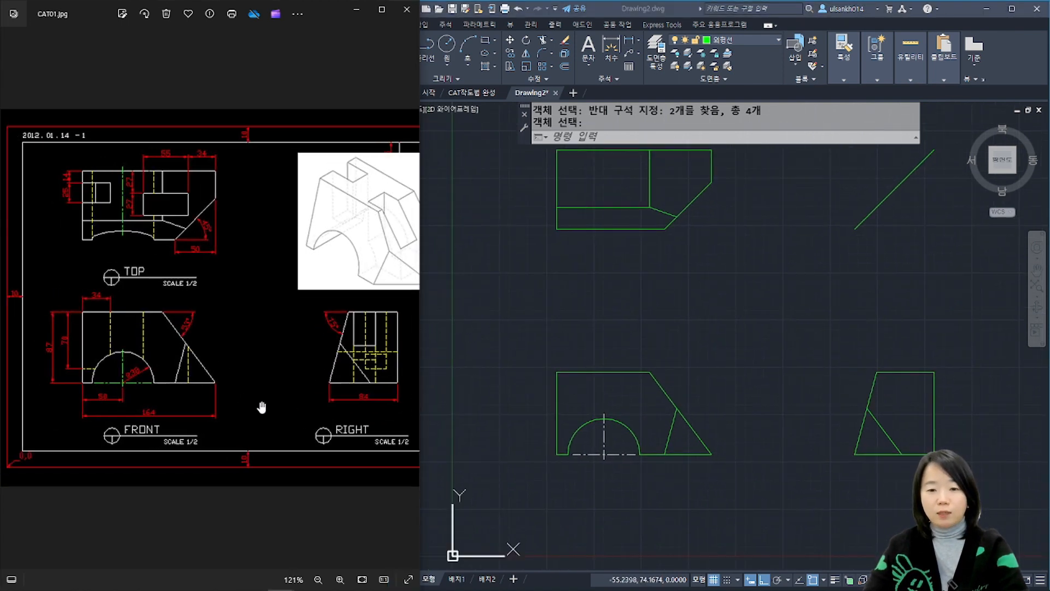
pyautogui.click(706, 397)
pyautogui.moveTo(715, 380); pyautogui.dragTo(725, 415, button='middle')
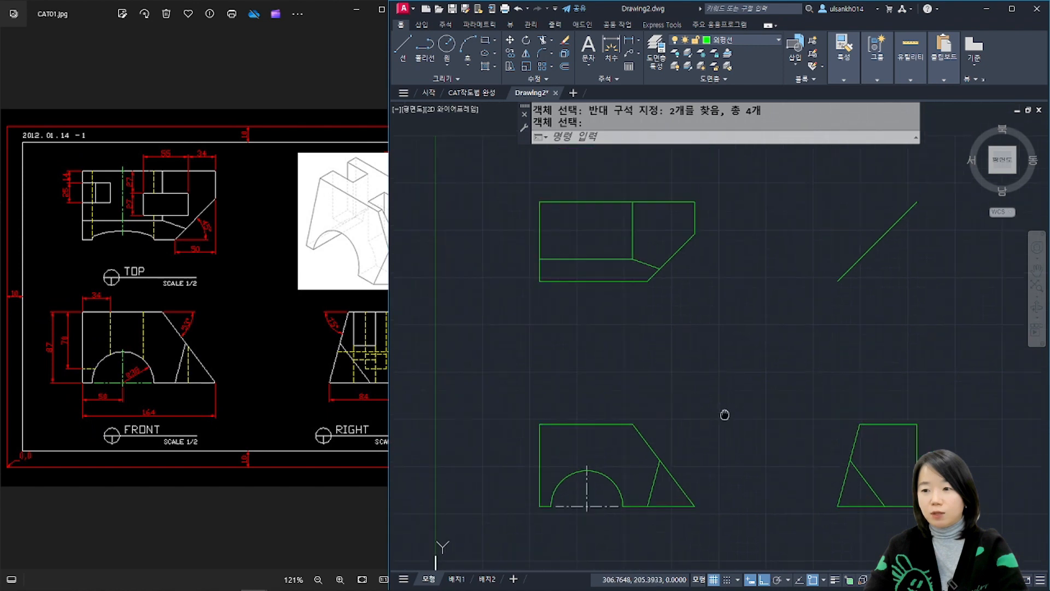
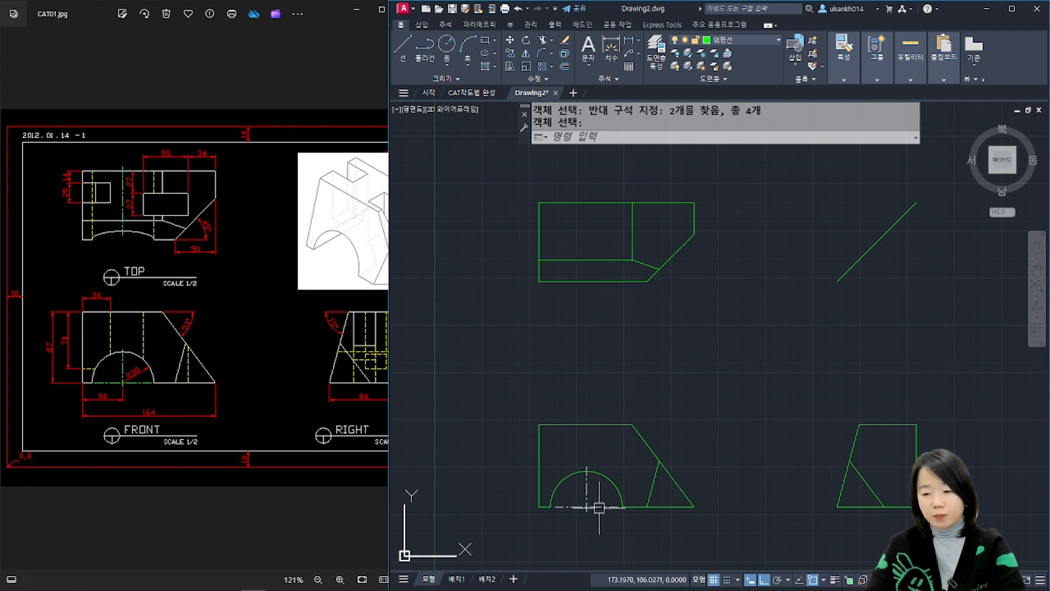
pyautogui.write('xl')
pyautogui.press('Return')
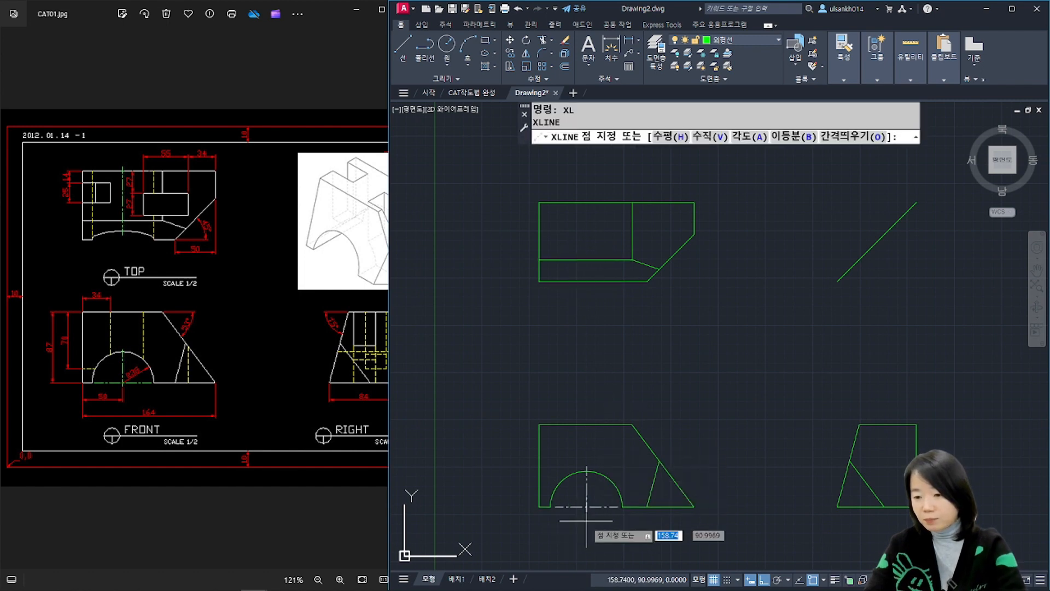
pyautogui.click(586, 506)
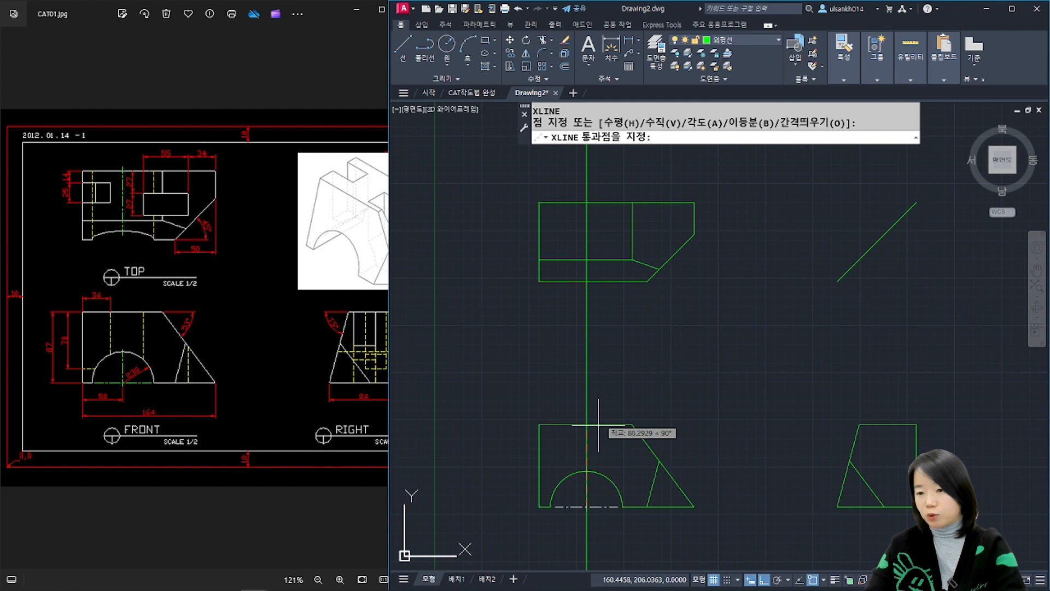
pyautogui.click(615, 328)
pyautogui.press('Return')
pyautogui.press('Return')
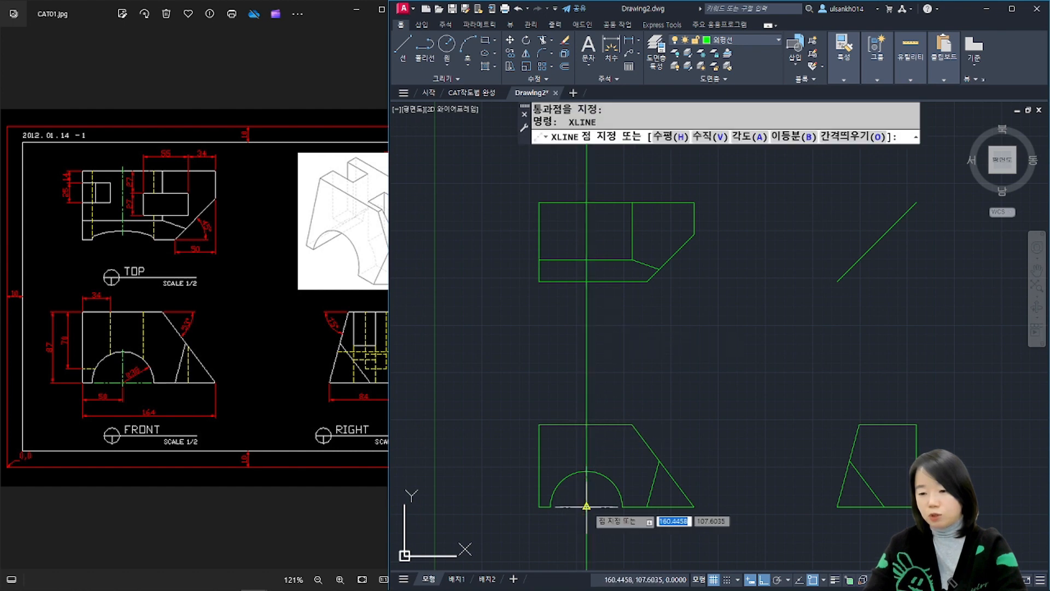
pyautogui.click(586, 506)
pyautogui.click(837, 507)
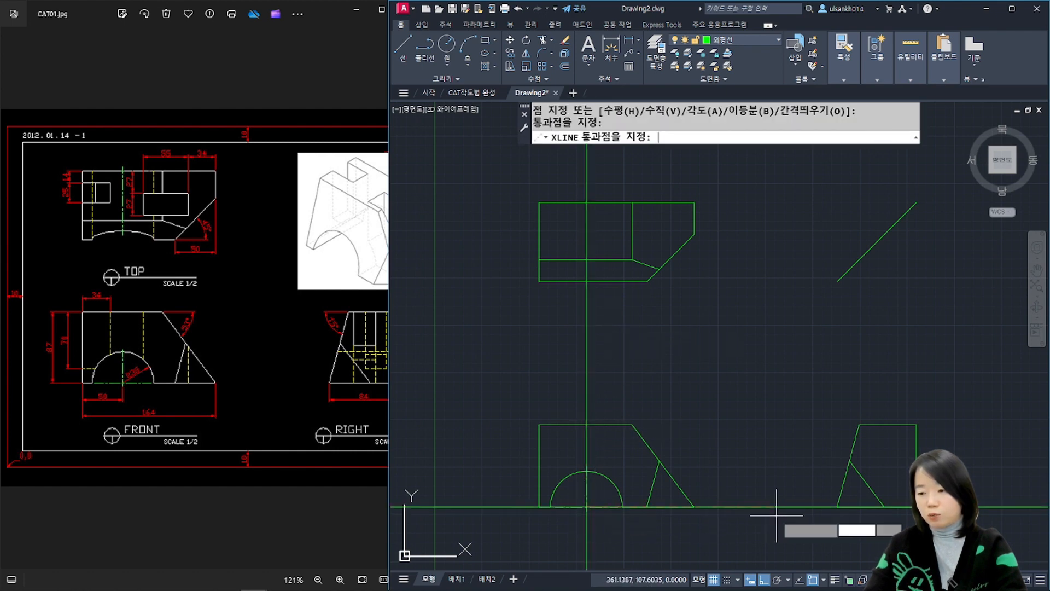
pyautogui.press('Return')
# Step: Draw a vertical construction line through the lower-left corner of the right view
pyautogui.scroll(2, 868, 506)
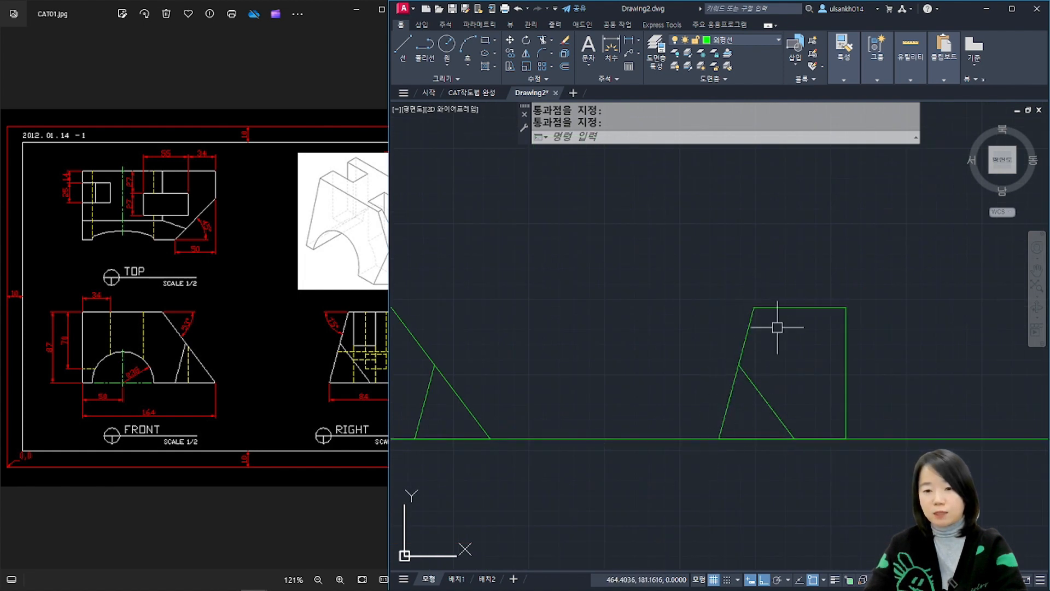
pyautogui.press('space')
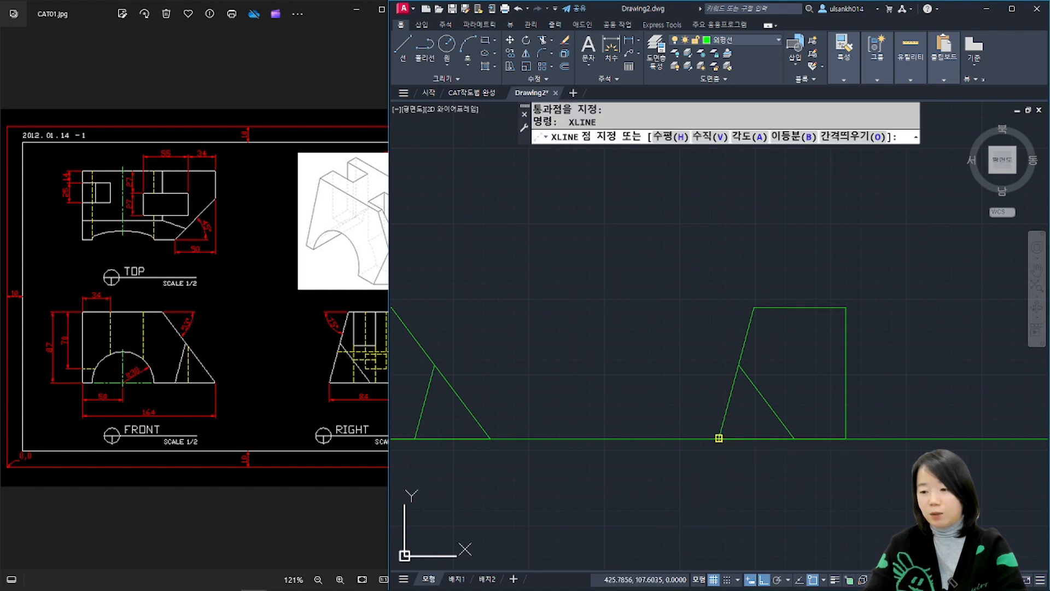
pyautogui.click(719, 438)
pyautogui.click(703, 300)
pyautogui.press('space')
# Step: Draw a horizontal construction line through the lower end of the 45-degree projection line, along the top view's bottom edge
pyautogui.scroll(-2, 706, 238)
pyautogui.moveTo(706, 238); pyautogui.dragTo(776, 452, button='middle')
pyautogui.press('space')
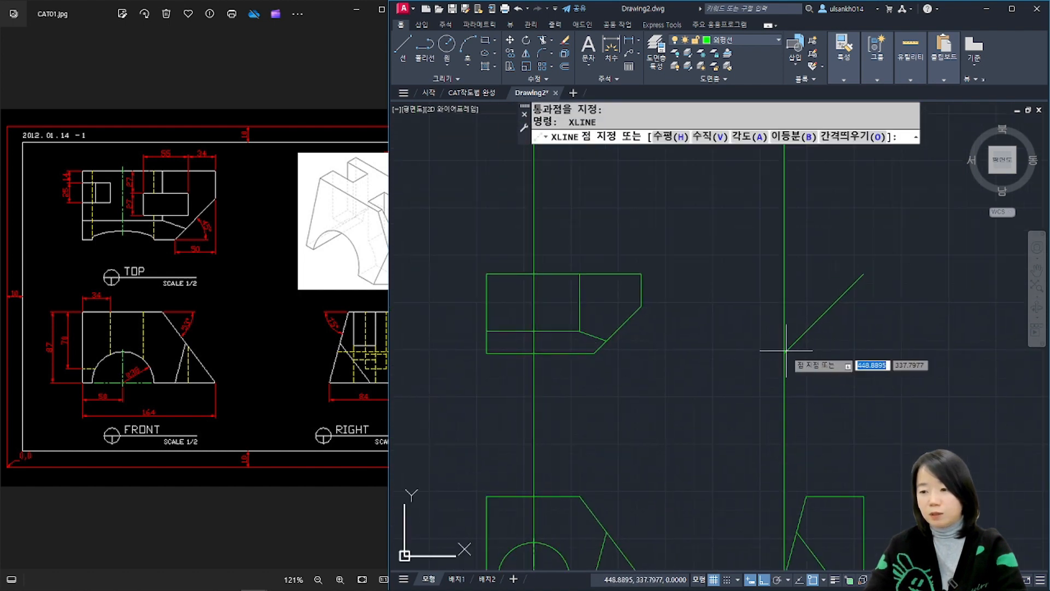
pyautogui.press('h')
pyautogui.press('space')
pyautogui.click(785, 352)
pyautogui.press('space')
pyautogui.scroll(2, 533, 353)
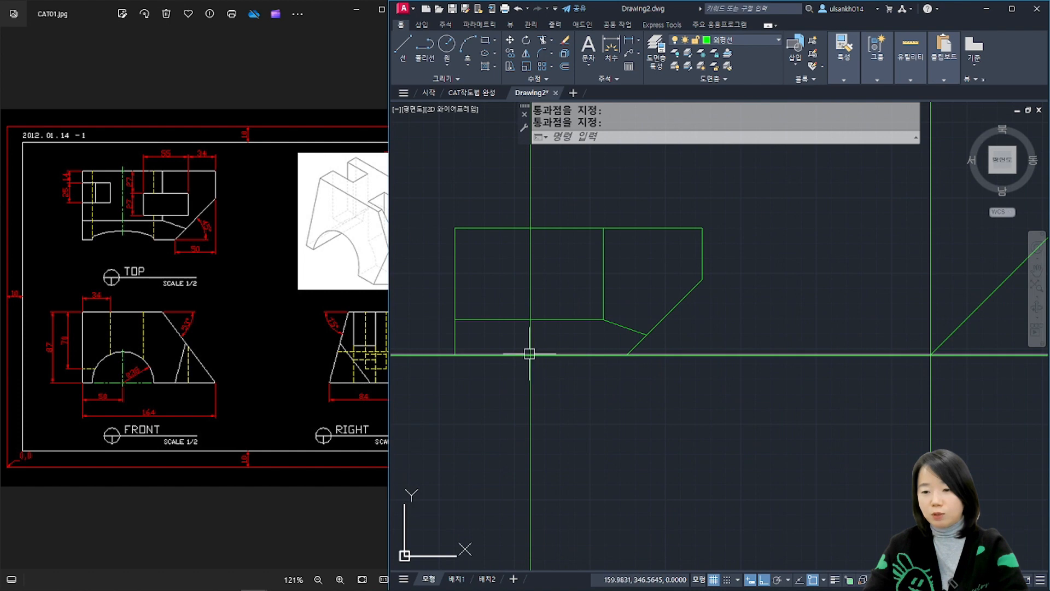
pyautogui.click(111, 244)
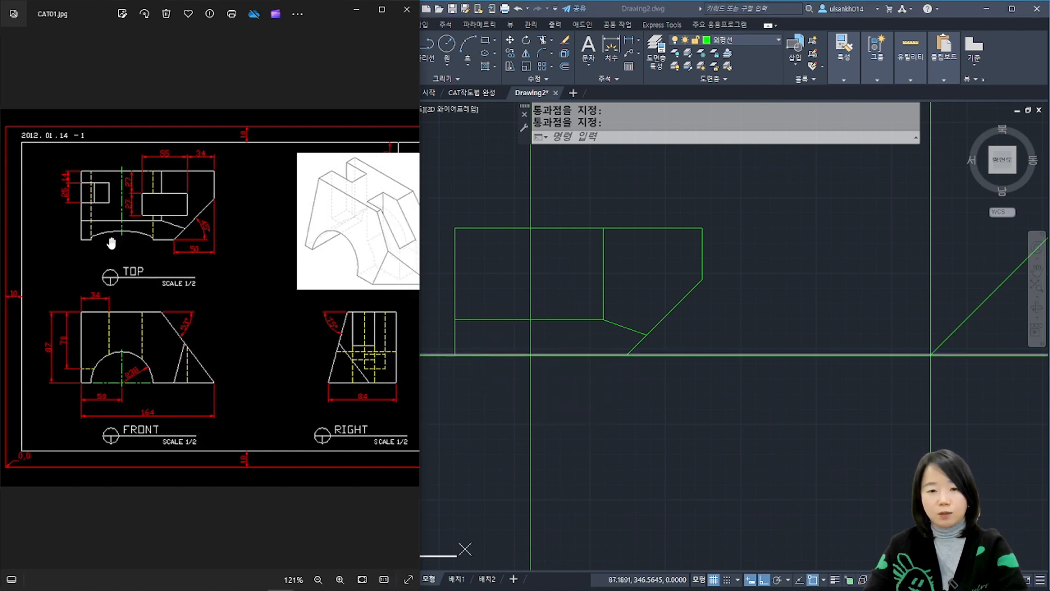
# Step: Draw vertical construction lines through both ends of the arc in the front view, extending up across the top view
pyautogui.scroll(4, 111, 243)
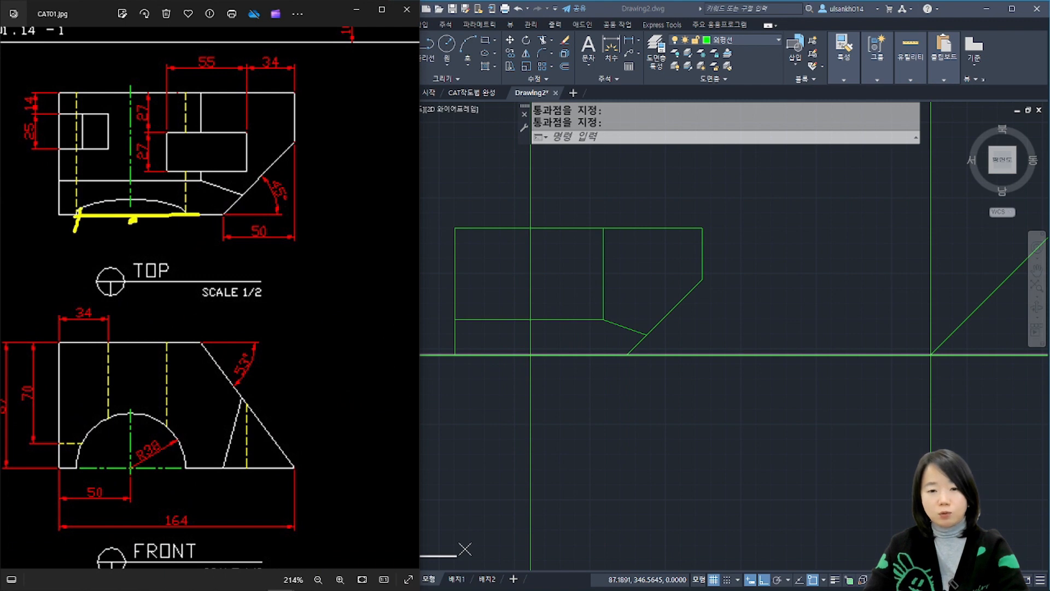
pyautogui.click(458, 262)
pyautogui.scroll(-3, 582, 457)
pyautogui.moveTo(582, 457); pyautogui.dragTo(544, 376, button='middle')
pyautogui.scroll(5, 570, 436)
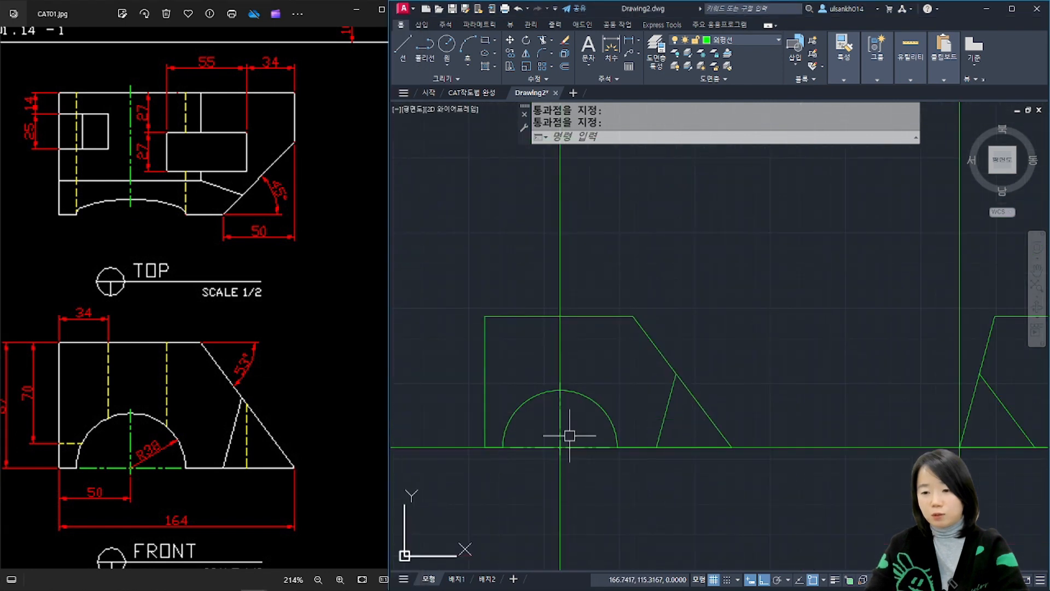
pyautogui.write('xl')
pyautogui.press('Return')
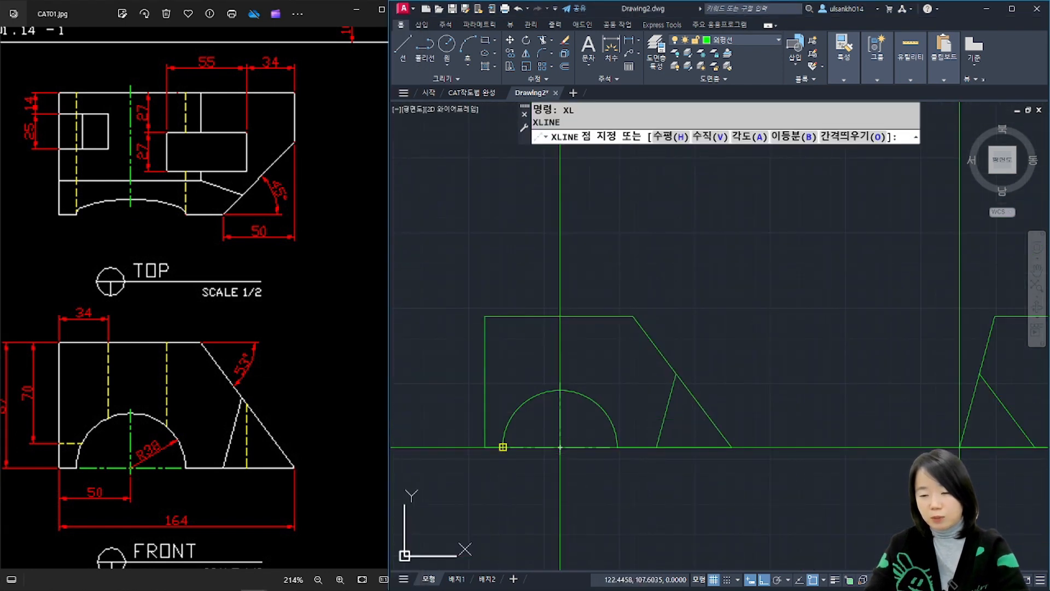
pyautogui.click(503, 447)
pyautogui.click(508, 343)
pyautogui.press('Return')
pyautogui.press('Return')
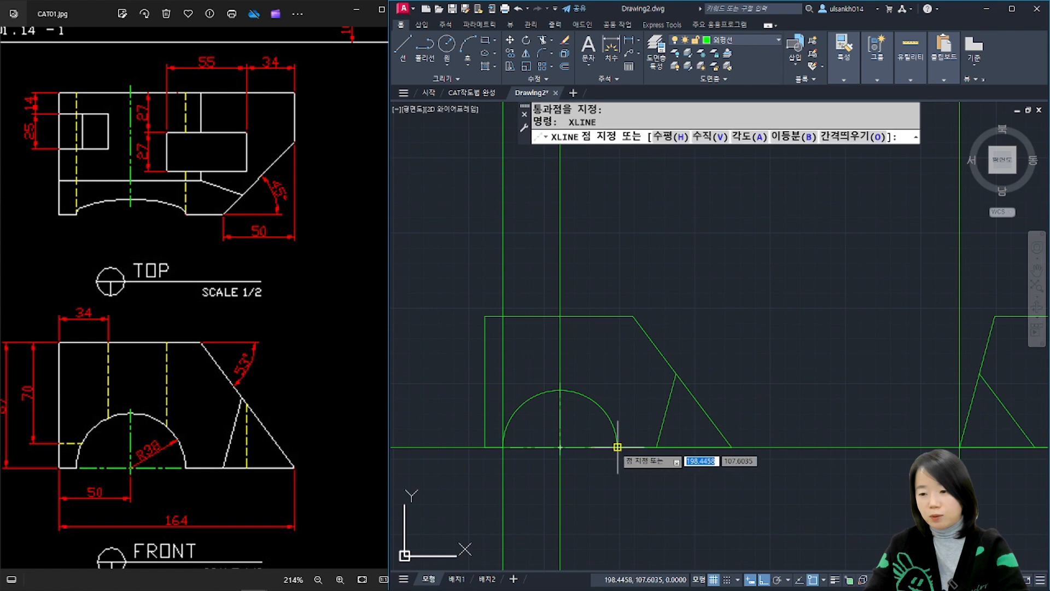
pyautogui.click(617, 447)
pyautogui.click(628, 298)
pyautogui.press('Return')
# Step: Draw a horizontal construction line through the top of the front view's arc, extending across the right view
pyautogui.scroll(-3, 628, 282)
pyautogui.moveTo(629, 274); pyautogui.dragTo(650, 398, button='middle')
pyautogui.scroll(3, 600, 326)
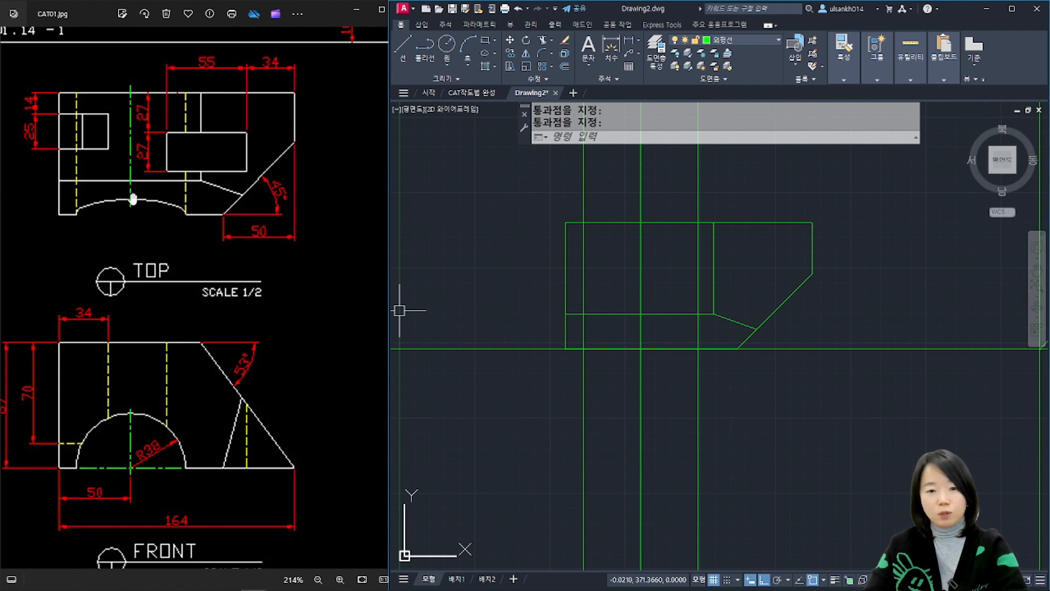
pyautogui.scroll(-3, 651, 460)
pyautogui.scroll(3, 614, 339)
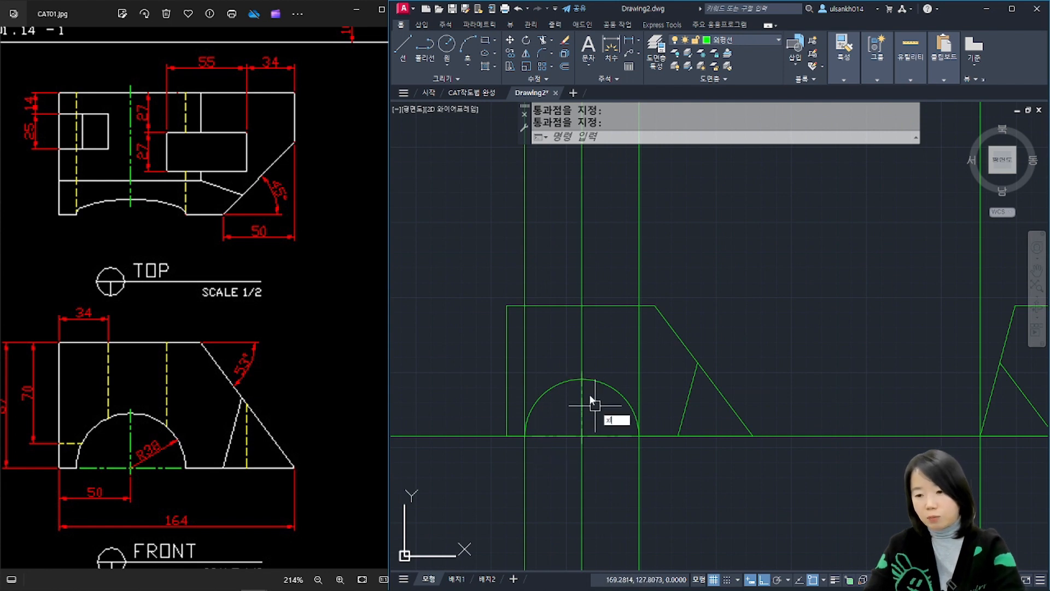
pyautogui.press('Return')
pyautogui.click(582, 378)
pyautogui.click(821, 412)
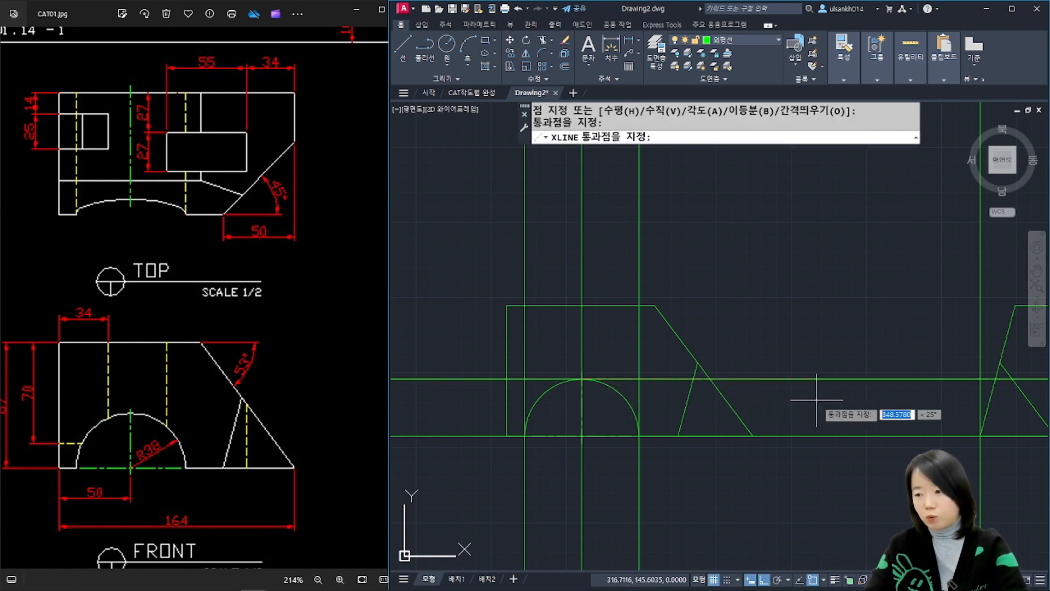
pyautogui.press('Return')
# Step: Draw a vertical construction line where the arc-top projection line crosses the right view's slanted edge
pyautogui.moveTo(881, 404); pyautogui.dragTo(563, 403, button='middle')
pyautogui.moveTo(261, 483); pyautogui.dragTo(22, 475)
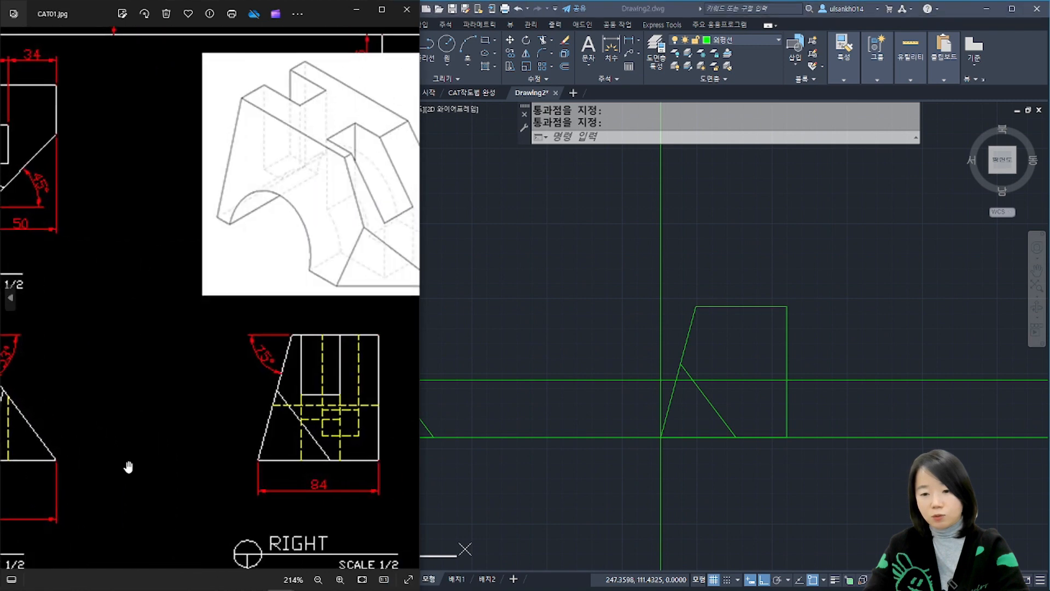
pyautogui.moveTo(281, 413); pyautogui.dragTo(181, 398)
pyautogui.scroll(2, 177, 379)
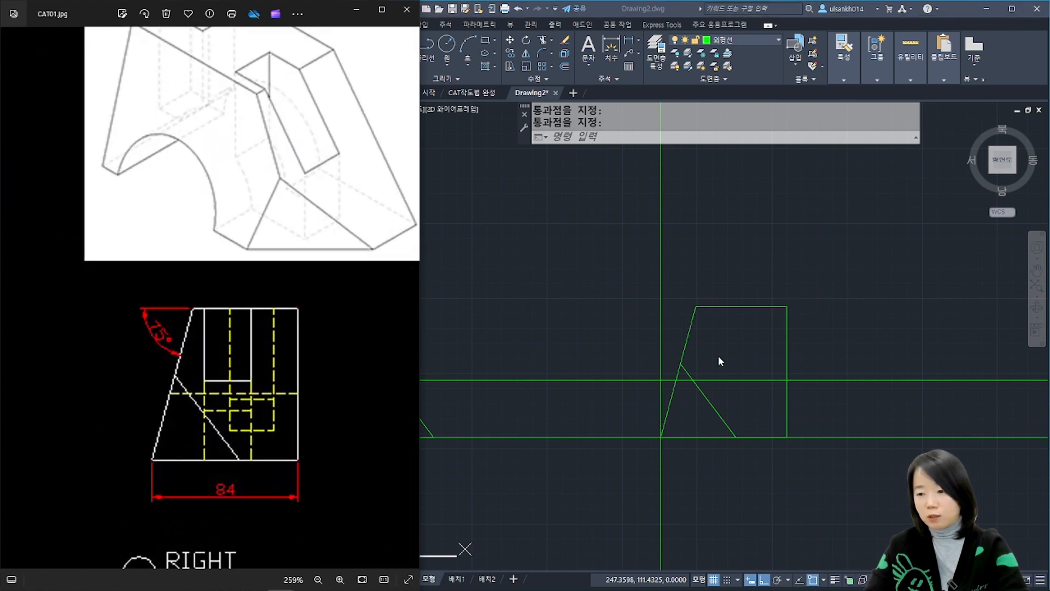
pyautogui.click(676, 382)
pyautogui.scroll(2, 676, 382)
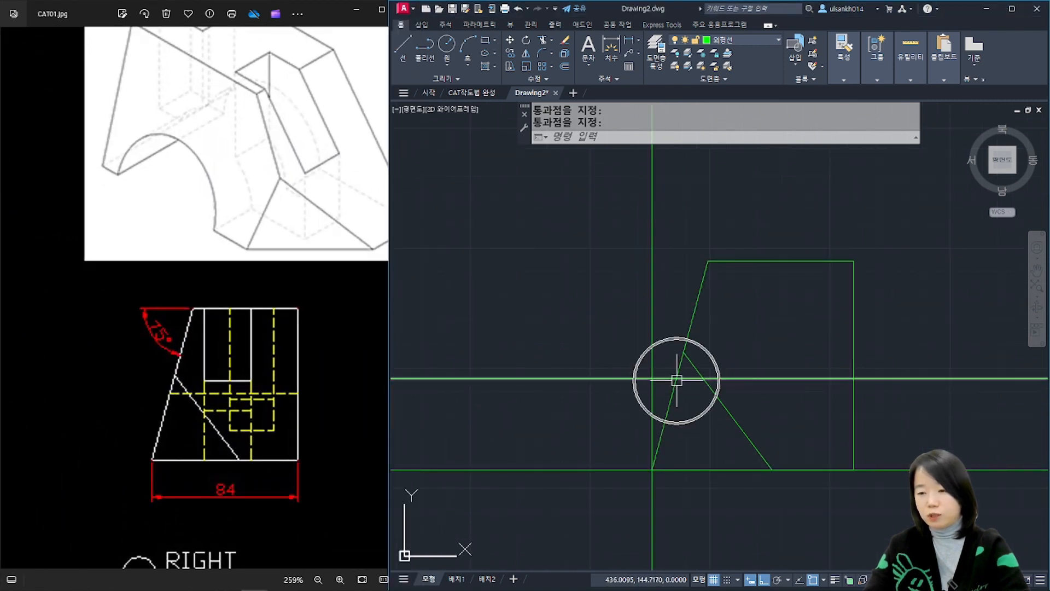
pyautogui.write('x')
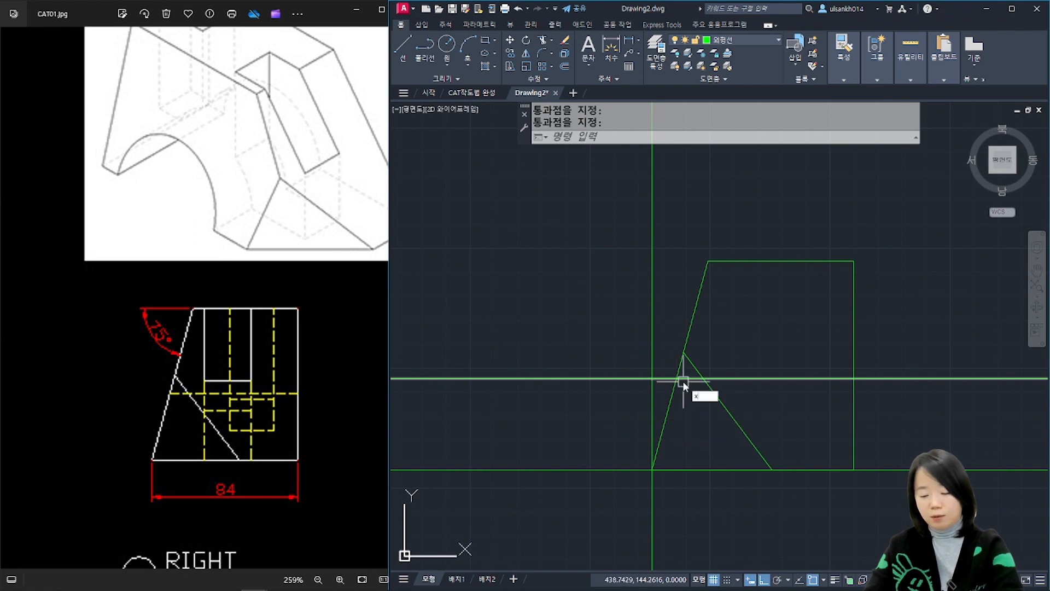
pyautogui.write('l')
pyautogui.press('Return')
pyautogui.click(677, 378)
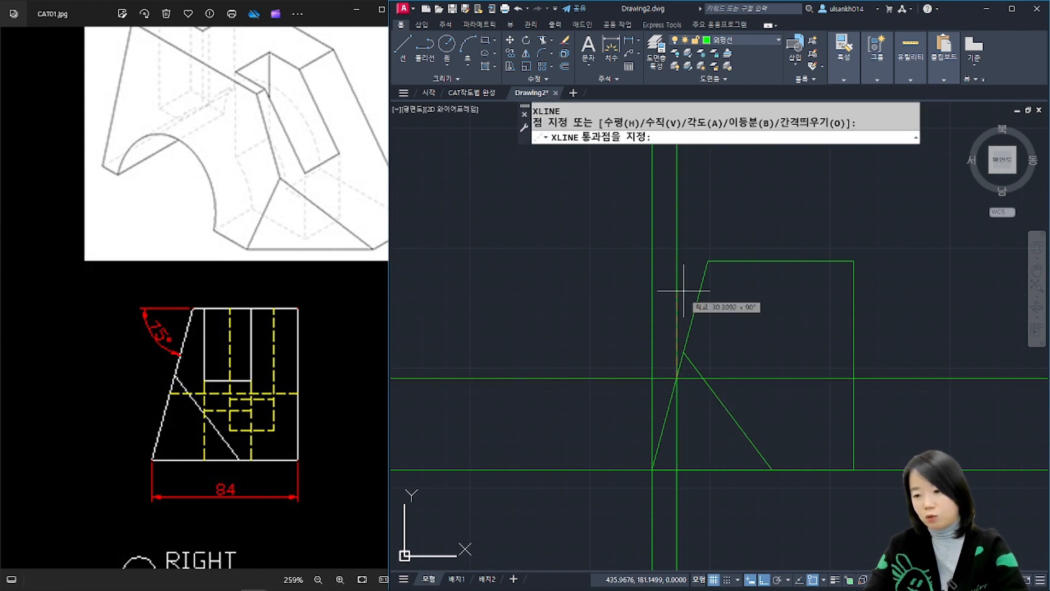
pyautogui.click(686, 273)
pyautogui.press('Return')
# Step: Draw a horizontal construction line through the intersection of the new vertical line and the 45-degree line, extending across the top view
pyautogui.scroll(-8, 690, 244)
pyautogui.scroll(4, 700, 188)
pyautogui.moveTo(700, 188); pyautogui.dragTo(705, 256, button='middle')
pyautogui.scroll(5, 705, 256)
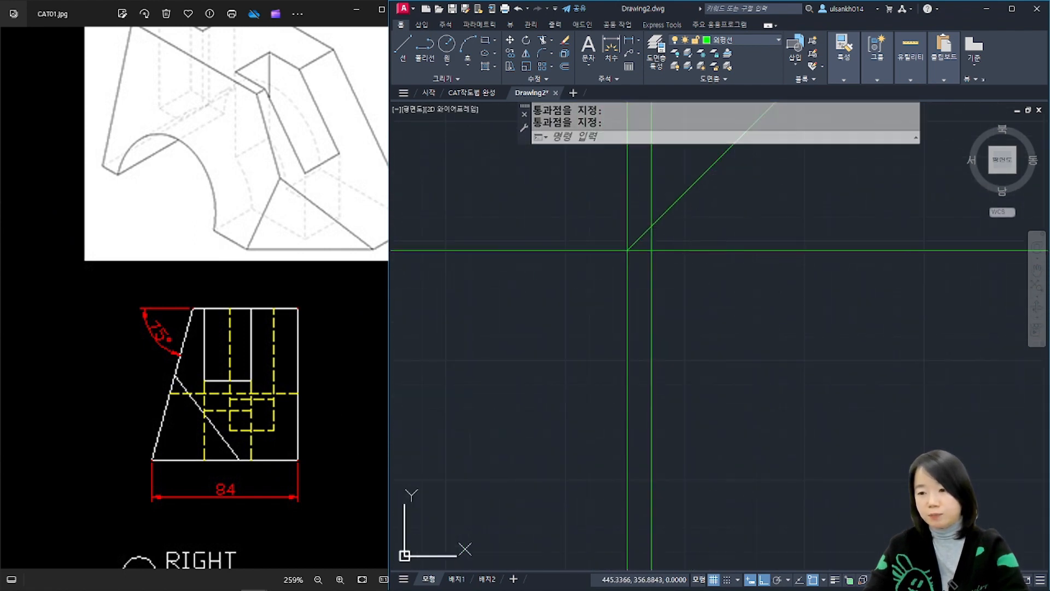
pyautogui.press('space')
pyautogui.click(651, 225)
pyautogui.click(555, 230)
pyautogui.press('Return')
pyautogui.scroll(-7, 541, 284)
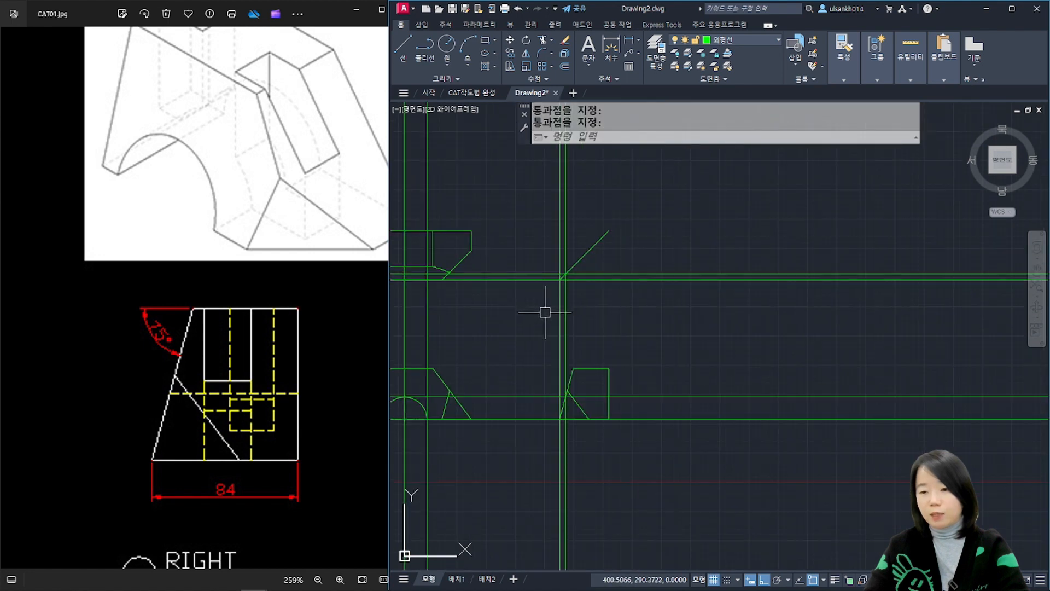
pyautogui.moveTo(544, 312); pyautogui.dragTo(767, 290, button='middle')
pyautogui.press('space')
pyautogui.press('Escape')
# Step: Draw an ellipse centred where the arc's centre line meets the top view's bottom edge, sized by the arc-end and arc-top projection lines
pyautogui.scroll(5, 657, 267)
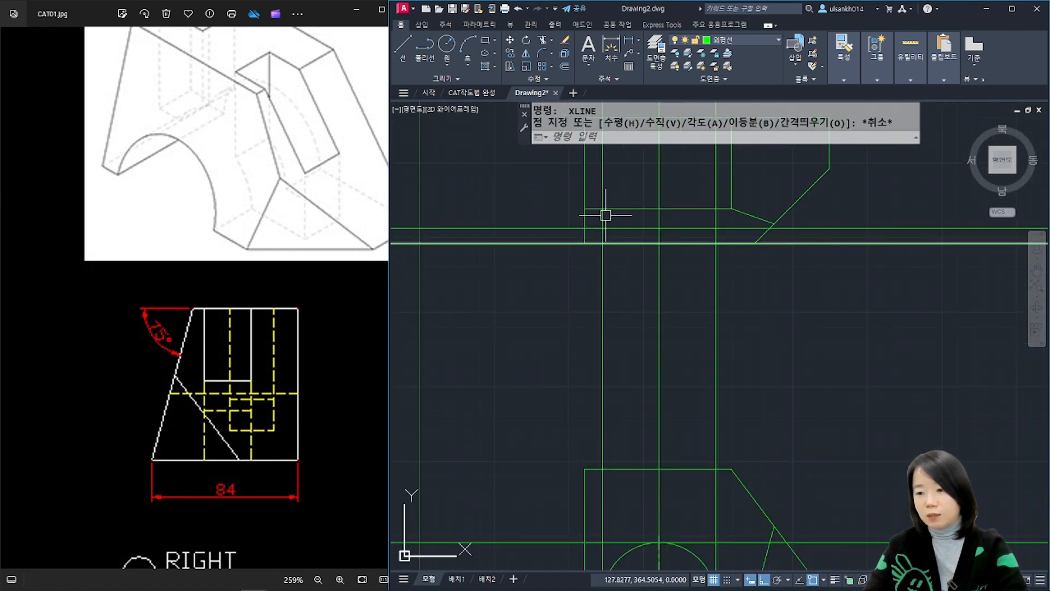
pyautogui.write('e')
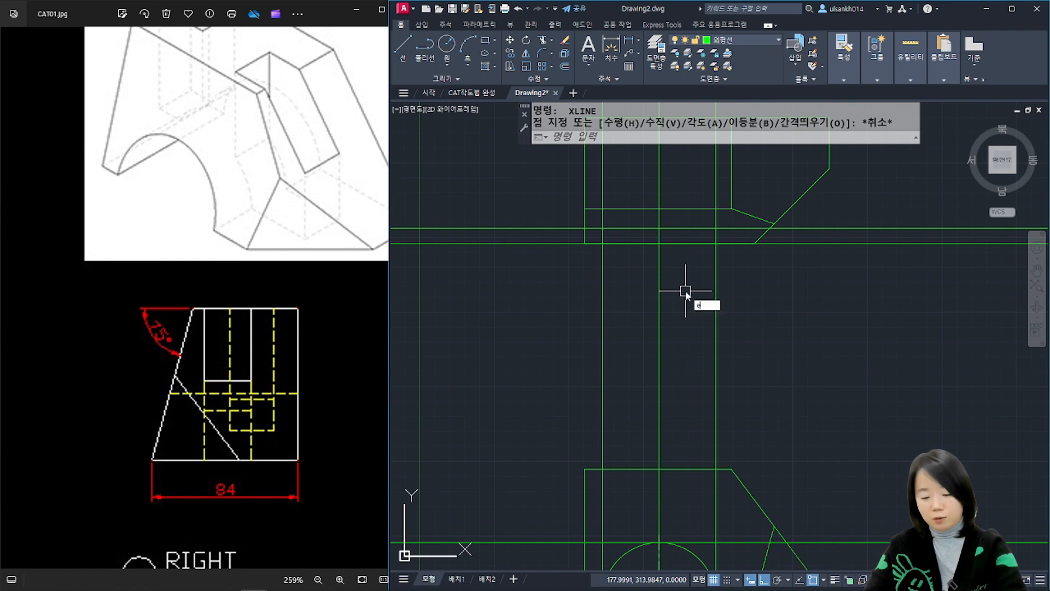
pyautogui.write('l')
pyautogui.press('space')
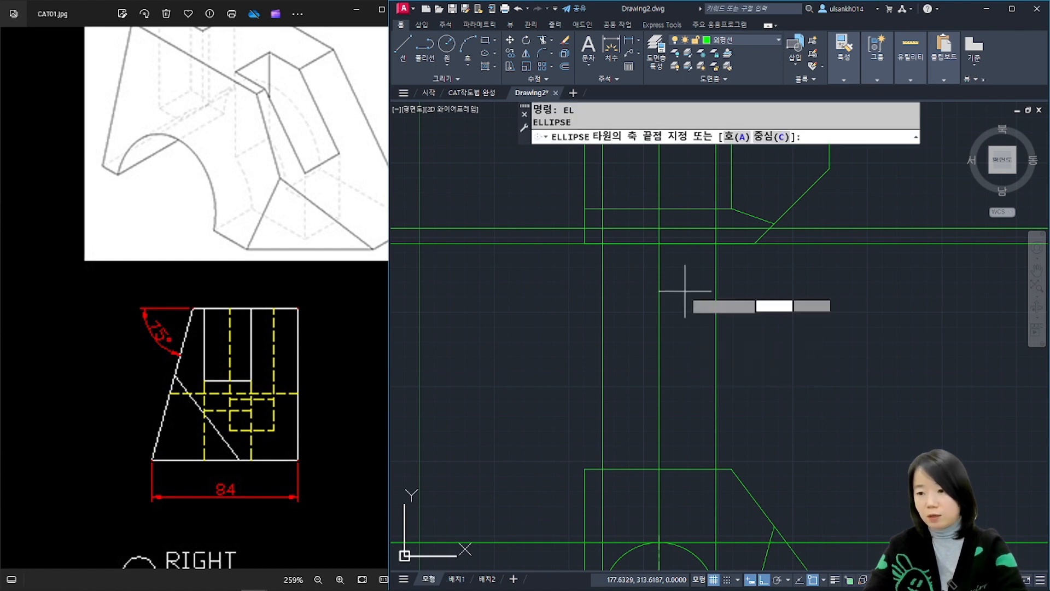
pyautogui.write('c')
pyautogui.press('space')
pyautogui.click(659, 243)
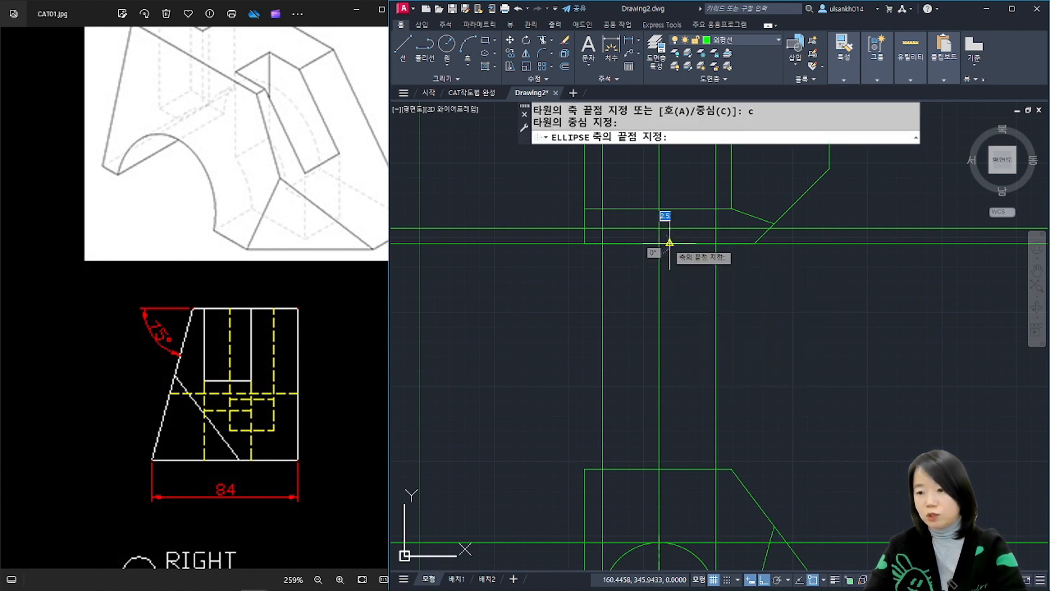
pyautogui.click(715, 243)
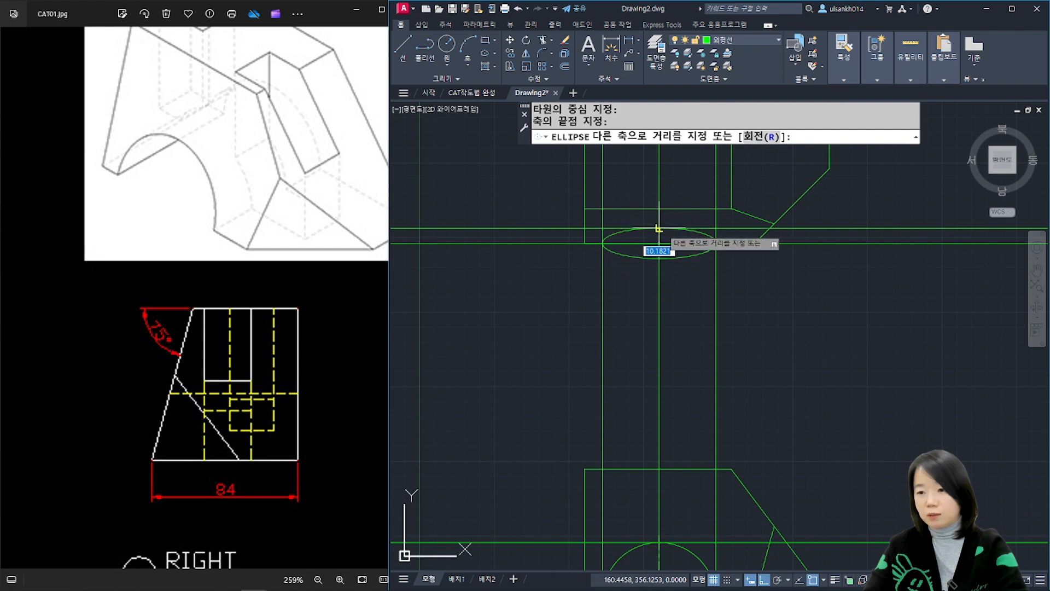
pyautogui.click(659, 228)
# Step: Trim the two vertical arc-end construction lines to the top view's upper edge and the horizontal line along its bottom edge
pyautogui.click(252, 424)
pyautogui.scroll(-5, 243, 400)
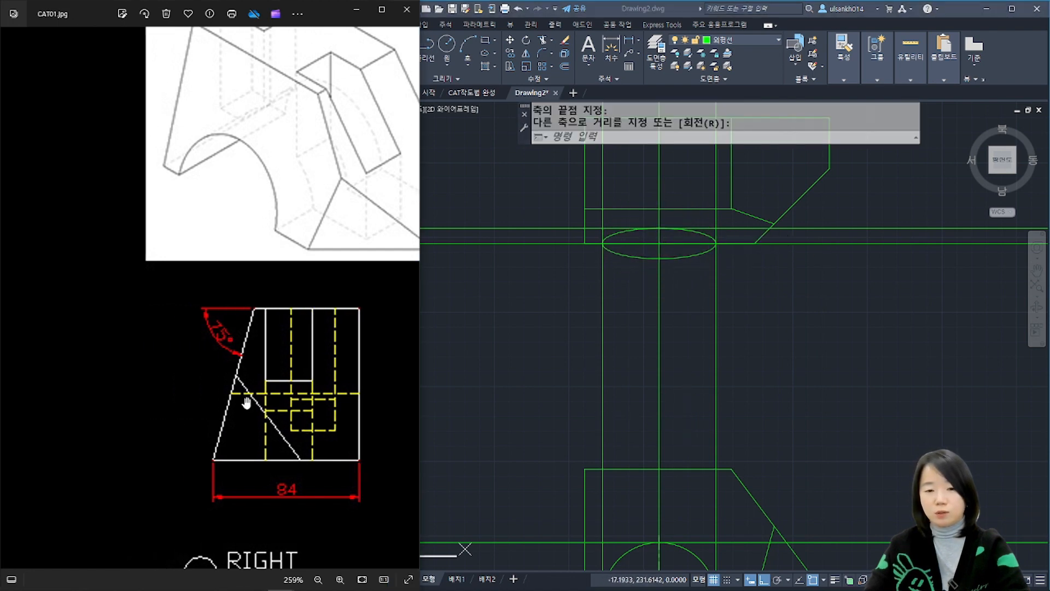
pyautogui.click(787, 336)
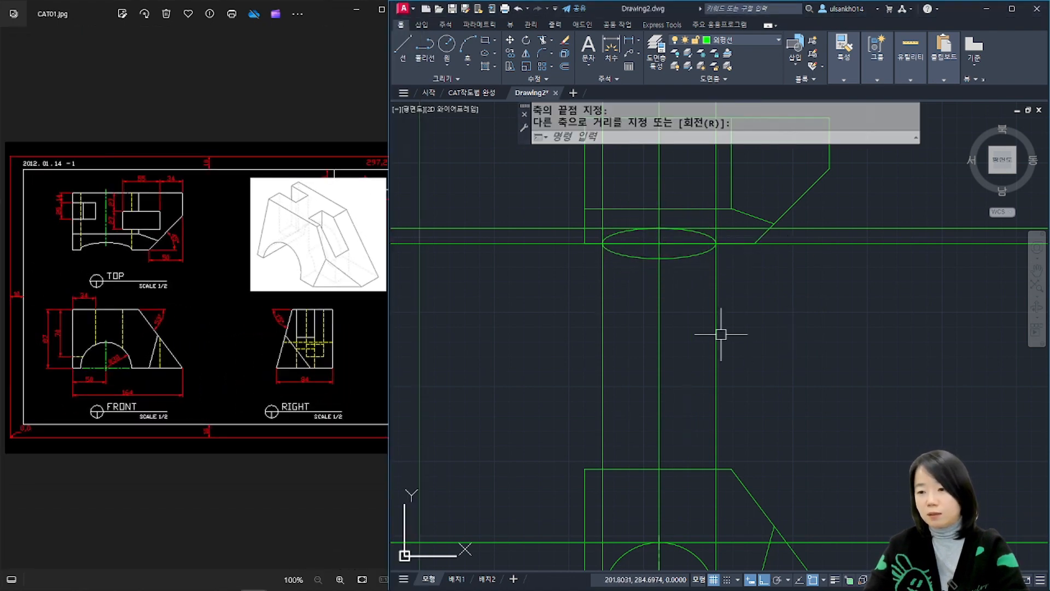
pyautogui.scroll(-2, 691, 334)
pyautogui.moveTo(724, 335); pyautogui.dragTo(643, 339, button='middle')
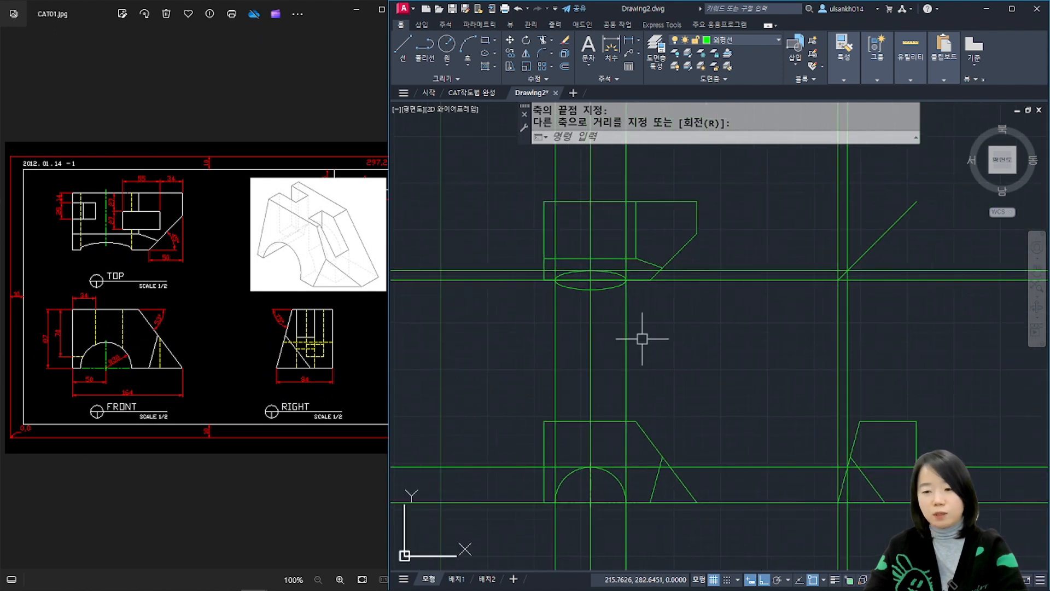
pyautogui.scroll(2, 636, 257)
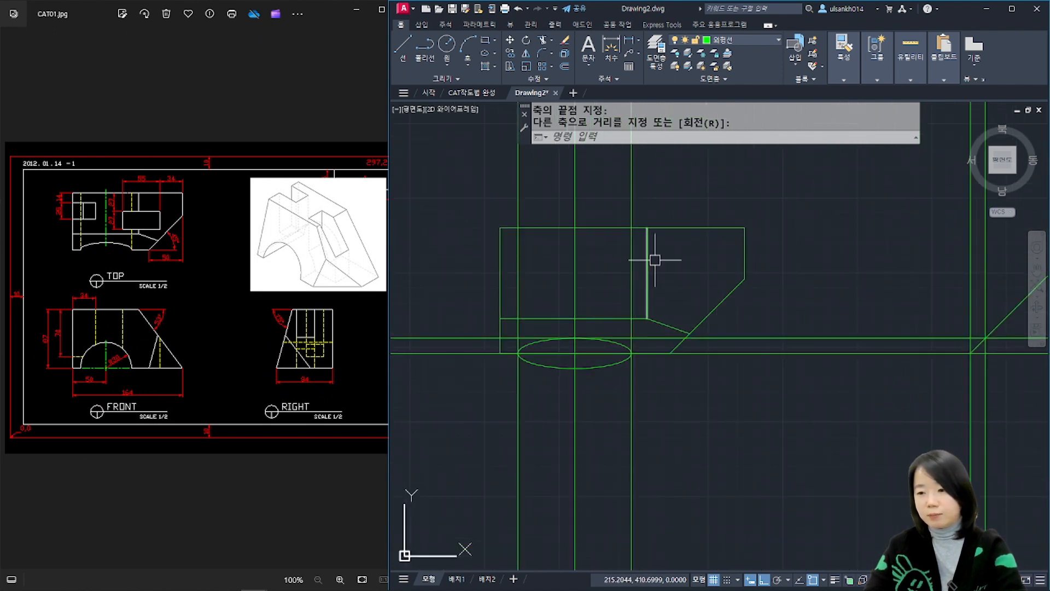
pyautogui.write('tr')
pyautogui.press('space')
pyautogui.click(673, 353)
pyautogui.click(696, 353)
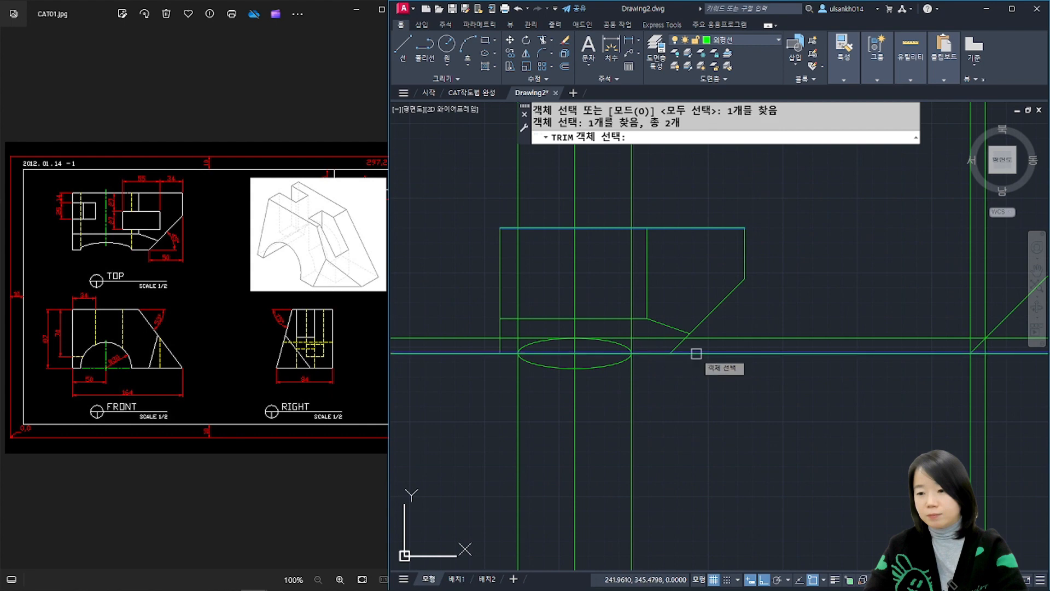
pyautogui.press('space')
pyautogui.click(518, 427)
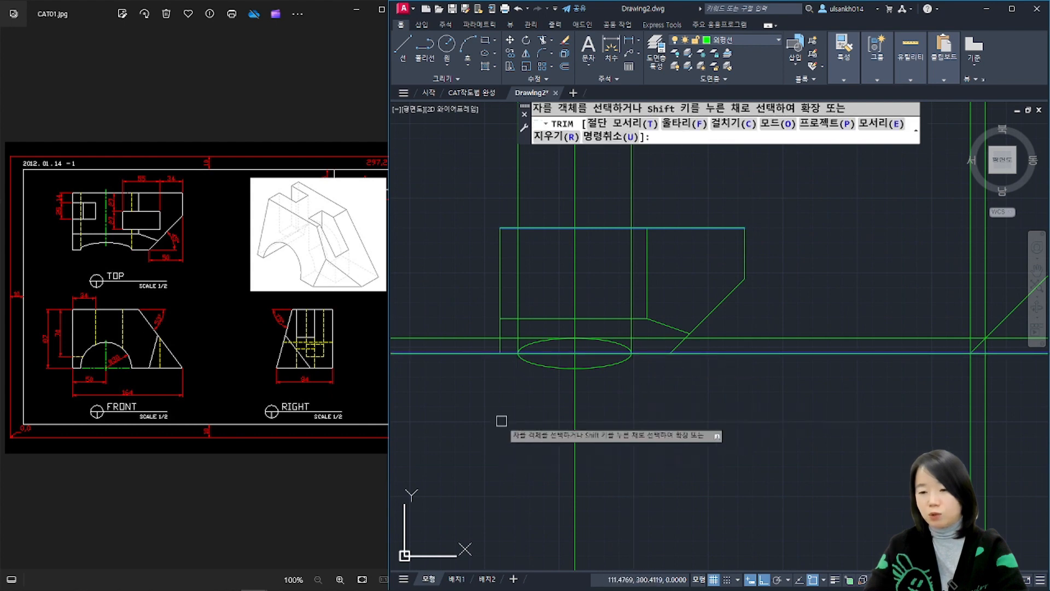
pyautogui.click(518, 186)
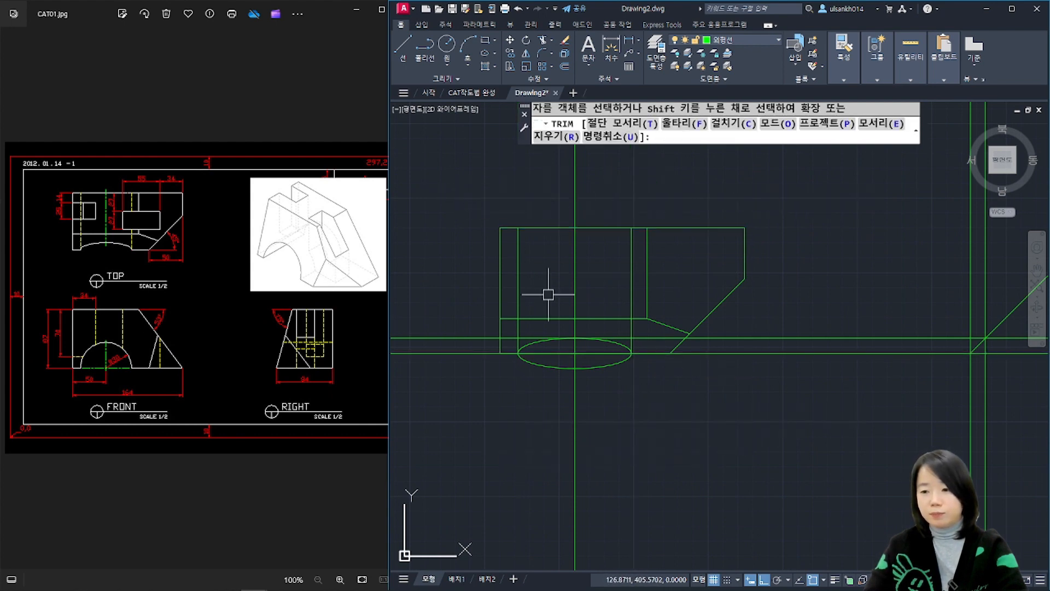
pyautogui.press('space')
# Step: Move the two trimmed vertical arc-end lines in the top view to the 숨은선 layer
pyautogui.click(632, 286)
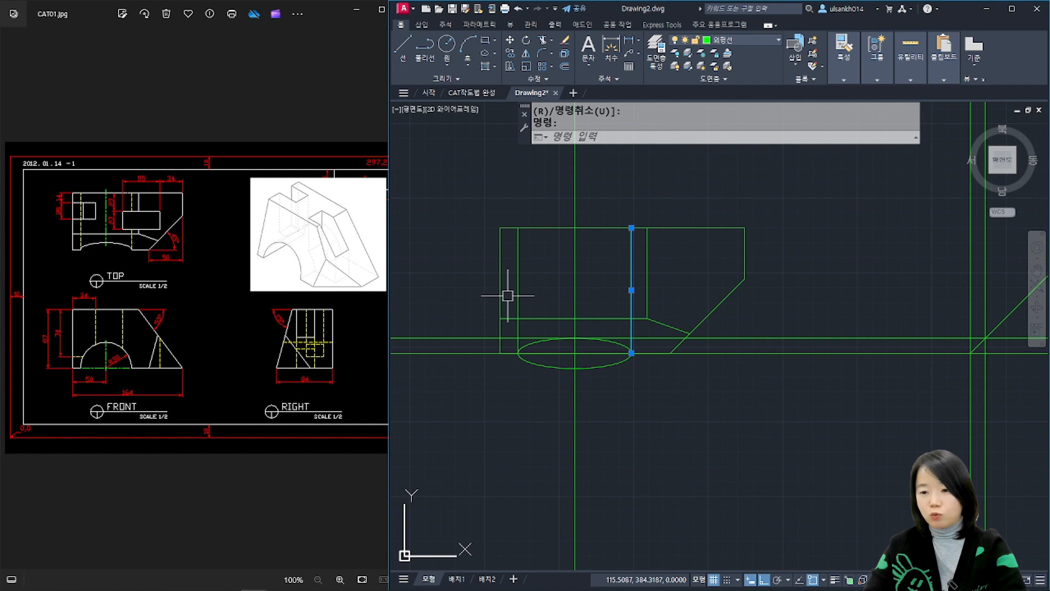
pyautogui.click(747, 39)
pyautogui.click(731, 109)
pyautogui.press('Escape')
pyautogui.press('Escape')
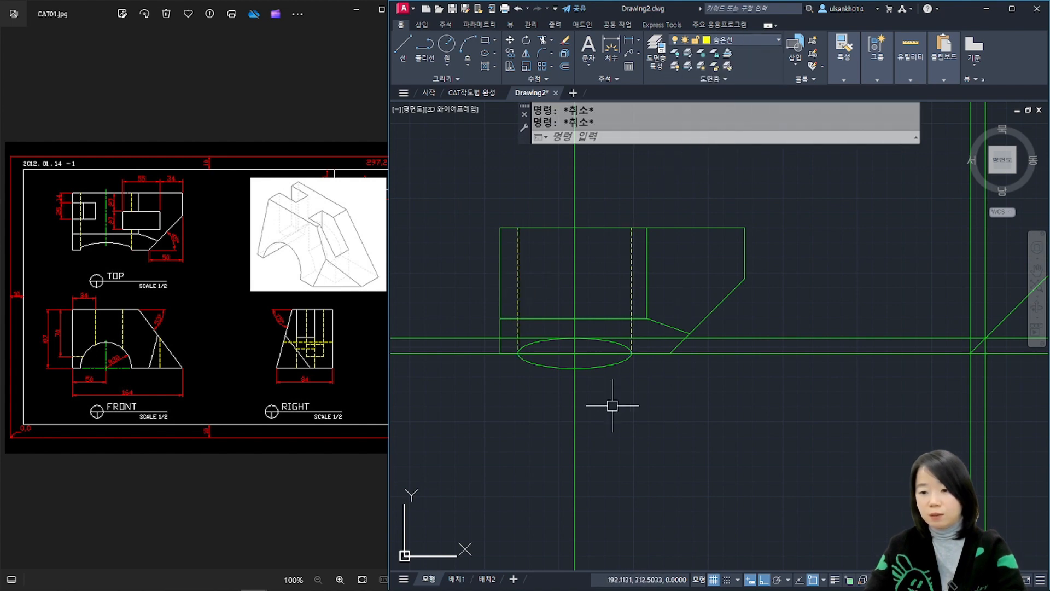
# Step: Trim away the lower half of the ellipse below the top view's bottom edge
pyautogui.scroll(2, 595, 374)
pyautogui.write('r')
pyautogui.press('space')
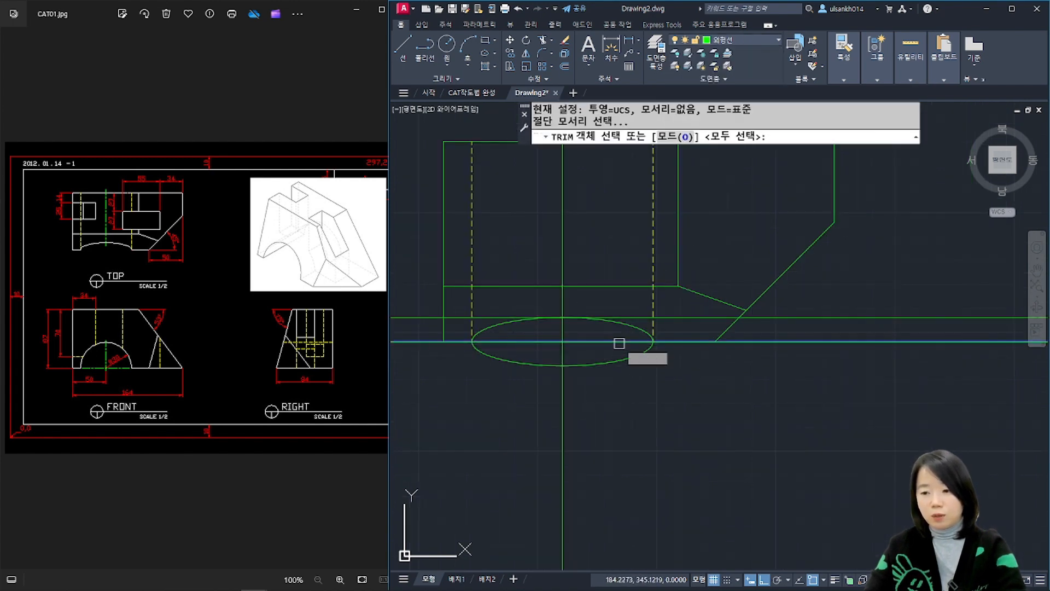
pyautogui.press('space')
pyautogui.click(616, 366)
pyautogui.press('space')
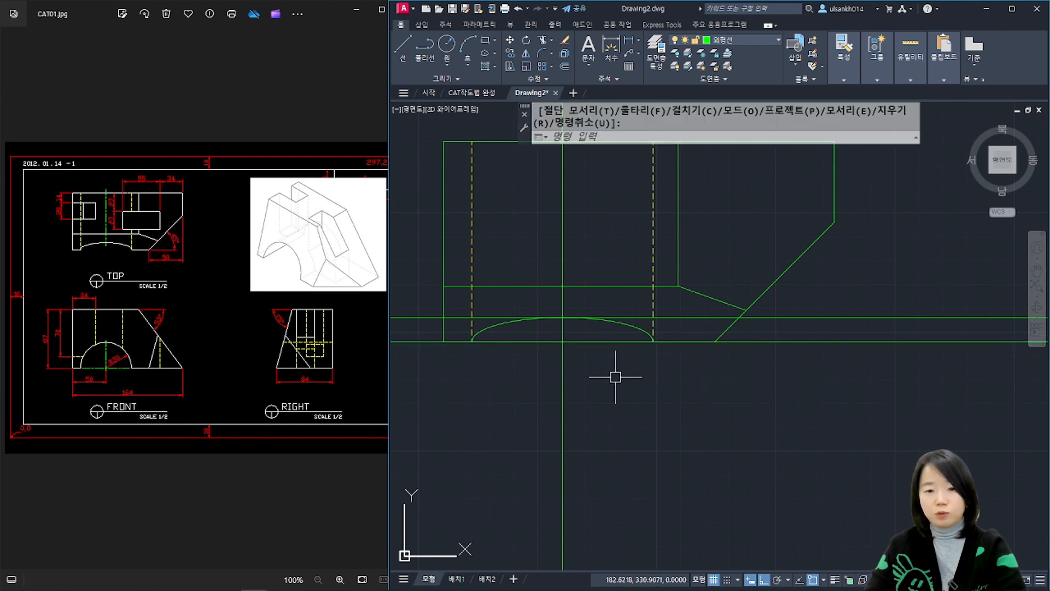
# Step: Erase the two horizontal construction lines running across the lower part of the top view
pyautogui.scroll(-2, 649, 359)
pyautogui.write('e')
pyautogui.press('space')
pyautogui.click(494, 299)
pyautogui.click(480, 388)
pyautogui.press('space')
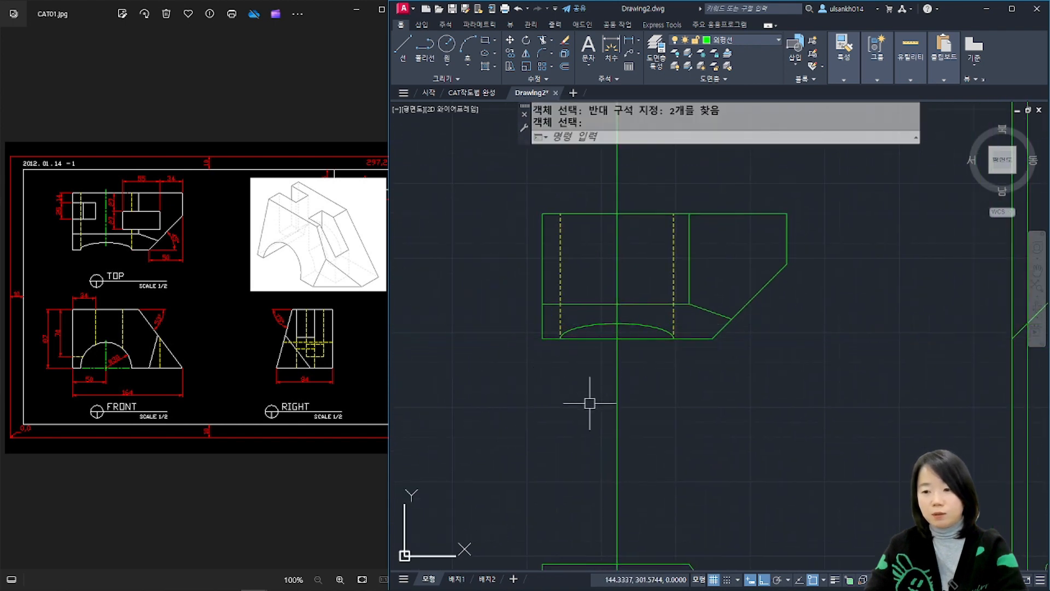
pyautogui.scroll(-3, 602, 378)
pyautogui.write('e')
pyautogui.press('space')
pyautogui.press('Escape')
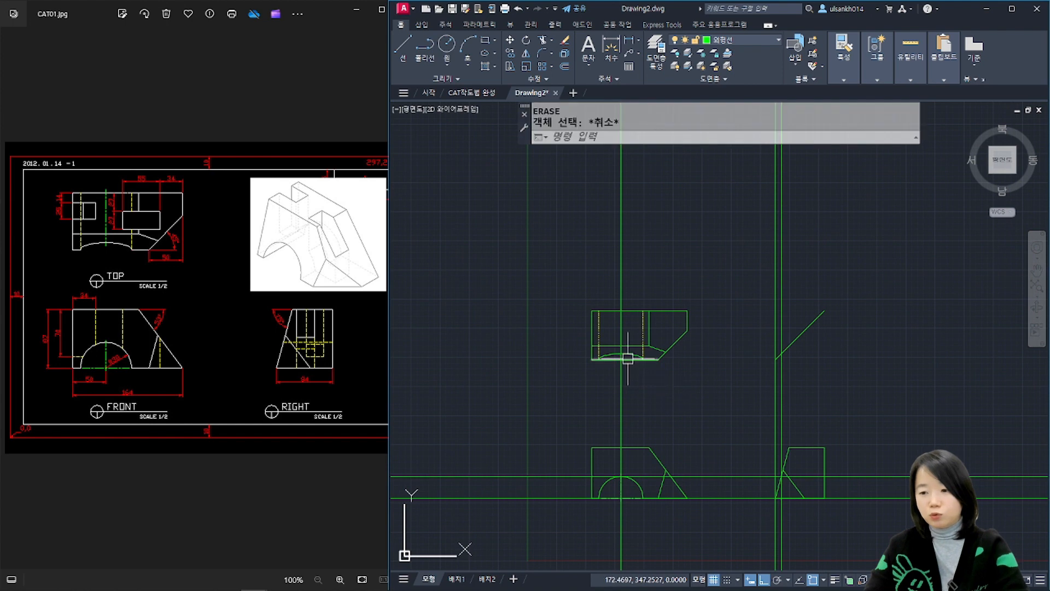
# Step: Trim the arc's vertical centre line to the span between the top view's upper edge and the elliptical arc
pyautogui.scroll(5, 628, 356)
pyautogui.write('tr')
pyautogui.press('space')
pyautogui.click(616, 341)
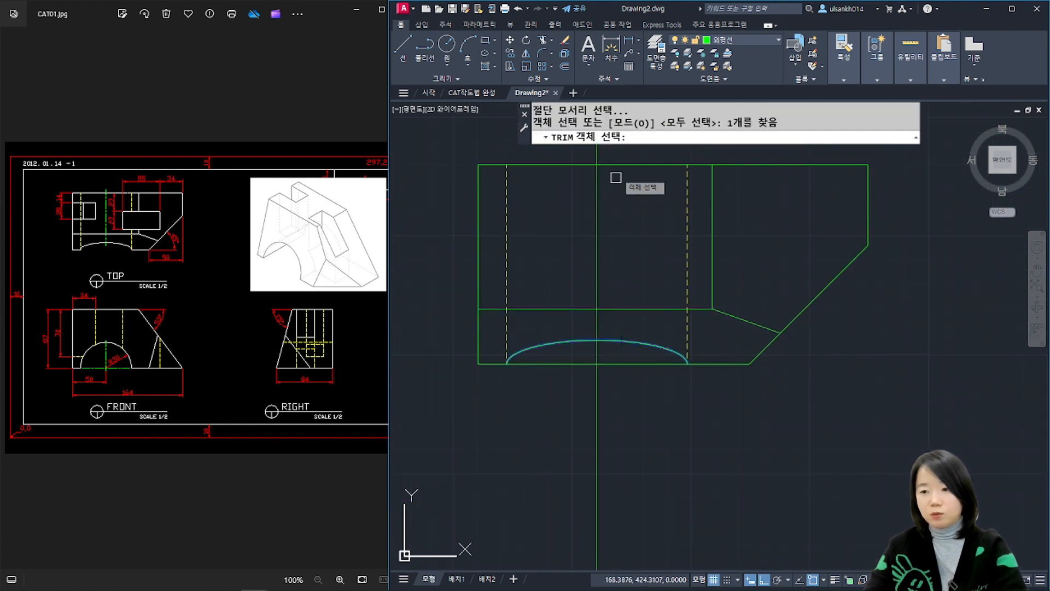
pyautogui.click(622, 165)
pyautogui.press('space')
pyautogui.click(598, 426)
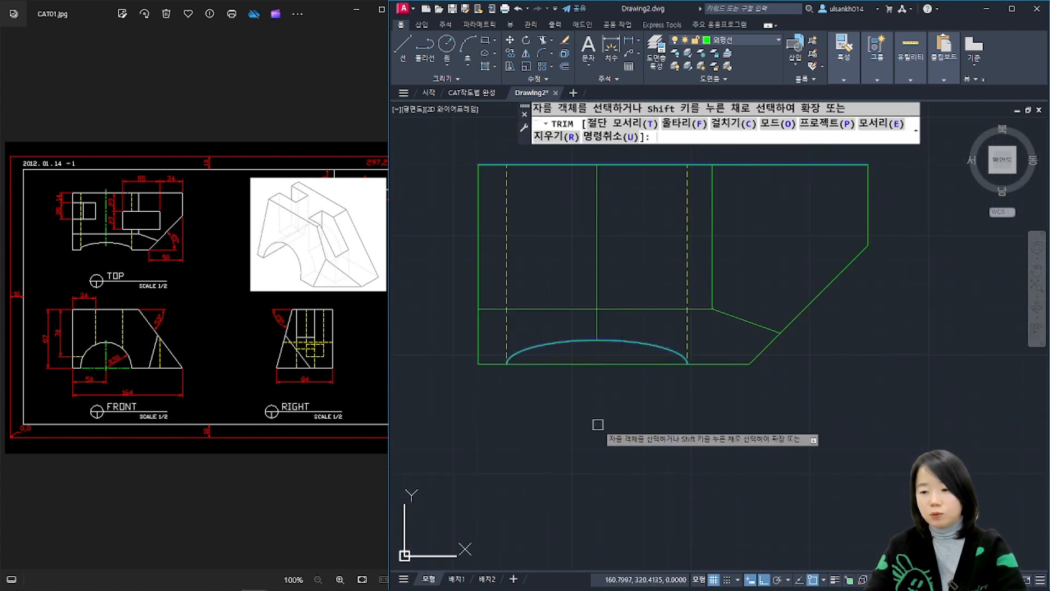
pyautogui.press('space')
# Step: Trim the top view's bottom edge between the two ends of the elliptical arc
pyautogui.write('tr')
pyautogui.press('space')
pyautogui.click(663, 351)
pyautogui.press('space')
pyautogui.click(644, 361)
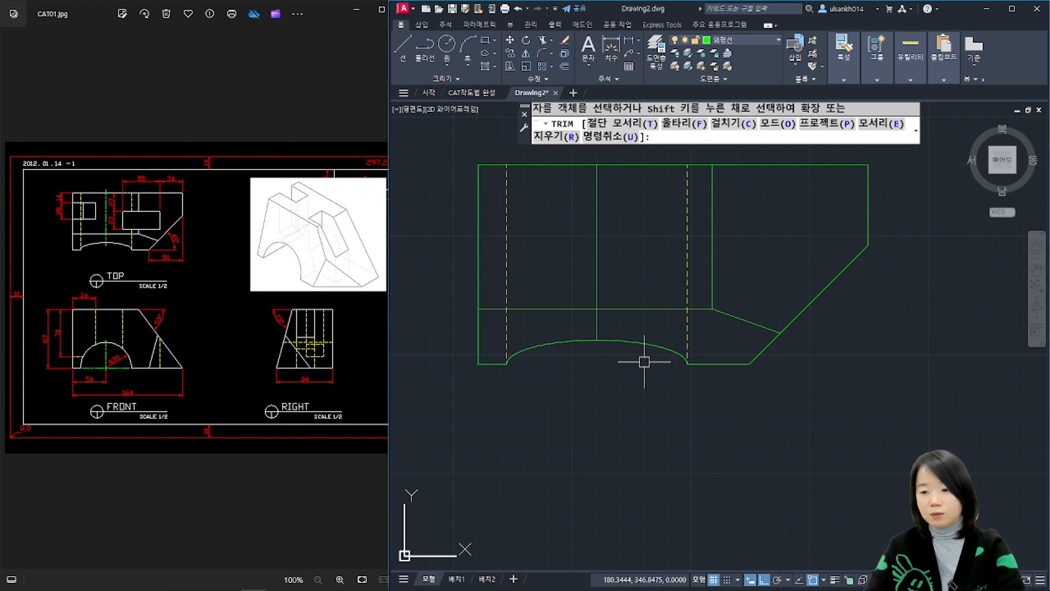
# Step: Move the top view's vertical arc centre line onto the 중심선 layer
pyautogui.press('Escape')
pyautogui.click(602, 212)
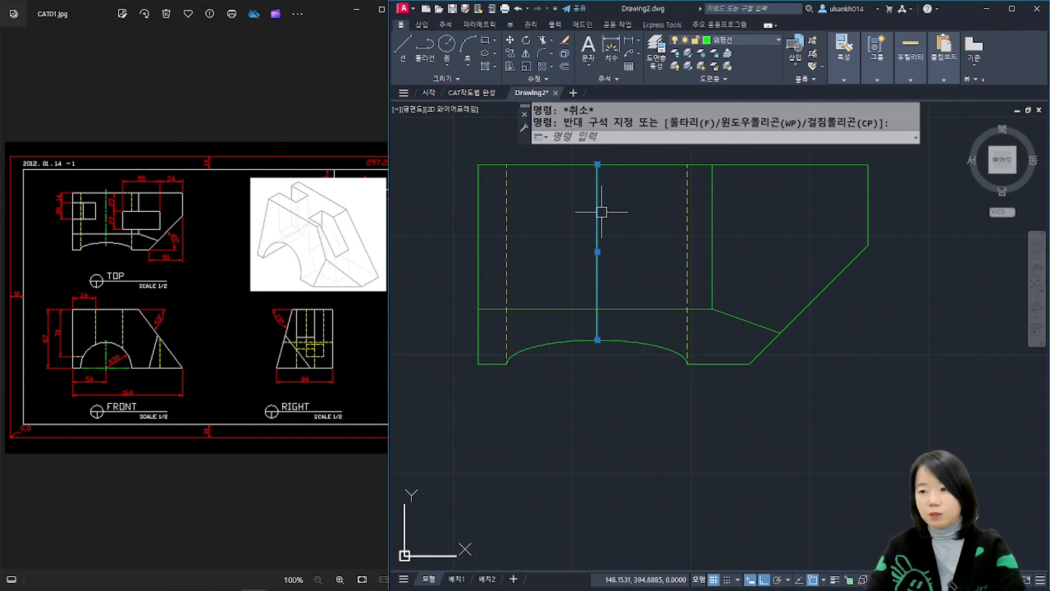
pyautogui.click(751, 40)
pyautogui.click(728, 141)
pyautogui.press('Escape')
# Step: Lengthen the top view's vertical centre line by 5 at both its lower and upper ends
pyautogui.scroll(-2, 621, 410)
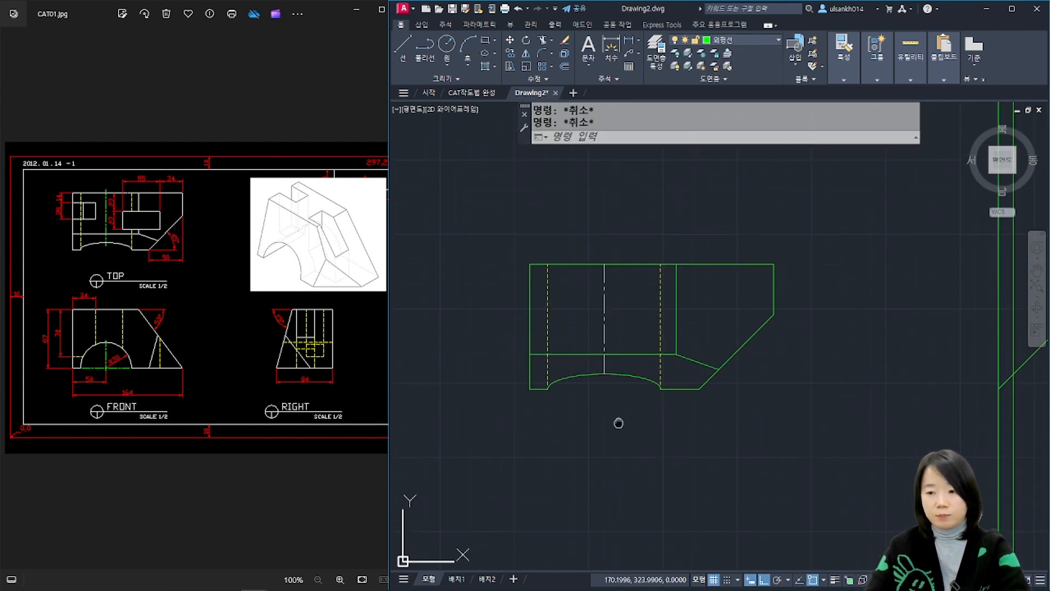
pyautogui.press('Return')
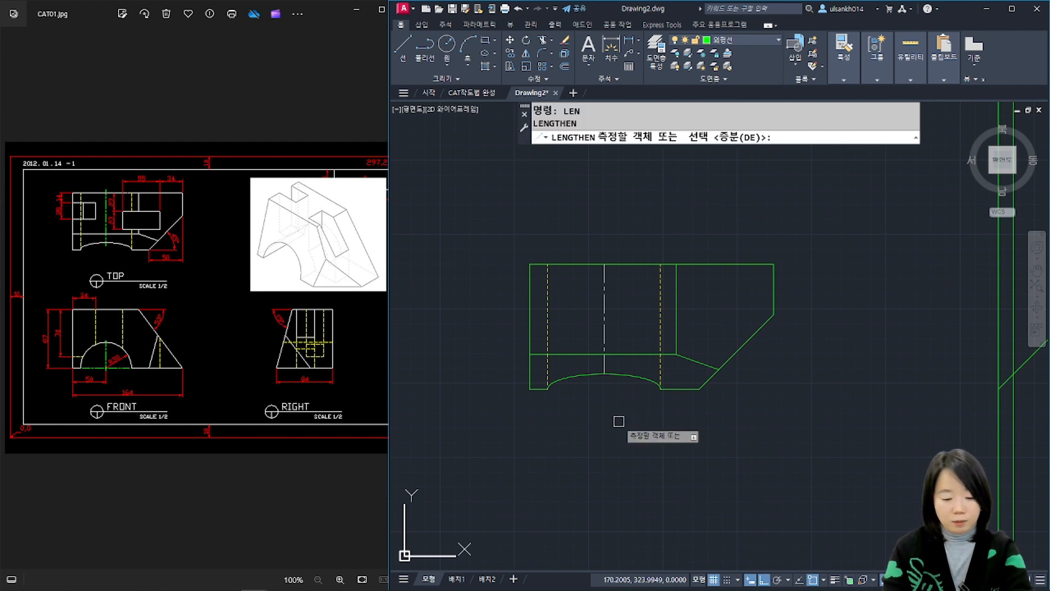
pyautogui.write('de')
pyautogui.press('Return')
pyautogui.write('5')
pyautogui.press('Return')
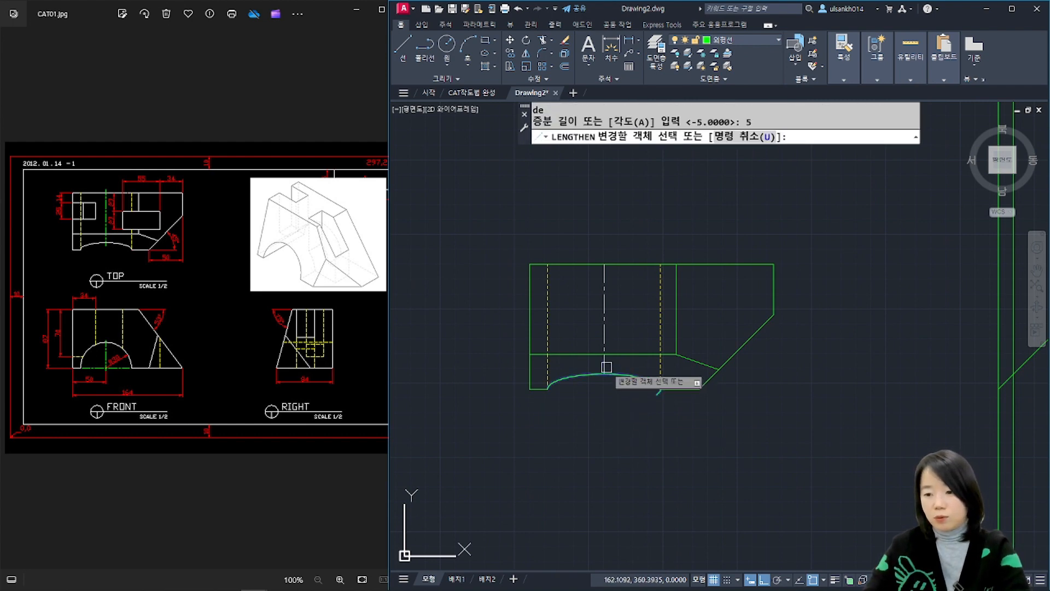
pyautogui.click(606, 366)
pyautogui.click(605, 285)
pyautogui.press('Return')
pyautogui.press('Escape')
# Step: Trim the horizontal construction line at the arc's crown to the span between the right view's slanted edge and vertical edge
pyautogui.scroll(-4, 734, 452)
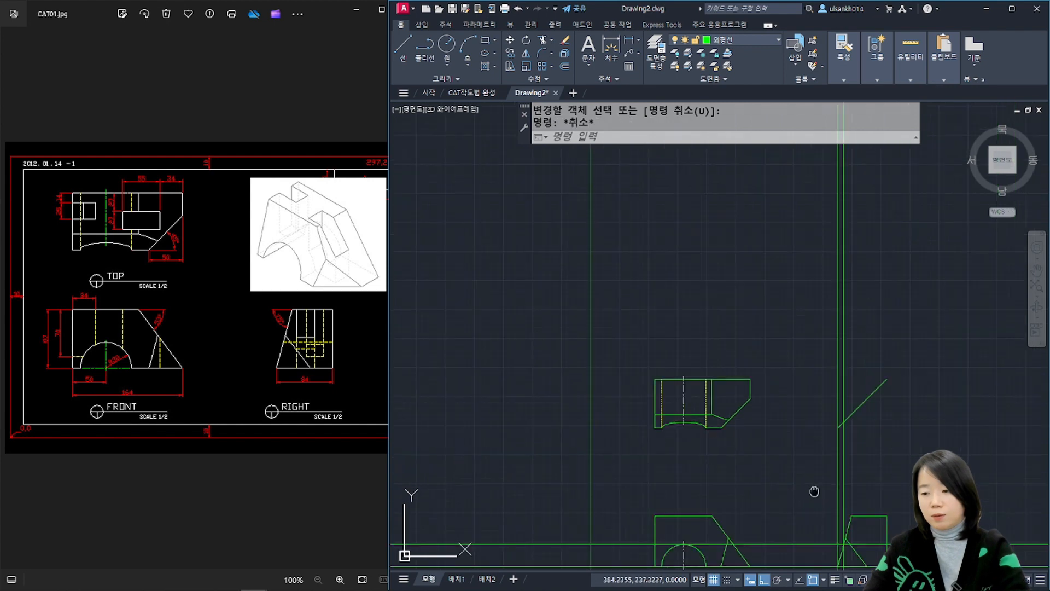
pyautogui.moveTo(815, 491); pyautogui.dragTo(721, 306, button='middle')
pyautogui.scroll(4, 649, 354)
pyautogui.press('Escape')
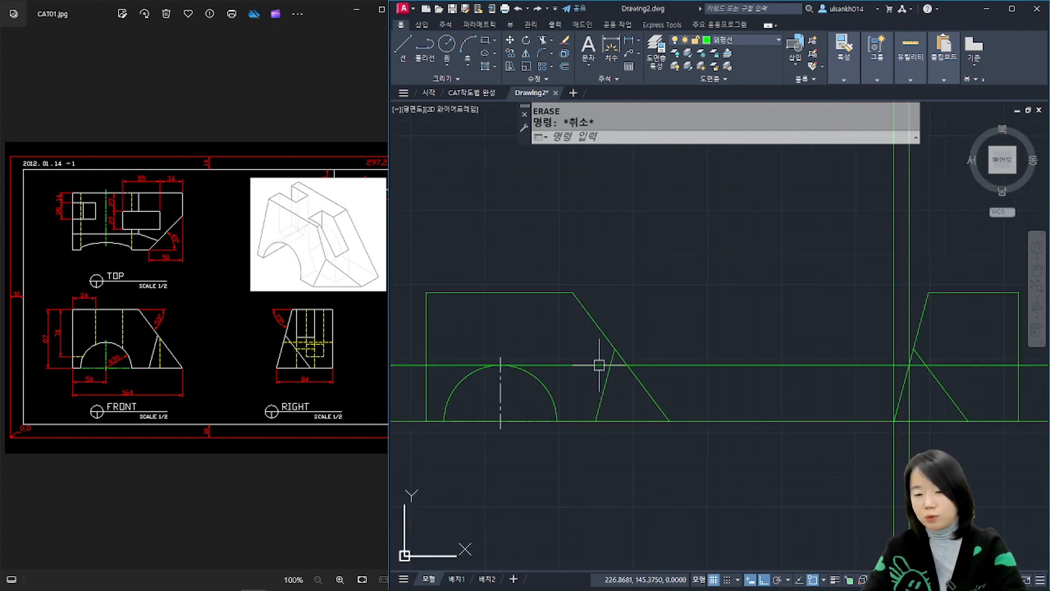
pyautogui.scroll(4, 802, 370)
pyautogui.write('tr')
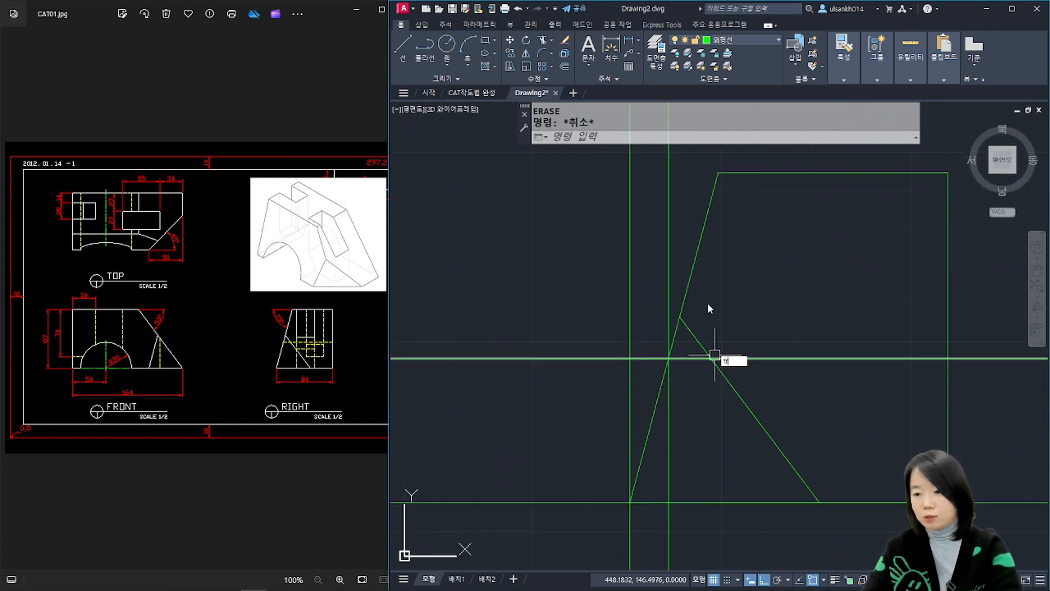
pyautogui.press('Return')
pyautogui.click(689, 282)
pyautogui.click(952, 322)
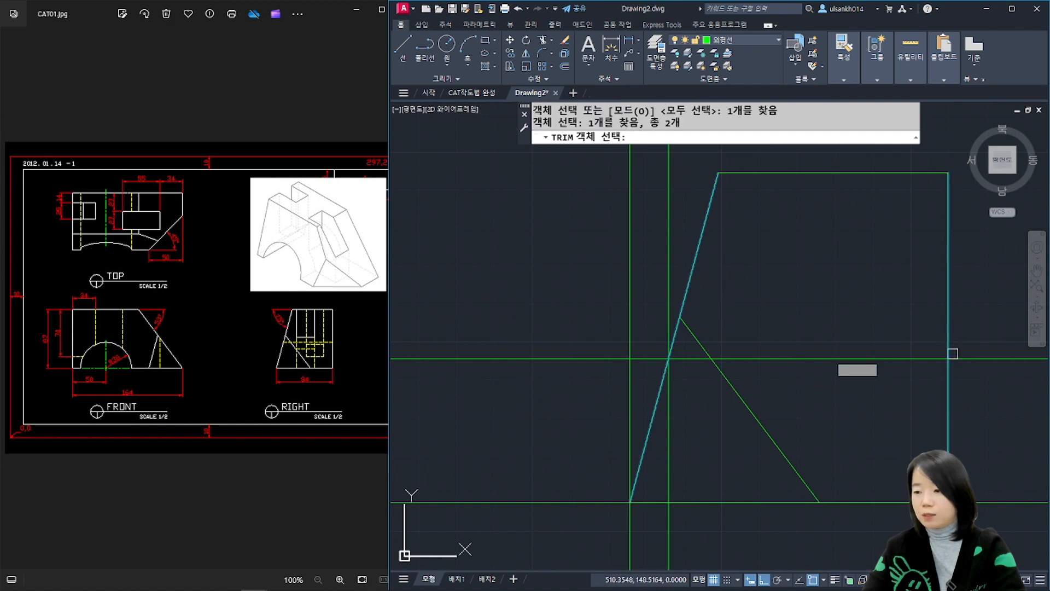
pyautogui.press('Return')
pyautogui.click(647, 360)
pyautogui.press('Return')
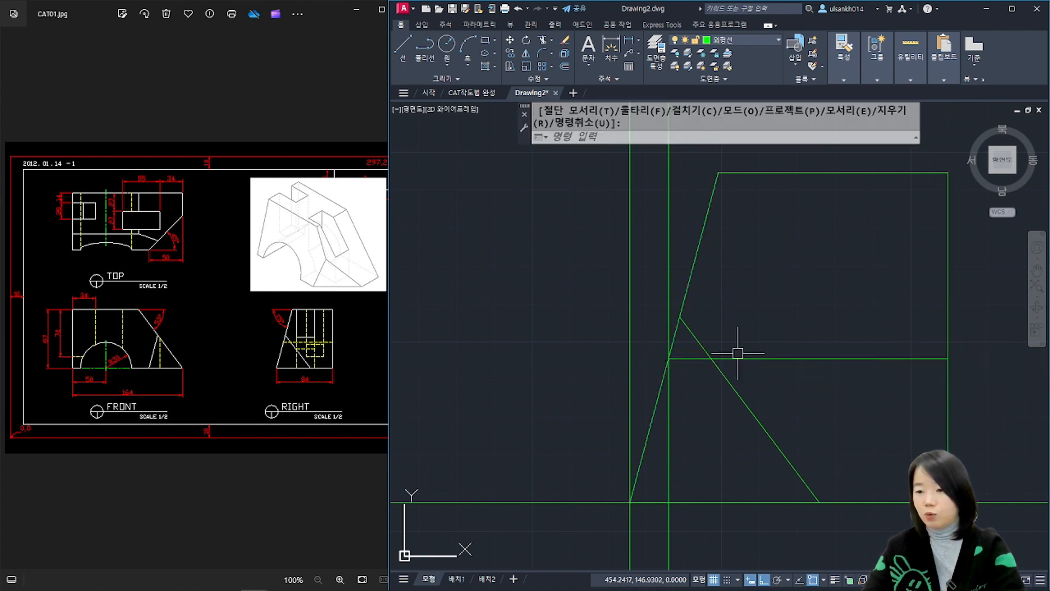
# Step: Move the trimmed horizontal line in the right view onto the 숨은선 layer
pyautogui.click(767, 358)
pyautogui.click(741, 40)
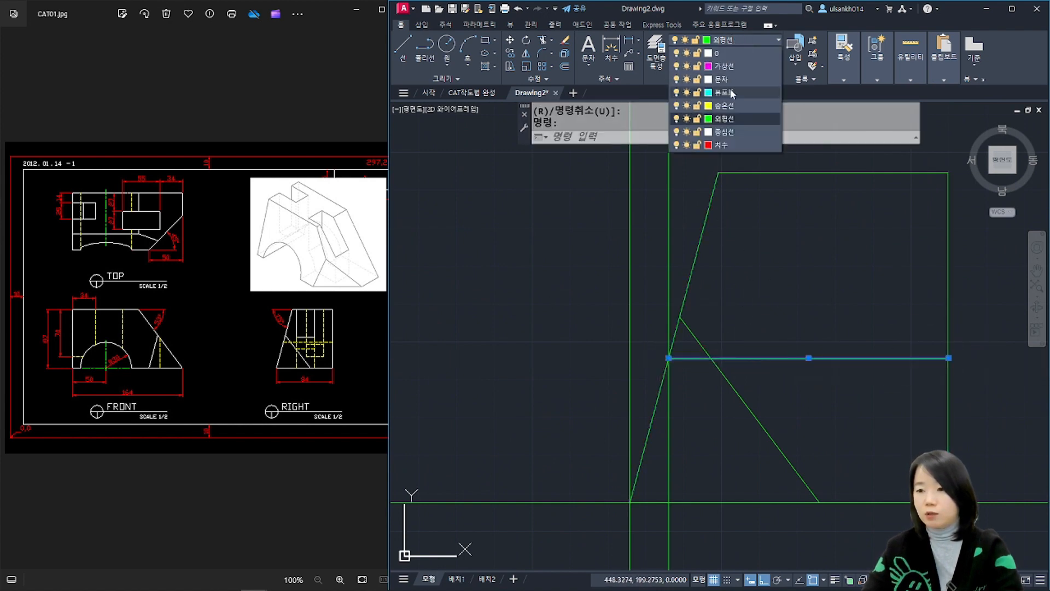
pyautogui.click(725, 112)
pyautogui.press('Escape')
pyautogui.press('Escape')
# Step: Erase the horizontal construction line along the views' base and the two vertical construction lines at the right view
pyautogui.scroll(-6, 695, 453)
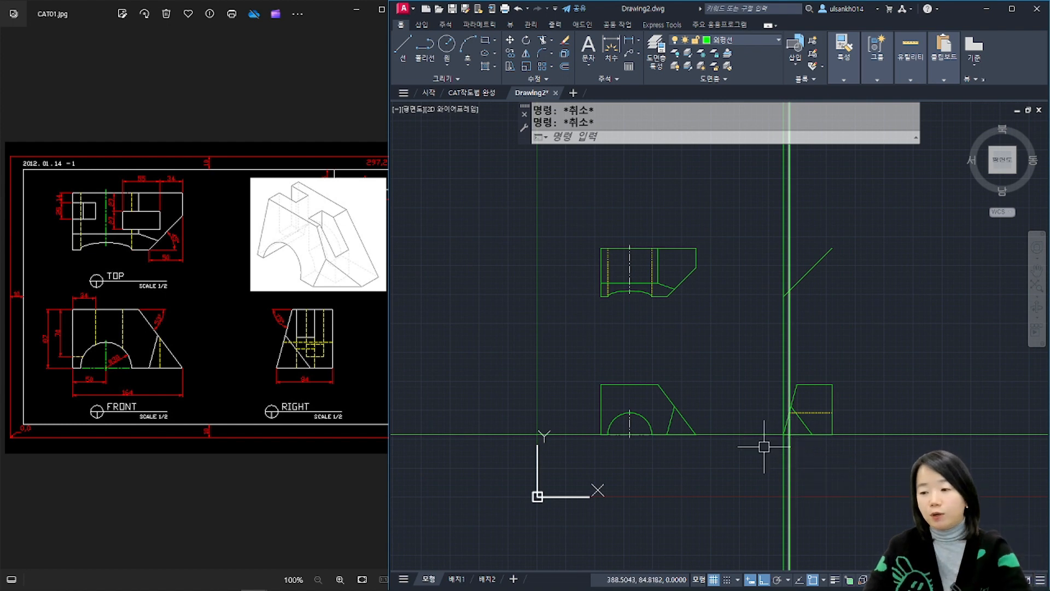
pyautogui.write('e')
pyautogui.press('space')
pyautogui.click(739, 422)
pyautogui.click(732, 459)
pyautogui.click(826, 352)
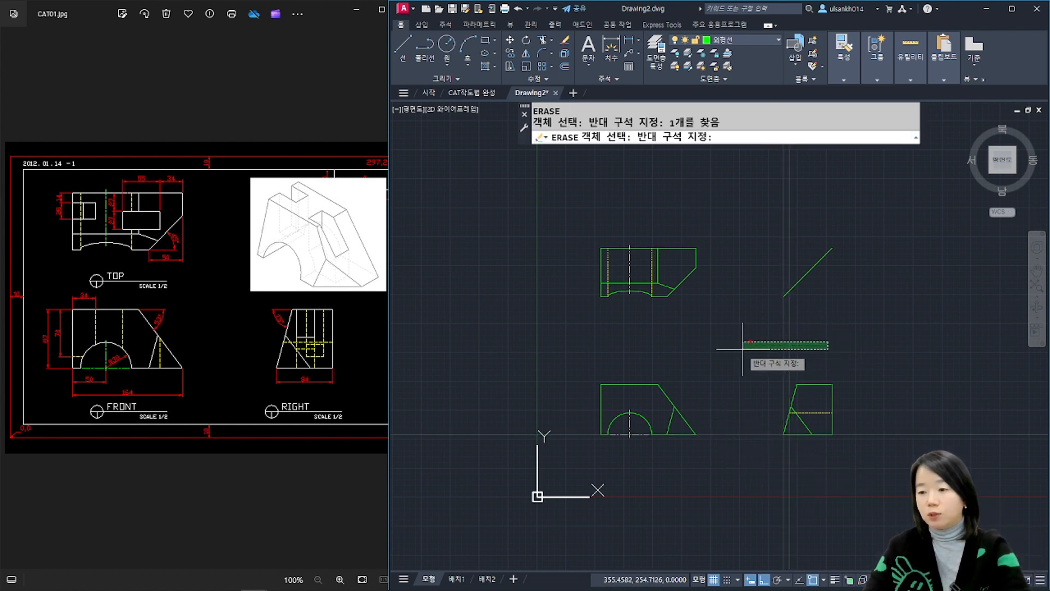
pyautogui.click(747, 356)
pyautogui.press('space')
pyautogui.scroll(2, 657, 432)
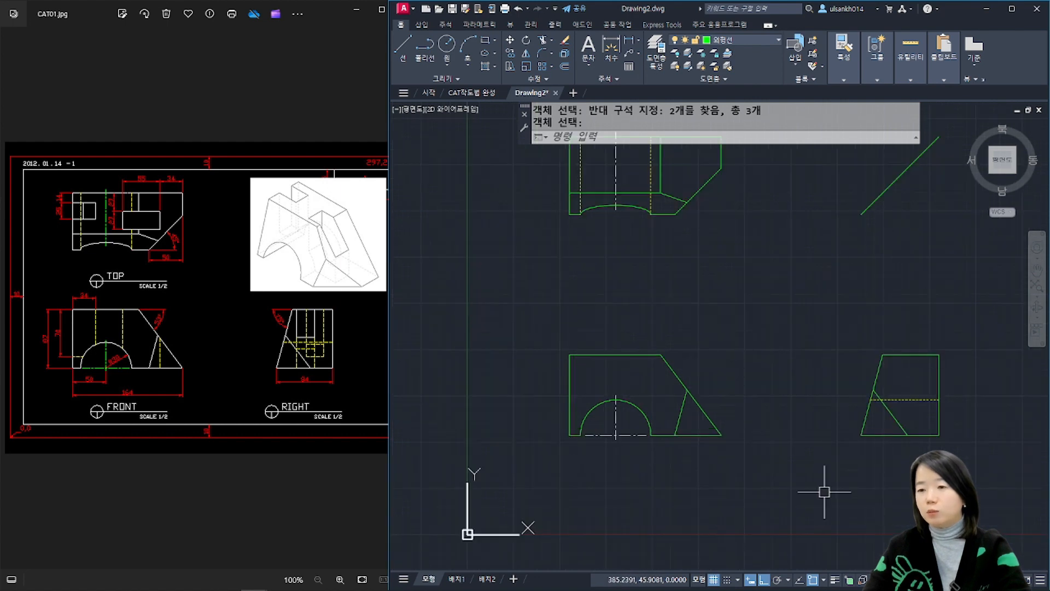
# Step: Switch to the CAT01.jpg reference and examine the pocket dimensions in the top and front views, then return to the AutoCAD drawing
pyautogui.moveTo(832, 432); pyautogui.dragTo(769, 501, button='middle')
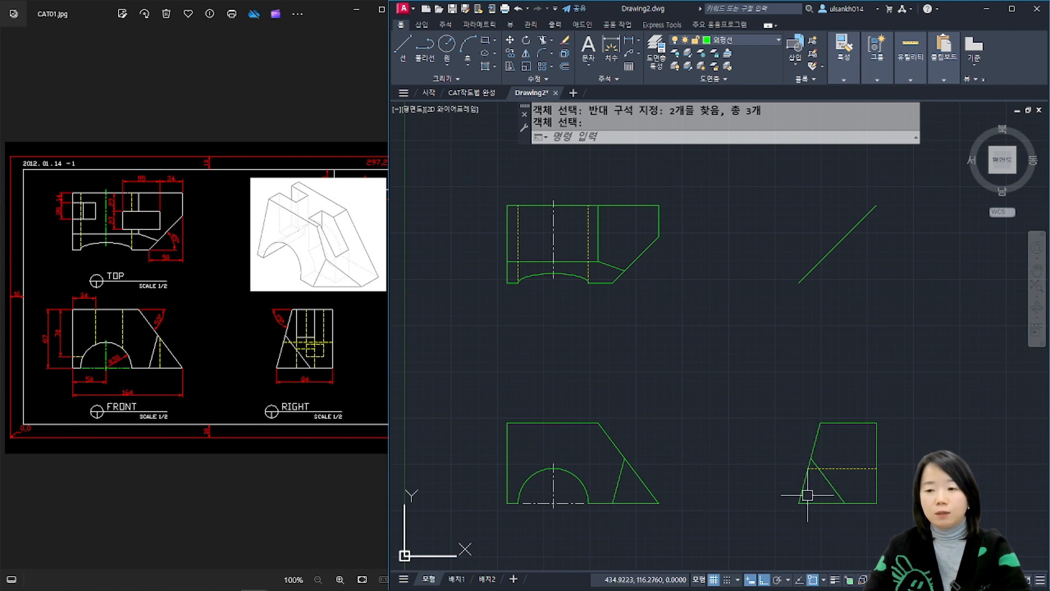
pyautogui.click(510, 279)
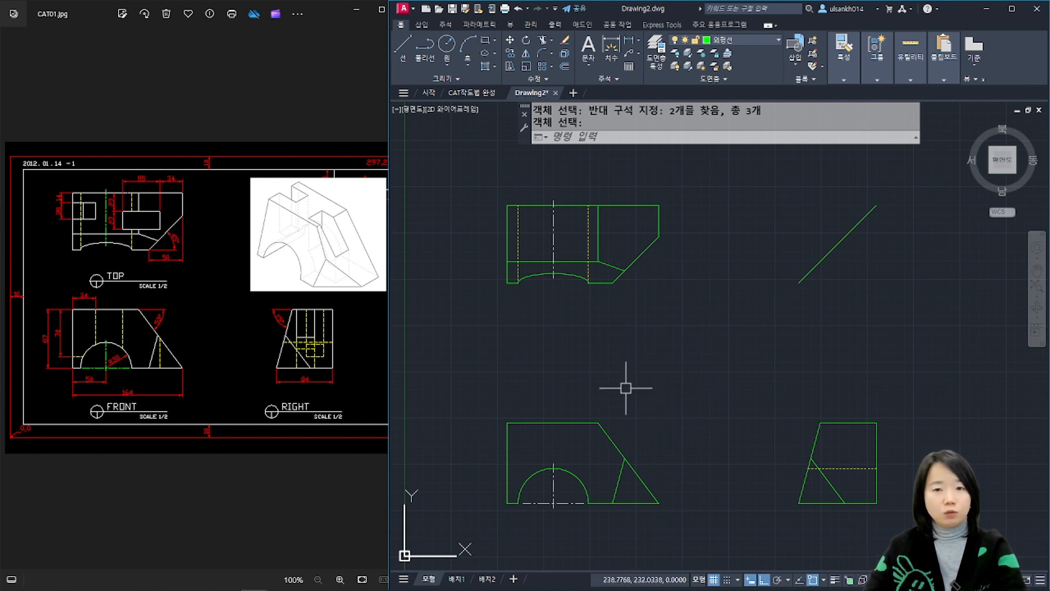
pyautogui.press('Escape')
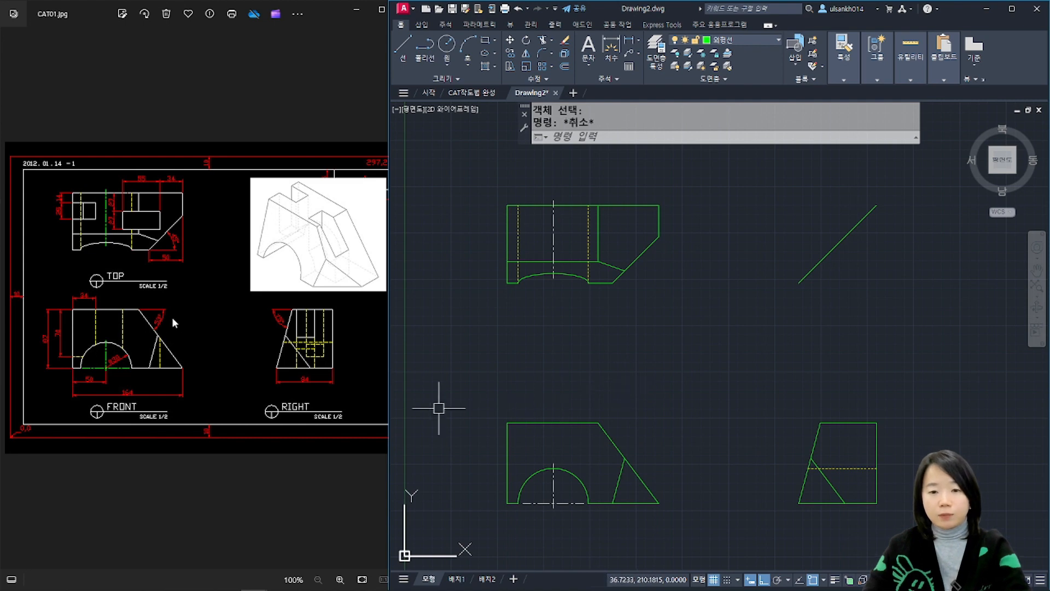
pyautogui.click(172, 323)
pyautogui.scroll(5, 71, 232)
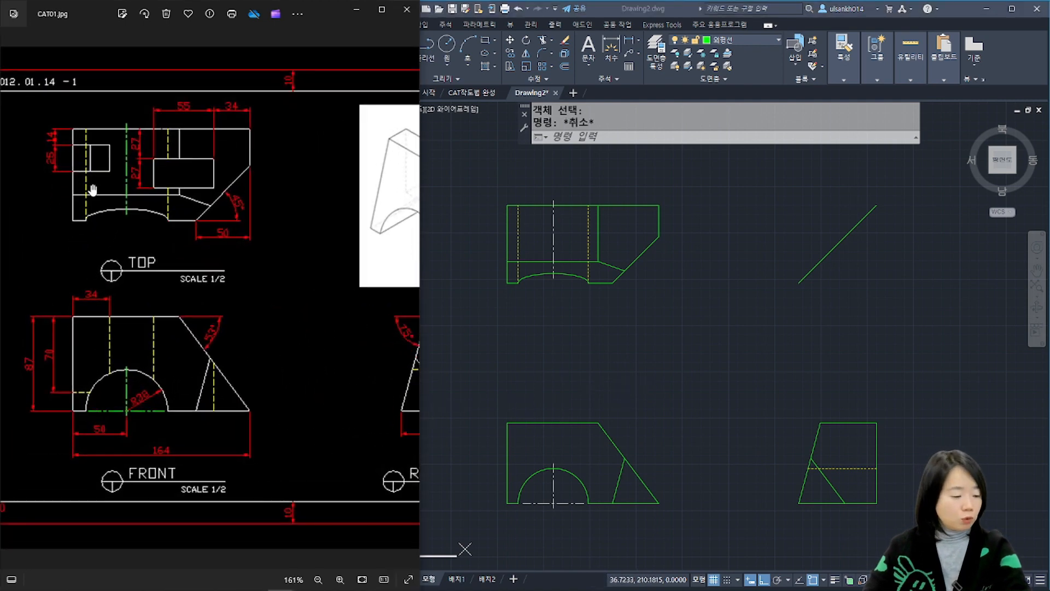
pyautogui.moveTo(99, 218); pyautogui.dragTo(136, 218)
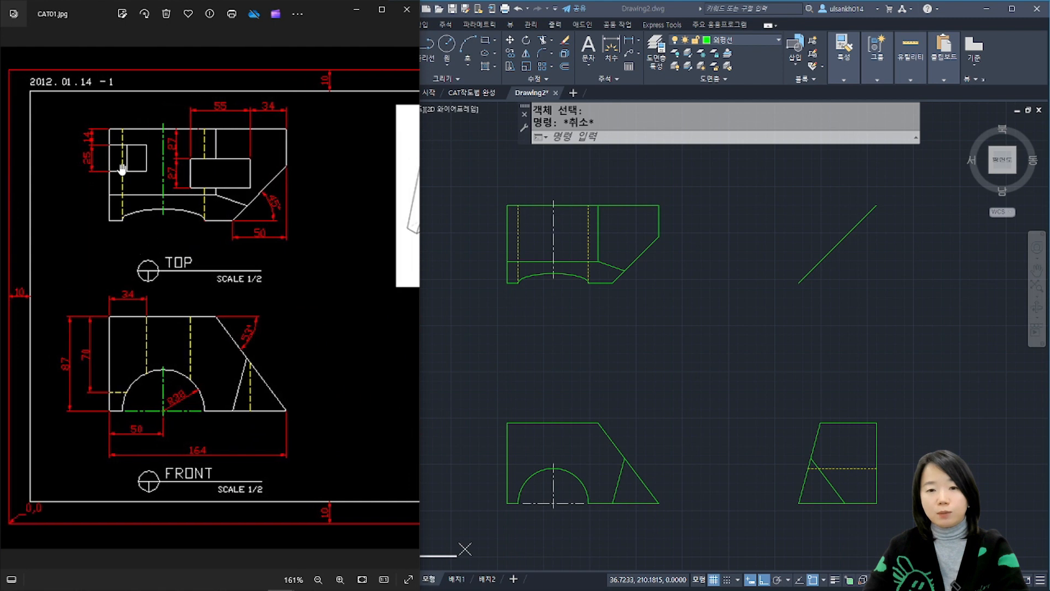
pyautogui.click(551, 222)
pyautogui.scroll(4, 535, 222)
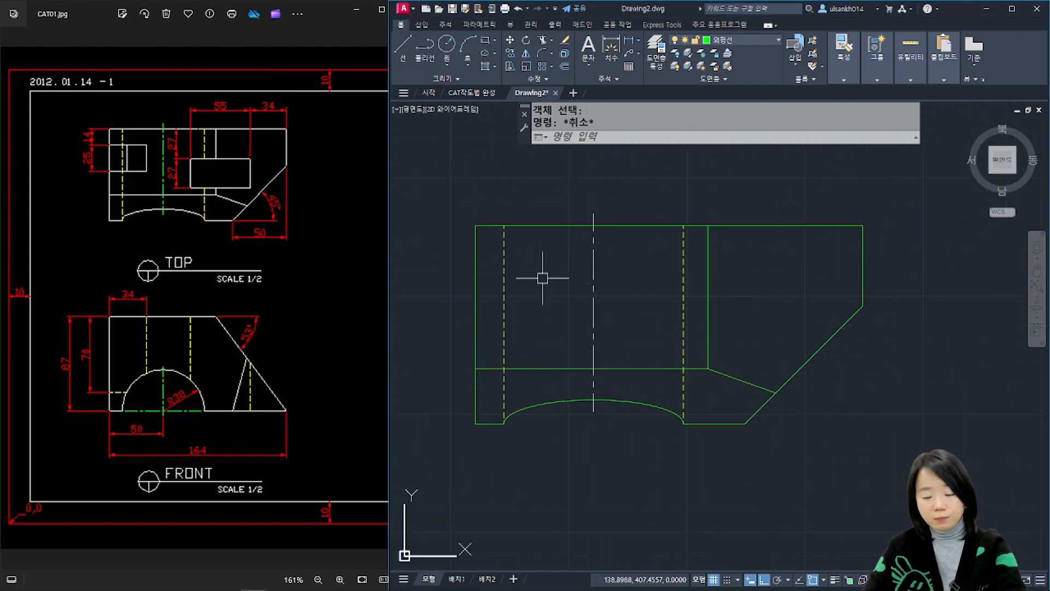
# Step: Offset the top view's upper edge 14 downward into the view
pyautogui.press('Return')
pyautogui.write('14')
pyautogui.press('Return')
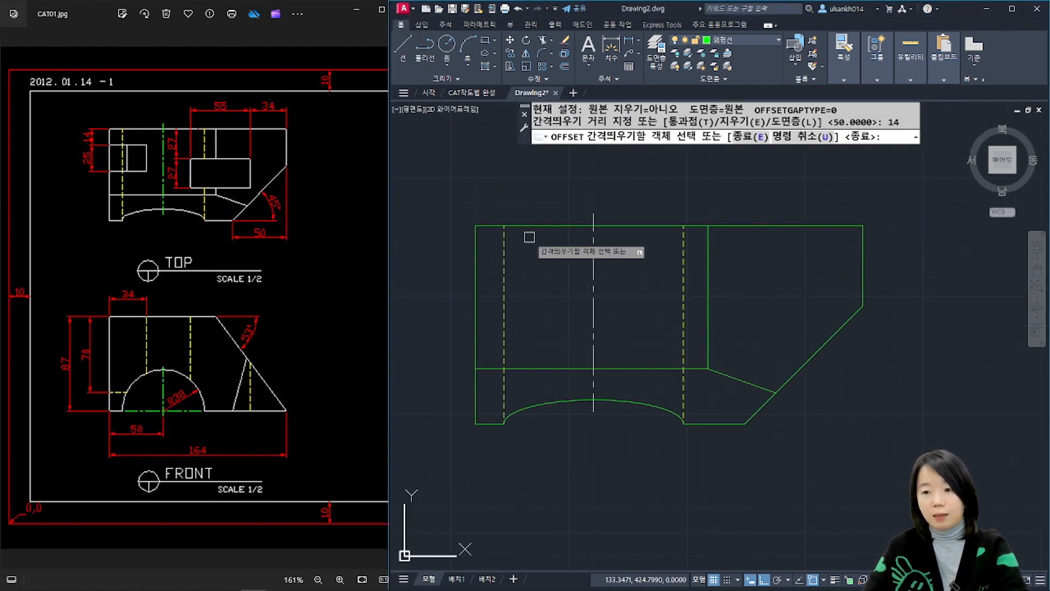
pyautogui.click(536, 226)
pyautogui.click(536, 281)
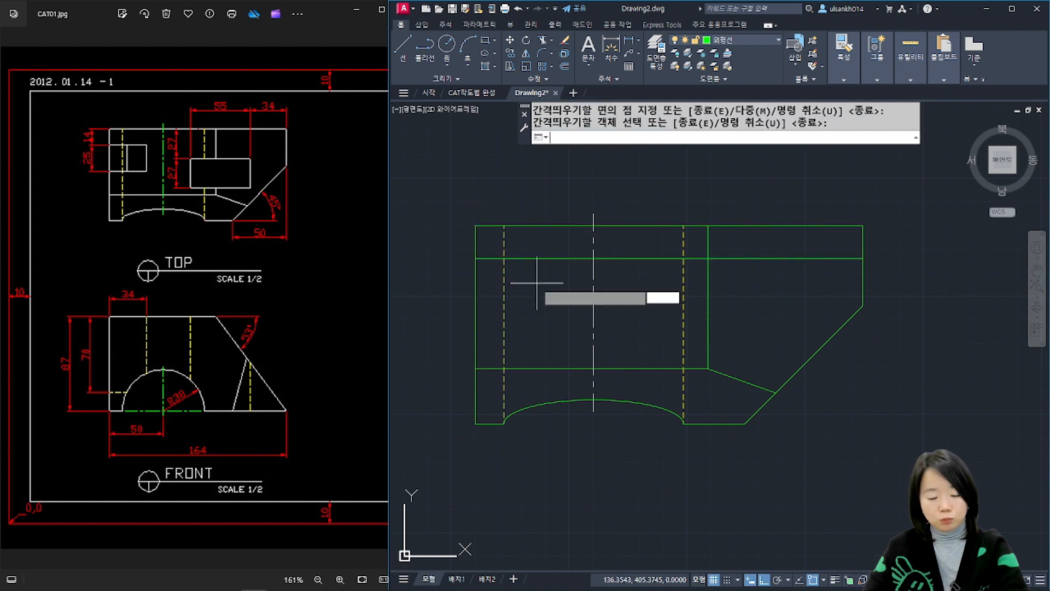
pyautogui.press('Return')
# Step: Offset the new horizontal line in the top view another 25 downward for the pocket's lower edge
pyautogui.press('Return')
pyautogui.write('25')
pyautogui.press('Return')
pyautogui.click(532, 255)
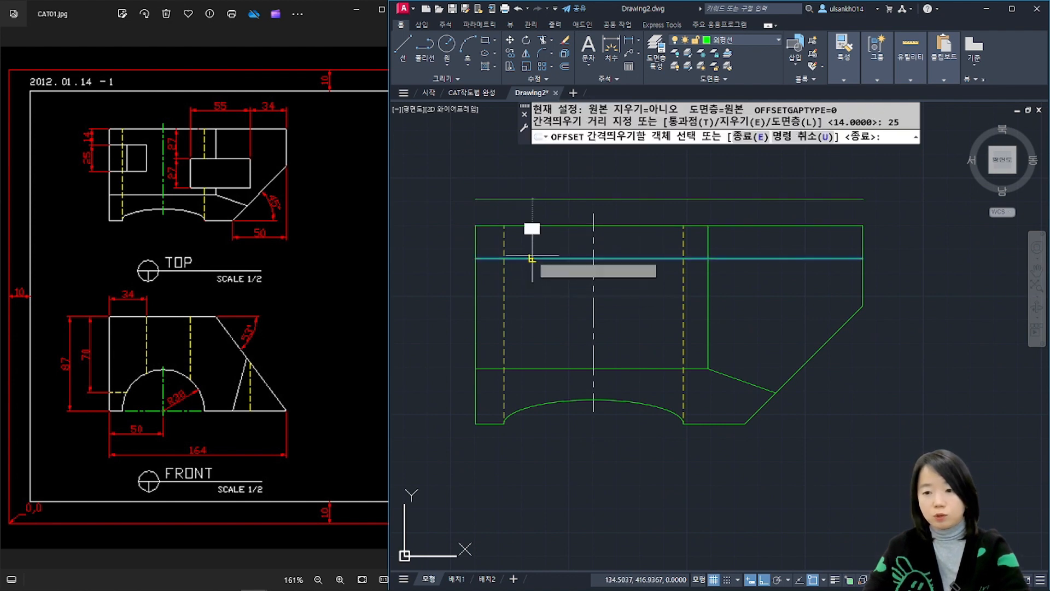
pyautogui.click(534, 340)
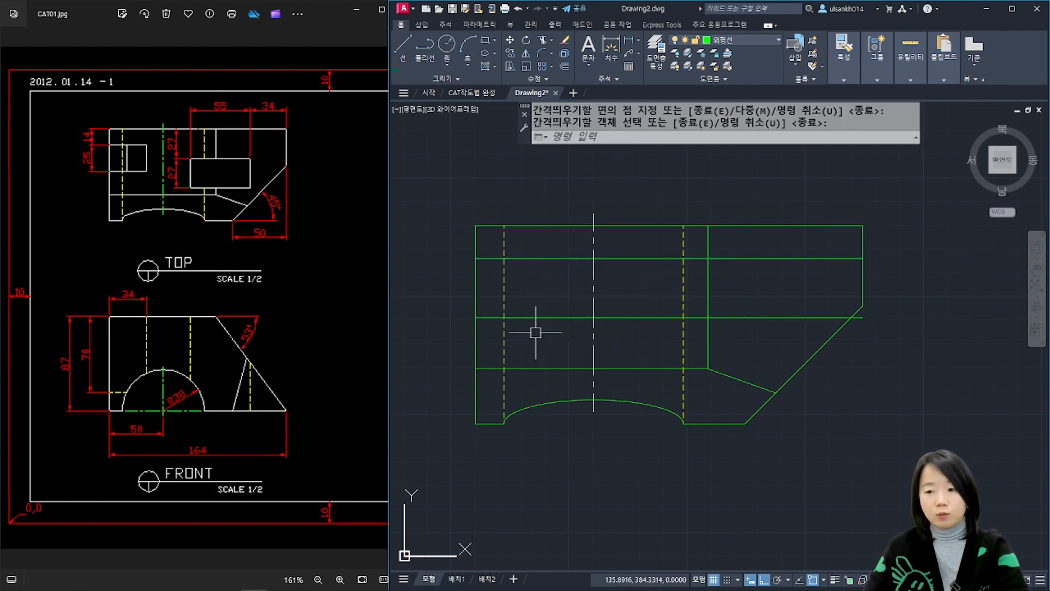
# Step: Check the pocket's length in the CAT01.jpg reference and offset the top view's left edge 34 inward in AutoCAD
pyautogui.click(108, 166)
pyautogui.scroll(2, 108, 143)
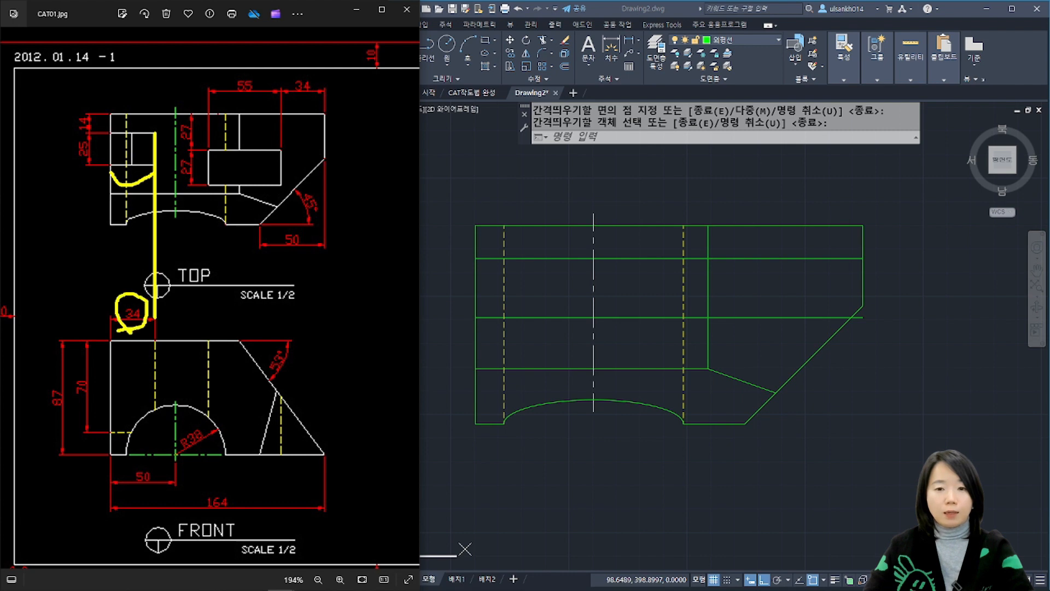
pyautogui.click(443, 296)
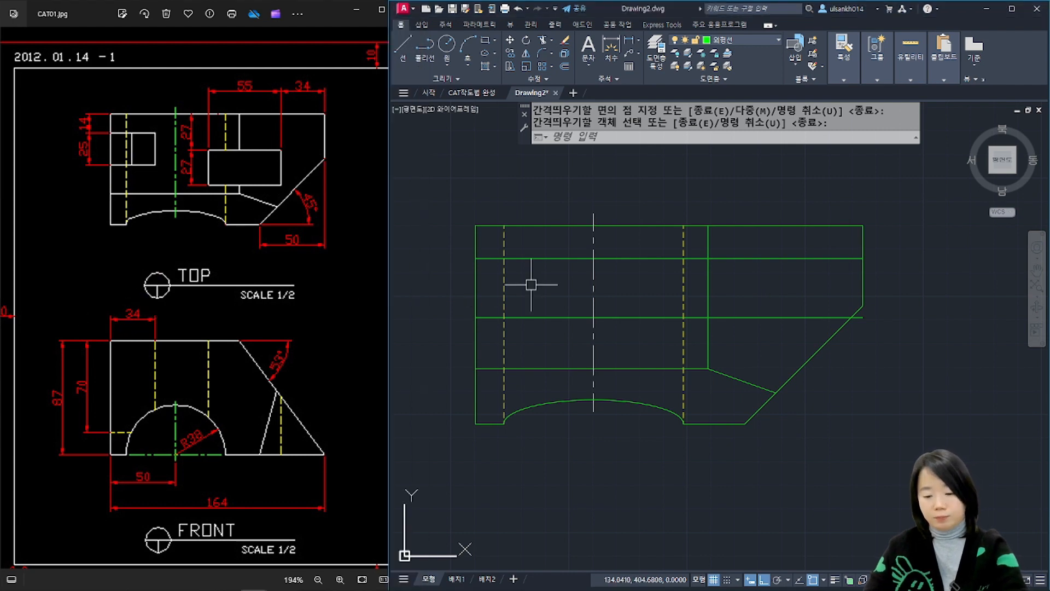
pyautogui.write('o')
pyautogui.press('Return')
pyautogui.write('34')
pyautogui.press('Return')
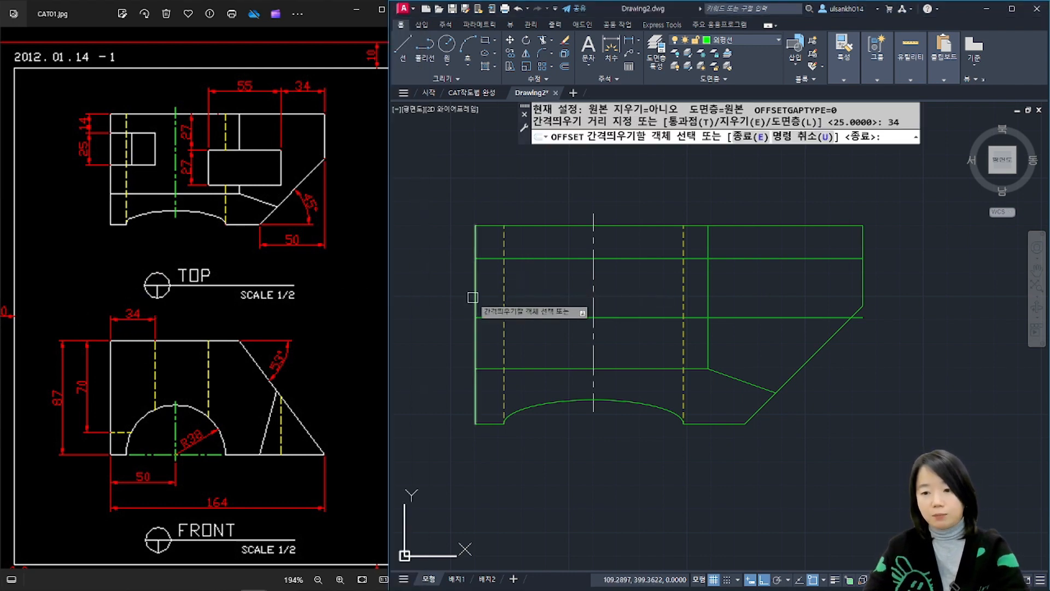
pyautogui.click(475, 298)
pyautogui.click(542, 285)
pyautogui.press('Return')
# Step: Fillet the vertical offset line with both horizontal offset lines at radius 0 to close the rectangular pocket's corners
pyautogui.write('f')
pyautogui.press('Return')
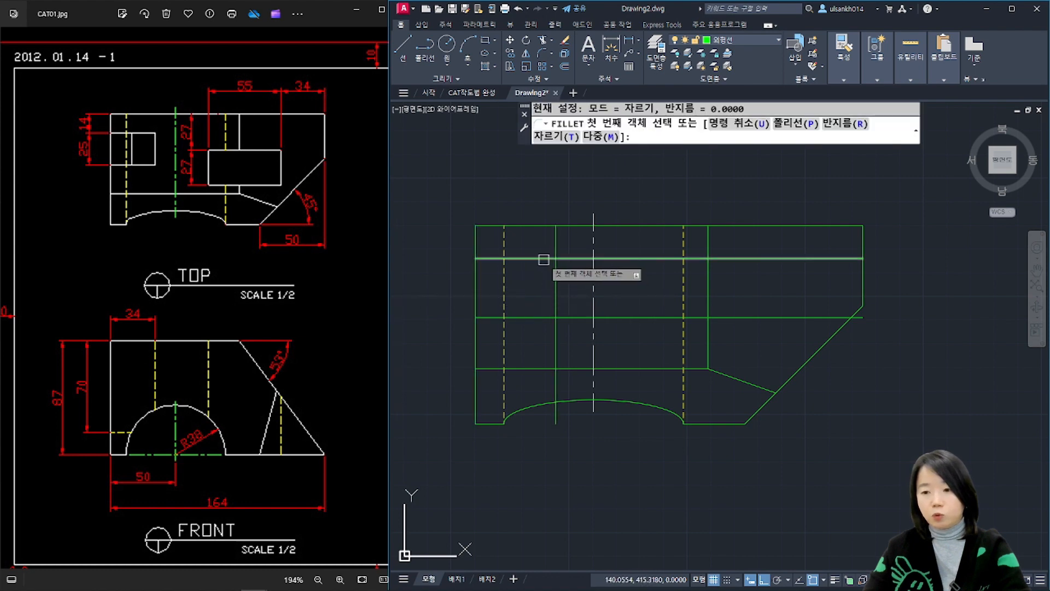
pyautogui.click(547, 258)
pyautogui.click(556, 277)
pyautogui.press('Return')
pyautogui.click(556, 303)
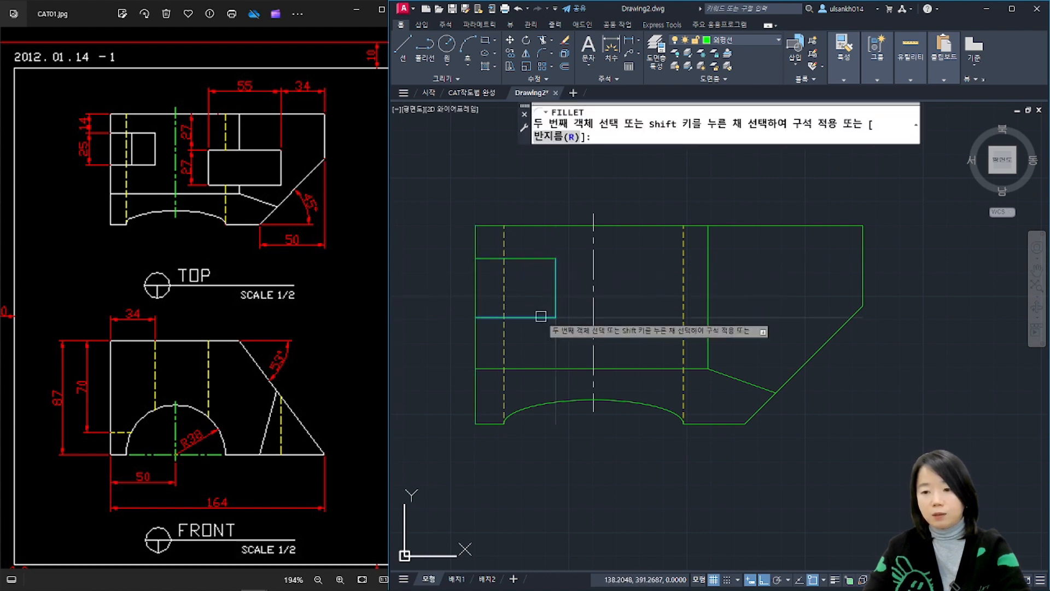
pyautogui.click(528, 318)
# Step: Draw a vertical construction line from the top view pocket's lower-right corner down through the front view
pyautogui.scroll(-2, 521, 334)
pyautogui.moveTo(523, 353); pyautogui.dragTo(525, 225, button='middle')
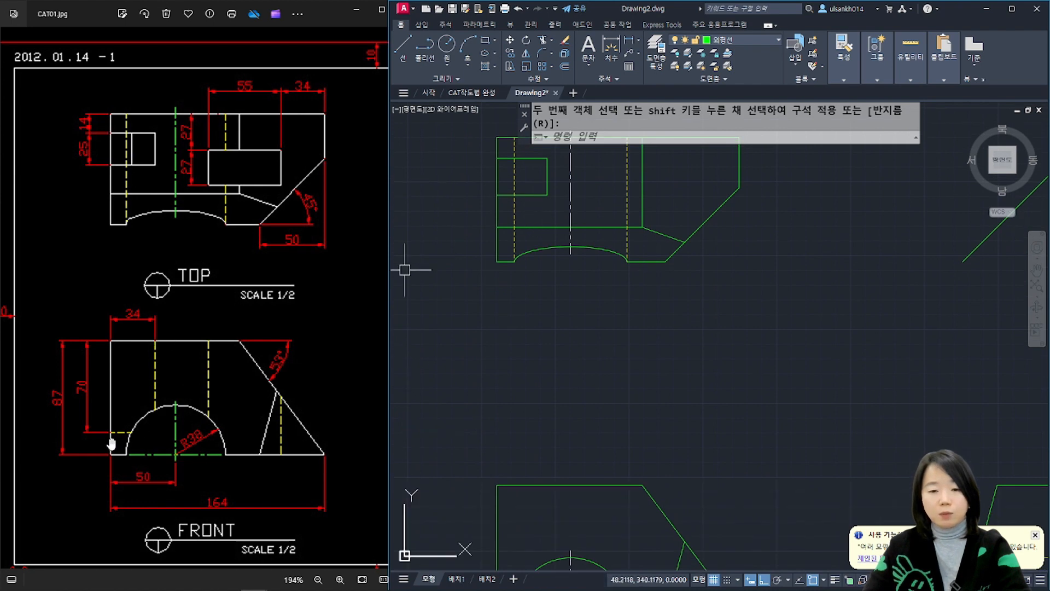
pyautogui.press('Escape')
pyautogui.click(495, 409)
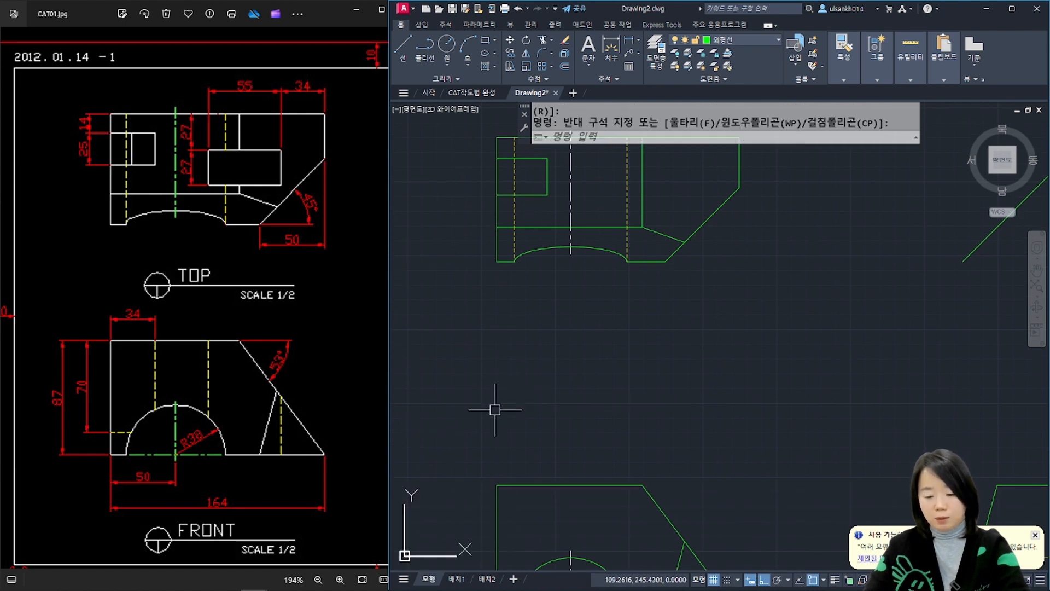
pyautogui.press('Return')
pyautogui.click(547, 195)
pyautogui.scroll(-2, 561, 402)
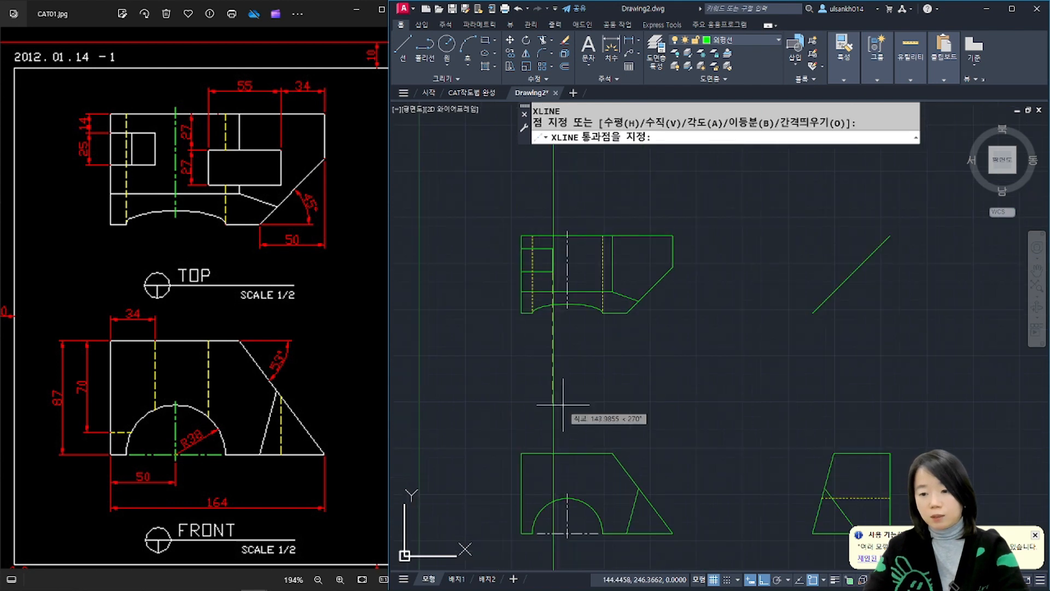
pyautogui.moveTo(563, 405); pyautogui.dragTo(571, 208, button='middle')
pyautogui.click(600, 417)
pyautogui.press('Return')
# Step: Offset the front view's upper edge 70 downward to locate the pocket's depth
pyautogui.scroll(2, 549, 296)
pyautogui.moveTo(549, 296); pyautogui.dragTo(544, 341, button='middle')
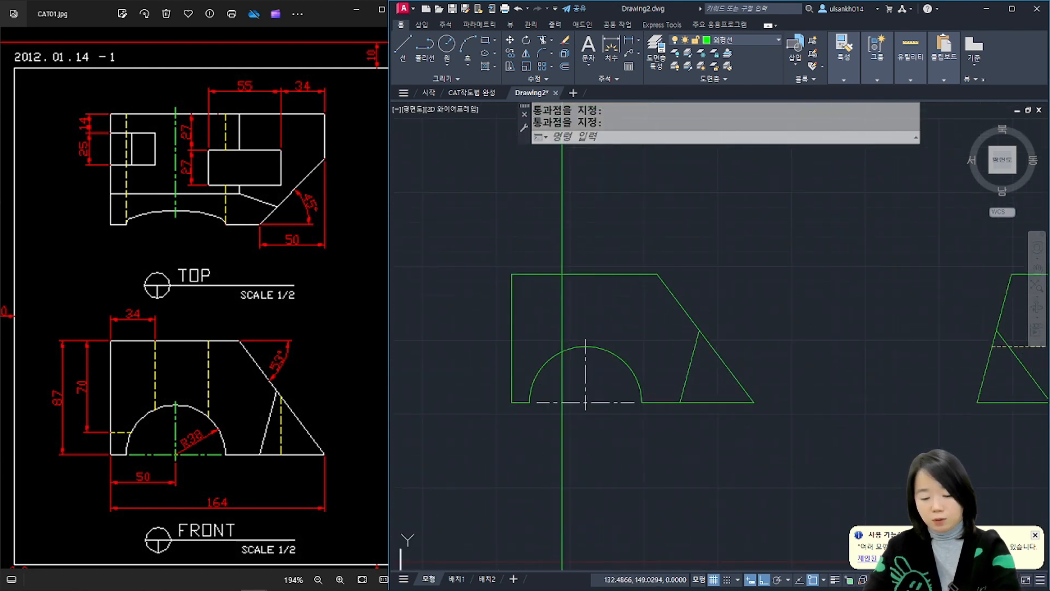
pyautogui.write('o')
pyautogui.press('Return')
pyautogui.write('70')
pyautogui.press('Return')
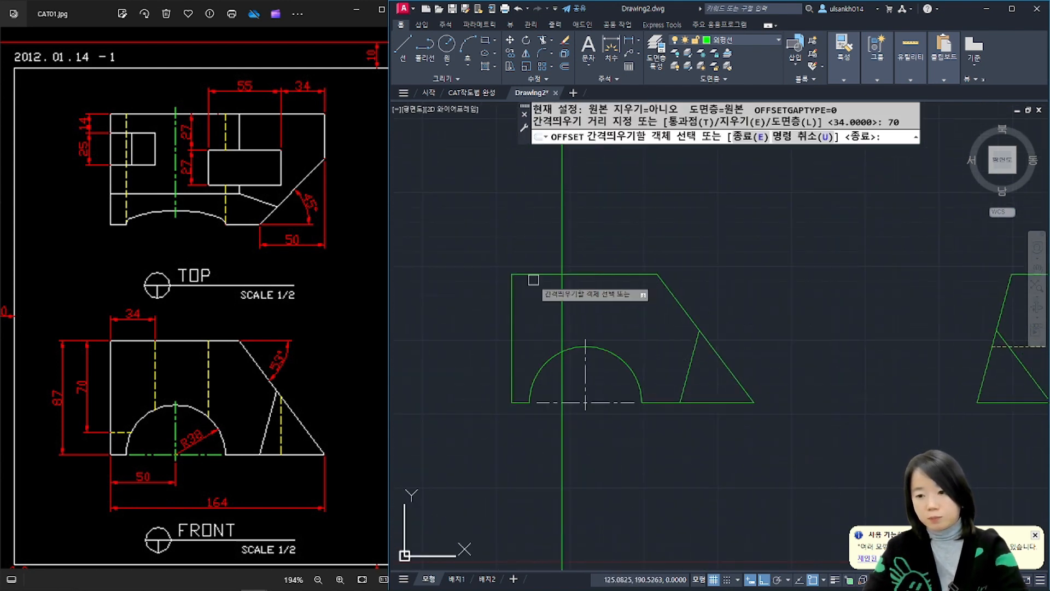
pyautogui.click(536, 275)
pyautogui.click(539, 342)
pyautogui.scroll(3, 541, 361)
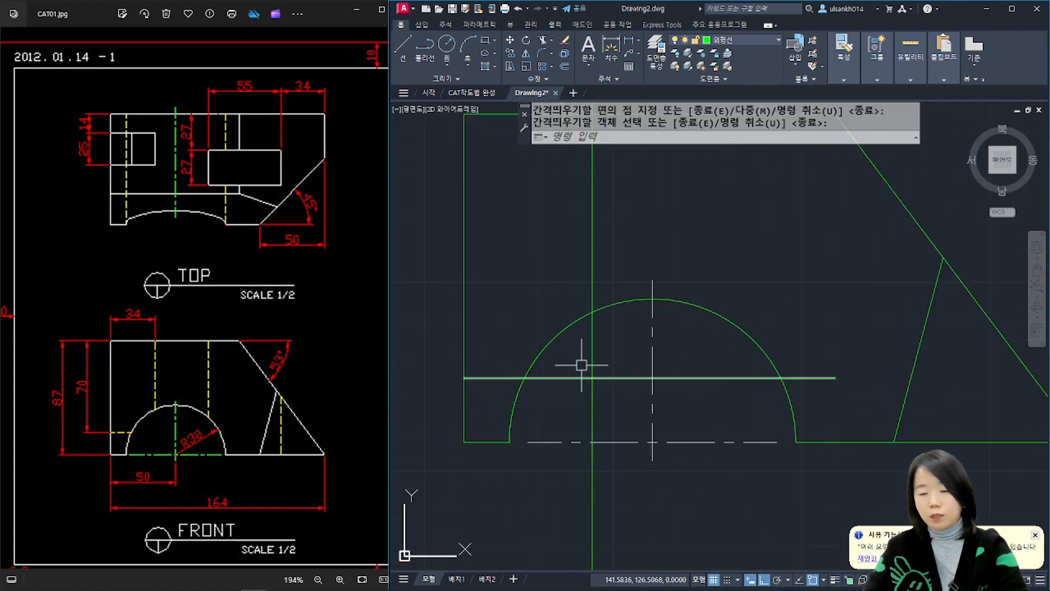
pyautogui.scroll(-2, 592, 352)
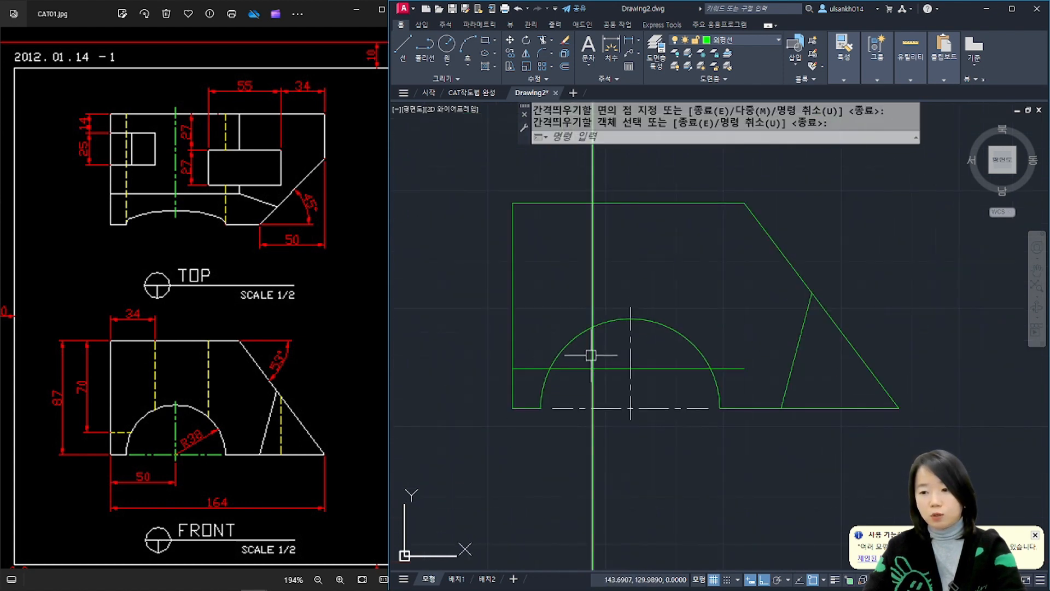
# Step: Trim the front view's vertical construction line between the upper edge and the arc, and cut the pocket depth line inside the arc
pyautogui.press('Escape')
pyautogui.write('tr')
pyautogui.press('Return')
pyautogui.click(560, 352)
pyautogui.click(562, 202)
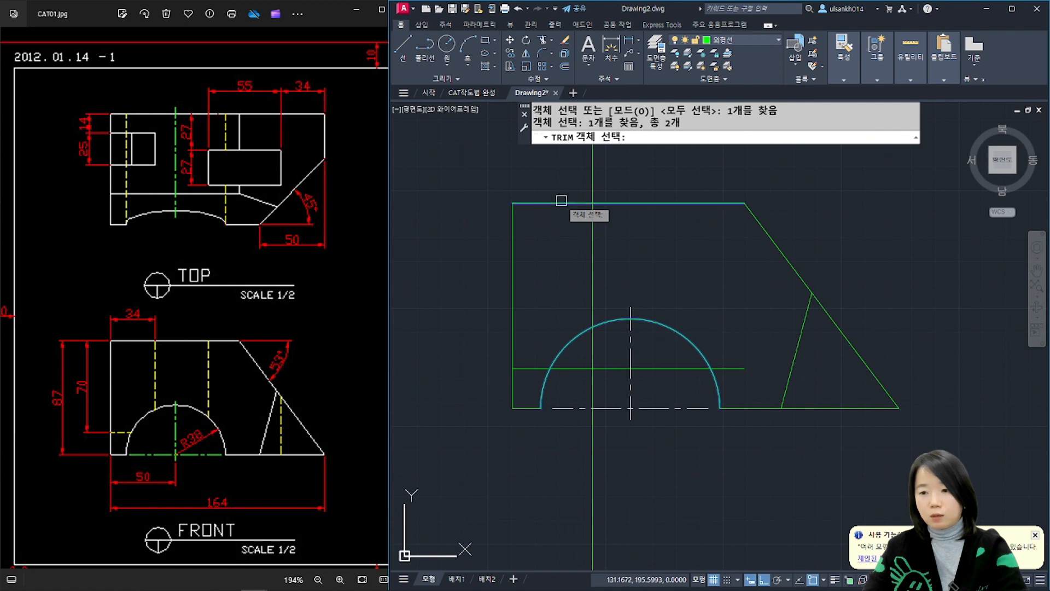
pyautogui.press('Return')
pyautogui.click(589, 389)
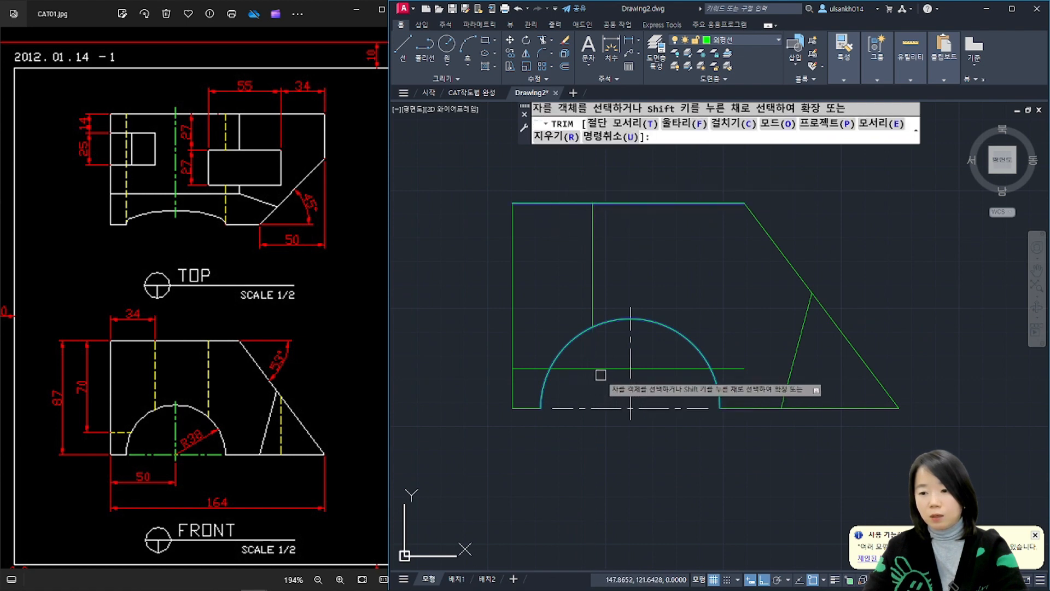
pyautogui.click(602, 369)
pyautogui.press('Return')
# Step: Move the pocket's vertical line and short depth line in the front view to the 숨은선 (hidden line) layer
pyautogui.click(537, 368)
pyautogui.click(592, 275)
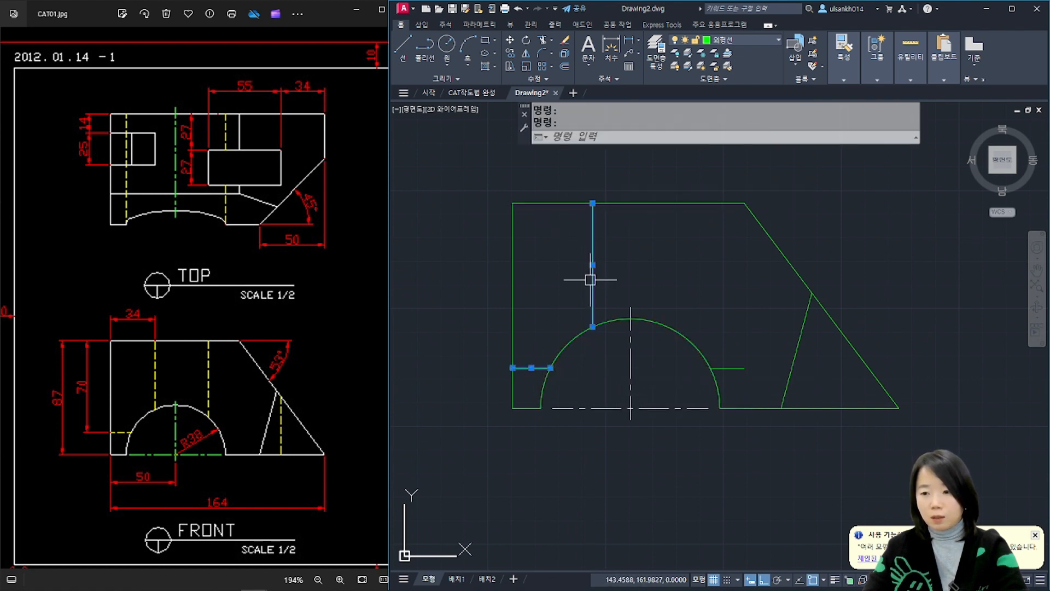
pyautogui.click(753, 41)
pyautogui.click(736, 104)
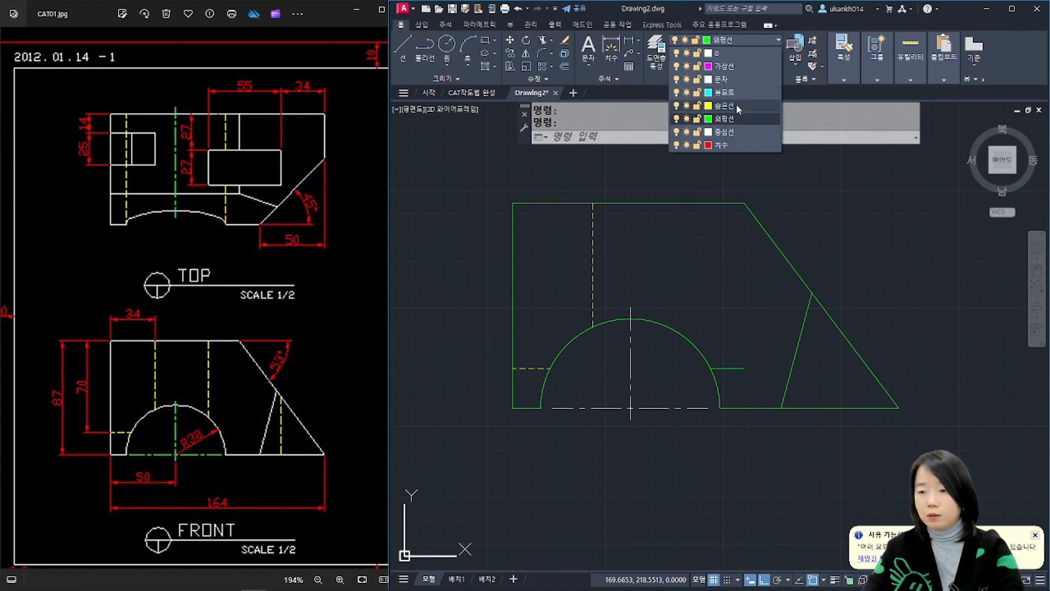
pyautogui.press('Escape')
pyautogui.press('Escape')
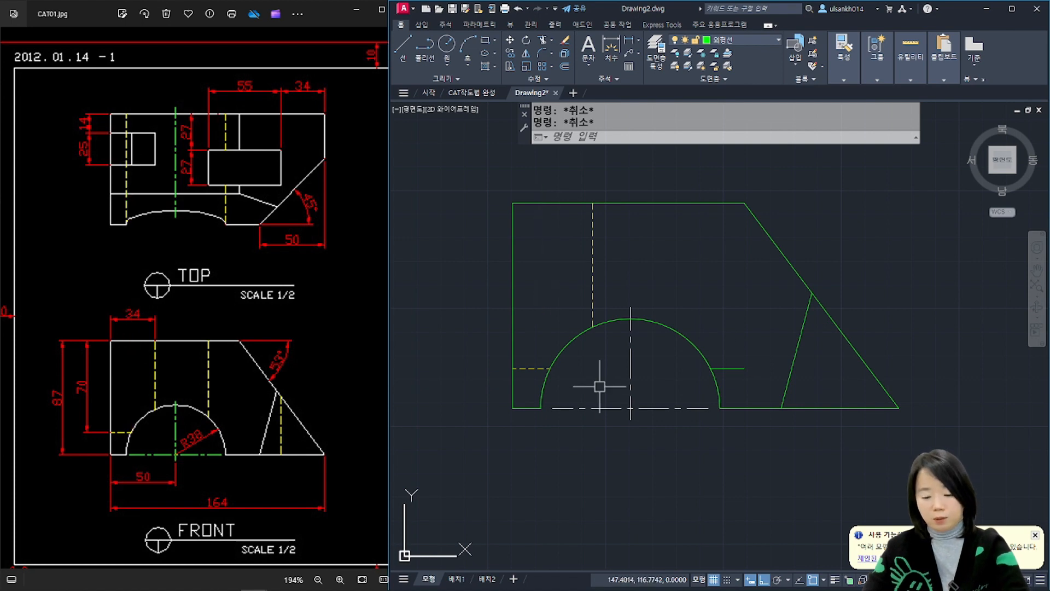
# Step: Draw a vertical construction line from where the front view's pocket depth line meets the arc up through the top view
pyautogui.write('xl')
pyautogui.press('Return')
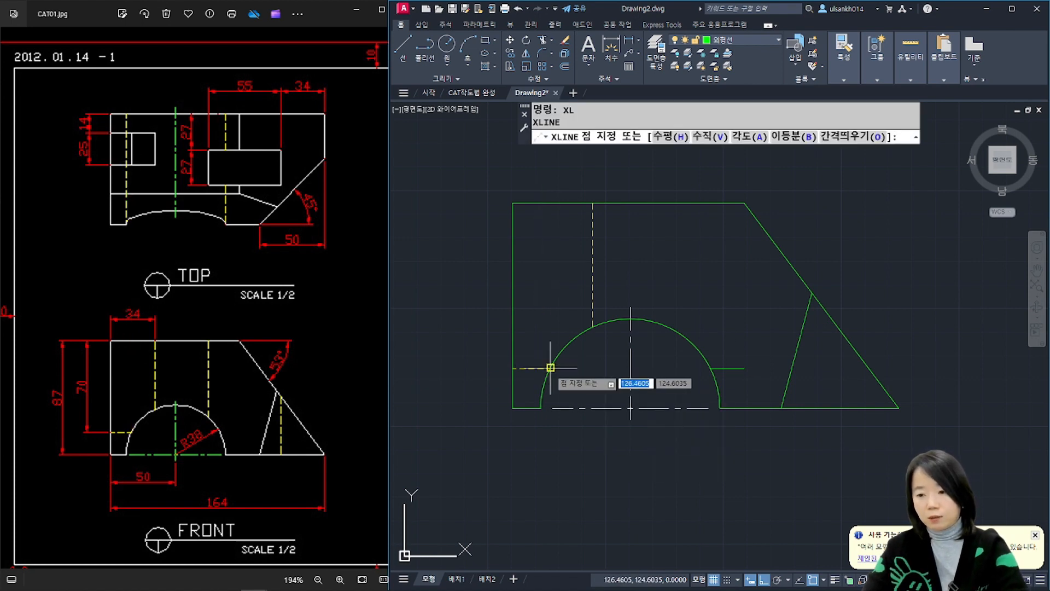
pyautogui.click(550, 368)
pyautogui.click(561, 264)
pyautogui.press('Return')
pyautogui.scroll(-5, 560, 263)
pyautogui.moveTo(577, 214); pyautogui.dragTo(605, 487, button='middle')
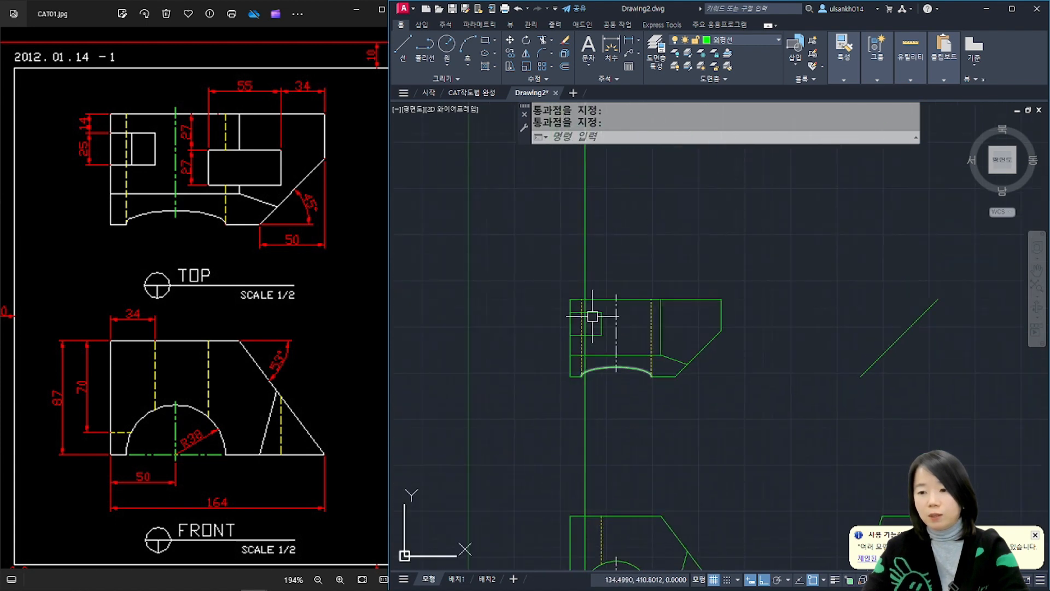
# Step: Trim the vertical construction line in the top view to the part inside the rectangular pocket
pyautogui.scroll(5, 593, 315)
pyautogui.write('tr')
pyautogui.press('Return')
pyautogui.click(599, 292)
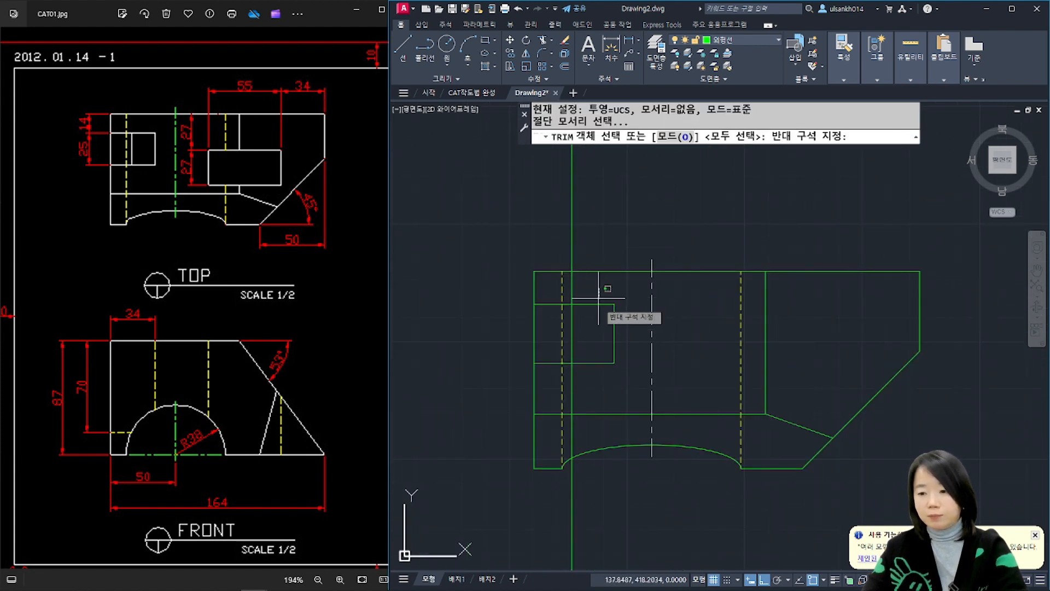
pyautogui.click(587, 400)
pyautogui.press('Return')
pyautogui.click(572, 385)
pyautogui.click(573, 284)
pyautogui.press('Return')
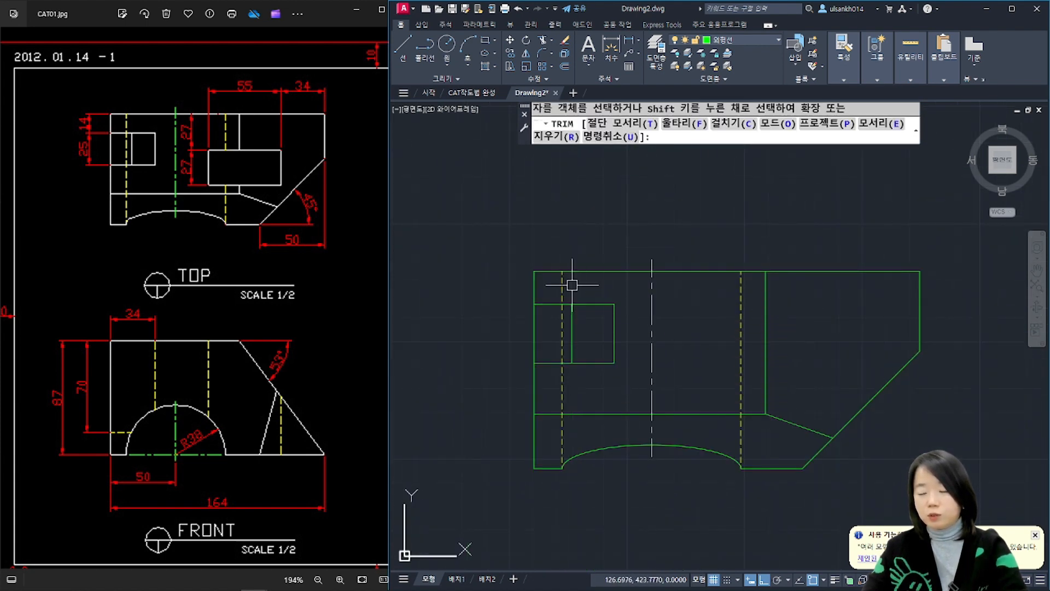
pyautogui.press('Escape')
# Step: Examine the pocket's hidden lines in the RIGHT view of the CAT01.jpg reference and return to AutoCAD
pyautogui.scroll(-5, 606, 389)
pyautogui.moveTo(607, 454); pyautogui.dragTo(558, 274, button='middle')
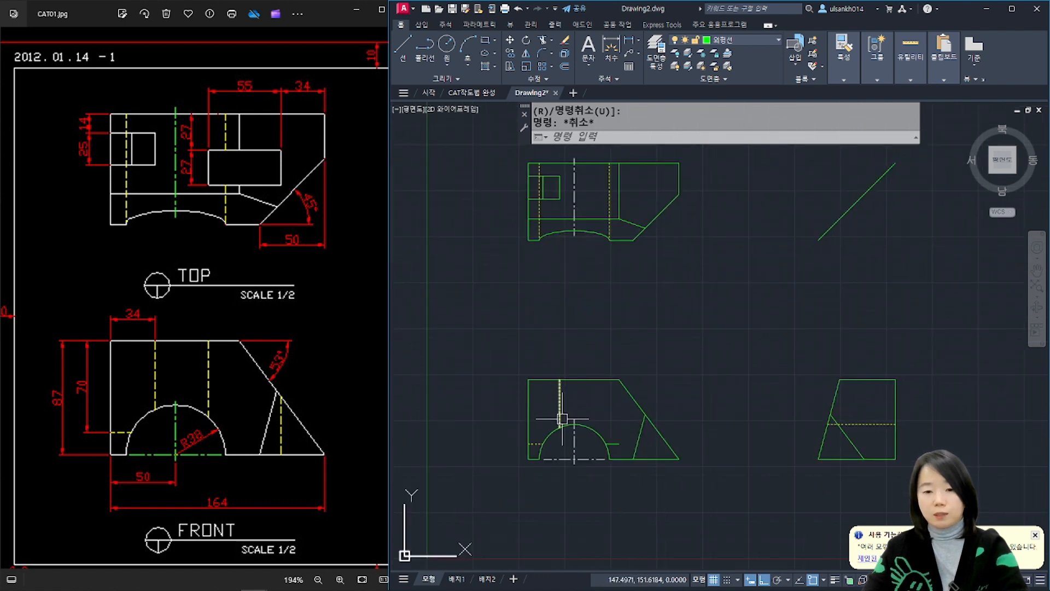
pyautogui.doubleClick(322, 353)
pyautogui.scroll(6, 324, 355)
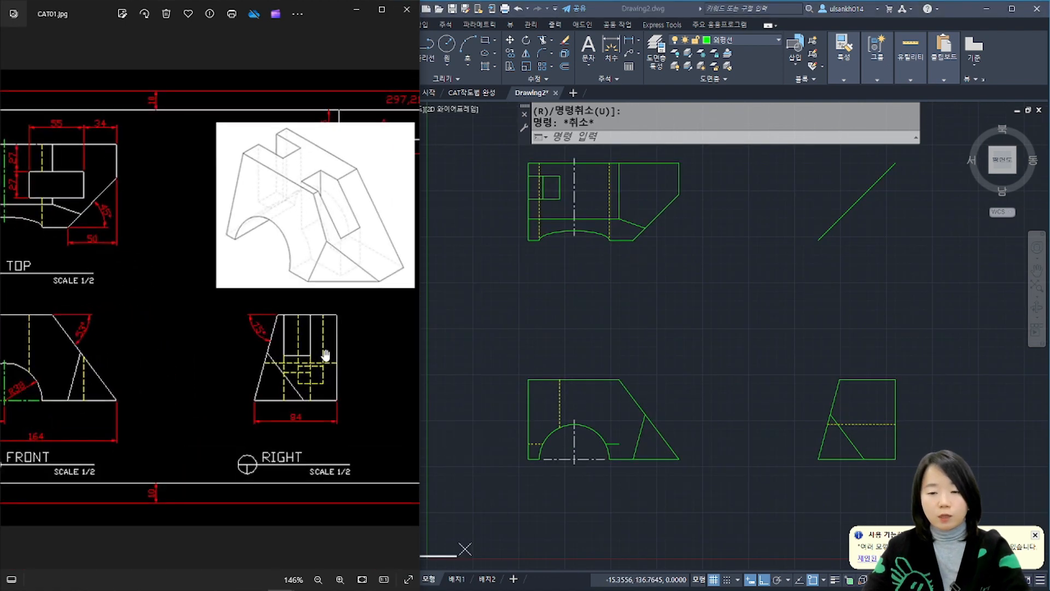
pyautogui.scroll(2, 328, 401)
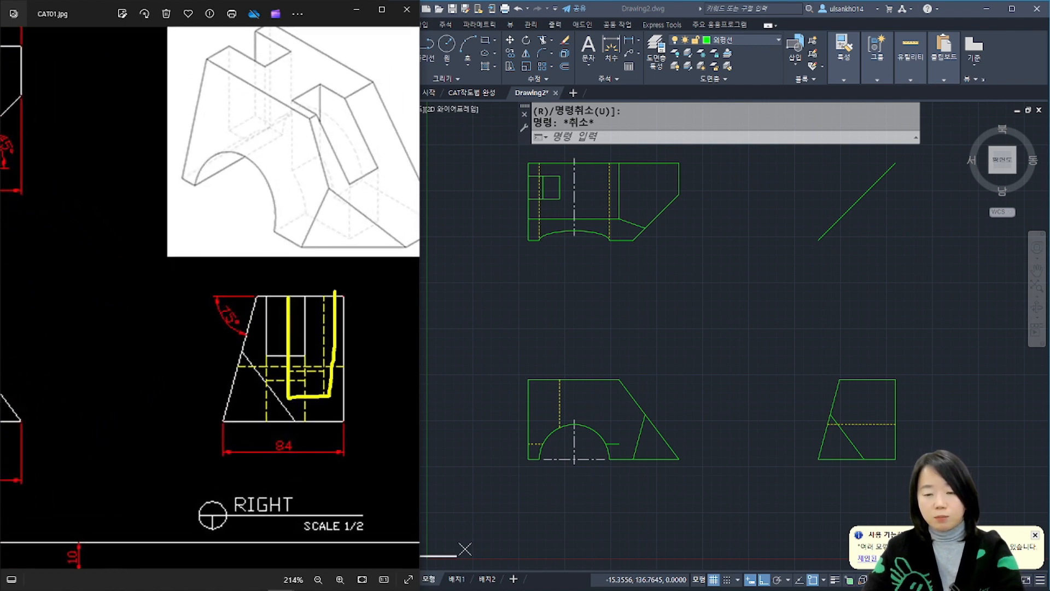
pyautogui.click(673, 347)
pyautogui.moveTo(733, 338); pyautogui.dragTo(706, 369, button='middle')
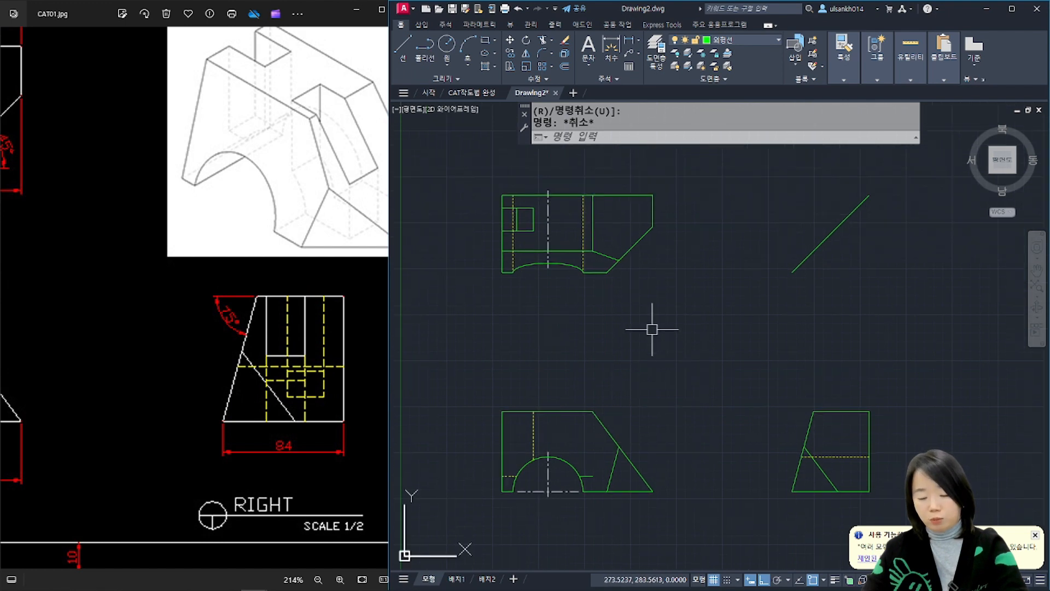
# Step: Draw horizontal construction lines from the top view pocket's two right corners across the diagonal projection line
pyautogui.press('Return')
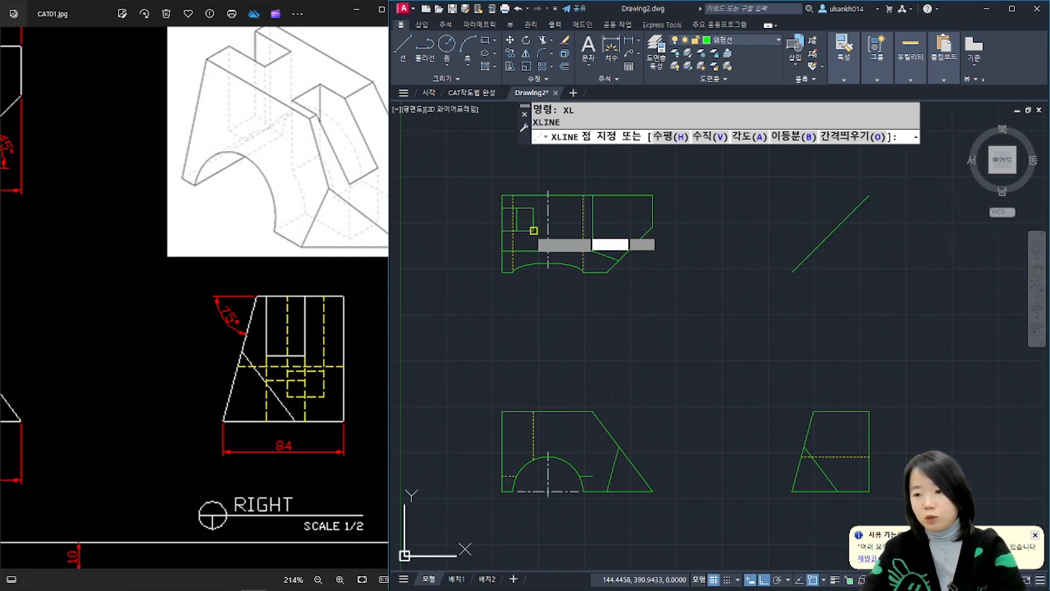
pyautogui.click(534, 231)
pyautogui.click(722, 265)
pyautogui.press('Return')
pyautogui.press('Return')
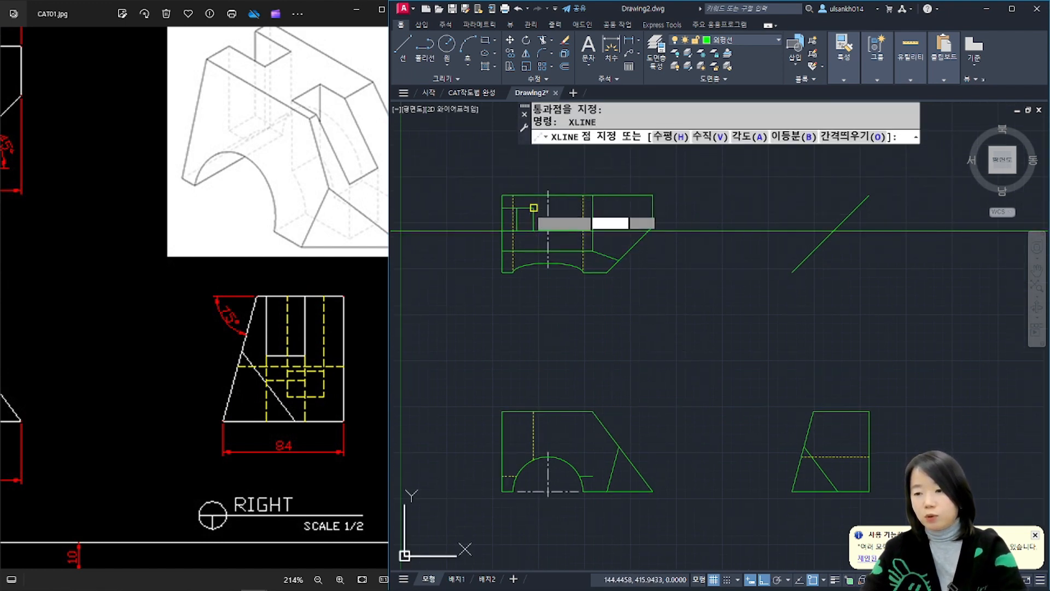
pyautogui.click(534, 208)
pyautogui.click(768, 221)
pyautogui.press('Return')
# Step: Draw vertical construction lines down through the right view from where both horizontal lines cross the diagonal projection line
pyautogui.press('Return')
pyautogui.click(833, 231)
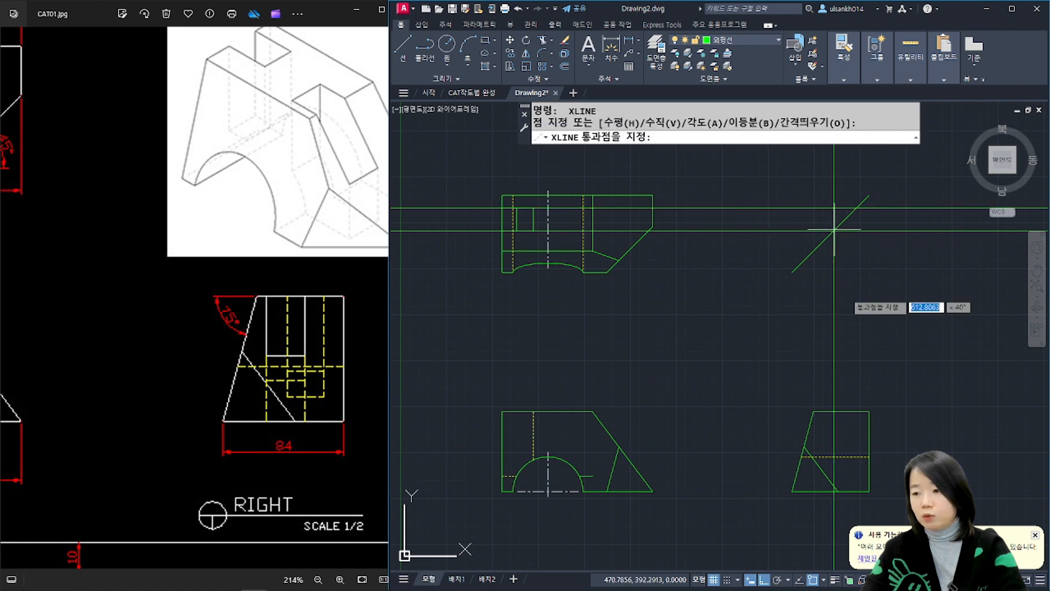
pyautogui.click(845, 304)
pyautogui.press('Return')
pyautogui.press('Return')
pyautogui.click(857, 207)
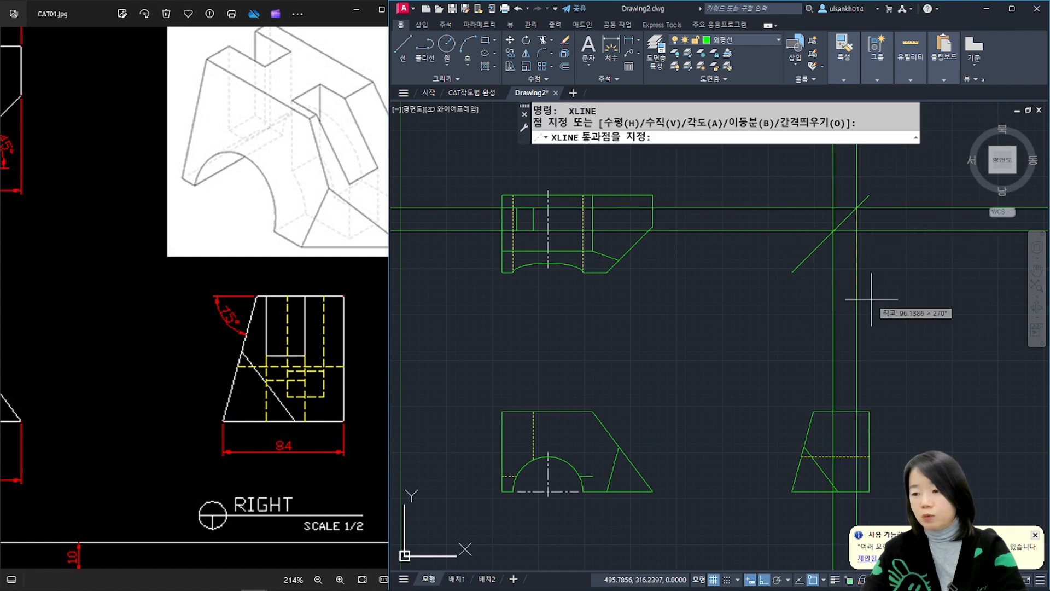
pyautogui.click(872, 300)
pyautogui.press('Return')
# Step: Draw a horizontal construction line through the right view from the intersection of the front view's pocket depth line and arc
pyautogui.moveTo(840, 440); pyautogui.dragTo(835, 307, button='middle')
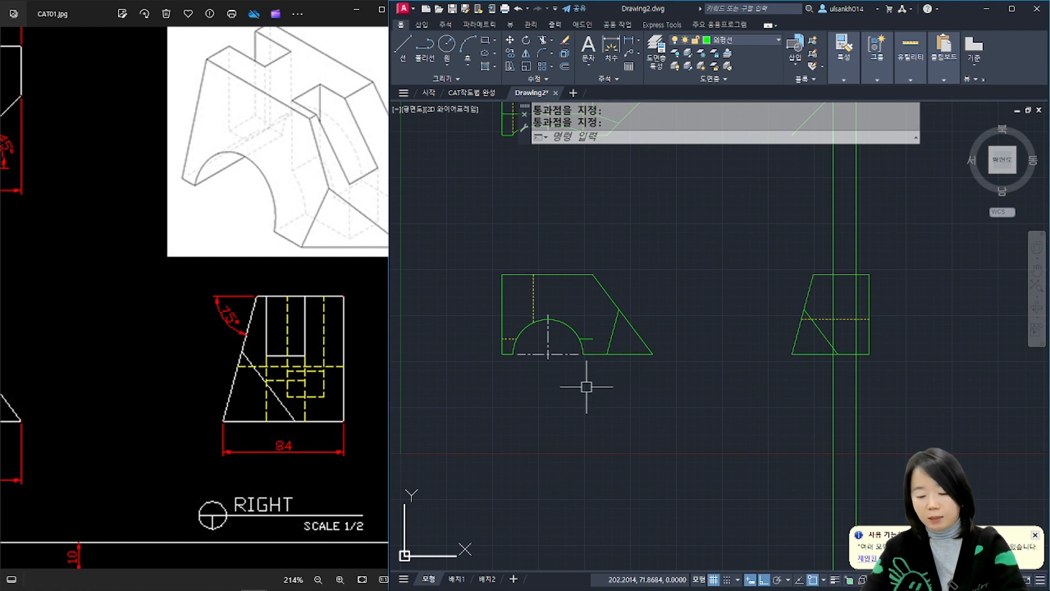
pyautogui.write('xl')
pyautogui.press('Return')
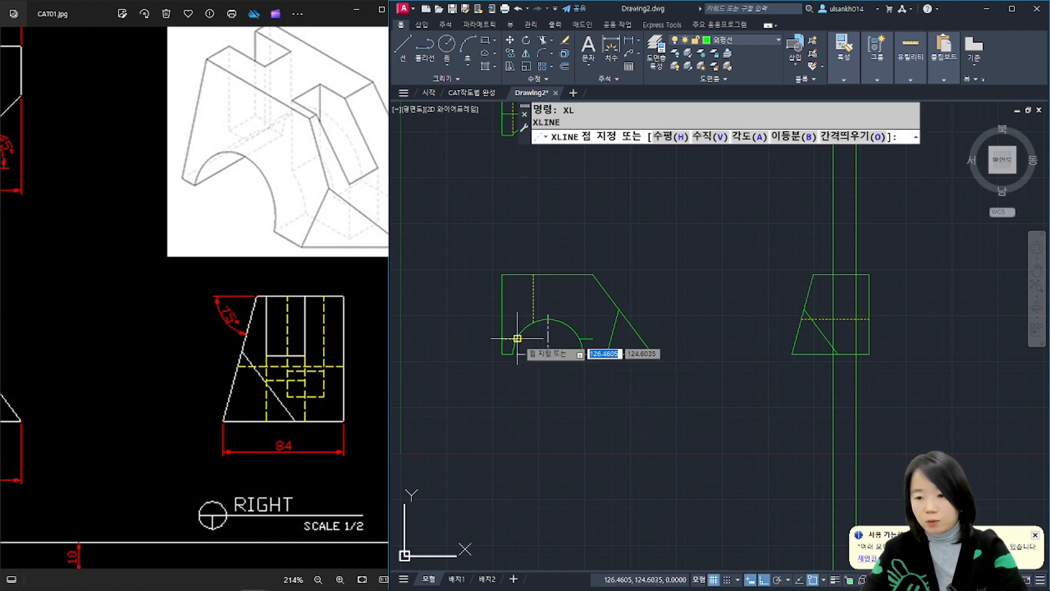
pyautogui.click(517, 338)
pyautogui.click(727, 356)
pyautogui.press('Return')
pyautogui.moveTo(814, 369); pyautogui.dragTo(810, 390, button='middle')
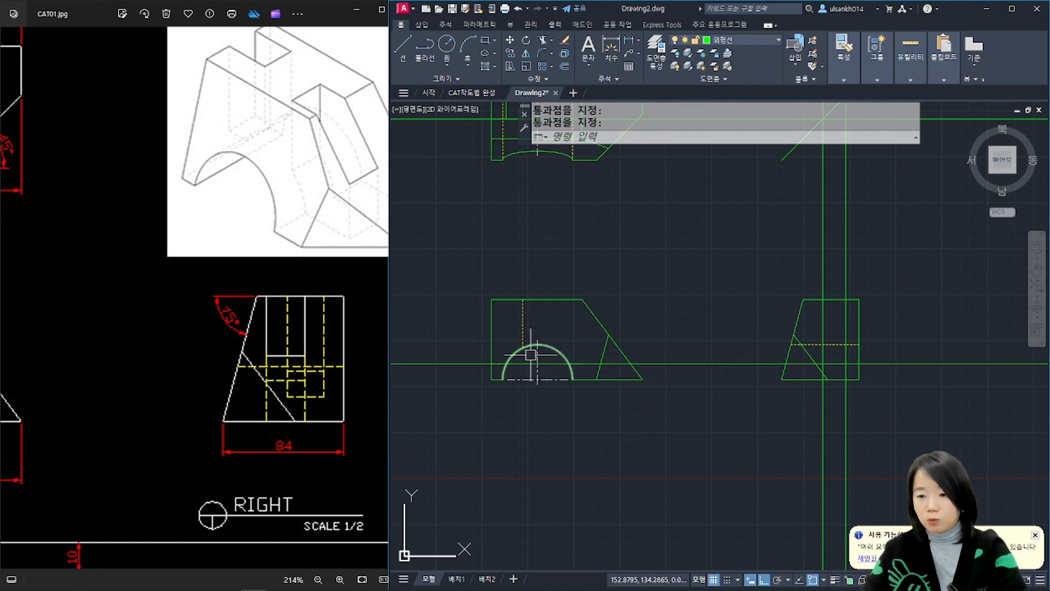
# Step: Draw a horizontal construction line through the right view from the lower end of the front view pocket's vertical hidden line
pyautogui.scroll(4, 532, 353)
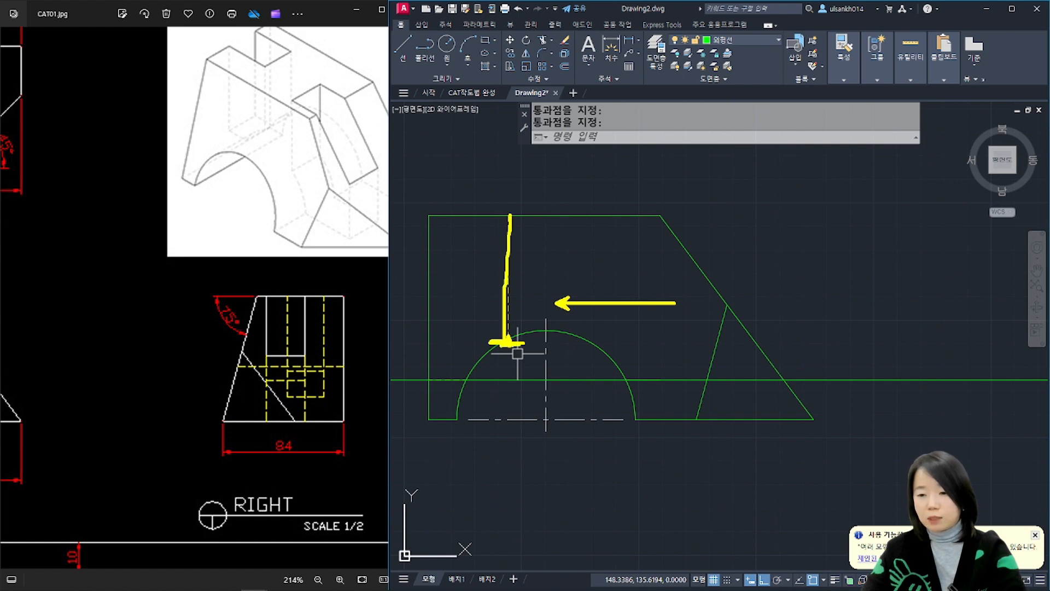
pyautogui.press('Escape')
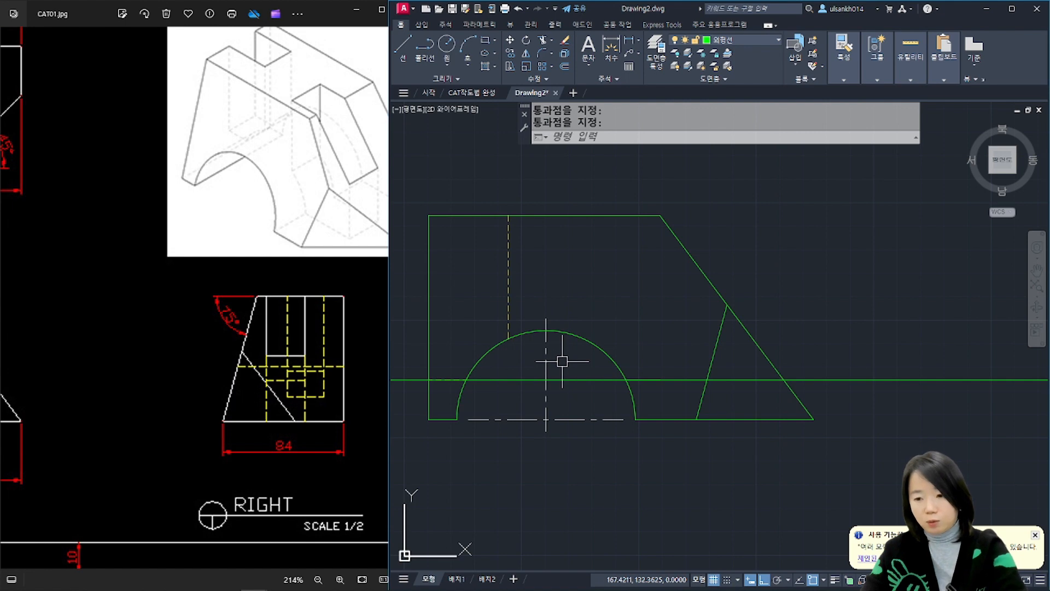
pyautogui.write('xl')
pyautogui.press('Return')
pyautogui.click(508, 337)
pyautogui.click(891, 364)
pyautogui.press('Return')
pyautogui.scroll(-6, 887, 367)
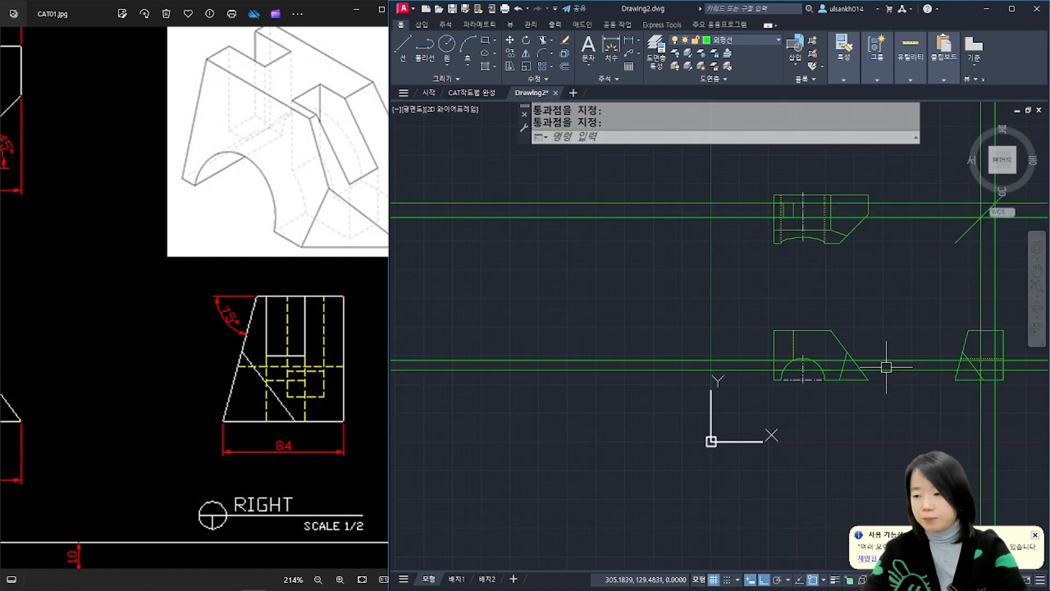
# Step: Fillet the right view's two vertical construction lines with the lower horizontal one at radius 0 to form the pocket's bottom corners
pyautogui.moveTo(886, 367); pyautogui.dragTo(767, 378, button='middle')
pyautogui.scroll(6, 823, 372)
pyautogui.write('f')
pyautogui.press('Return')
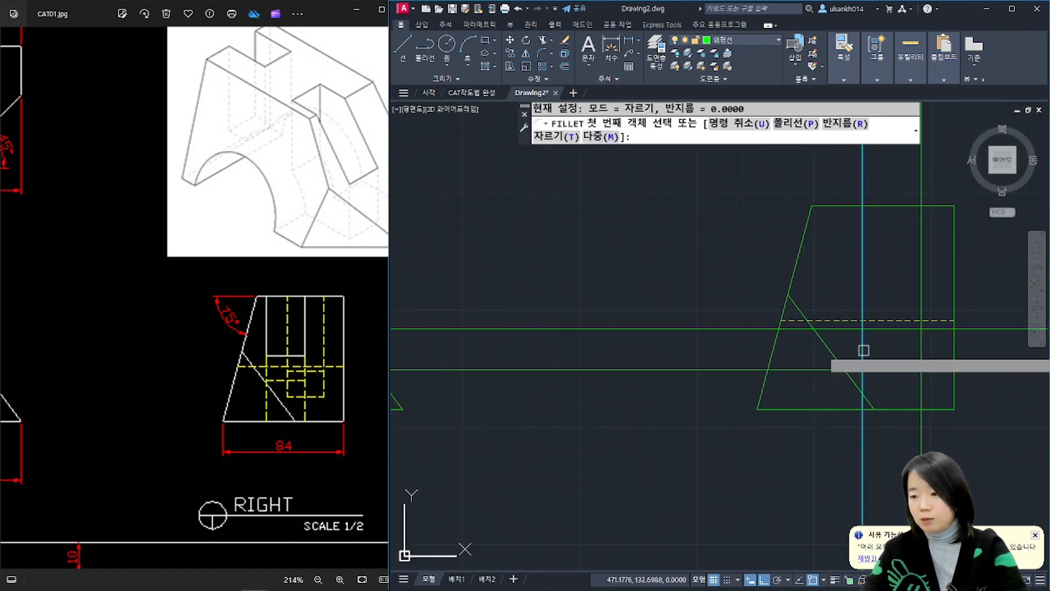
pyautogui.click(864, 350)
pyautogui.click(884, 368)
pyautogui.press('Return')
pyautogui.click(911, 369)
pyautogui.click(922, 352)
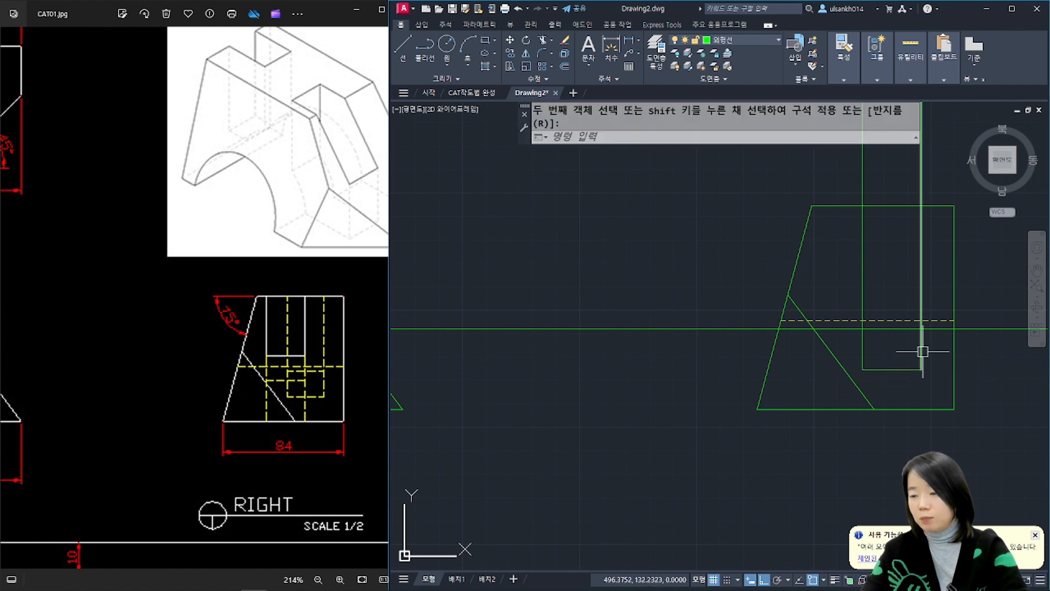
# Step: Trim the right view pocket's two vertical lines where they extend above the view's upper edge
pyautogui.write('tr')
pyautogui.press('Return')
pyautogui.press('Return')
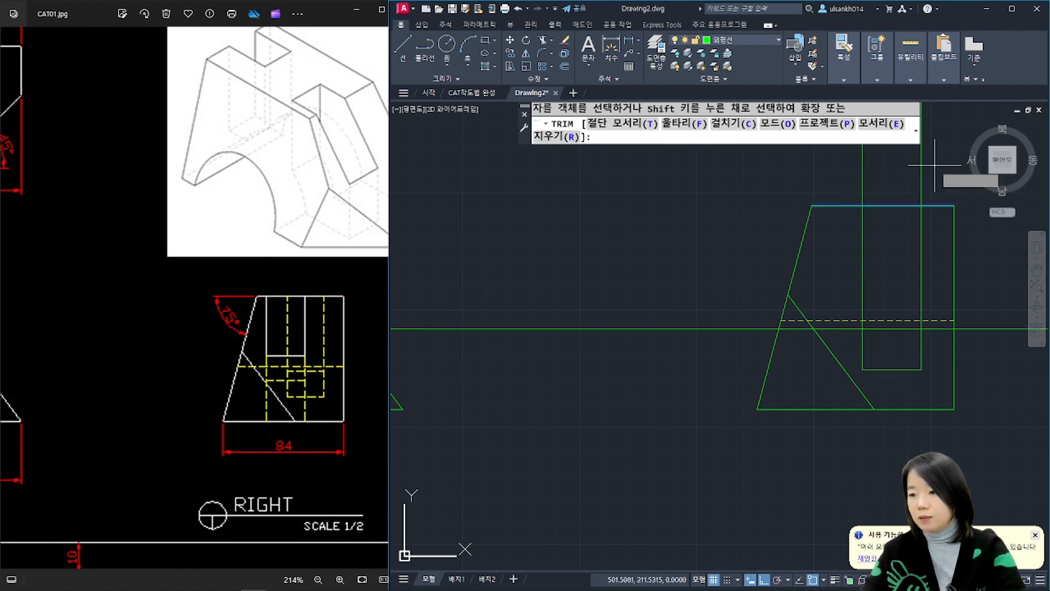
# Step: Trim the remaining horizontal construction line in the right view to the part between the pocket's two vertical lines
pyautogui.write('t')
pyautogui.press('Return')
pyautogui.click(863, 359)
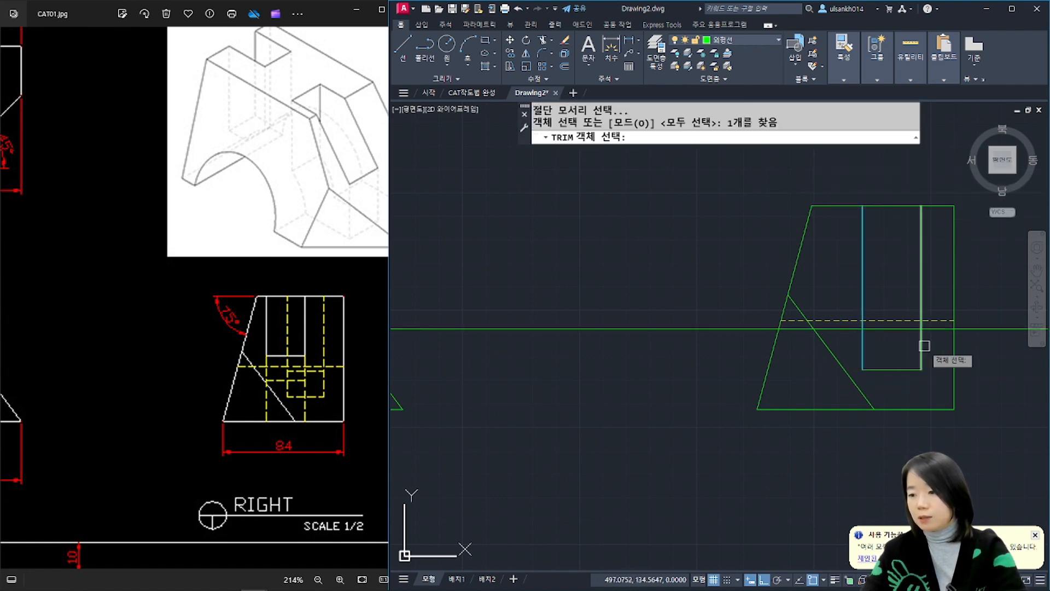
pyautogui.click(925, 346)
pyautogui.press('Return')
pyautogui.click(840, 330)
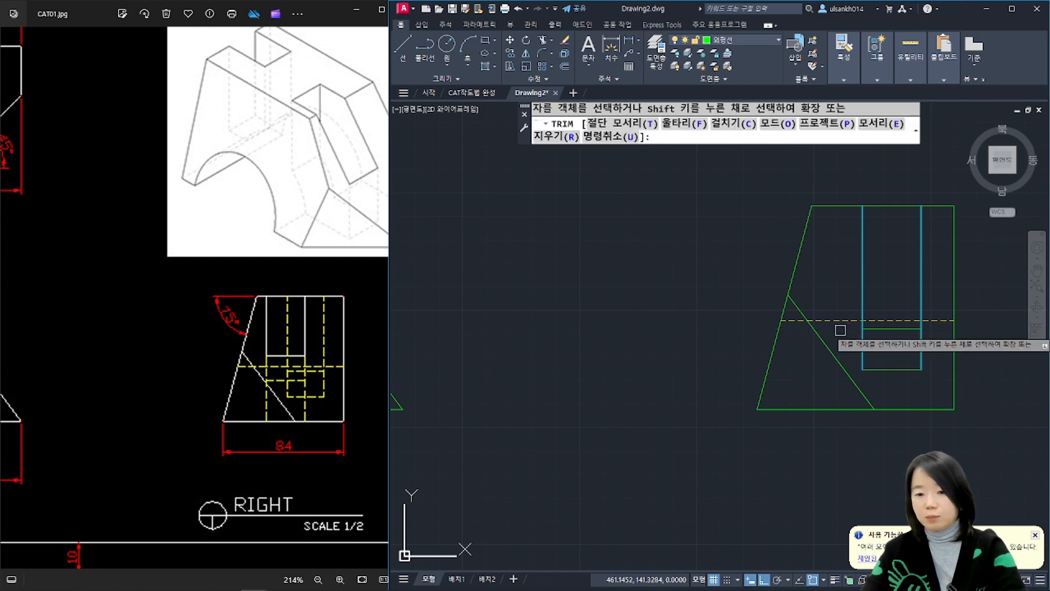
pyautogui.press('Return')
# Step: Match the properties of the right view's existing dashed hidden line onto the pocket's inner horizontal line
pyautogui.write('ma')
pyautogui.press('Return')
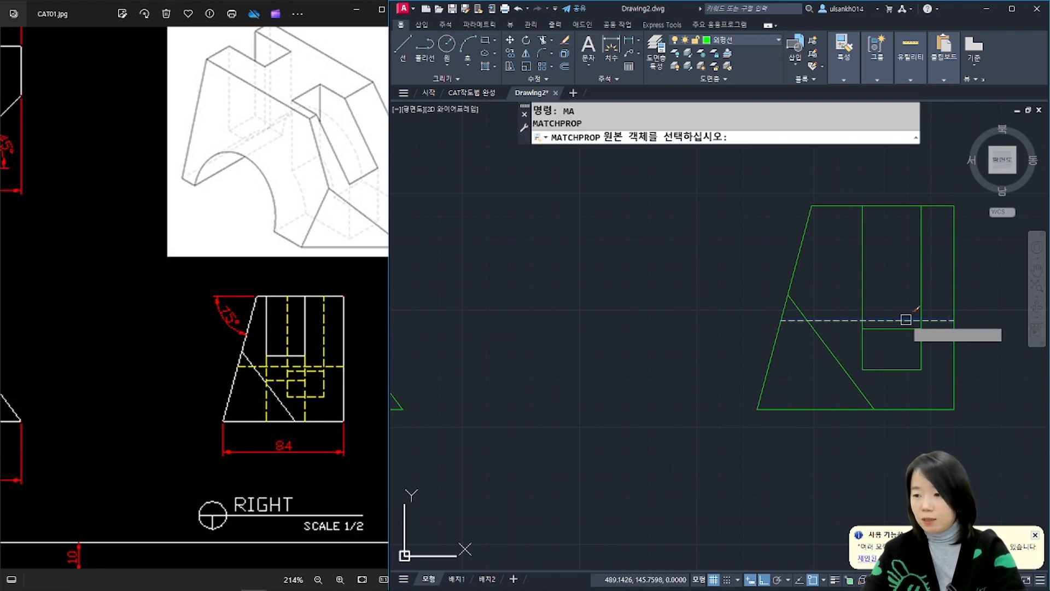
pyautogui.click(906, 319)
pyautogui.press('Escape')
pyautogui.scroll(-5, 881, 355)
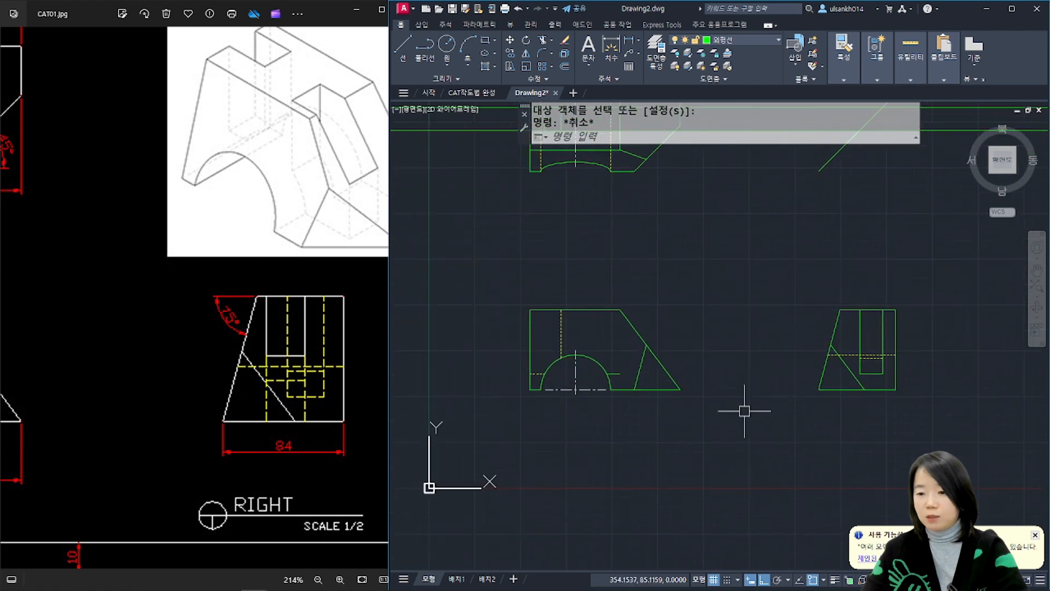
# Step: Erase the leftover piece of the pocket depth line to the right of the arc in the front view
pyautogui.scroll(4, 597, 389)
pyautogui.write('e')
pyautogui.press('Return')
pyautogui.click(648, 354)
pyautogui.press('Return')
pyautogui.press('Escape')
# Step: Delete the two horizontal construction lines running through the top view and the diagonal projection line
pyautogui.scroll(-6, 633, 403)
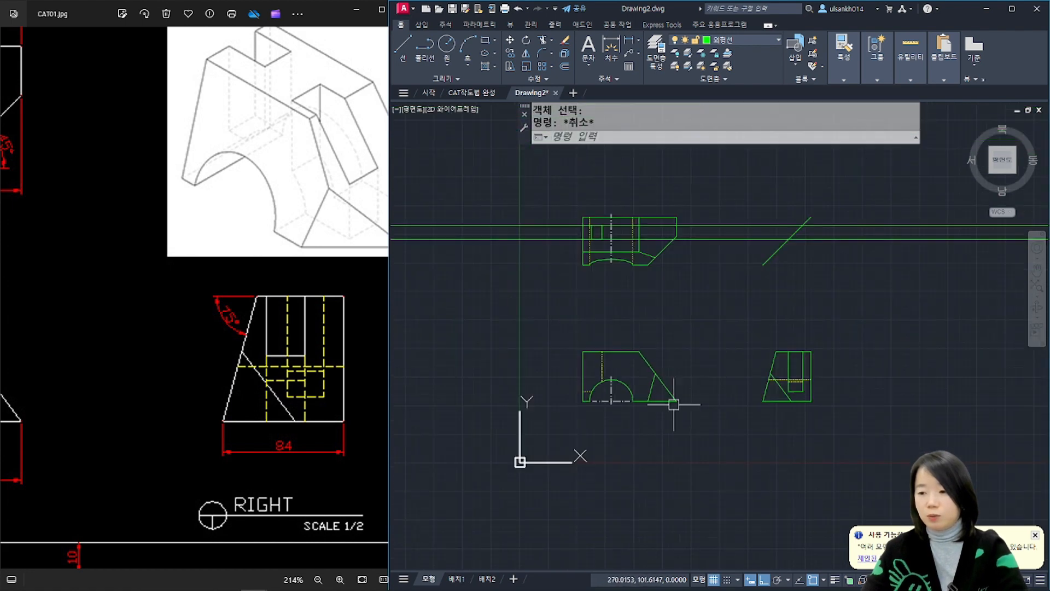
pyautogui.click(755, 193)
pyautogui.click(709, 257)
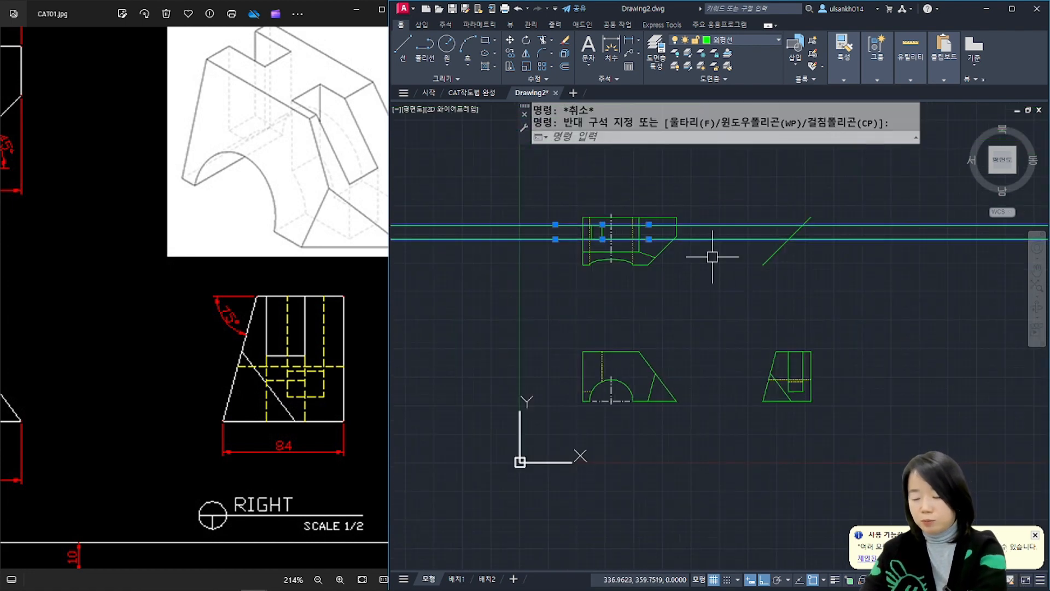
pyautogui.press('Delete')
# Step: Examine the rectangular slot's dimensions in the TOP view of the CAT01.jpg reference and focus AutoCAD on the top view
pyautogui.moveTo(223, 442); pyautogui.dragTo(422, 517)
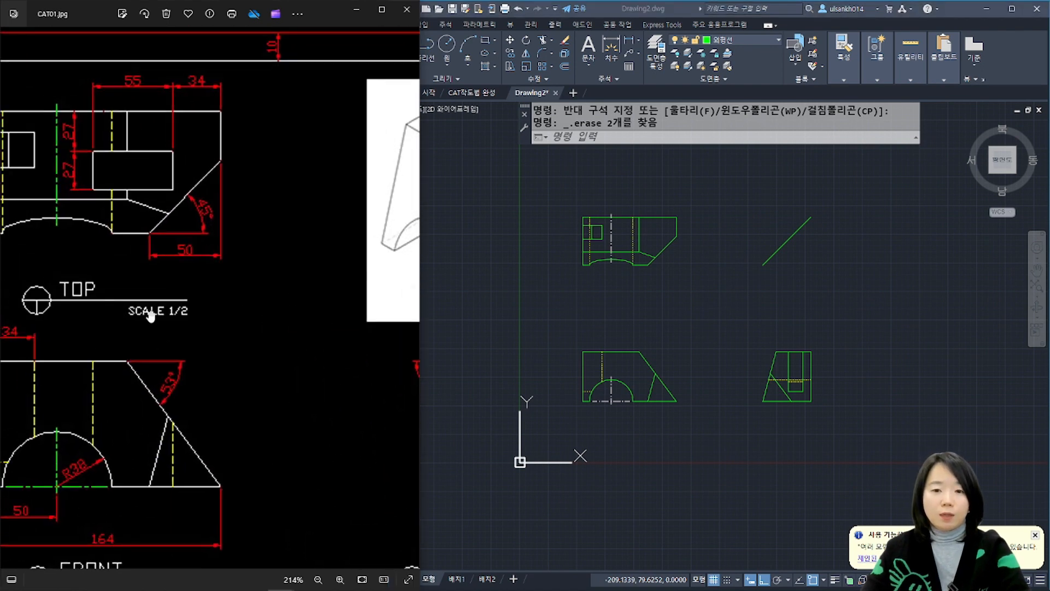
pyautogui.moveTo(133, 268); pyautogui.dragTo(243, 288)
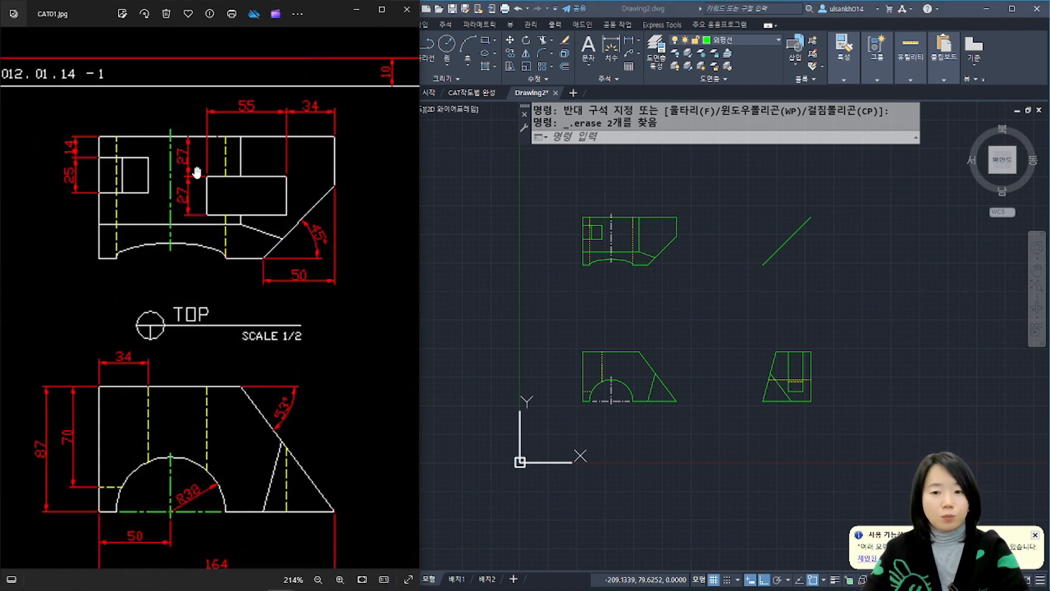
pyautogui.click(673, 247)
pyautogui.scroll(5, 661, 235)
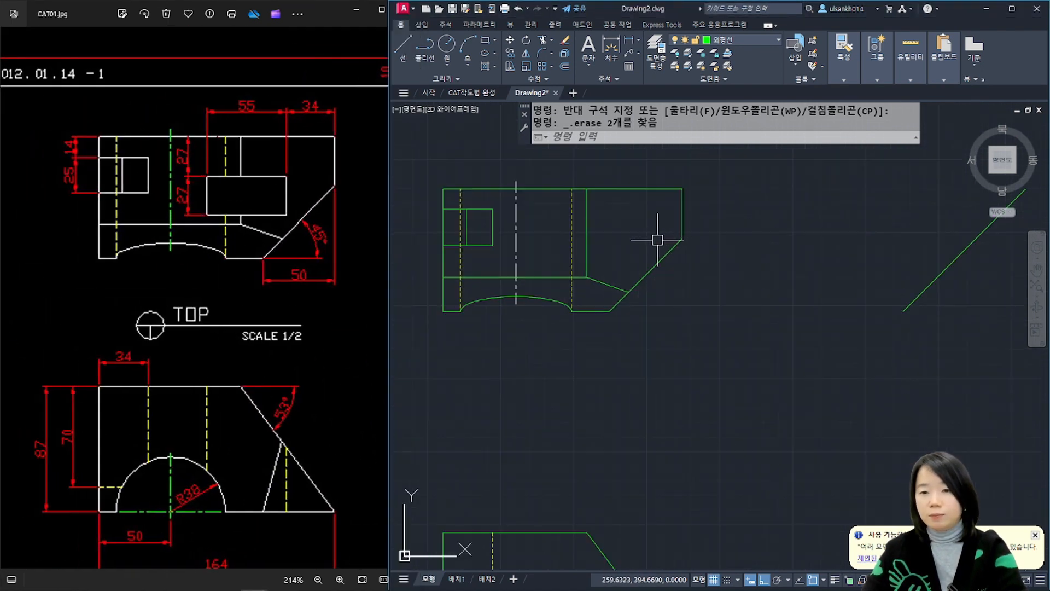
# Step: Offset the top view's right vertical edge 34 to the left, and offset that copy another 55 to the left
pyautogui.press('Return')
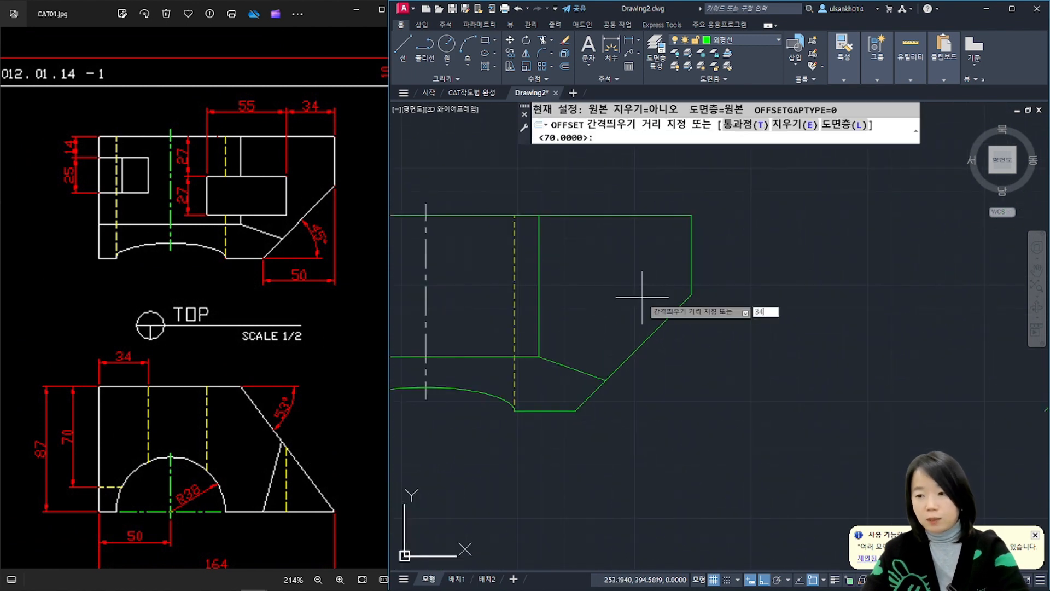
pyautogui.write('34')
pyautogui.press('Return')
pyautogui.click(692, 274)
pyautogui.click(621, 269)
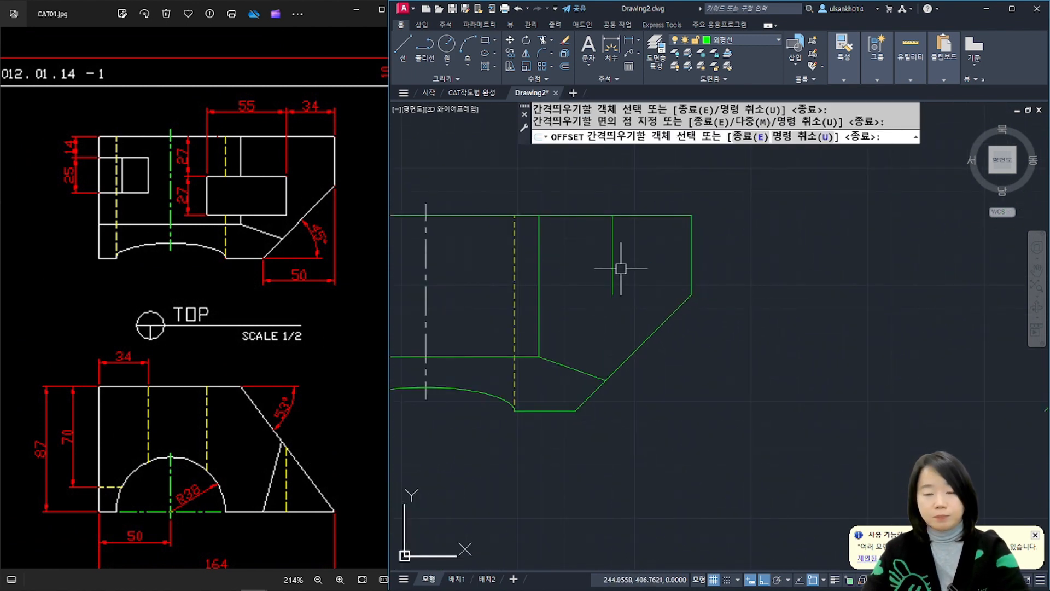
pyautogui.press('Return')
pyautogui.press('Return')
pyautogui.write('55')
pyautogui.press('Return')
pyautogui.click(613, 278)
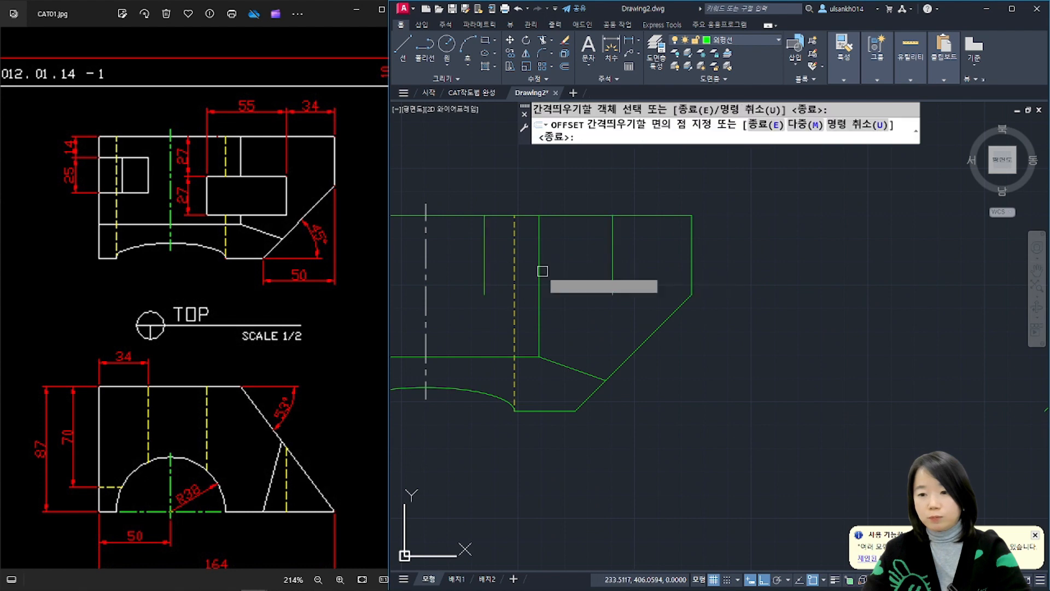
pyautogui.click(604, 267)
pyautogui.press('Return')
# Step: Offset the top view's upper horizontal edge 27 downward, and offset that copy another 27 downward
pyautogui.press('Return')
pyautogui.write('27')
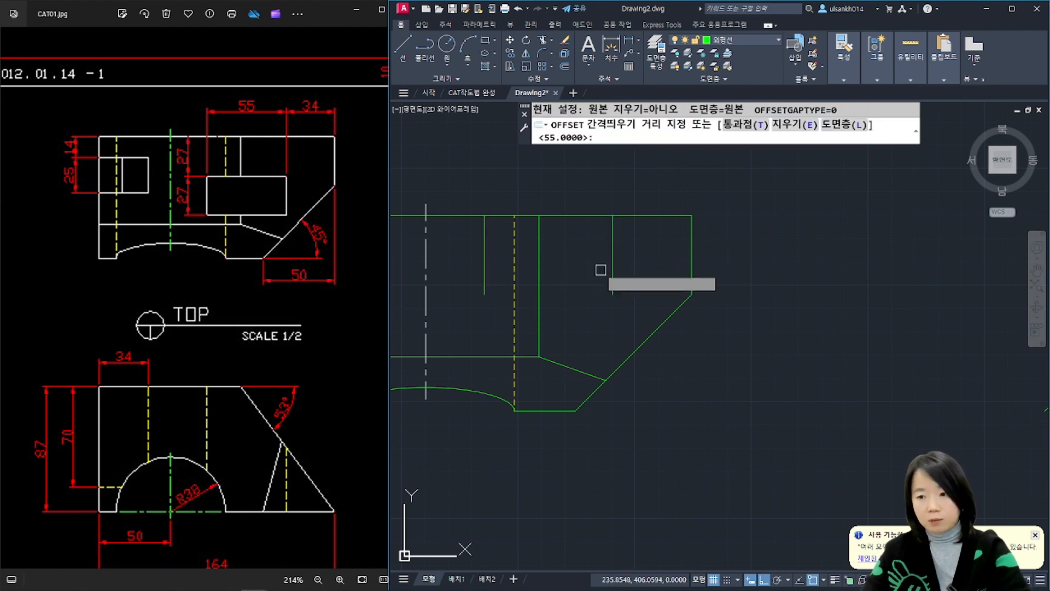
pyautogui.press('Return')
pyautogui.click(586, 215)
pyautogui.click(586, 259)
pyautogui.press('Return')
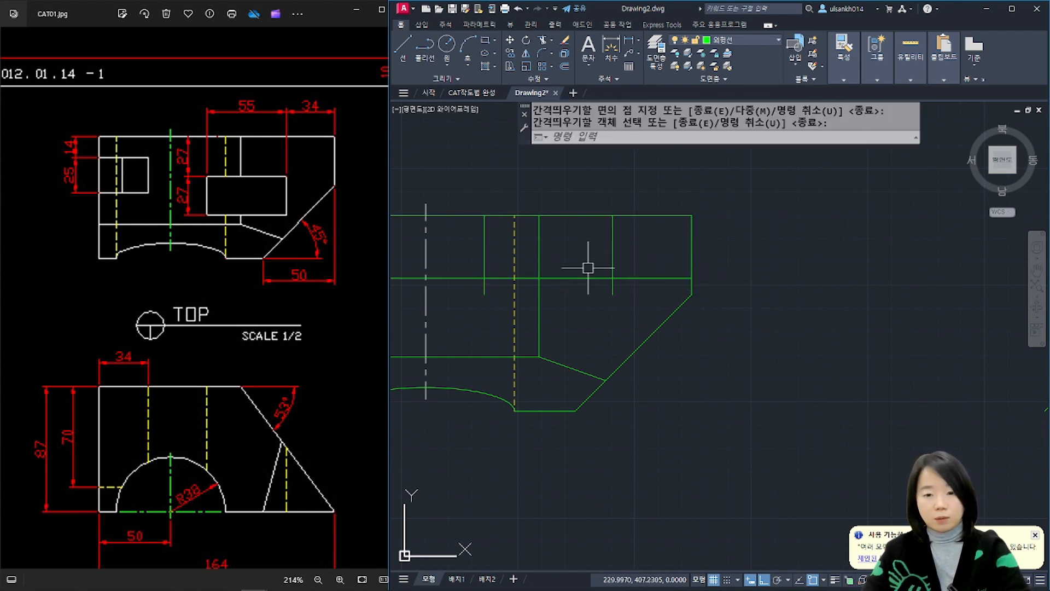
pyautogui.press('Return')
pyautogui.press('Return')
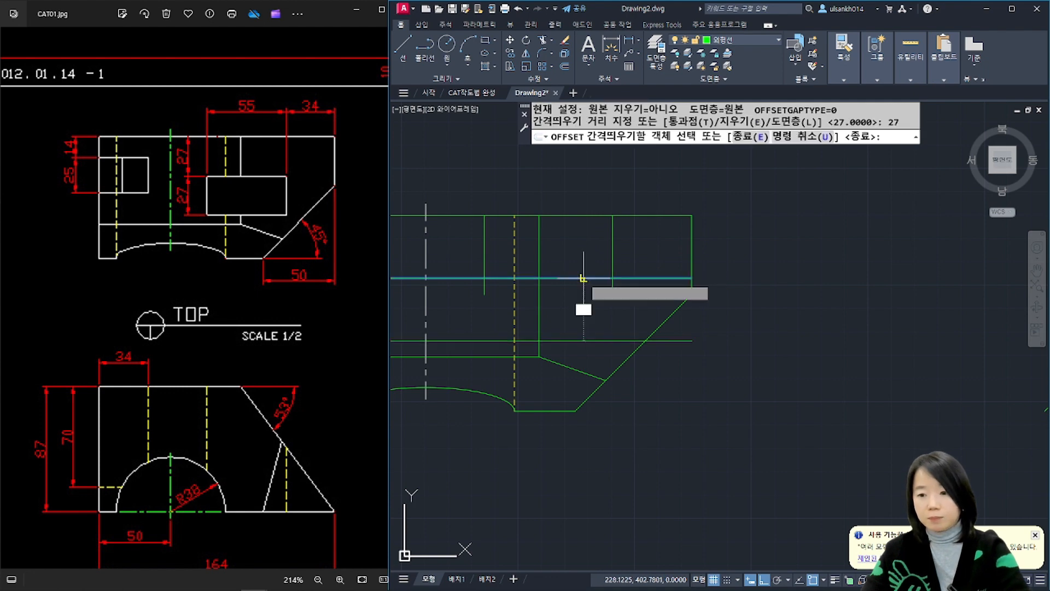
pyautogui.click(583, 279)
pyautogui.click(480, 316)
# Step: Join the four offset lines into the closed slot rectangle with zero-radius fillets at its corners
pyautogui.press('Return')
pyautogui.click(487, 293)
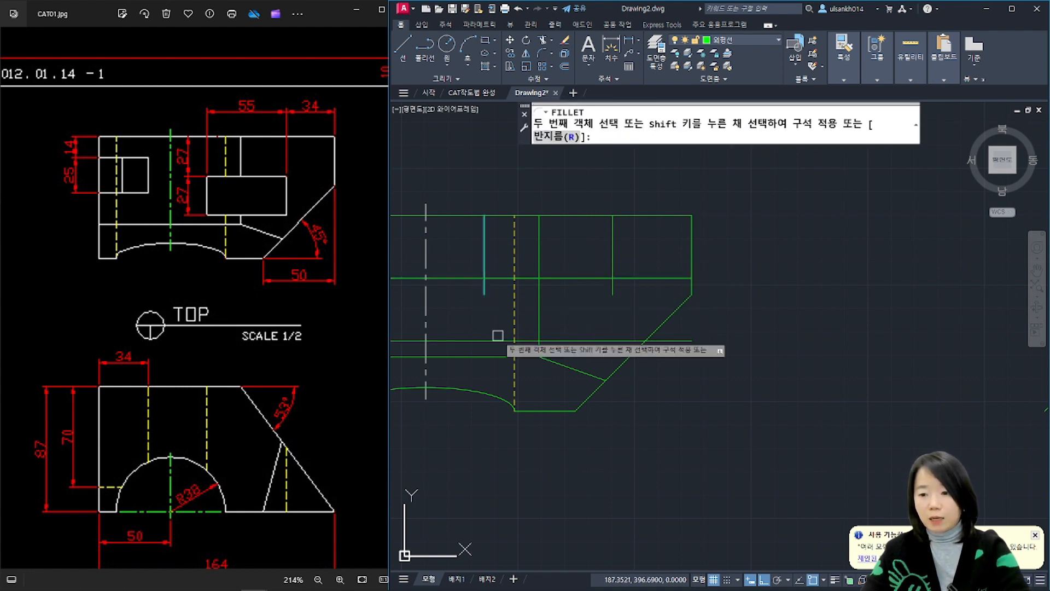
pyautogui.click(499, 341)
pyautogui.press('Return')
pyautogui.click(569, 339)
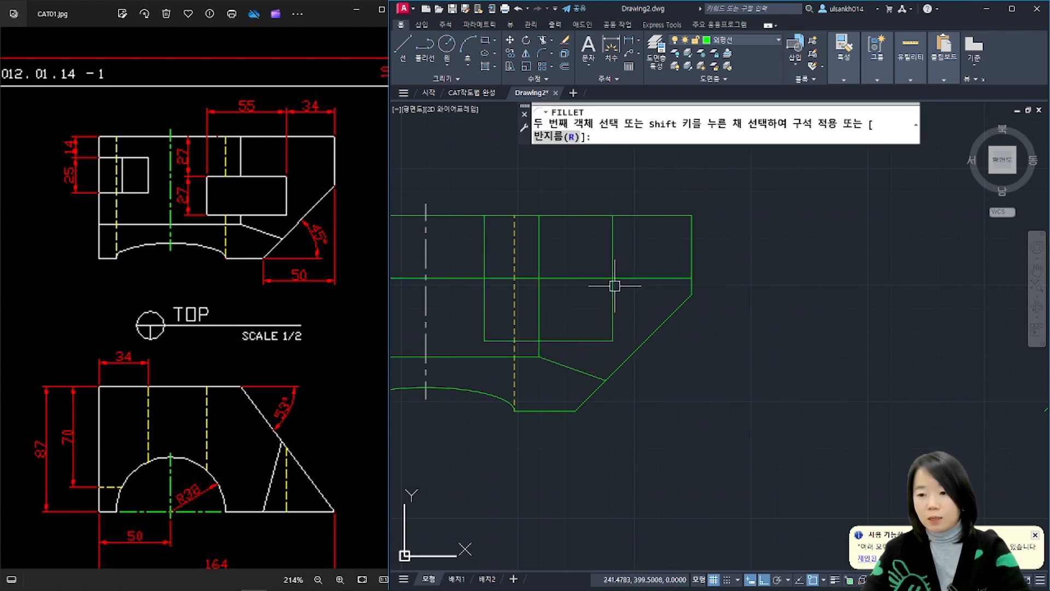
pyautogui.click(613, 299)
pyautogui.press('Return')
pyautogui.click(598, 276)
pyautogui.press('Return')
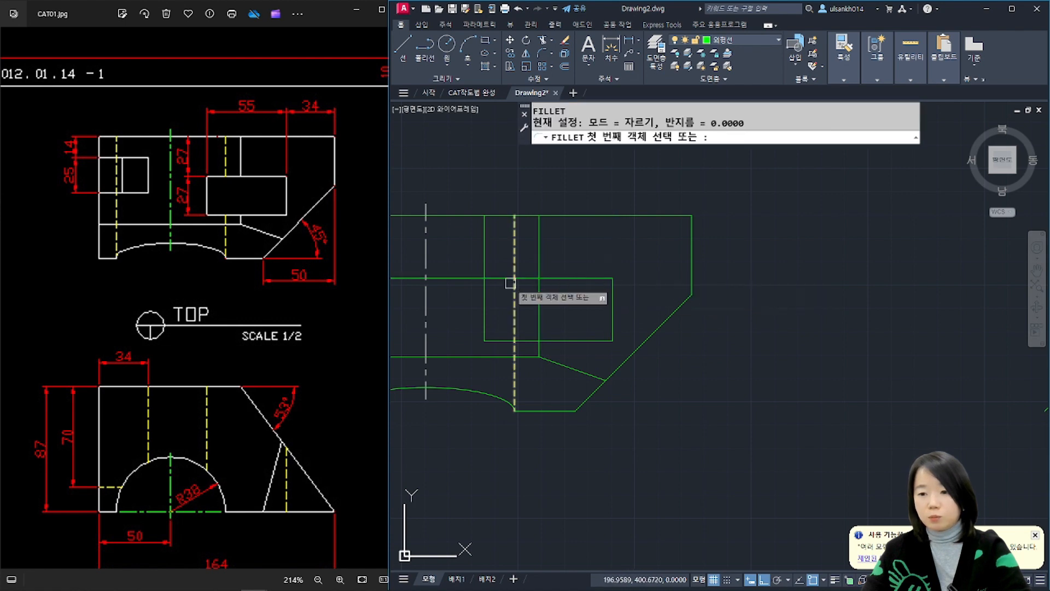
pyautogui.click(501, 280)
pyautogui.click(482, 297)
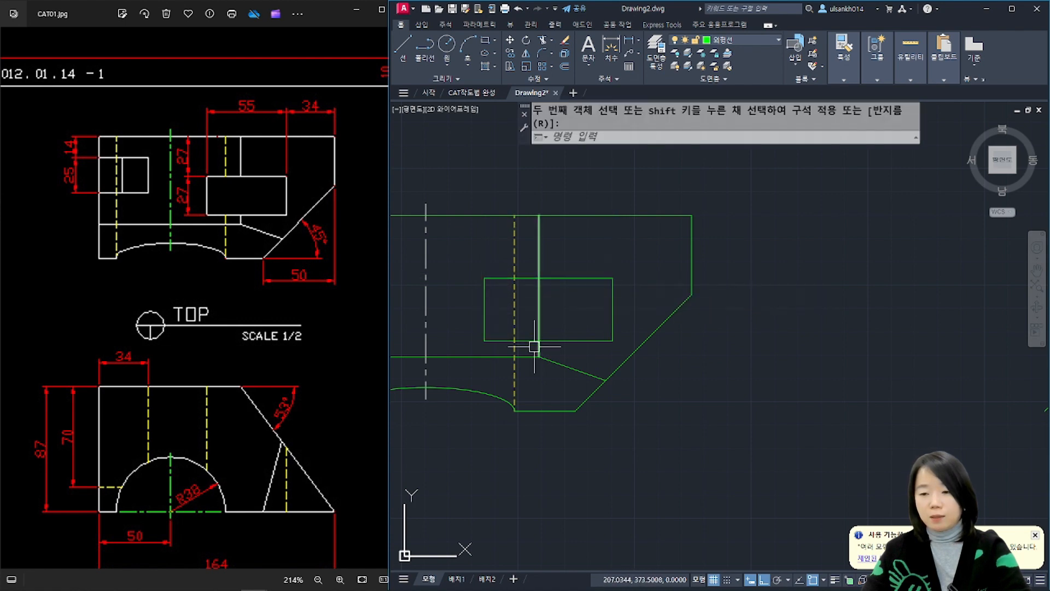
# Step: Trim the vertical edge and the dashed hidden line where they cross the inside of the slot rectangle in the top view
pyautogui.scroll(-3, 539, 361)
pyautogui.scroll(3, 544, 375)
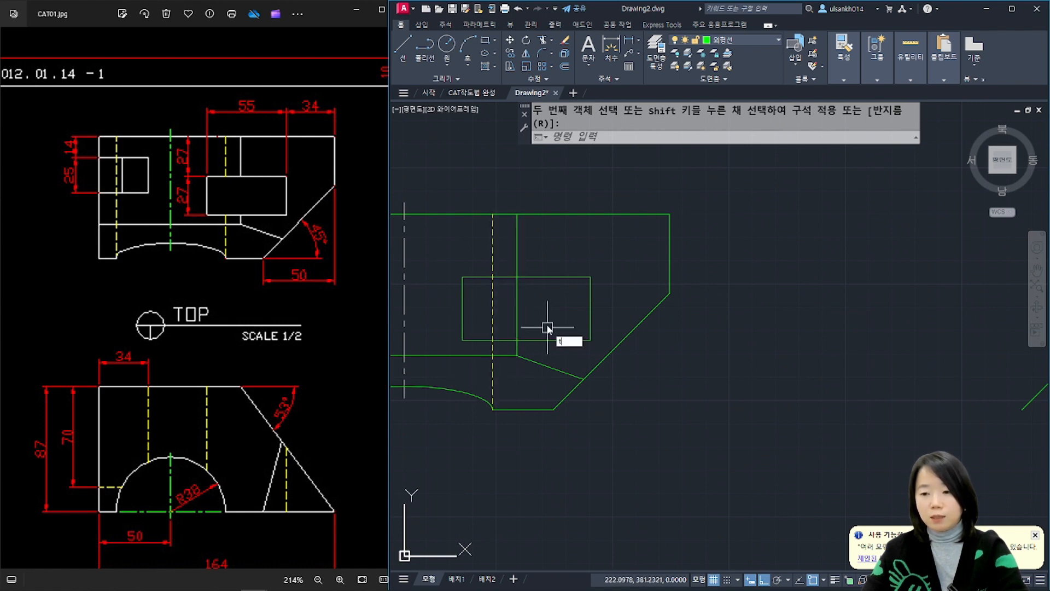
pyautogui.write('r')
pyautogui.press('Return')
pyautogui.press('Return')
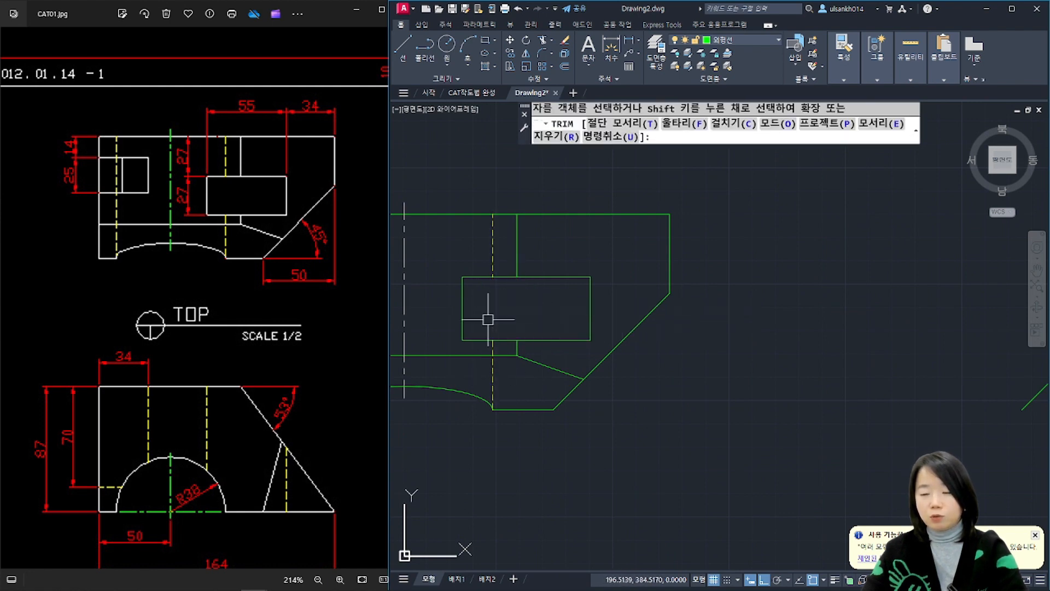
pyautogui.press('Escape')
# Step: Project the slot's left edge from the top view to the front view with a vertical construction line
pyautogui.scroll(-5, 546, 367)
pyautogui.moveTo(546, 370); pyautogui.dragTo(559, 268, button='middle')
pyautogui.write('xl')
pyautogui.press('Return')
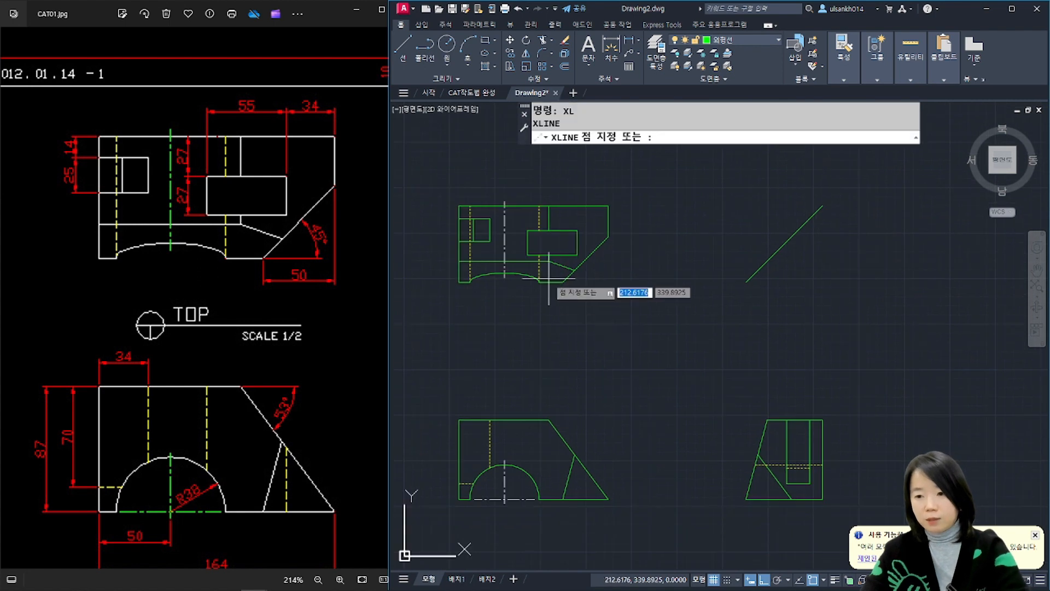
pyautogui.write('v')
pyautogui.press('Return')
pyautogui.click(527, 230)
pyautogui.press('Return')
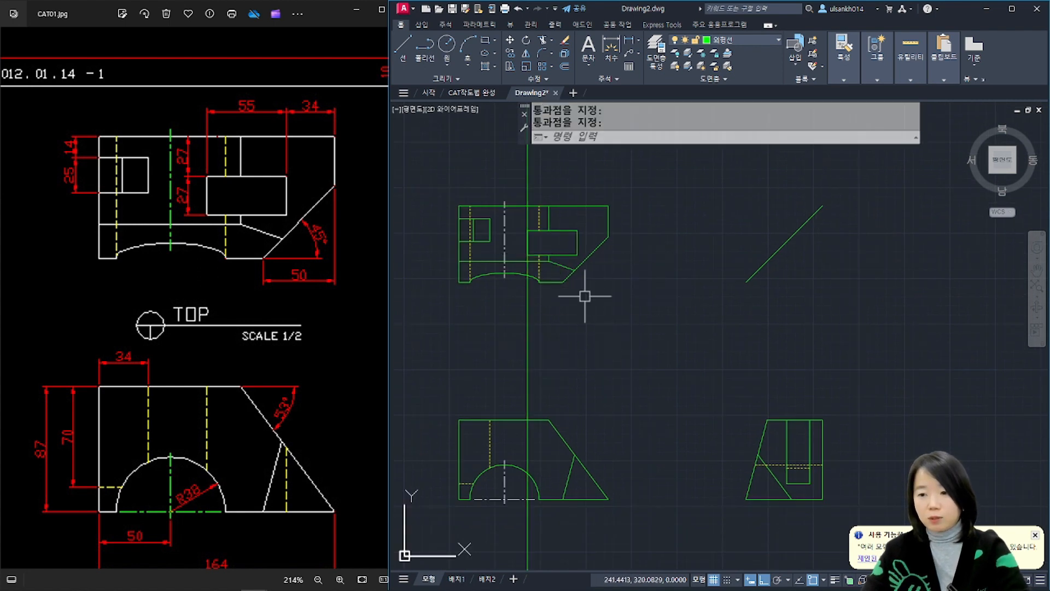
# Step: Project the slot's right edge from the top view to the front view with a vertical construction line
pyautogui.press('Return')
pyautogui.write('v')
pyautogui.press('Return')
pyautogui.click(576, 456)
pyautogui.press('Return')
pyautogui.scroll(2, 582, 519)
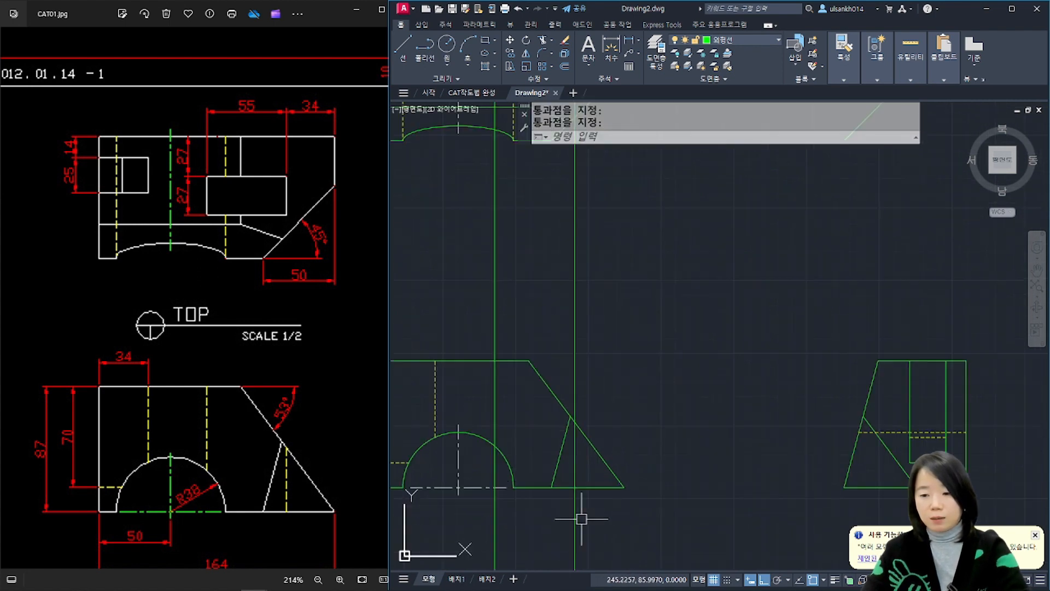
pyautogui.moveTo(581, 518); pyautogui.dragTo(604, 439, button='middle')
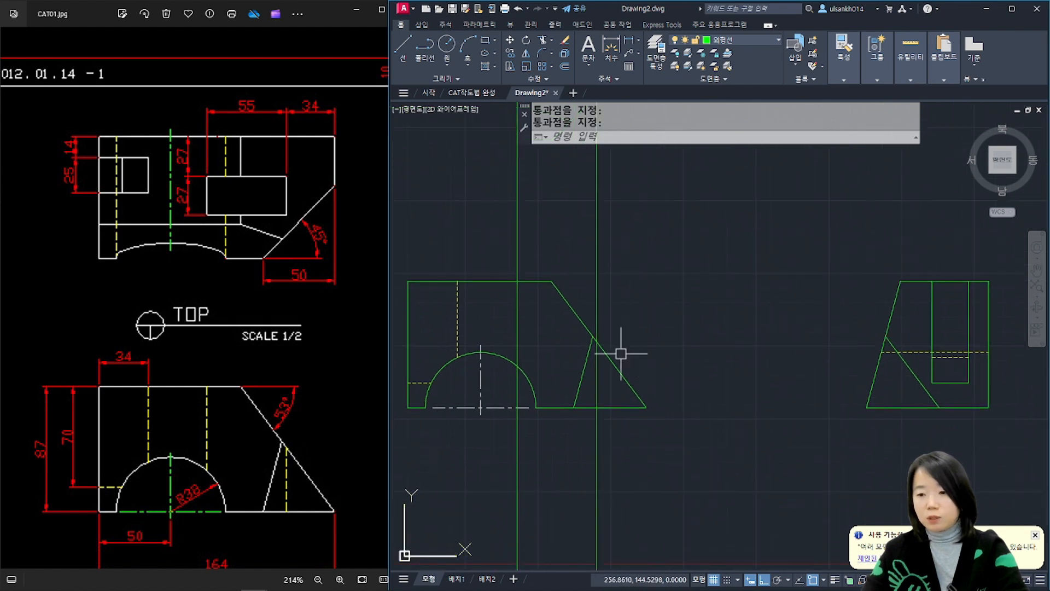
pyautogui.write('tr')
pyautogui.press('Return')
pyautogui.press('Escape')
# Step: Match the properties of the front view's vertical dashed hidden line onto both vertical construction lines
pyautogui.write('ma')
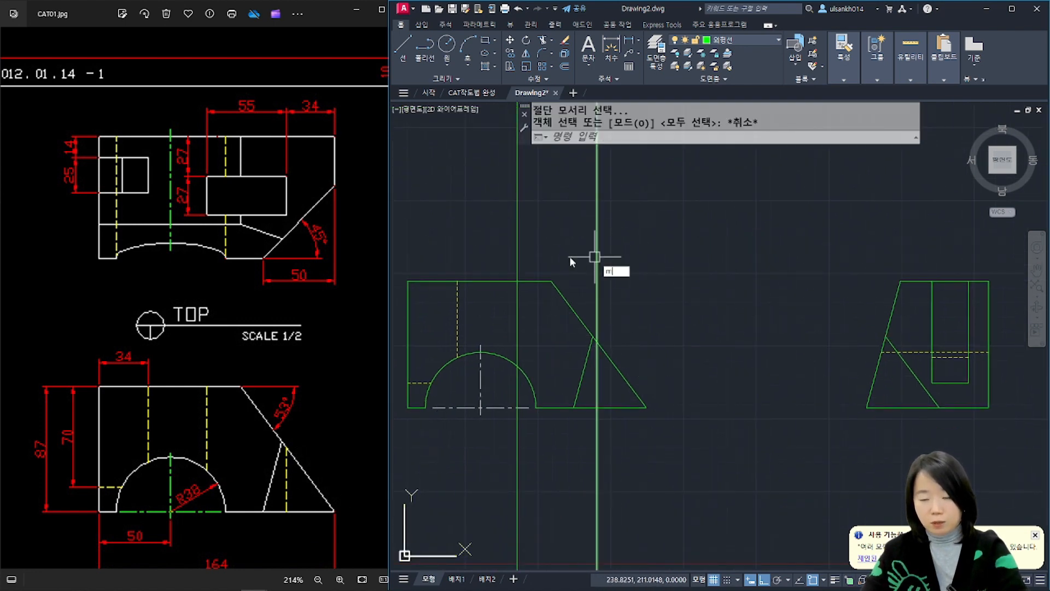
pyautogui.press('Return')
pyautogui.click(457, 298)
pyautogui.click(525, 233)
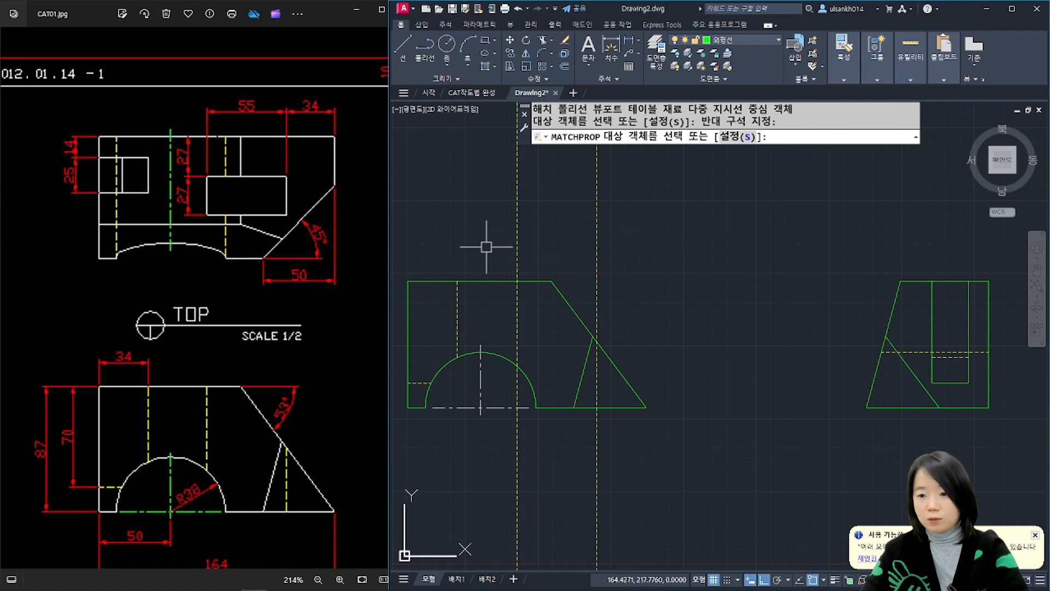
pyautogui.press('Return')
# Step: Trim the slot's hidden lines in the front view, one between top edge and arc, the other between sloped edge and base
pyautogui.write('tr')
pyautogui.press('Return')
pyautogui.click(534, 281)
pyautogui.click(524, 374)
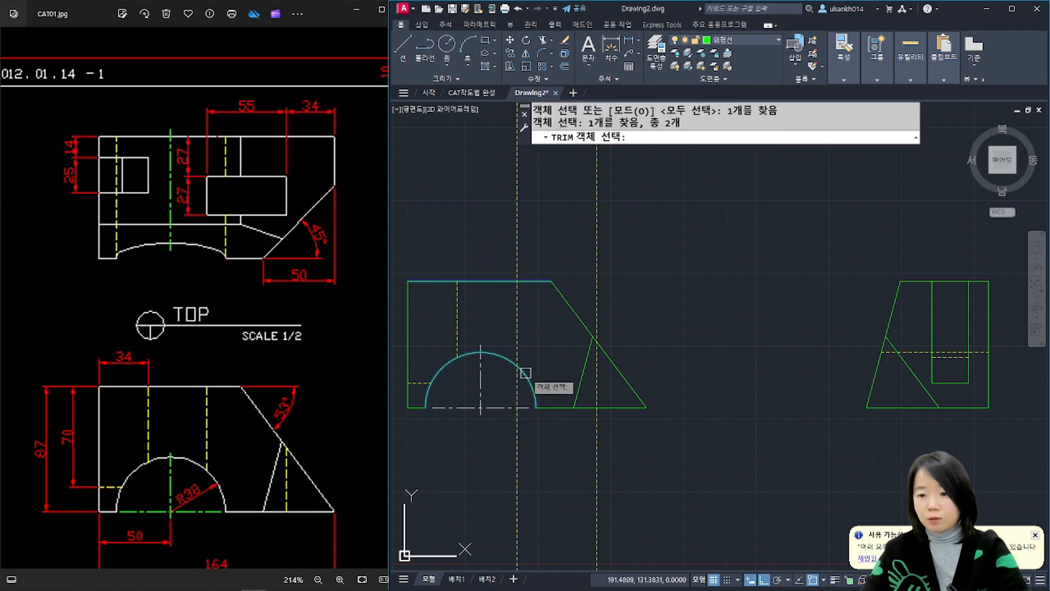
pyautogui.click(585, 327)
pyautogui.click(562, 409)
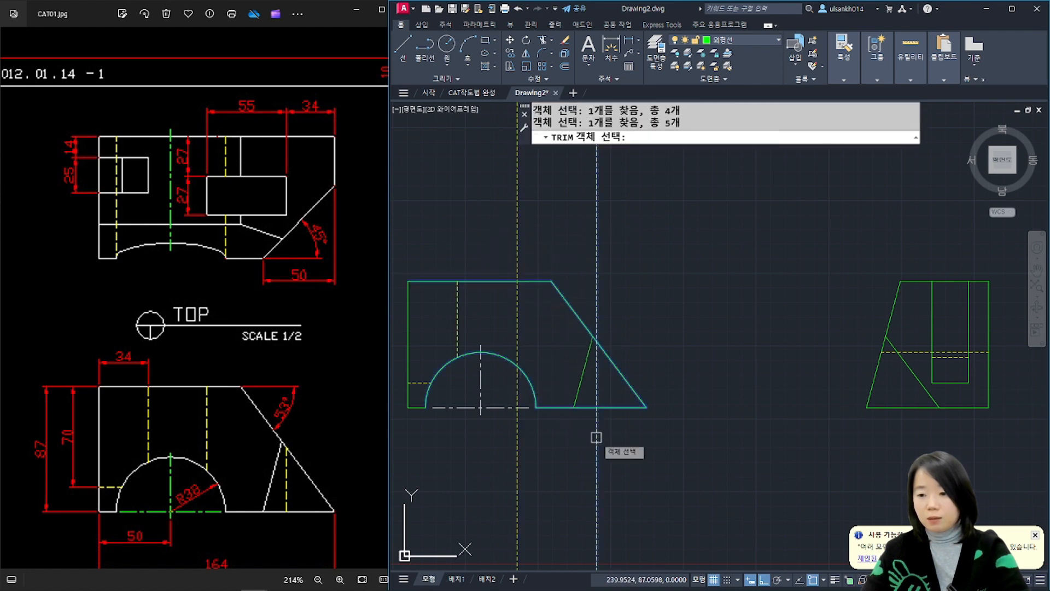
pyautogui.press('Return')
pyautogui.click(599, 305)
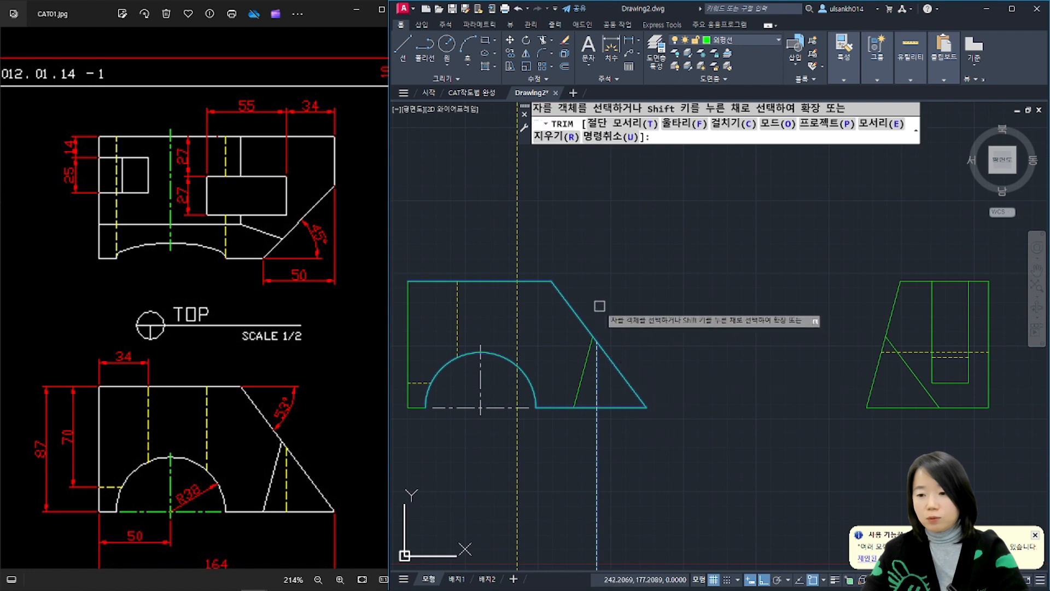
pyautogui.click(597, 429)
pyautogui.click(515, 453)
pyautogui.click(517, 252)
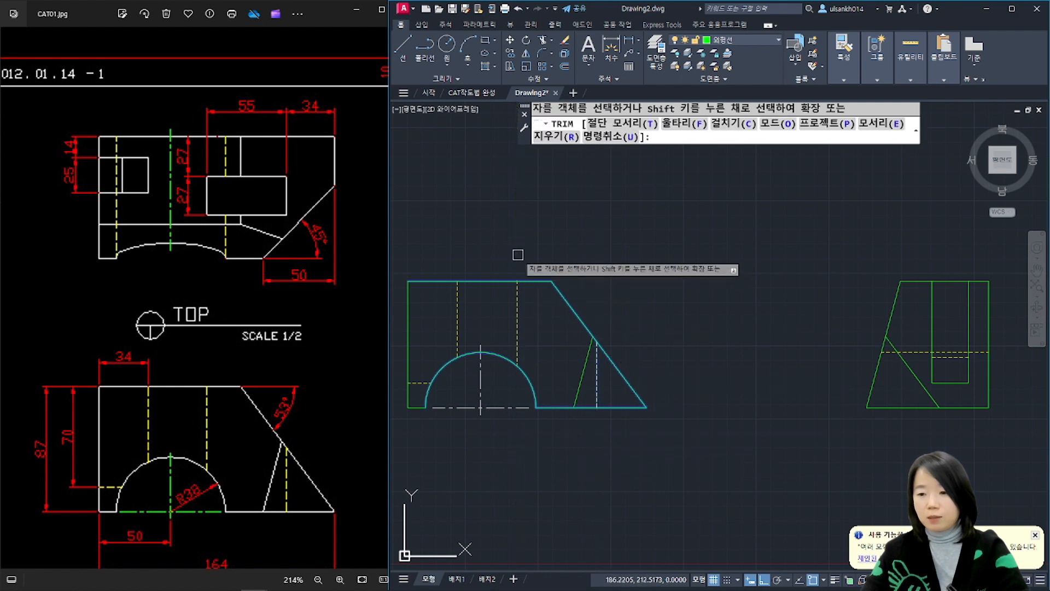
pyautogui.press('Return')
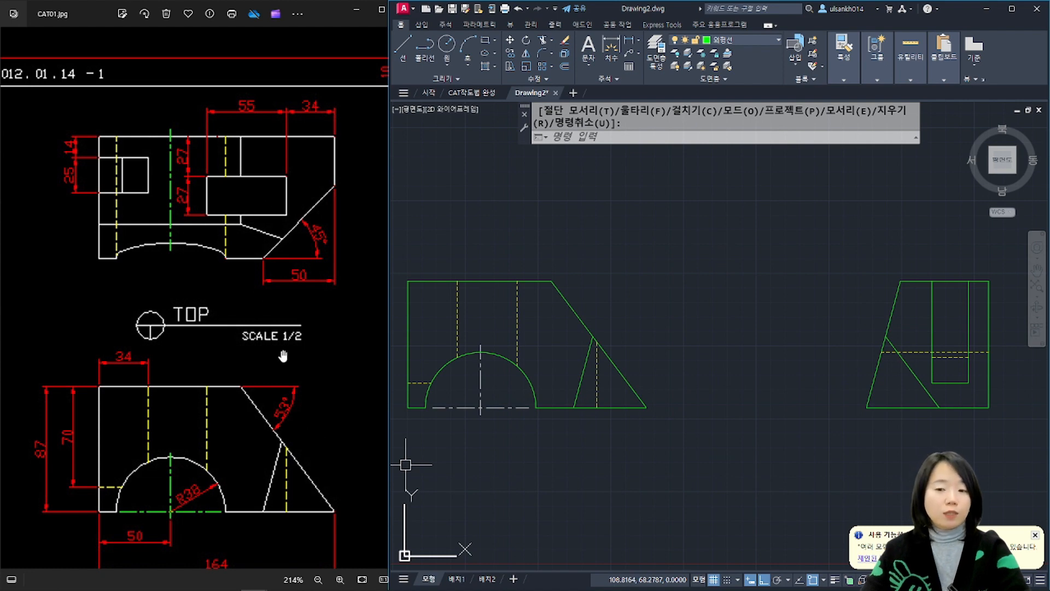
# Step: Examine the RIGHT view and isometric picture in the CAT01.jpg reference, and return to AutoCAD with all three views in sight
pyautogui.moveTo(302, 368); pyautogui.dragTo(114, 365)
pyautogui.moveTo(344, 416); pyautogui.dragTo(230, 423)
pyautogui.scroll(-3, 234, 423)
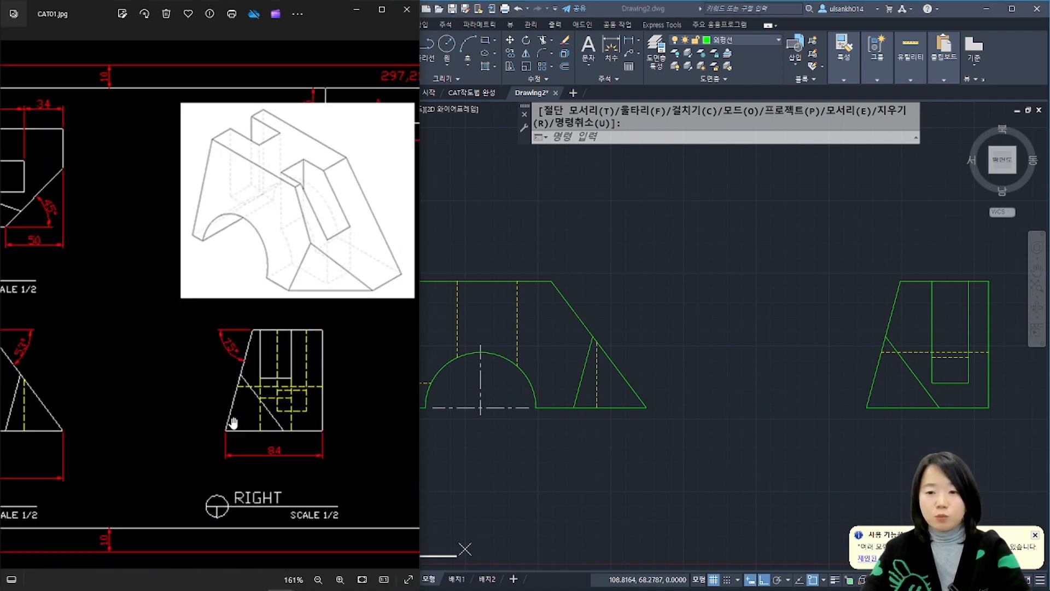
pyautogui.click(724, 296)
pyautogui.scroll(-2, 724, 296)
pyautogui.moveTo(709, 321); pyautogui.dragTo(697, 481, button='middle')
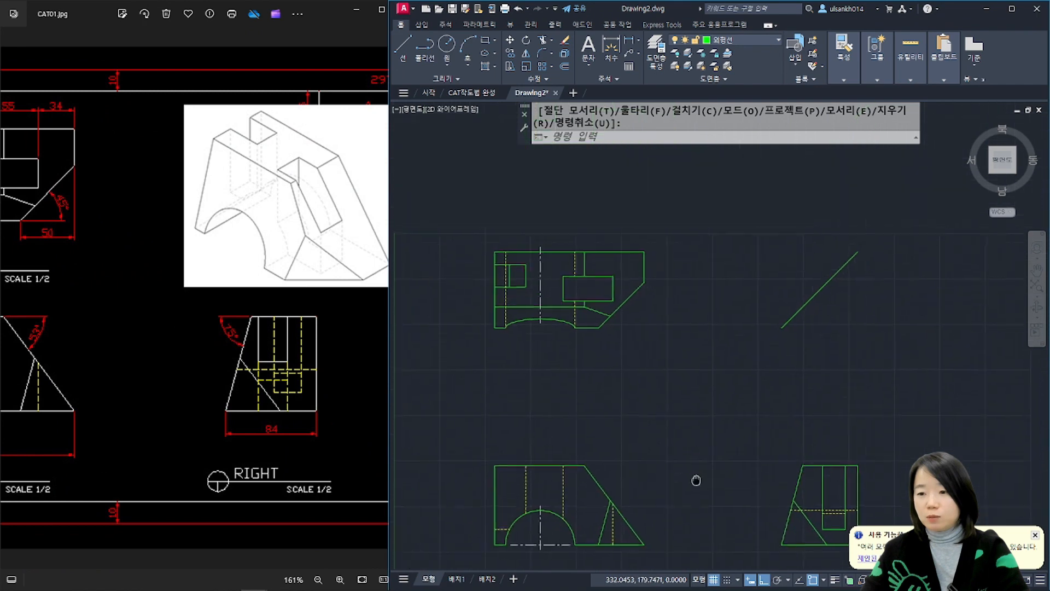
# Step: Draw horizontal construction lines through the lower and upper edges of the slot rectangle in the top view, across the diagonal projection line
pyautogui.write('xl')
pyautogui.press('space')
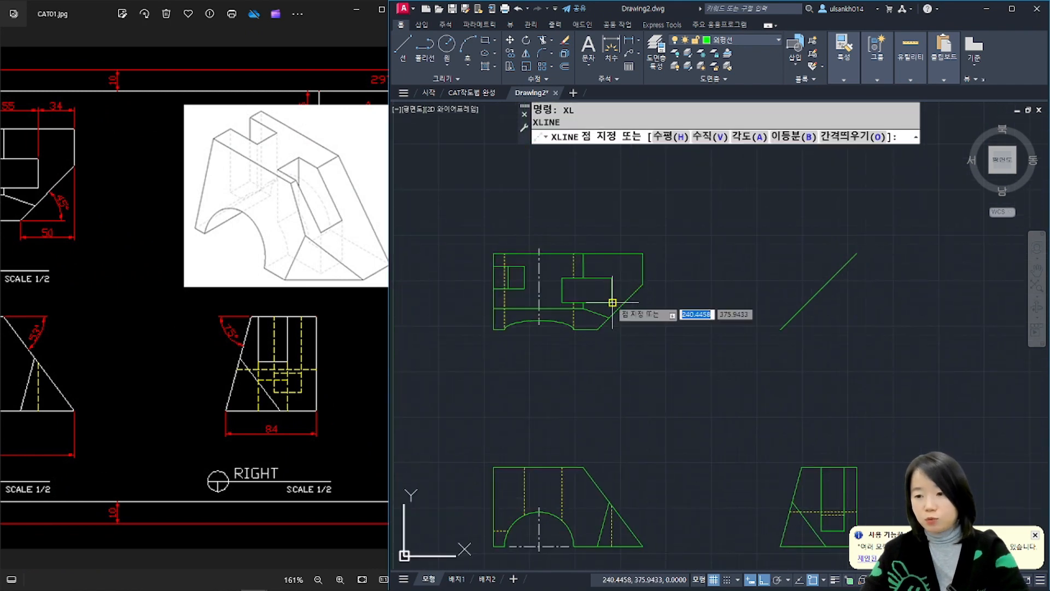
pyautogui.click(612, 302)
pyautogui.click(680, 281)
pyautogui.press('space')
pyautogui.press('space')
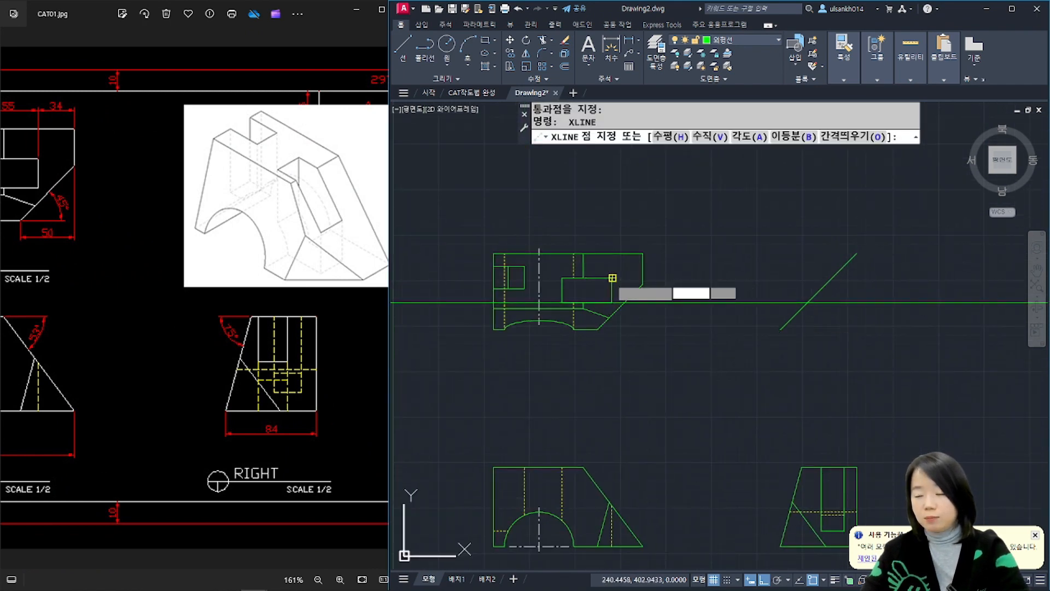
pyautogui.click(611, 278)
pyautogui.click(804, 316)
pyautogui.press('space')
# Step: Draw vertical construction lines down to the right view from the points where the two horizontal lines cross the diagonal
pyautogui.press('space')
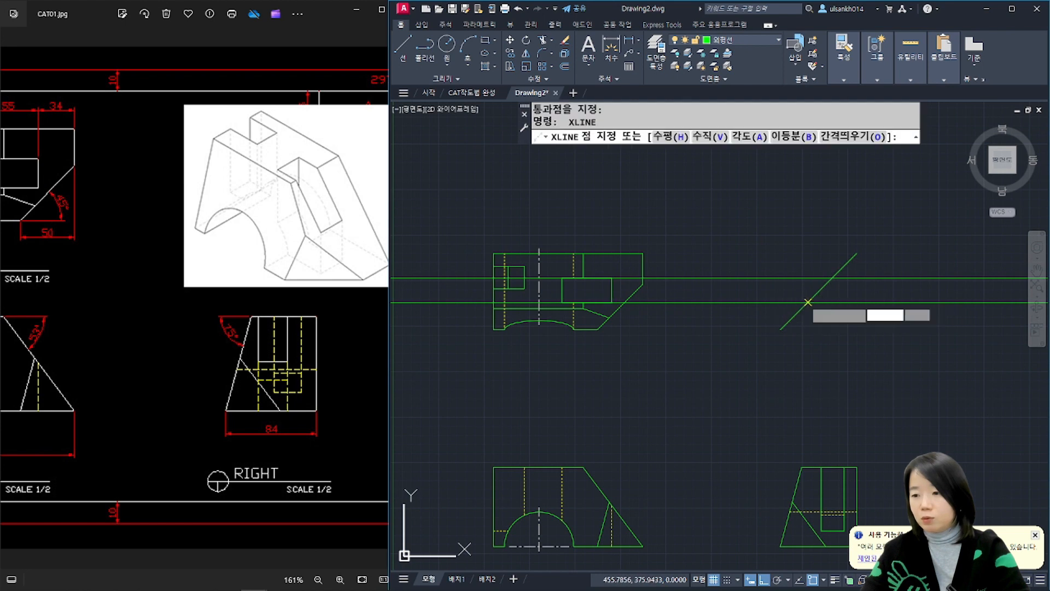
pyautogui.click(807, 302)
pyautogui.click(816, 350)
pyautogui.press('space')
pyautogui.press('space')
pyautogui.click(832, 278)
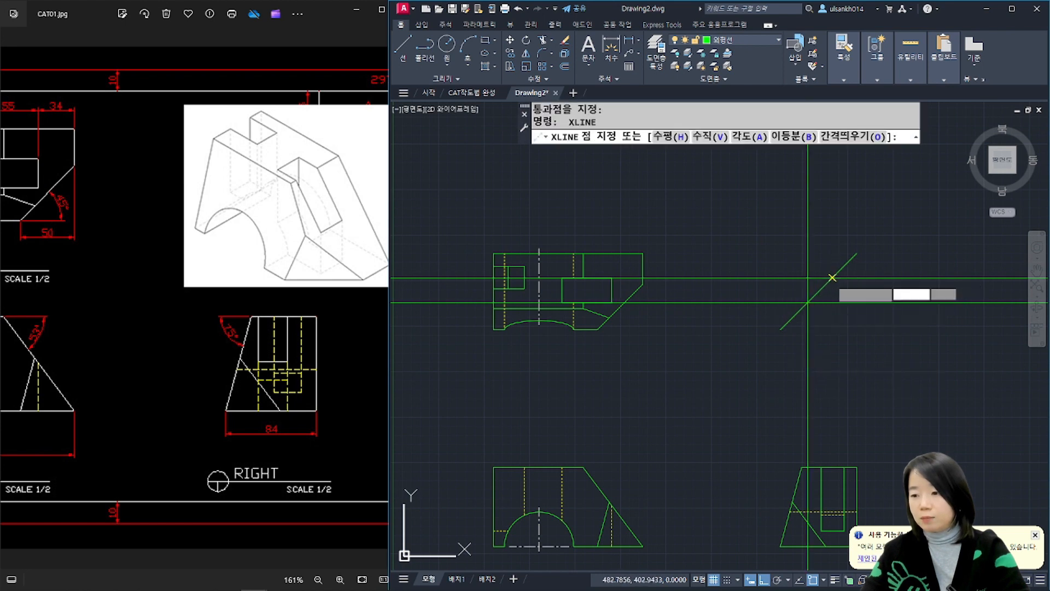
pyautogui.click(848, 394)
pyautogui.press('space')
# Step: Trim both vertical construction lines to the top and bottom edges of the right view
pyautogui.moveTo(848, 484); pyautogui.dragTo(734, 319, button='middle')
pyautogui.scroll(4, 734, 319)
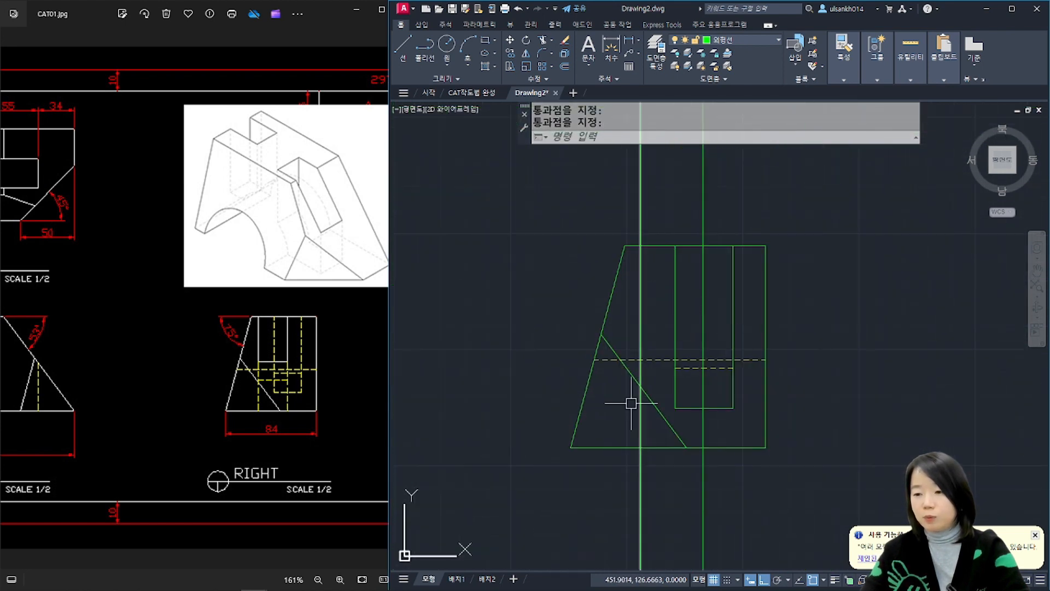
pyautogui.write('tr')
pyautogui.press('space')
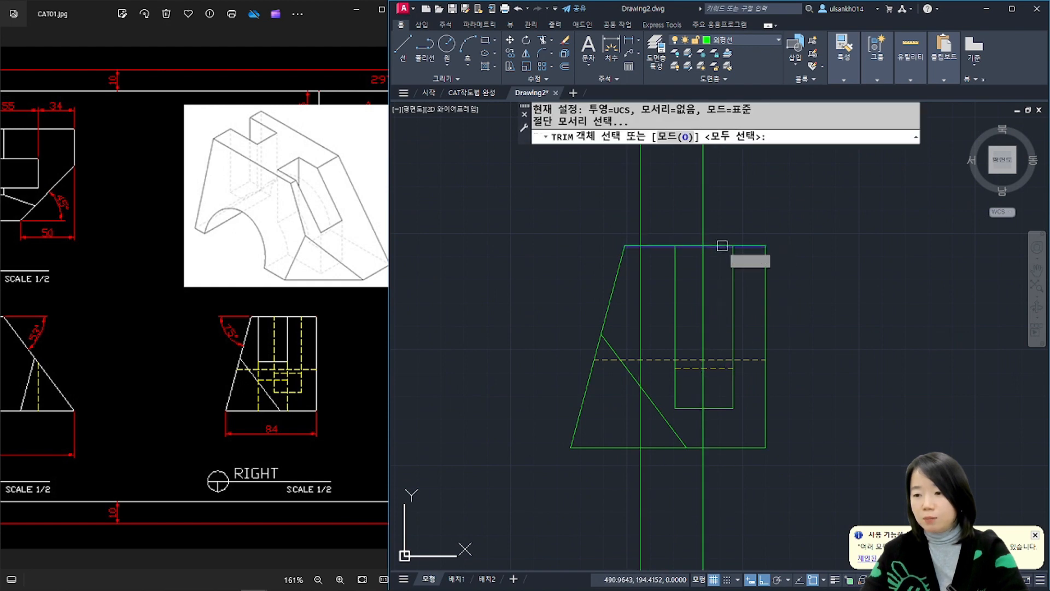
pyautogui.click(723, 246)
pyautogui.click(726, 448)
pyautogui.press('space')
pyautogui.click(722, 500)
pyautogui.click(565, 545)
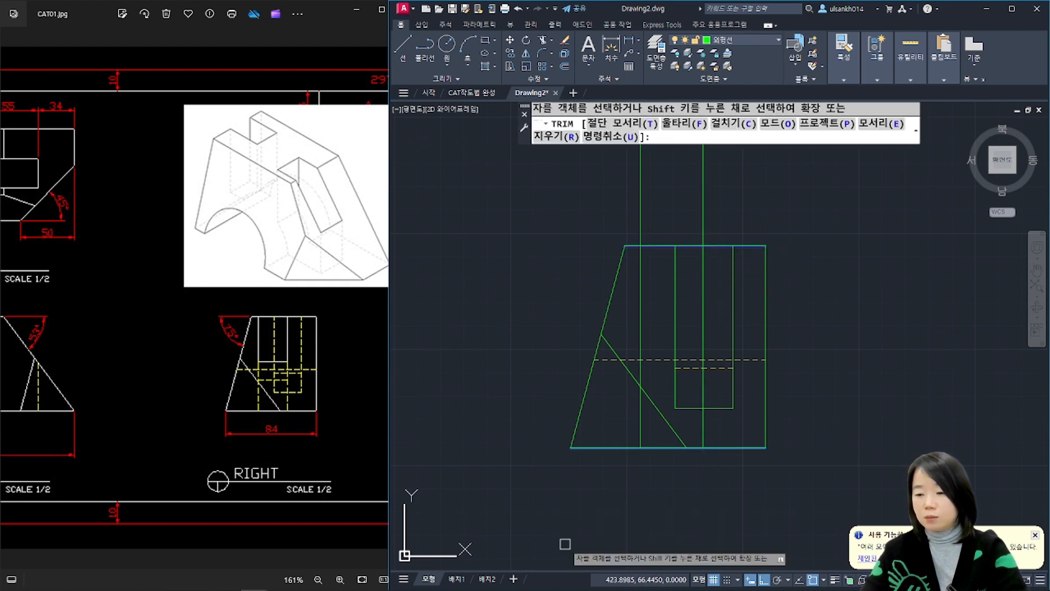
pyautogui.click(746, 185)
pyautogui.click(570, 215)
pyautogui.press('space')
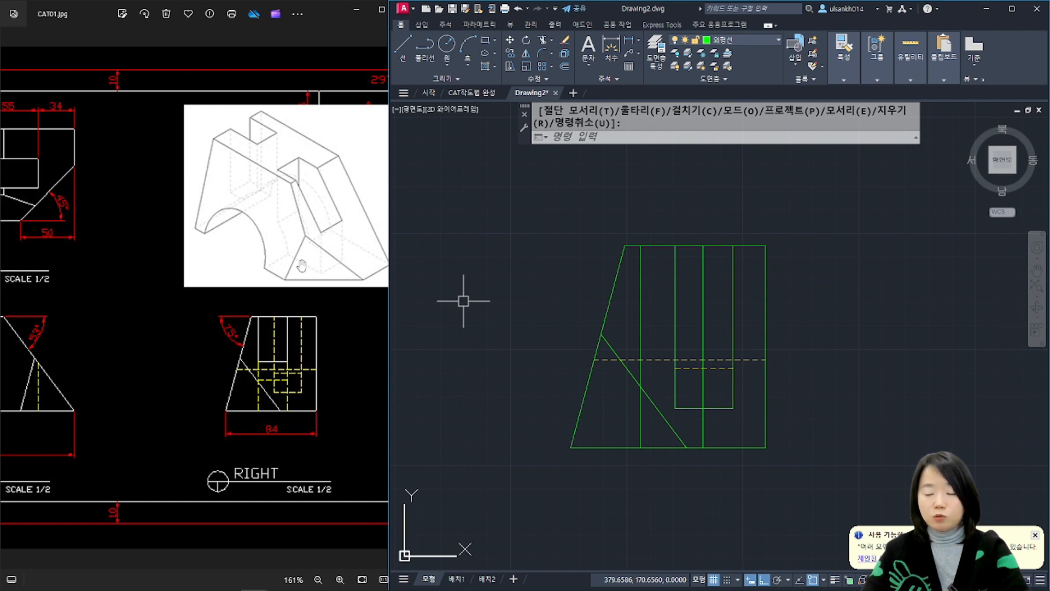
pyautogui.press('Escape')
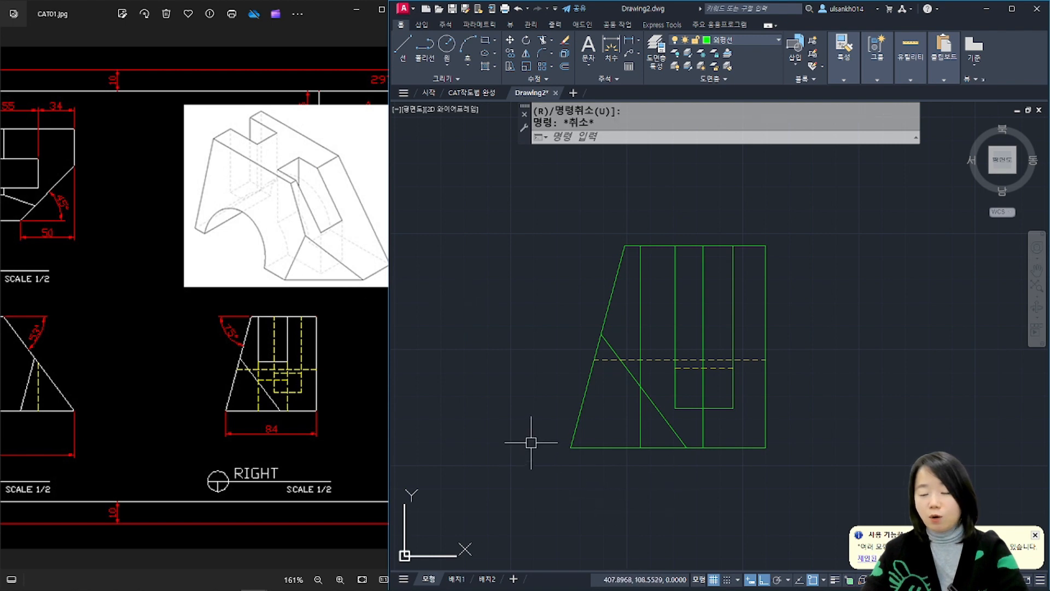
pyautogui.scroll(-4, 594, 425)
pyautogui.scroll(2, 599, 387)
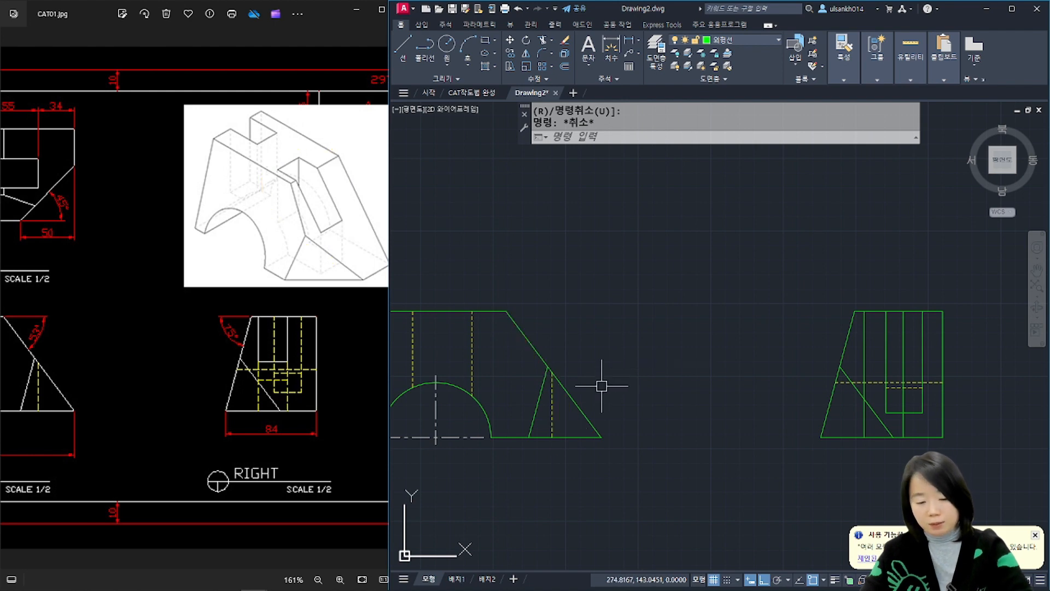
# Step: Draw a horizontal construction line through the point where the front view's right-hand hidden line meets the sloped edge
pyautogui.write('xl')
pyautogui.press('Return')
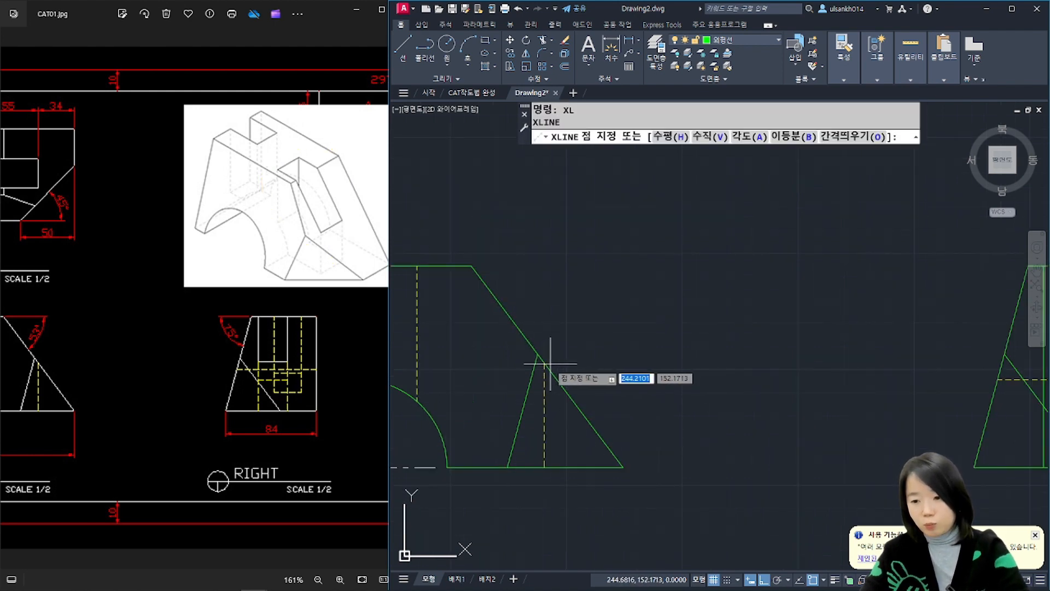
pyautogui.scroll(3, 547, 366)
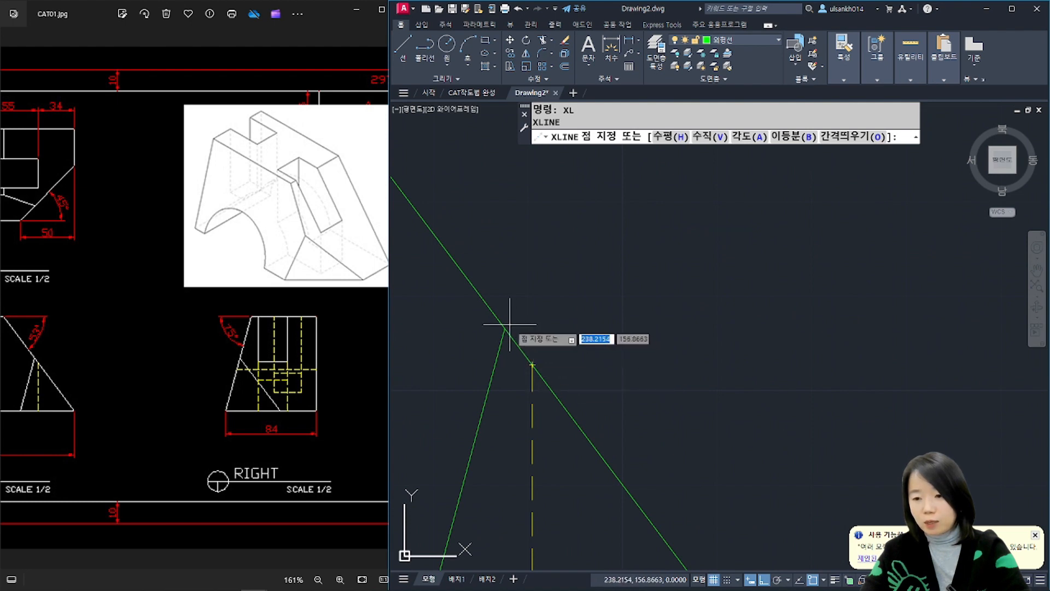
pyautogui.click(533, 365)
pyautogui.click(765, 395)
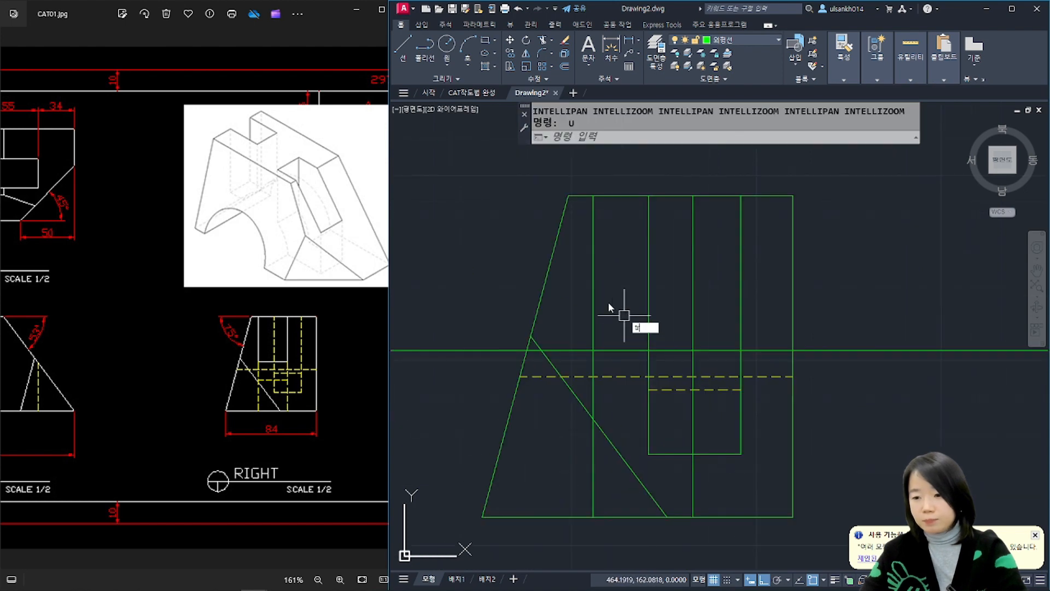
# Step: Trim the horizontal construction line in the right view to the segment between the slot's two projected vertical lines
pyautogui.press('Return')
pyautogui.click(594, 312)
pyautogui.click(693, 330)
pyautogui.press('Return')
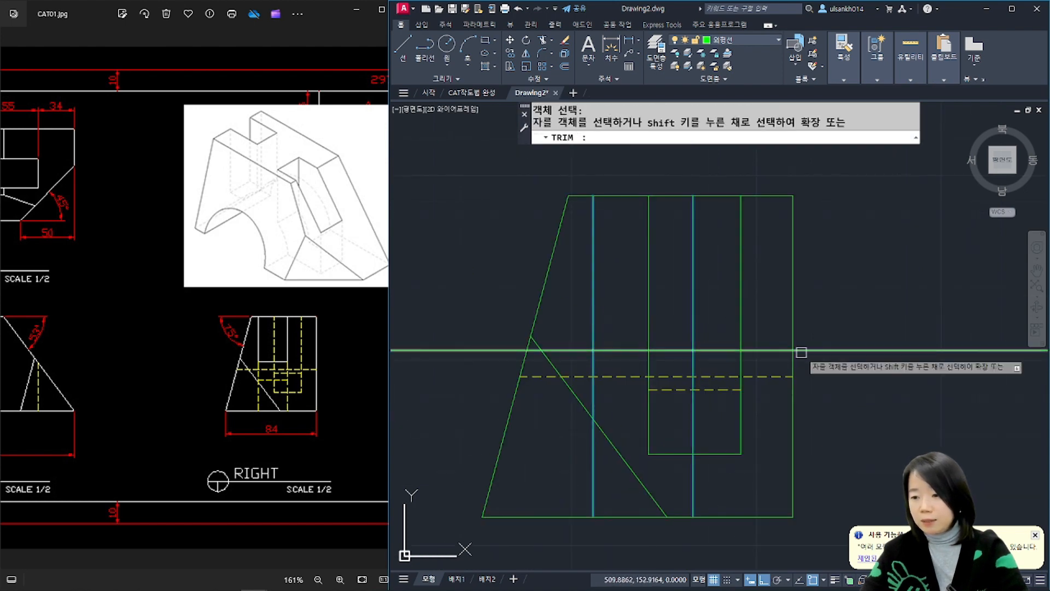
pyautogui.click(819, 351)
pyautogui.click(580, 350)
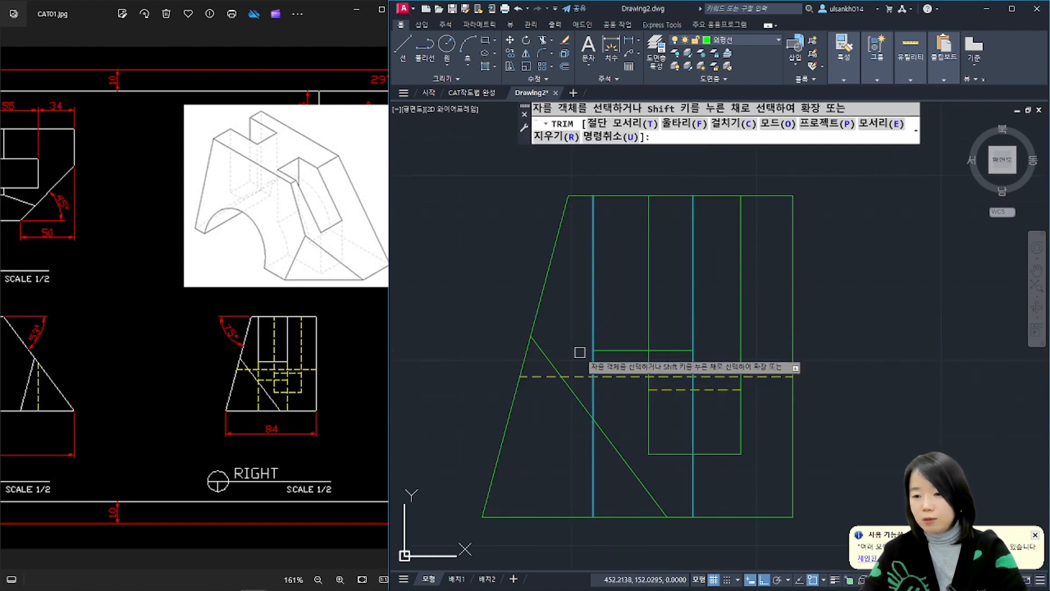
pyautogui.press('Return')
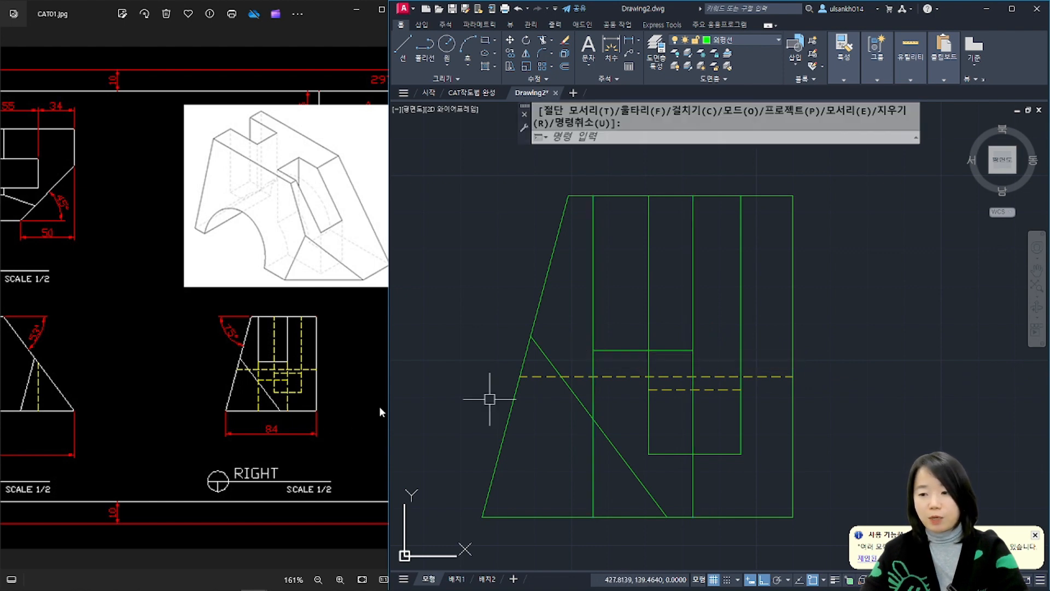
pyautogui.scroll(-2, 547, 404)
pyautogui.scroll(-2, 546, 426)
pyautogui.scroll(2, 567, 404)
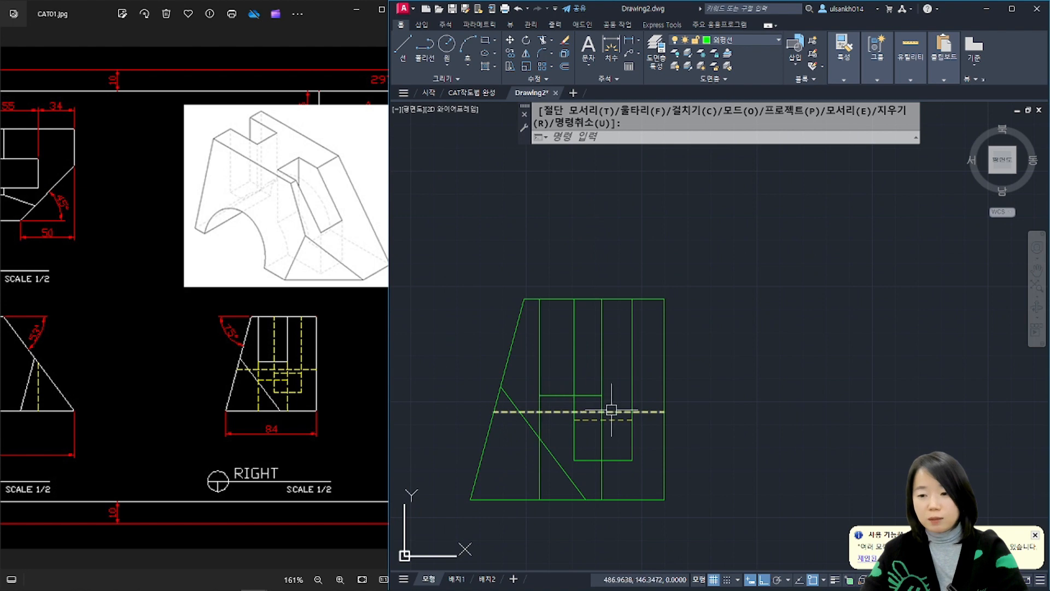
pyautogui.scroll(2, 574, 404)
pyautogui.moveTo(558, 402); pyautogui.dragTo(595, 355, button='middle')
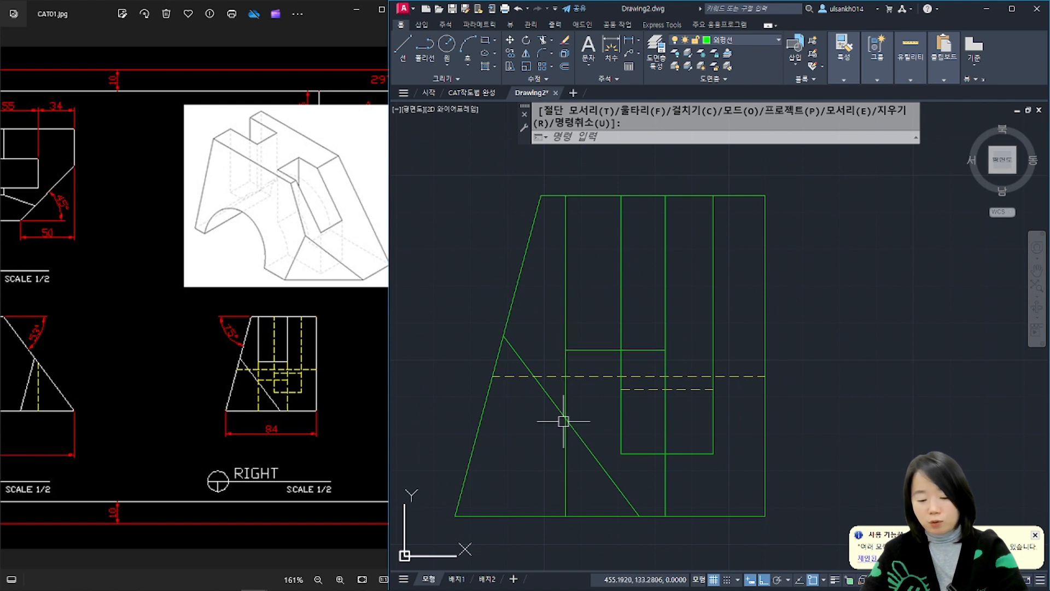
pyautogui.press('Return')
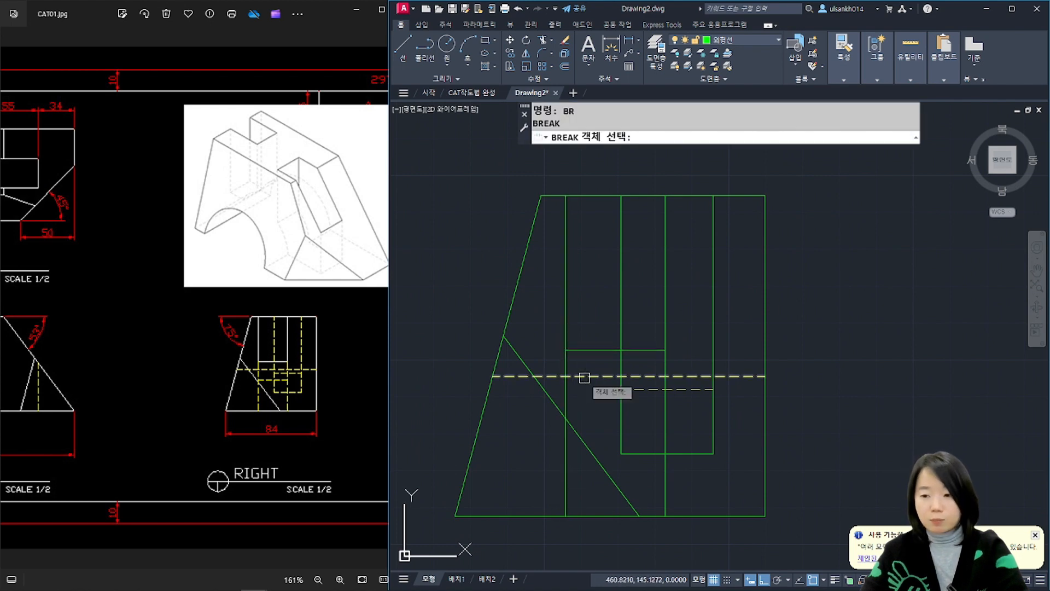
pyautogui.click(565, 326)
pyautogui.scroll(2, 570, 326)
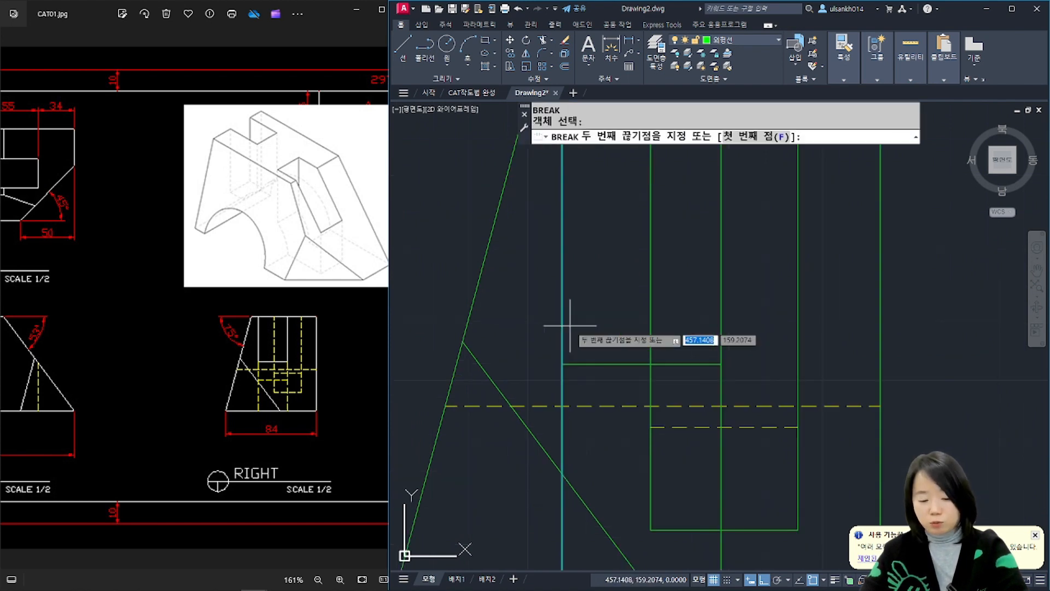
pyautogui.write('bf')
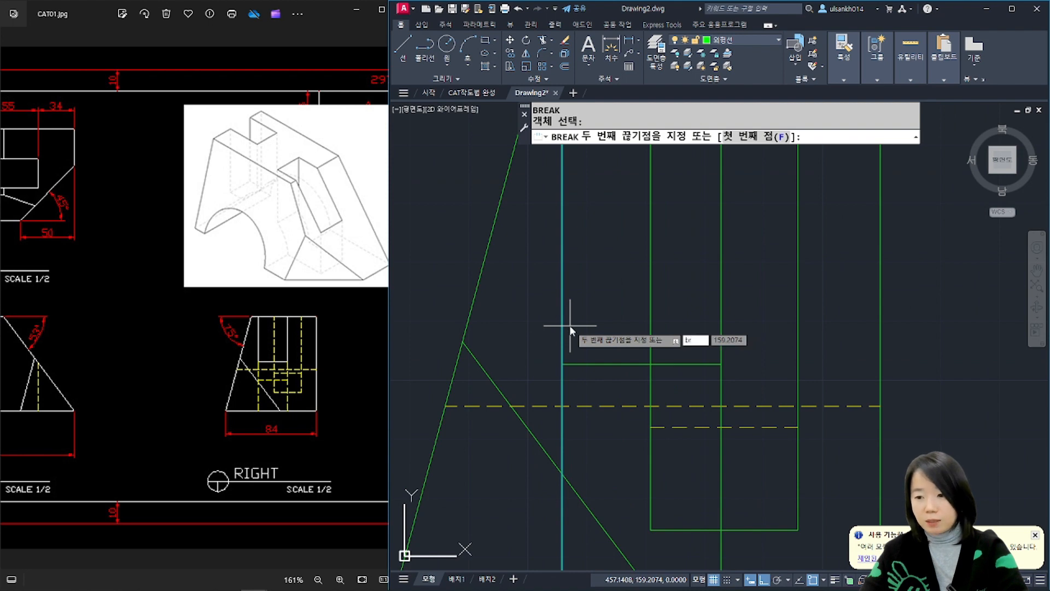
pyautogui.press('Escape')
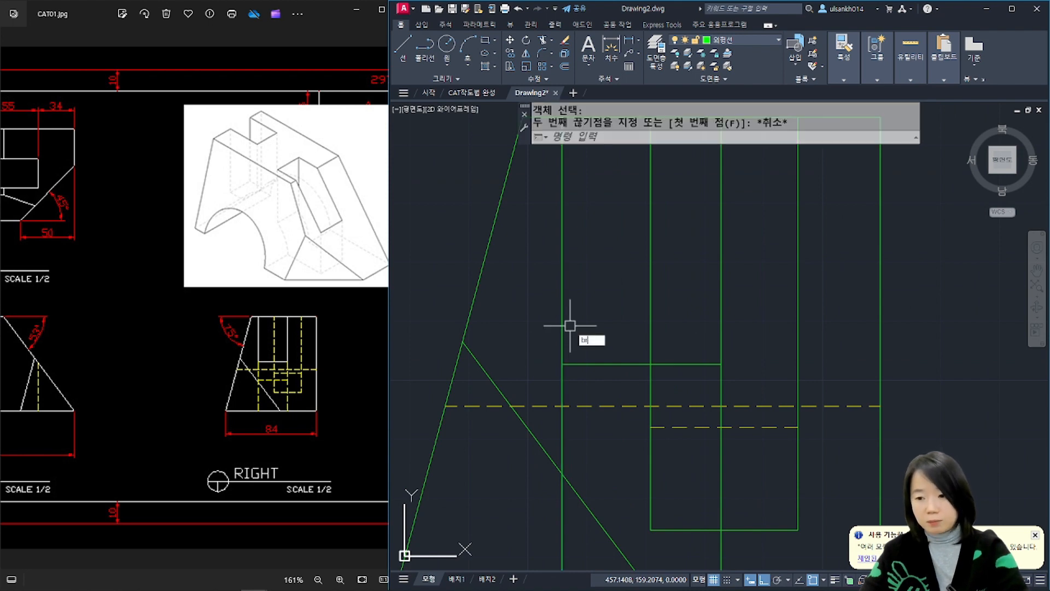
# Step: Break the slot's left vertical line in the right view at its intersection with the newly trimmed horizontal line
pyautogui.press('Return')
pyautogui.click(562, 340)
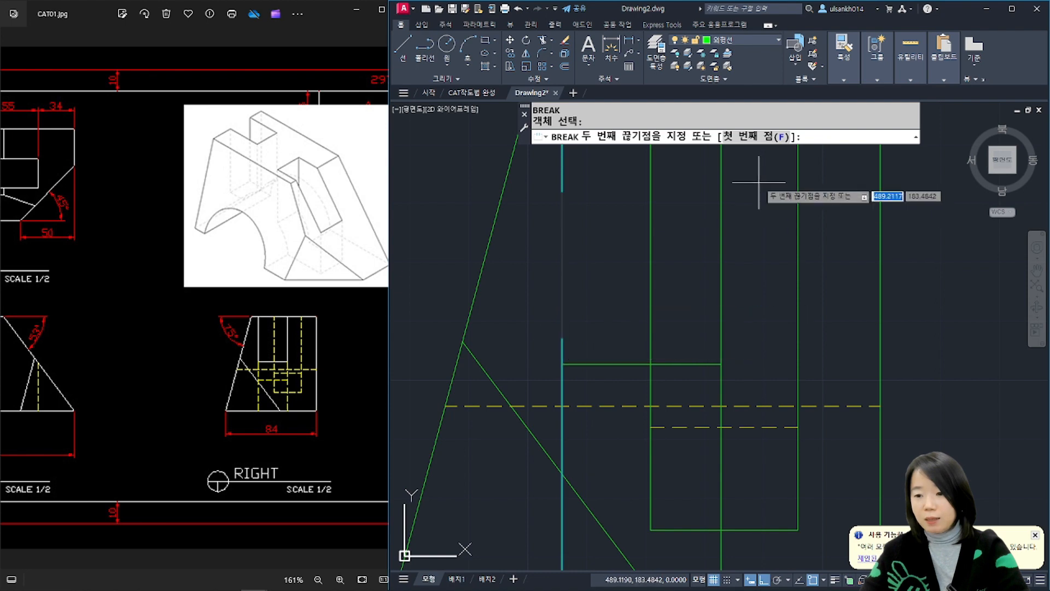
pyautogui.click(761, 136)
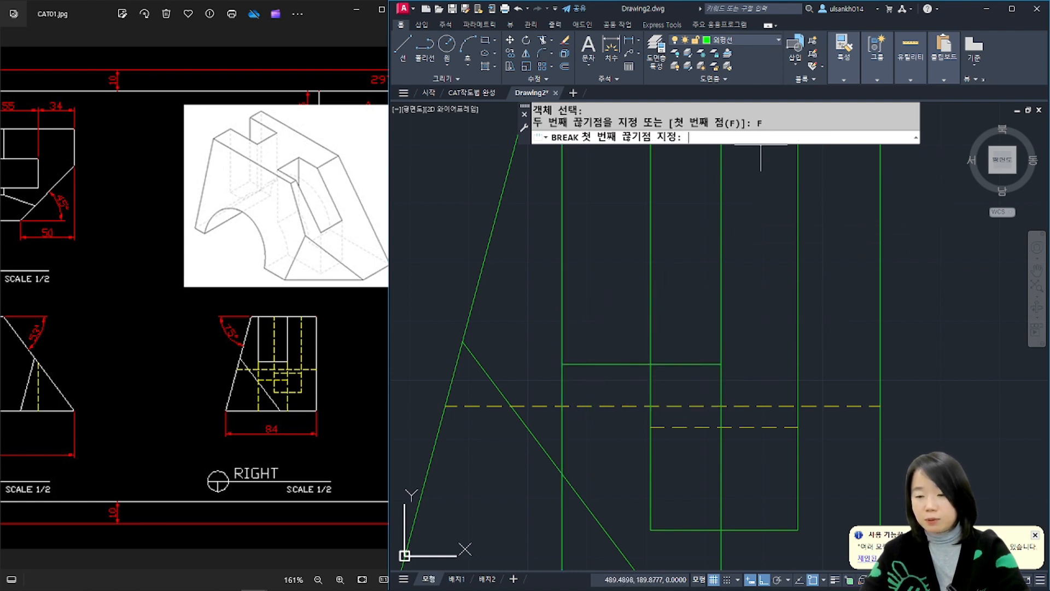
pyautogui.click(562, 363)
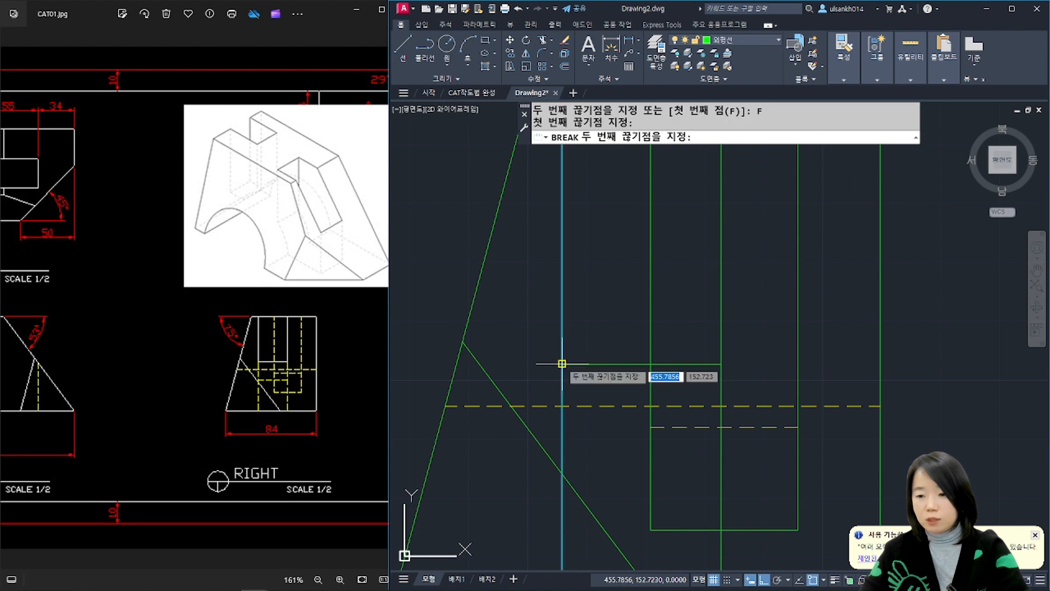
pyautogui.press('Escape')
pyautogui.scroll(-2, 585, 383)
pyautogui.click(571, 356)
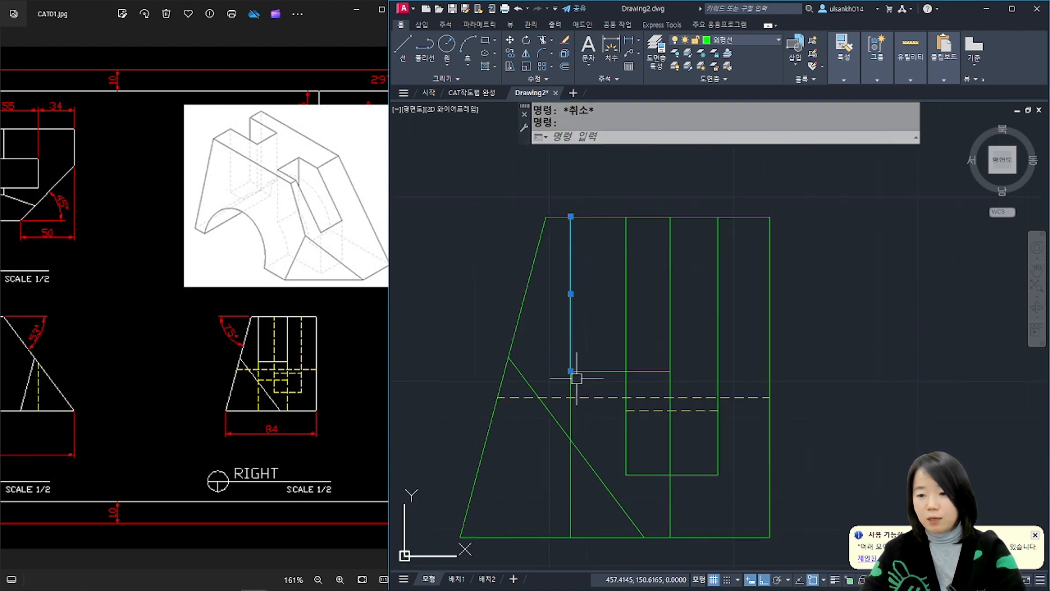
pyautogui.press('Escape')
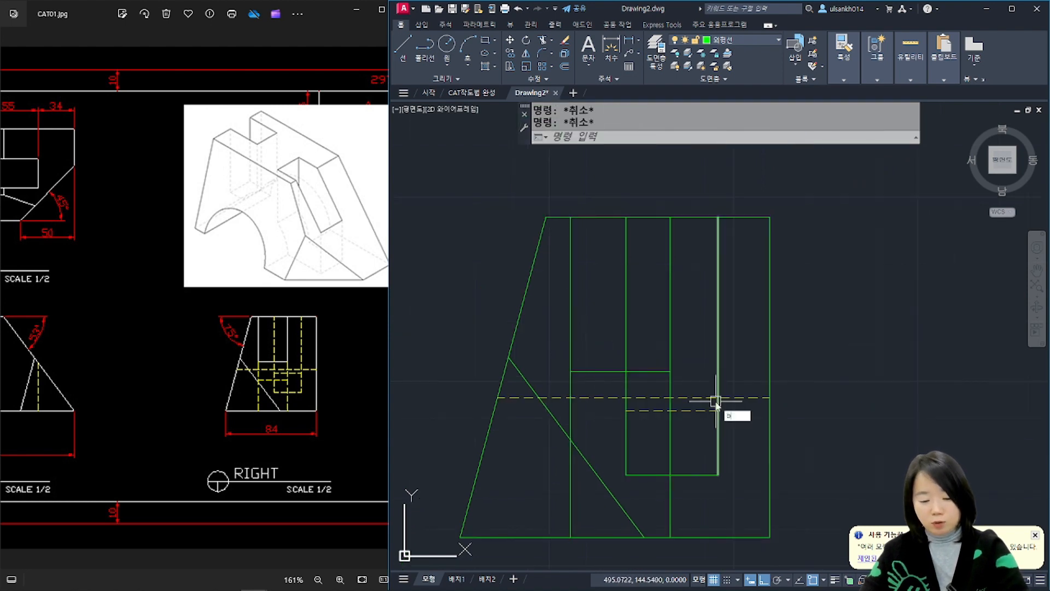
# Step: Break the slot's right vertical line in the right view at the right end of the short solid horizontal line
pyautogui.write('r')
pyautogui.press('Return')
pyautogui.scroll(2, 677, 379)
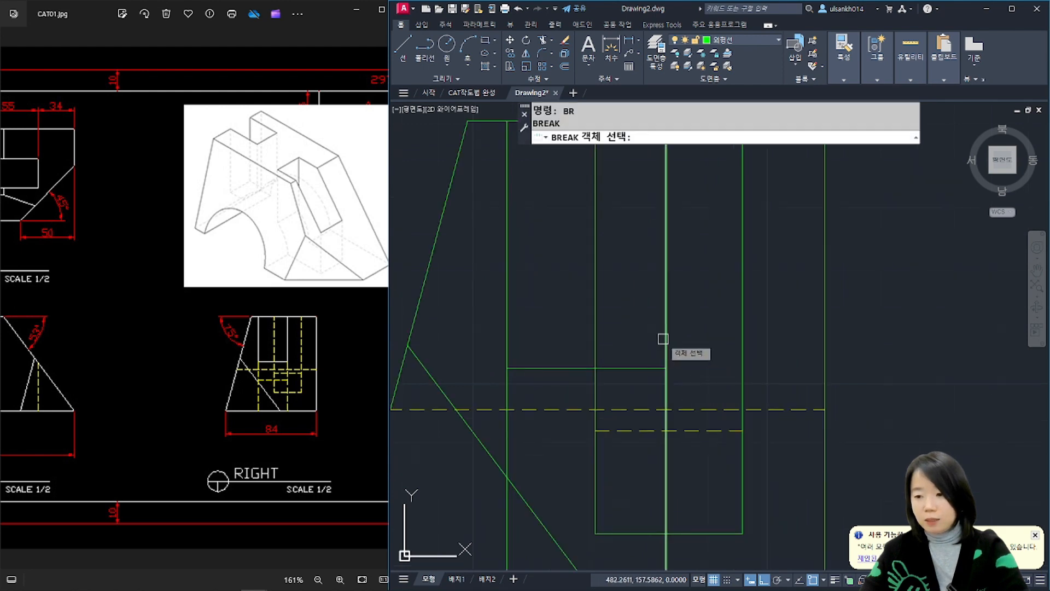
pyautogui.click(665, 339)
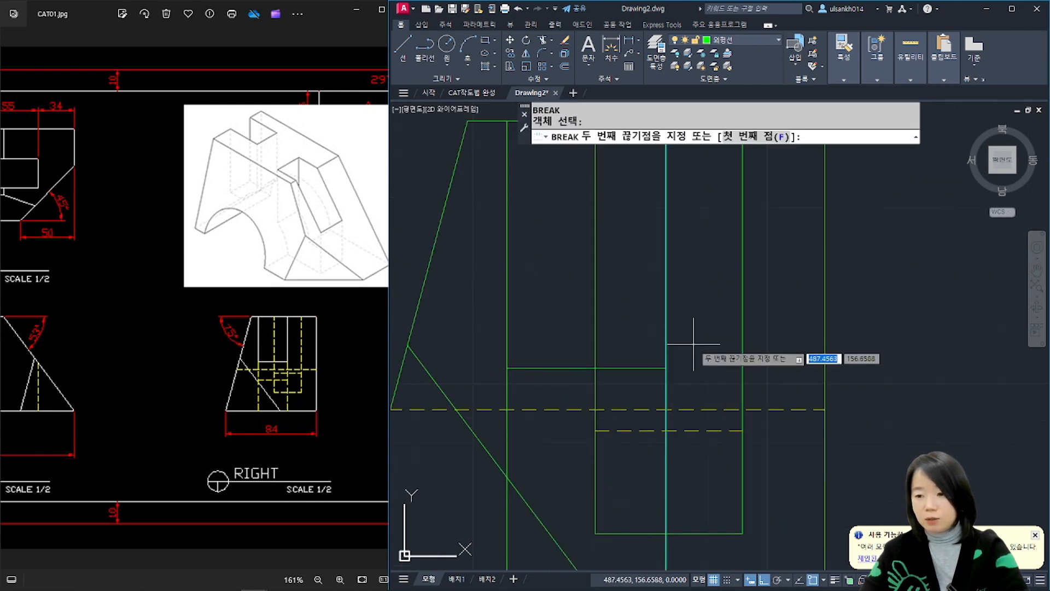
pyautogui.click(756, 142)
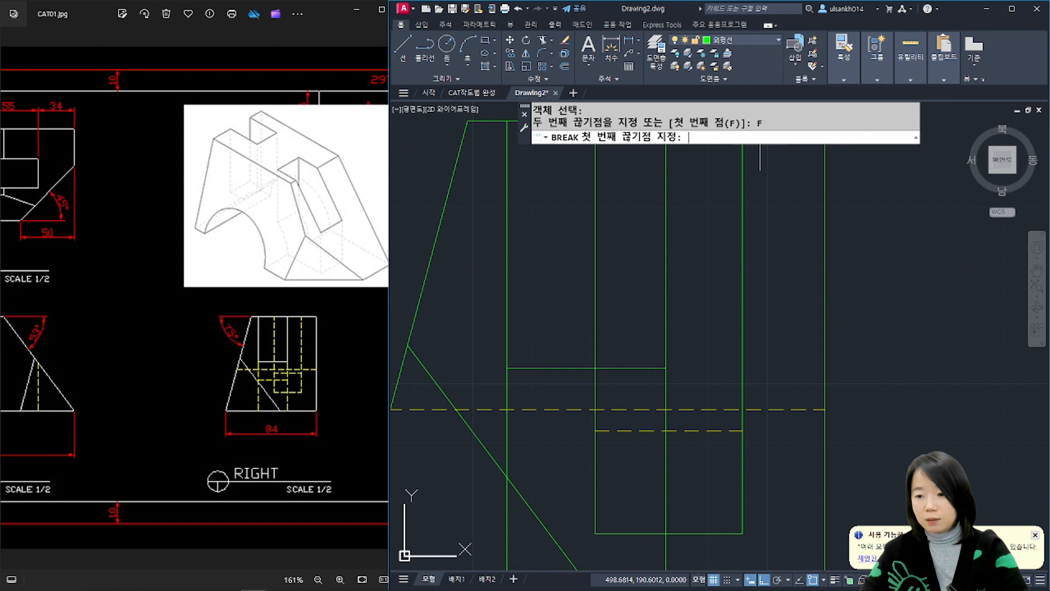
pyautogui.click(673, 367)
pyautogui.click(673, 368)
pyautogui.press('Escape')
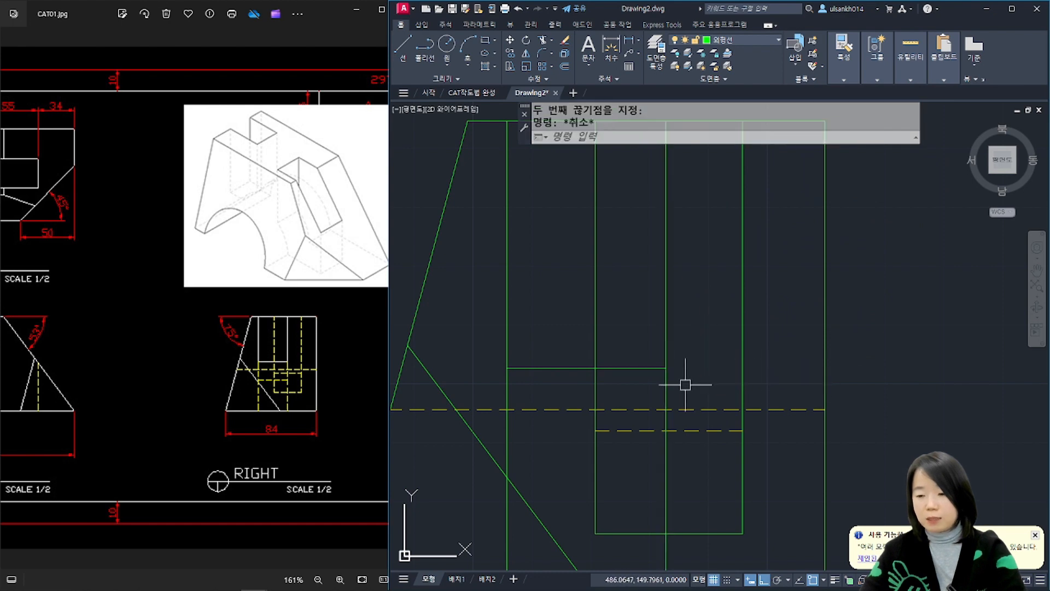
pyautogui.scroll(-2, 681, 382)
pyautogui.click(674, 383)
pyautogui.press('Escape')
# Step: Match the lower segments of both broken vertical lines to the dashed hidden line in the right view
pyautogui.write('m')
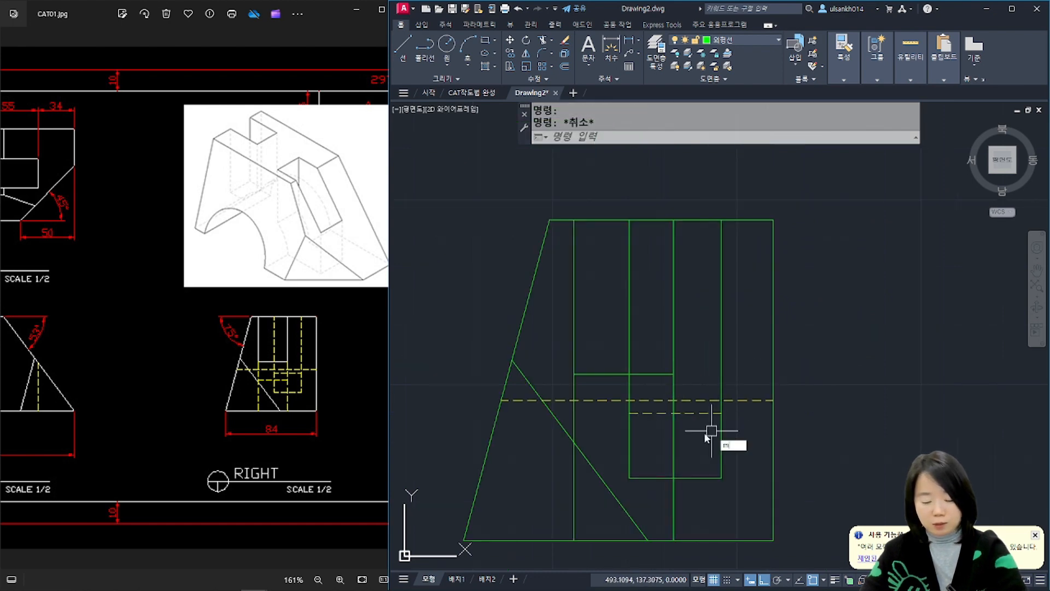
pyautogui.write('a')
pyautogui.press('Return')
pyautogui.click(684, 413)
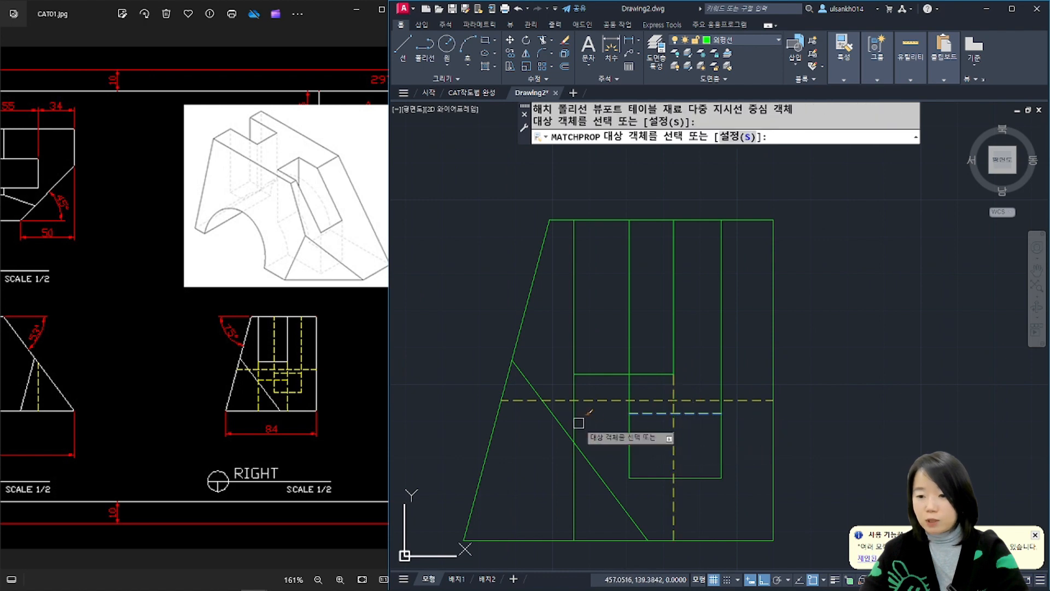
pyautogui.click(578, 423)
pyautogui.press('Return')
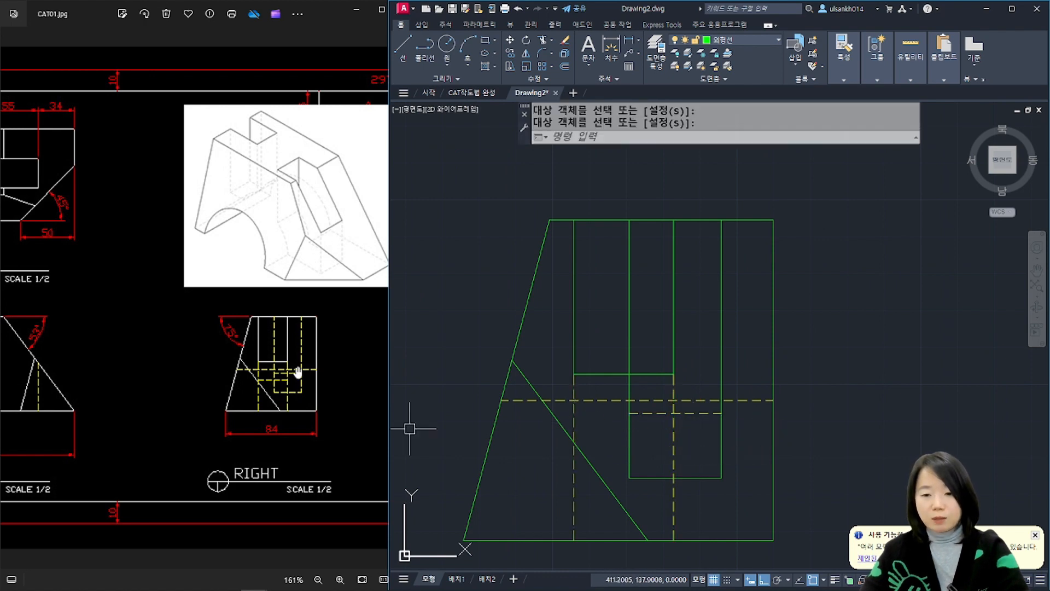
# Step: Examine the TOP and FRONT views in the CAT01.jpg reference, and compare the slot's hidden lines with the AutoCAD front view
pyautogui.click(155, 447)
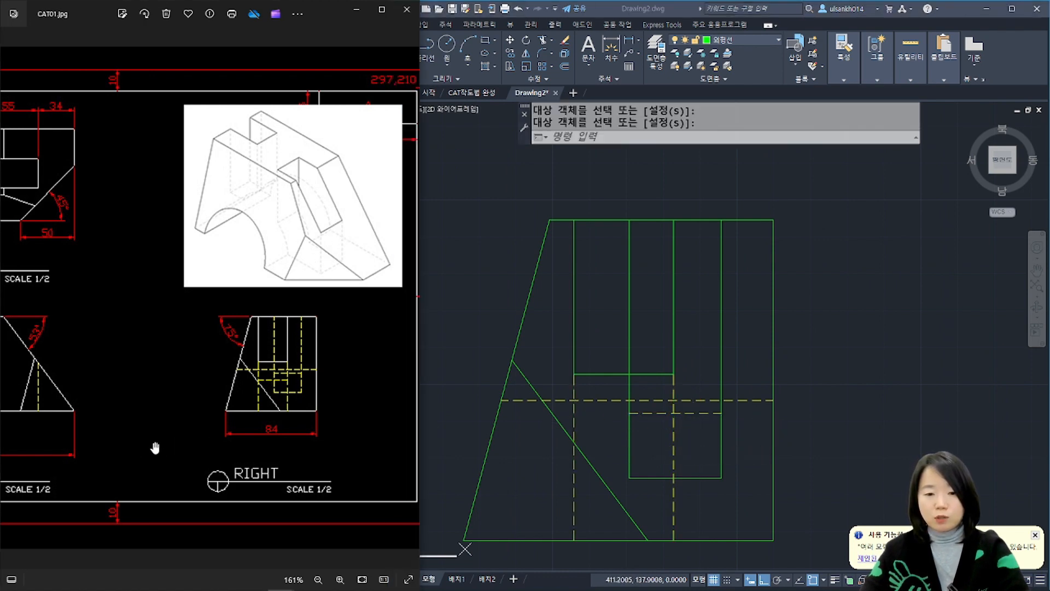
pyautogui.moveTo(127, 450); pyautogui.dragTo(313, 441)
pyautogui.scroll(2, 181, 386)
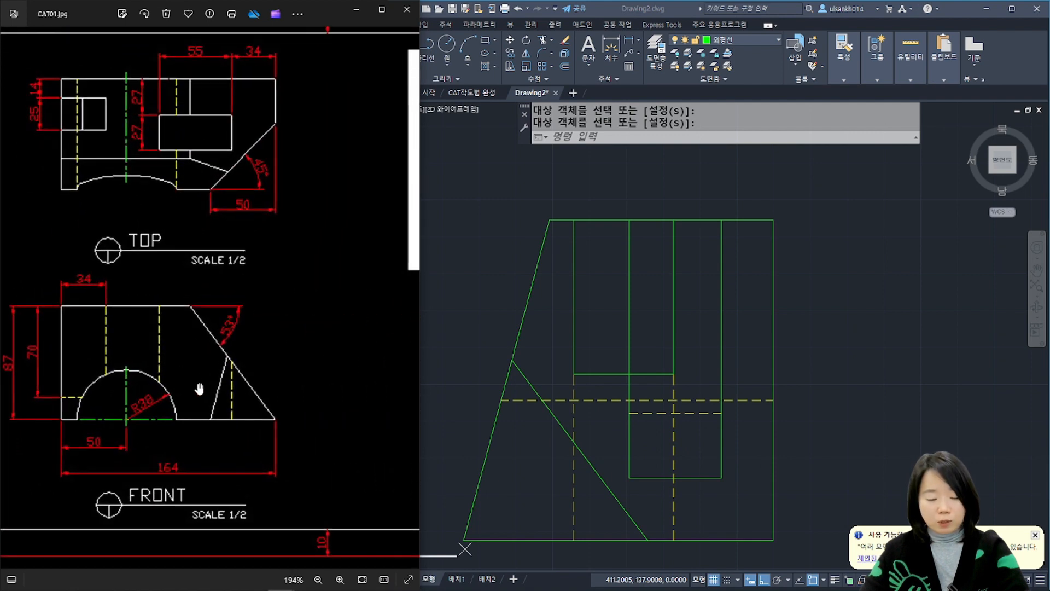
pyautogui.click(653, 428)
pyautogui.moveTo(498, 432); pyautogui.dragTo(837, 417, button='middle')
pyautogui.scroll(-4, 773, 419)
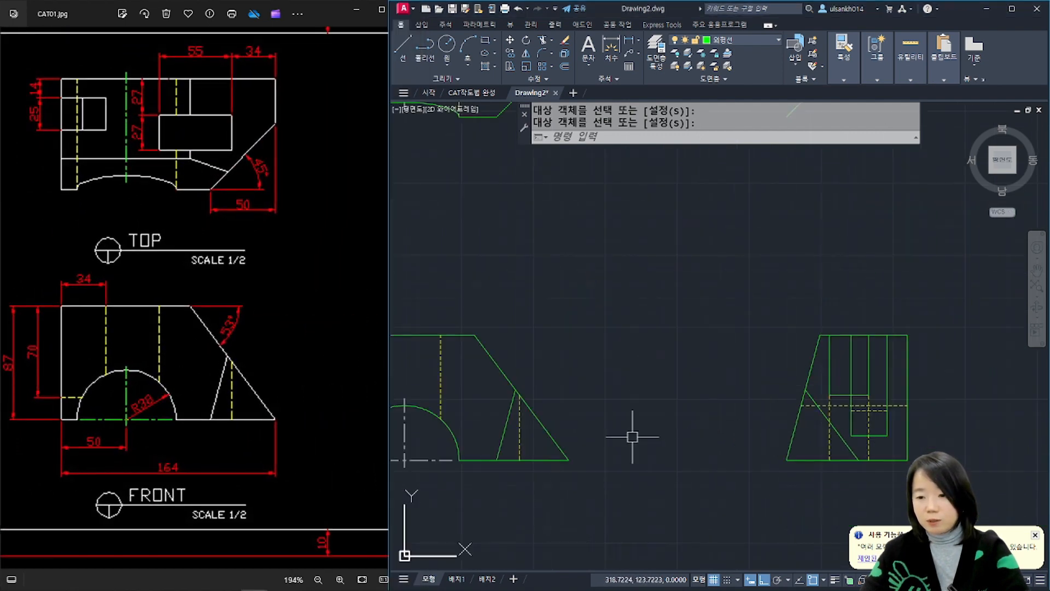
pyautogui.moveTo(476, 430); pyautogui.dragTo(633, 380, button='middle')
pyautogui.scroll(2, 632, 380)
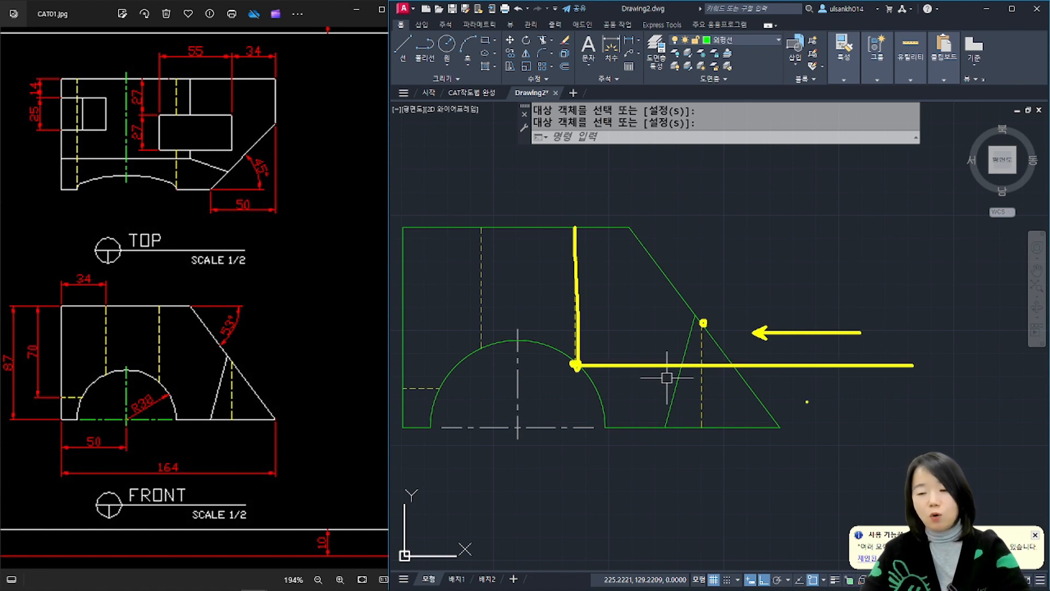
pyautogui.scroll(-3, 667, 378)
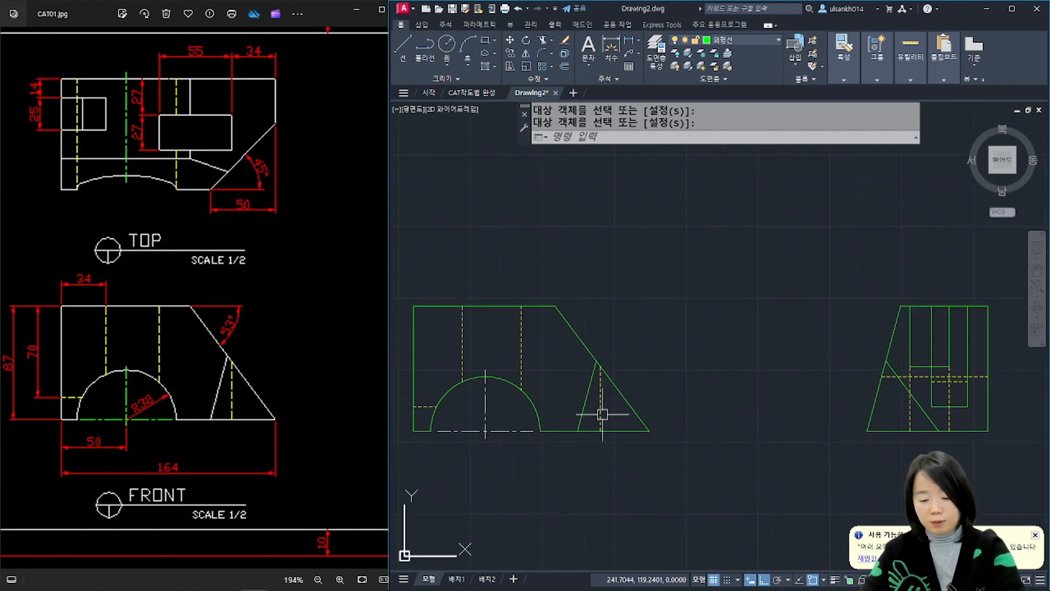
pyautogui.write('l')
pyautogui.press('space')
pyautogui.click(523, 391)
pyautogui.scroll(6, 528, 393)
pyautogui.press('Escape')
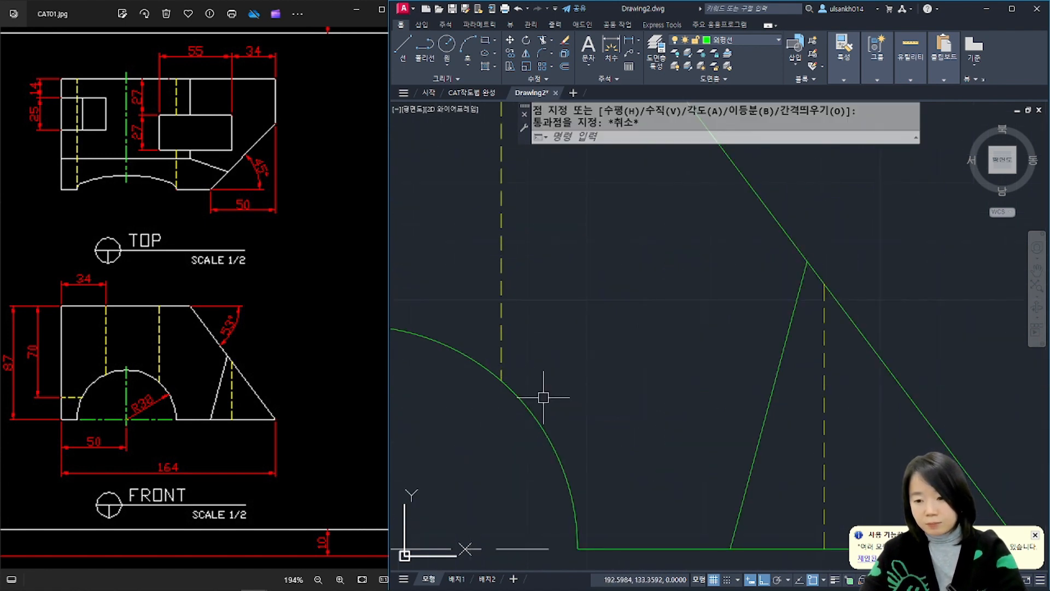
# Step: Draw a horizontal construction line through the point where the front view's hidden vertical line meets the right side of the arc
pyautogui.write('xl')
pyautogui.press('space')
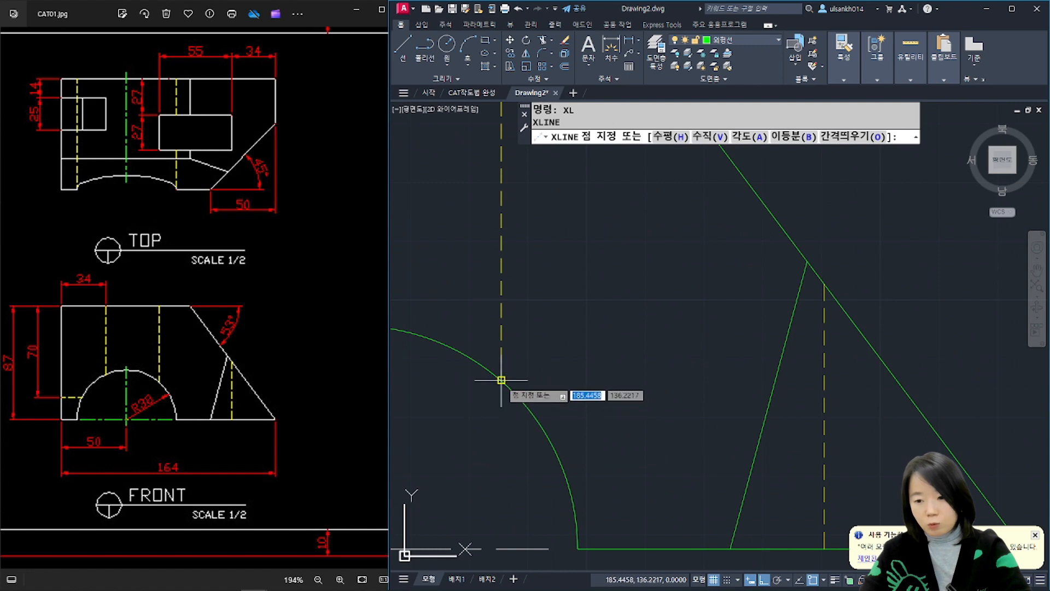
pyautogui.click(501, 379)
pyautogui.click(662, 394)
pyautogui.press('space')
# Step: Trim the horizontal construction line across the right view to the segment between the two dashed vertical lines
pyautogui.scroll(-5, 662, 404)
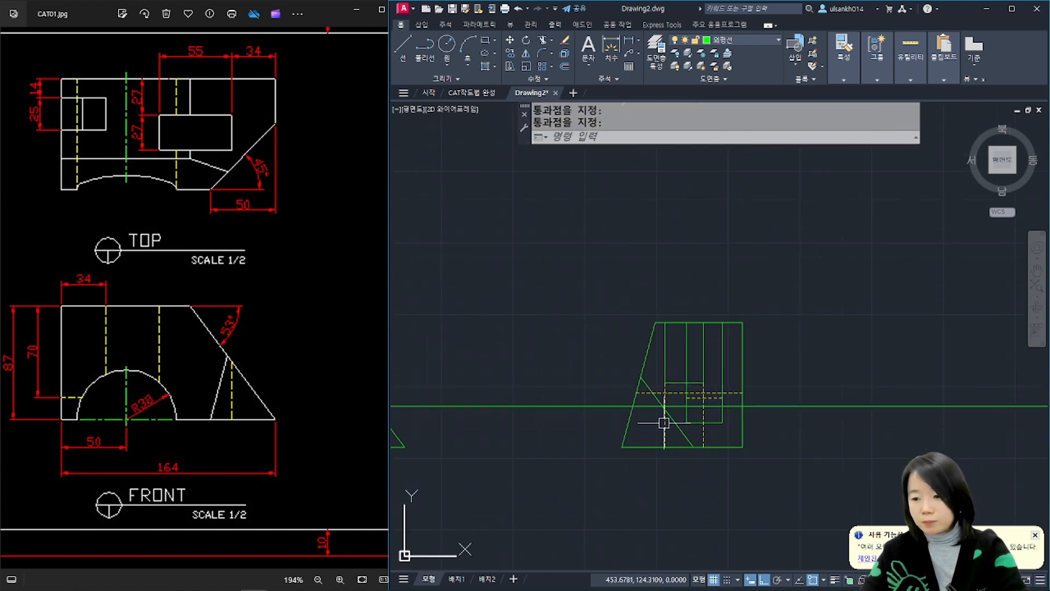
pyautogui.scroll(4, 664, 423)
pyautogui.write('tr')
pyautogui.press('space')
pyautogui.click(804, 392)
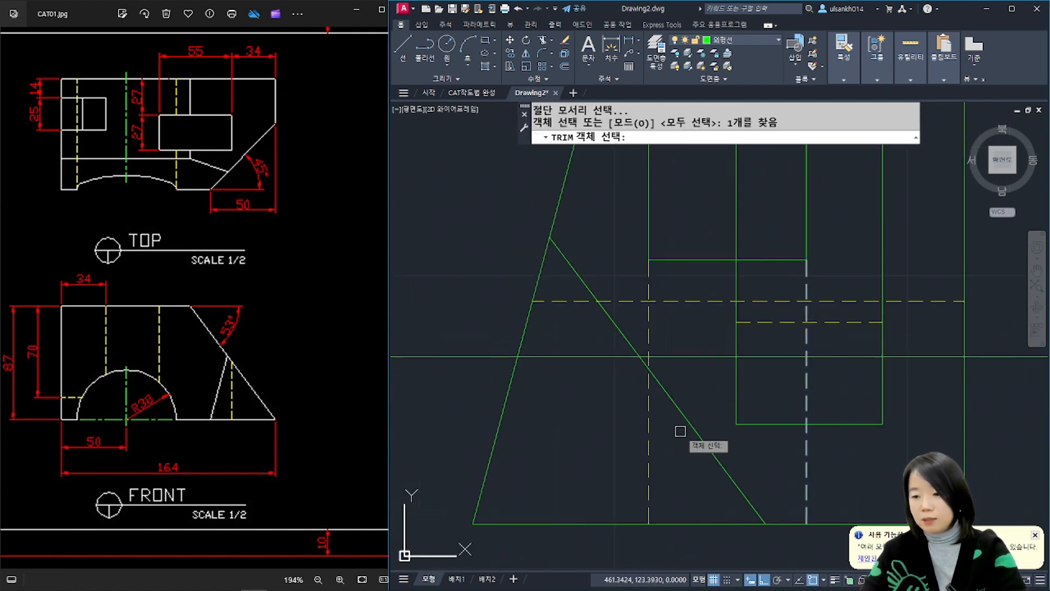
pyautogui.press('space')
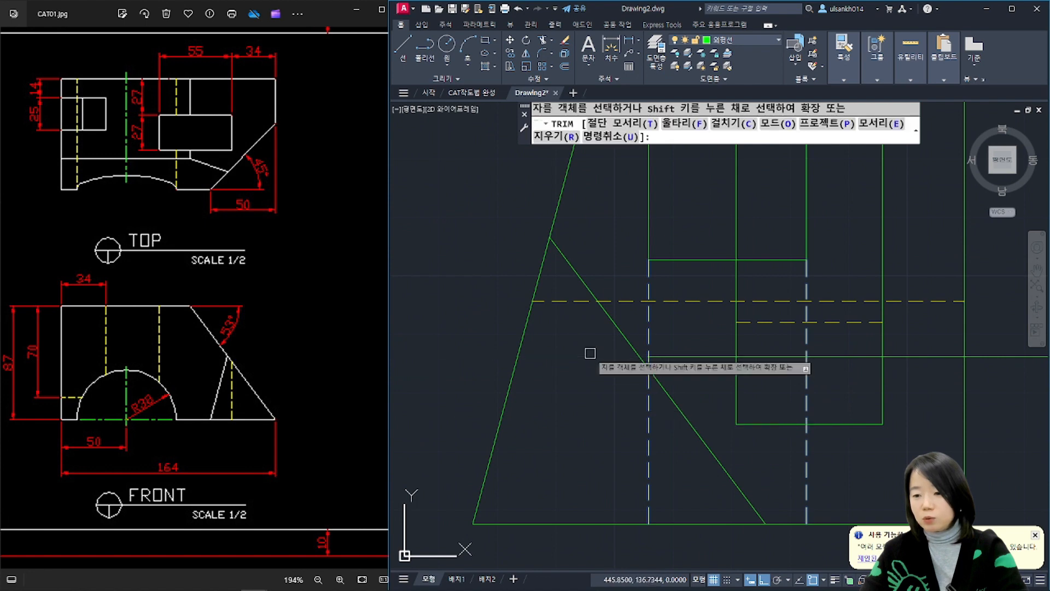
pyautogui.click(845, 357)
pyautogui.press('space')
# Step: Match the trimmed horizontal segment between the right view's two dashed vertical lines to the dashed hidden line properties
pyautogui.write('ma')
pyautogui.press('space')
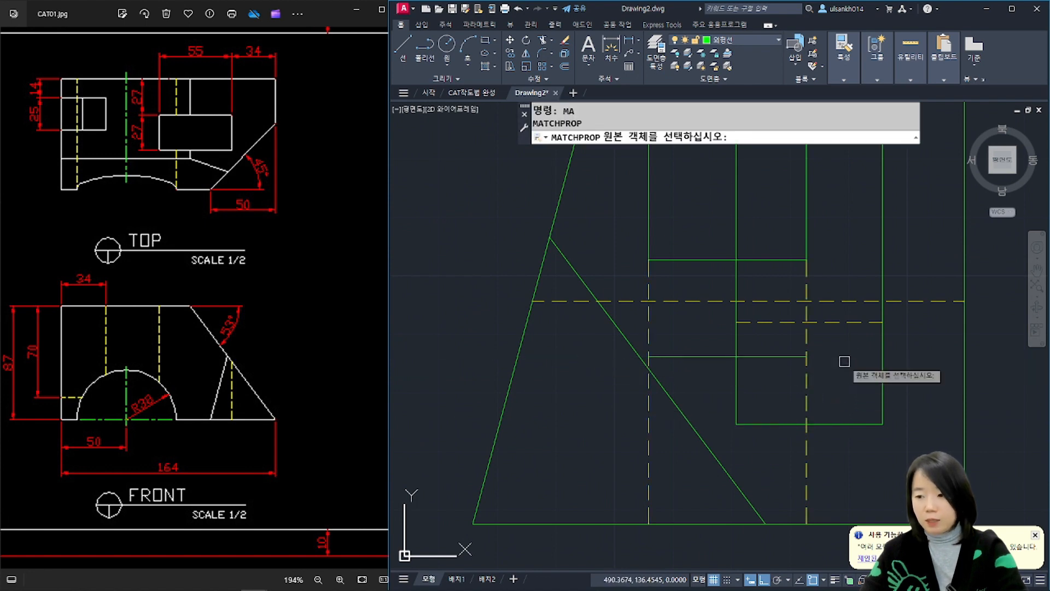
pyautogui.click(785, 356)
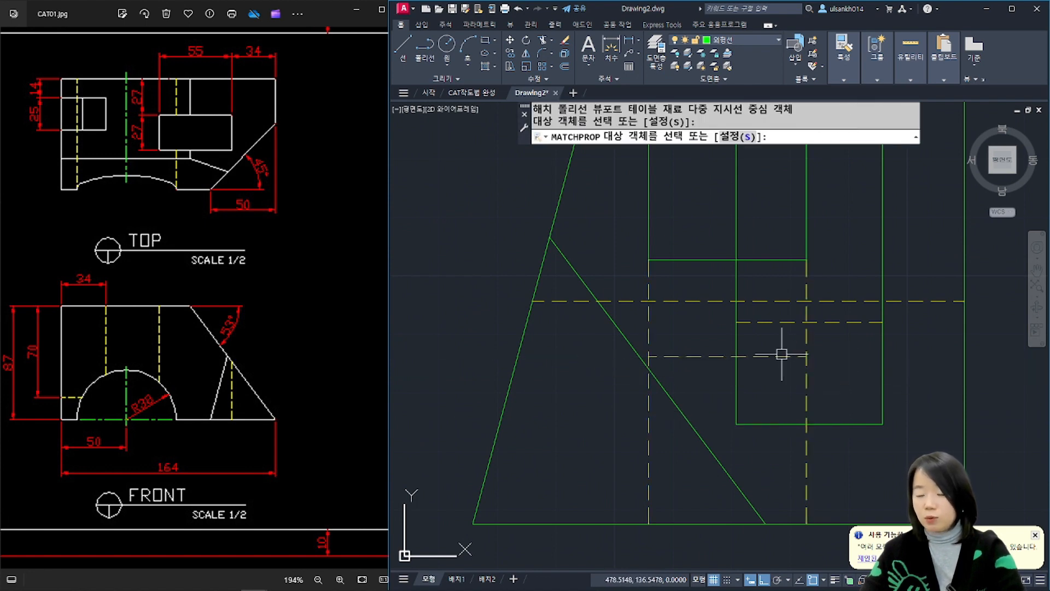
pyautogui.press('Escape')
# Step: Erase the two horizontal construction lines running through the top view's rectangular slot edges
pyautogui.scroll(-5, 835, 398)
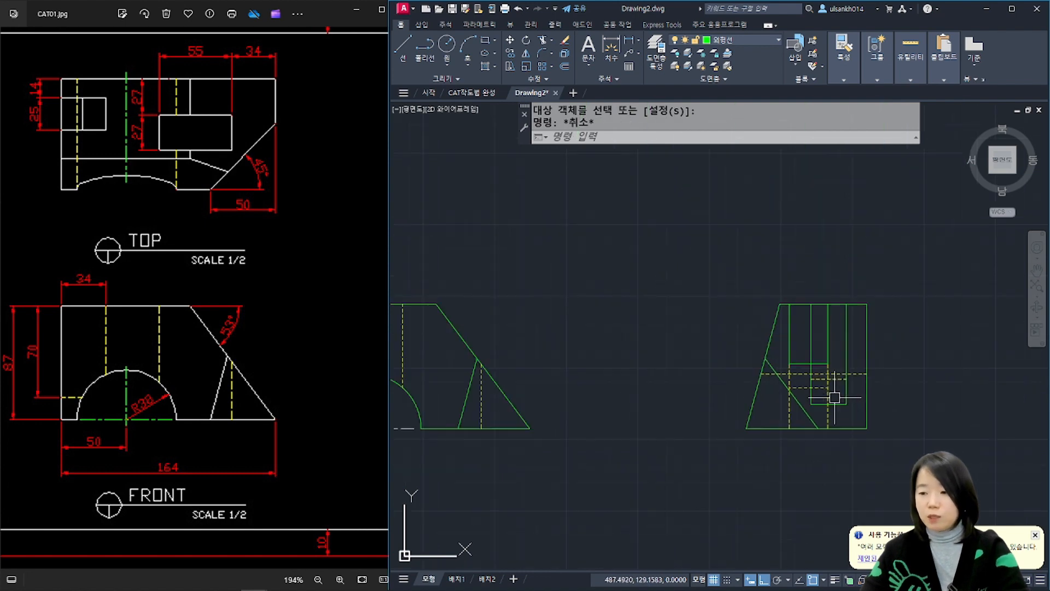
pyautogui.moveTo(682, 259); pyautogui.dragTo(681, 333, button='middle')
pyautogui.click(716, 211)
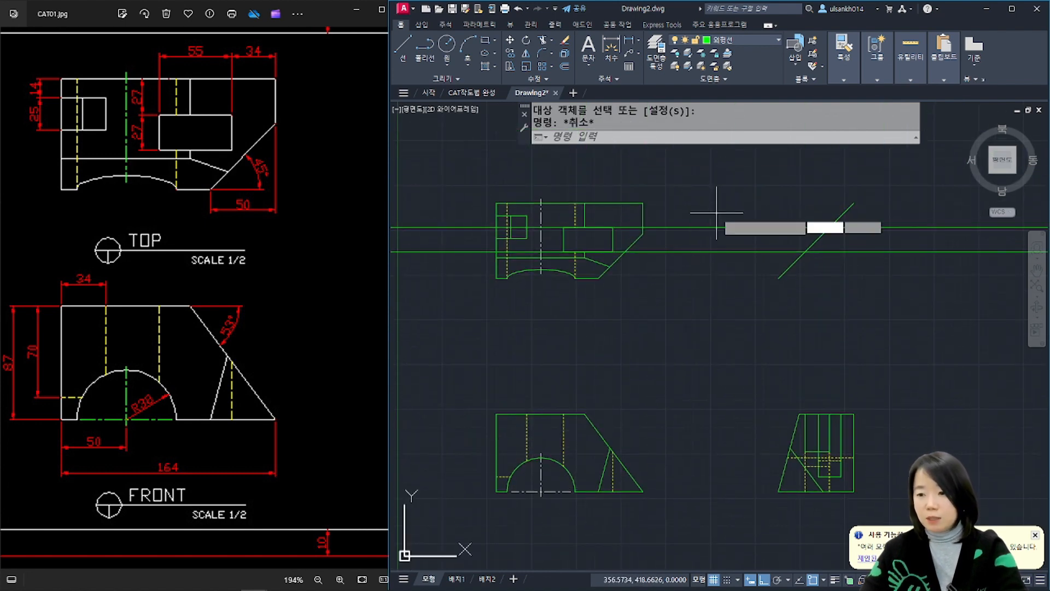
pyautogui.click(699, 295)
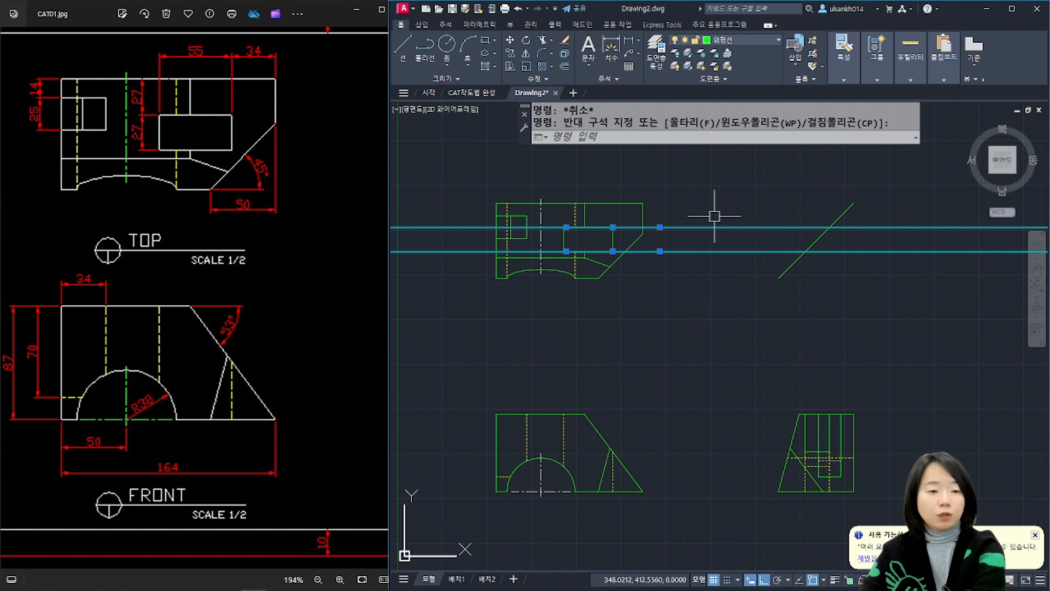
pyautogui.press('Delete')
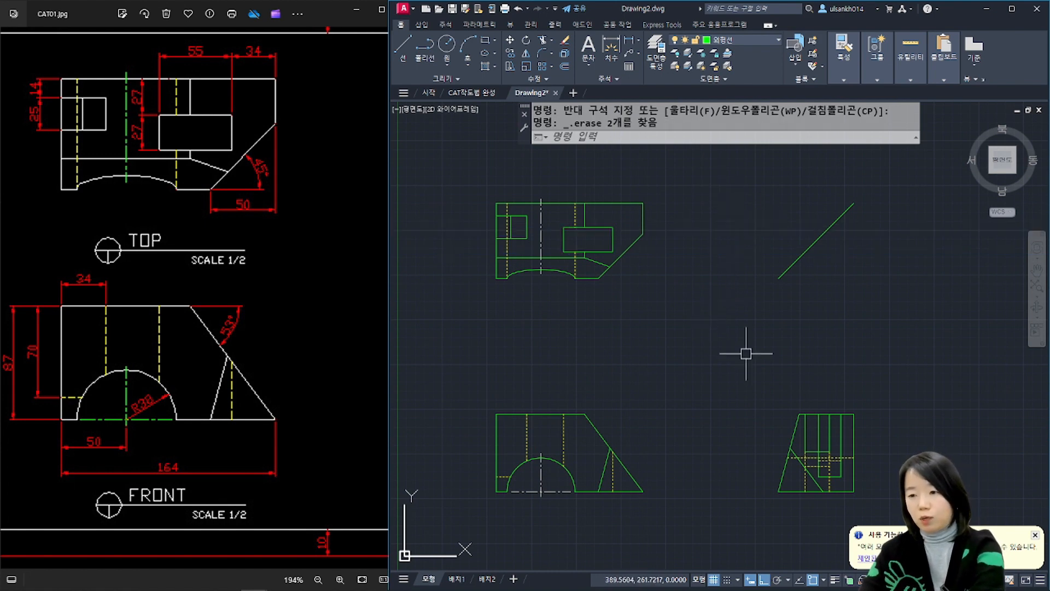
# Step: Examine the full CAT01.jpg sheet, including the isometric and RIGHT views, and compare it with the AutoCAD drawing
pyautogui.click(263, 456)
pyautogui.scroll(-3, 290, 448)
pyautogui.scroll(-3, 243, 414)
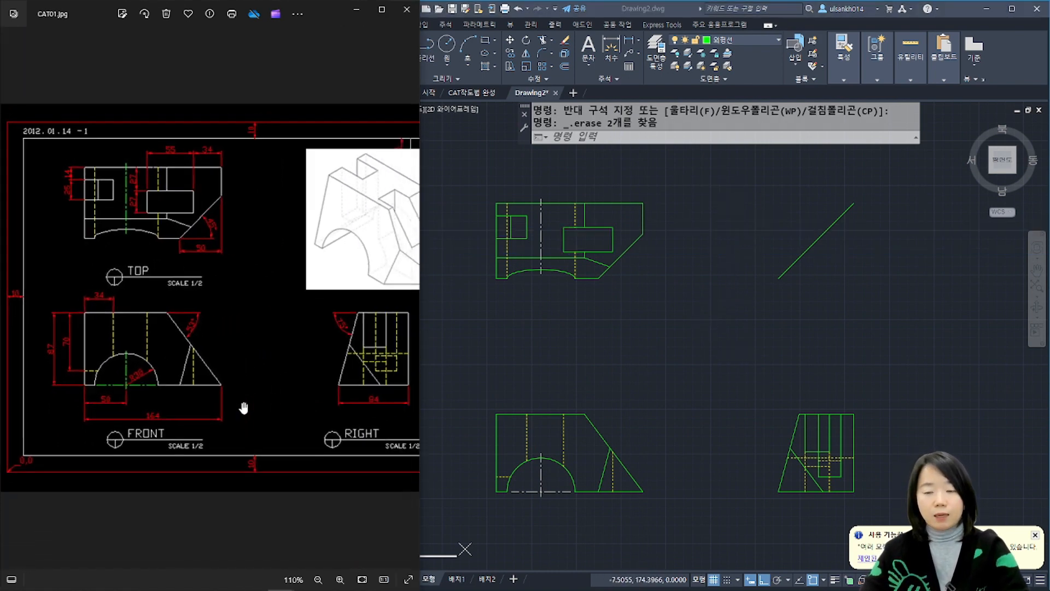
pyautogui.click(678, 392)
pyautogui.press('Escape')
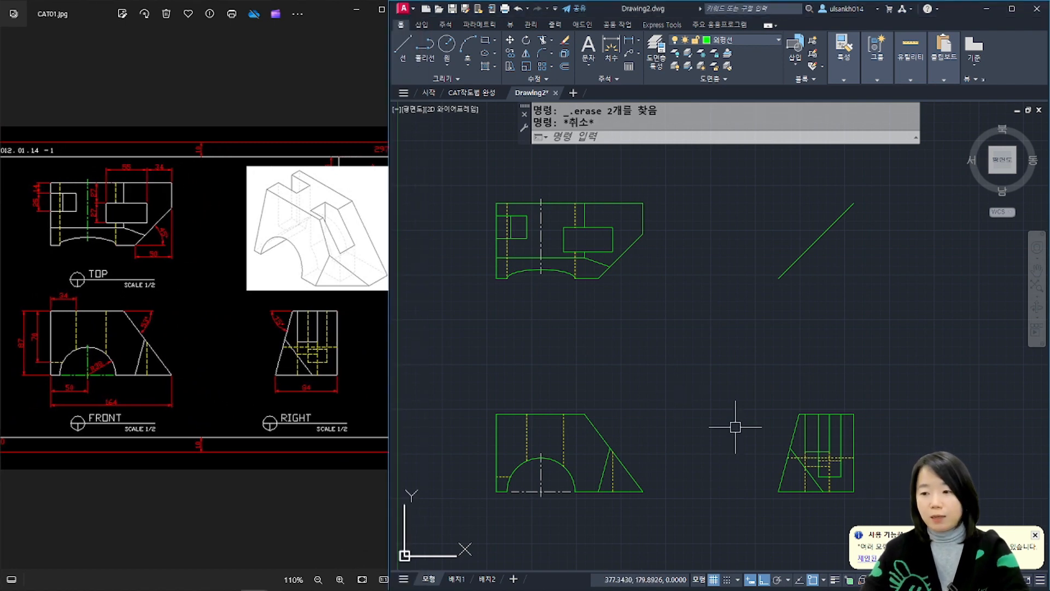